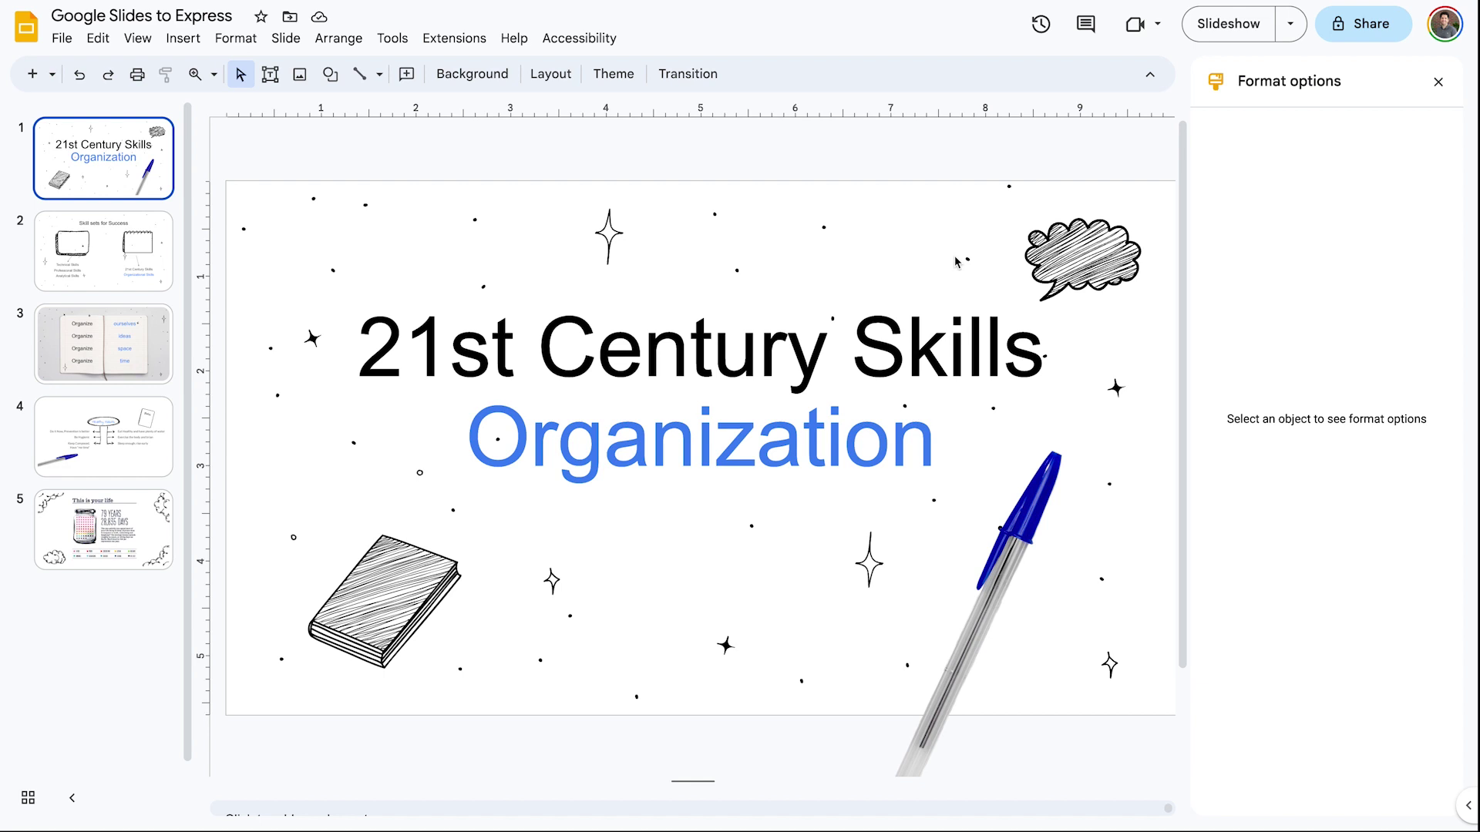
Review slides 2 to 5 of the Google Slides deck, then return to the title slide
click(93, 259)
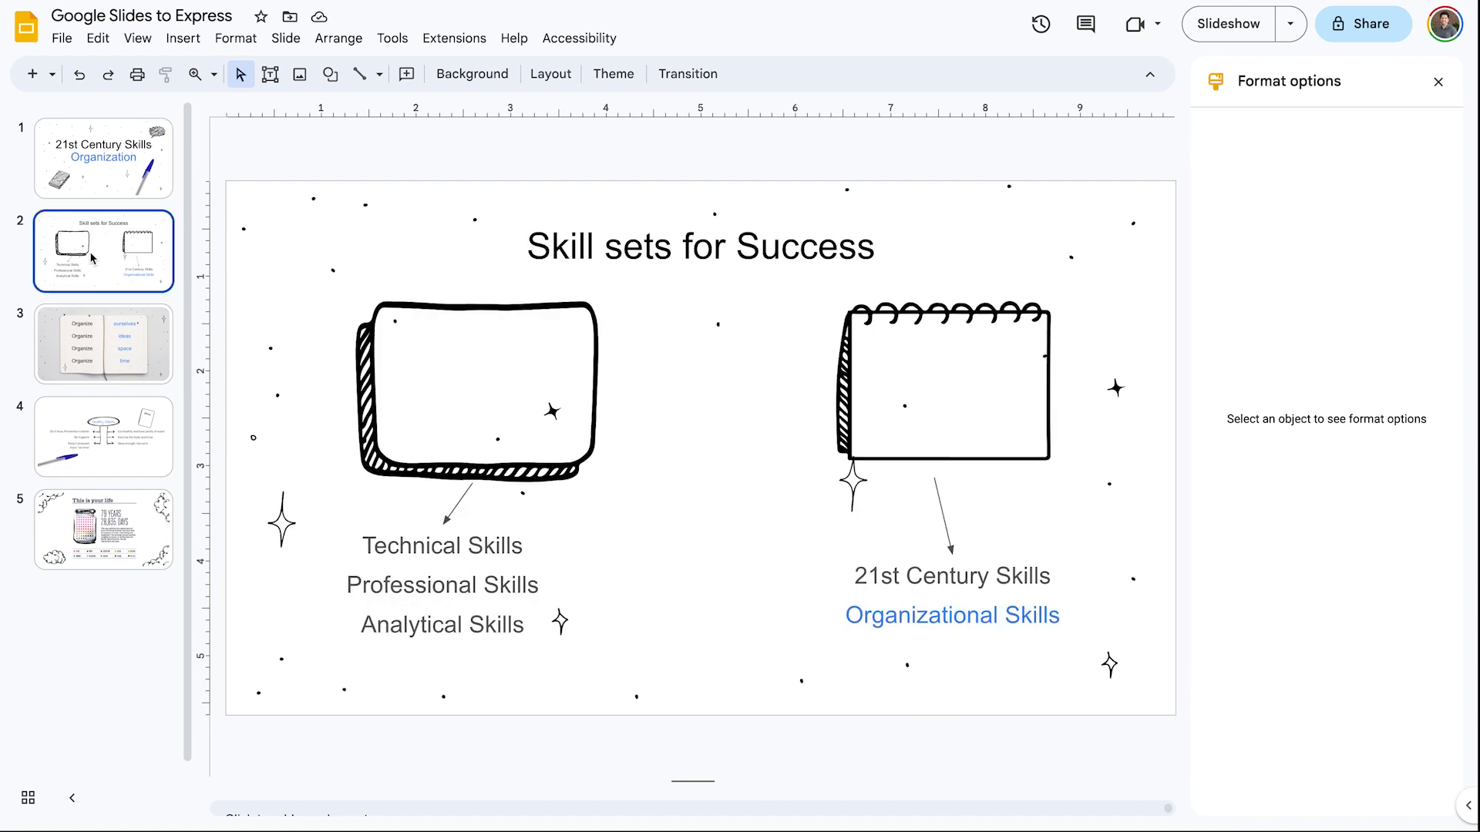
click(88, 351)
click(92, 435)
click(93, 500)
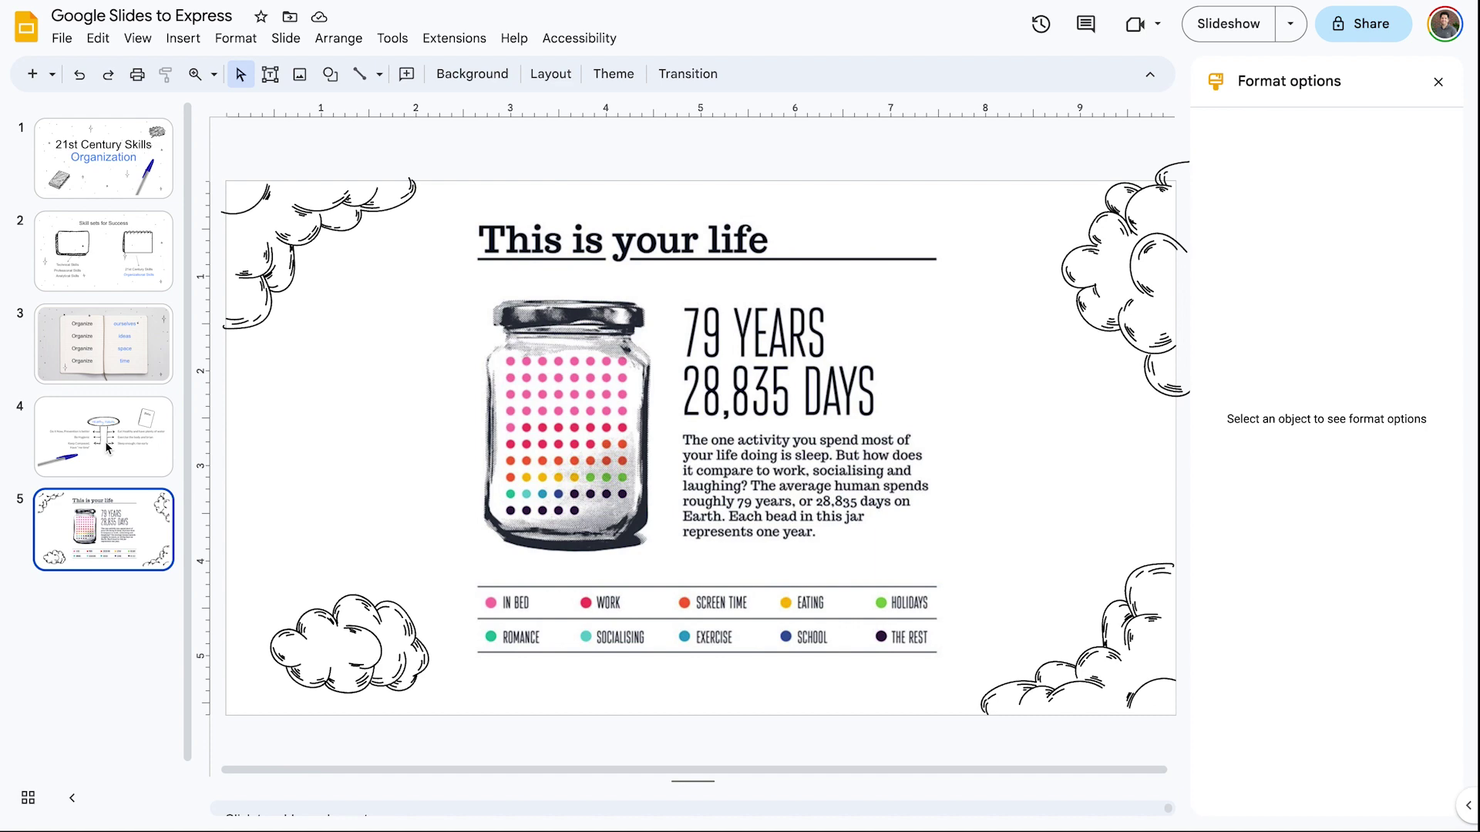
click(131, 270)
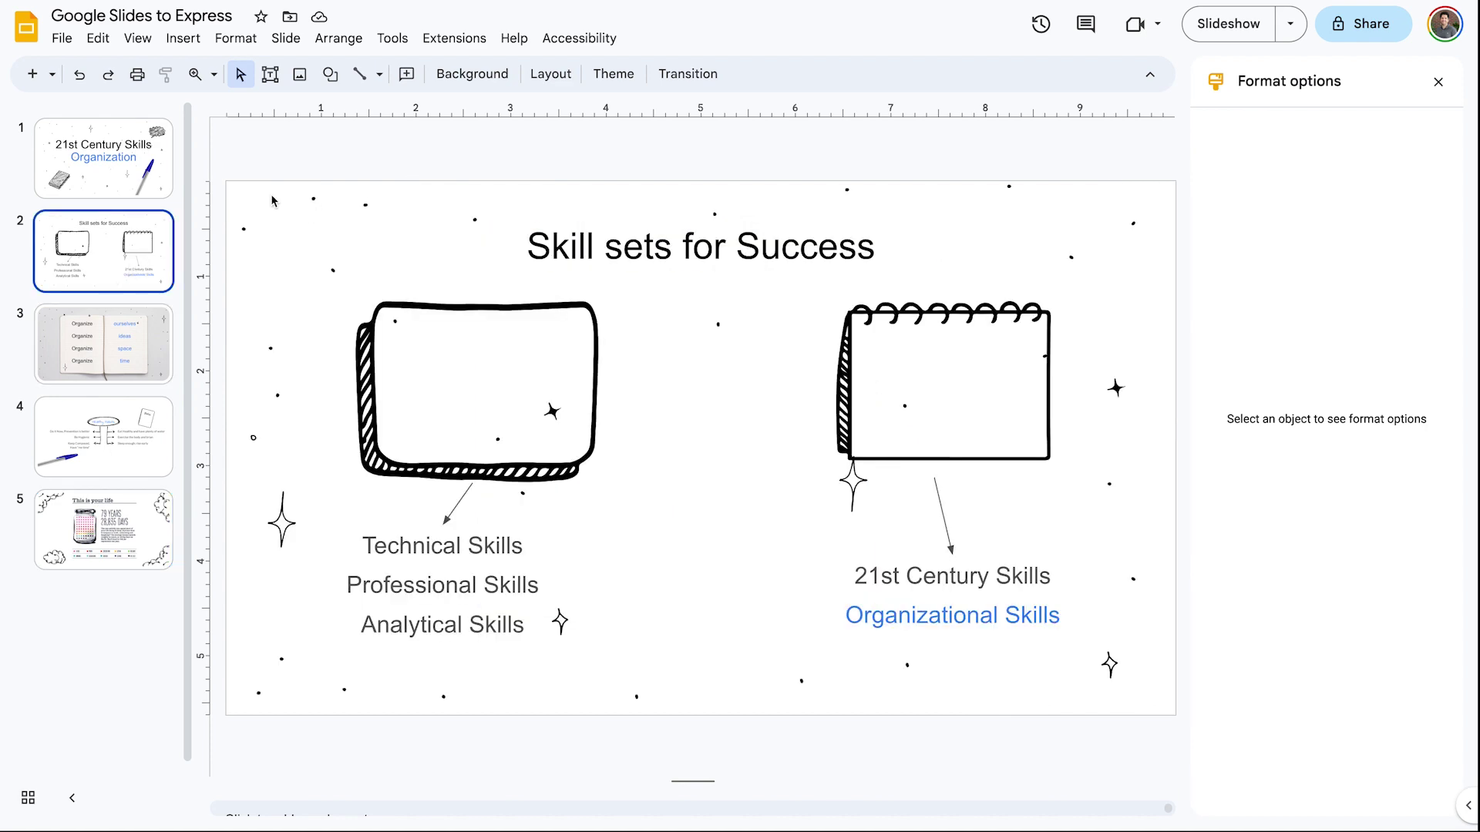
click(132, 180)
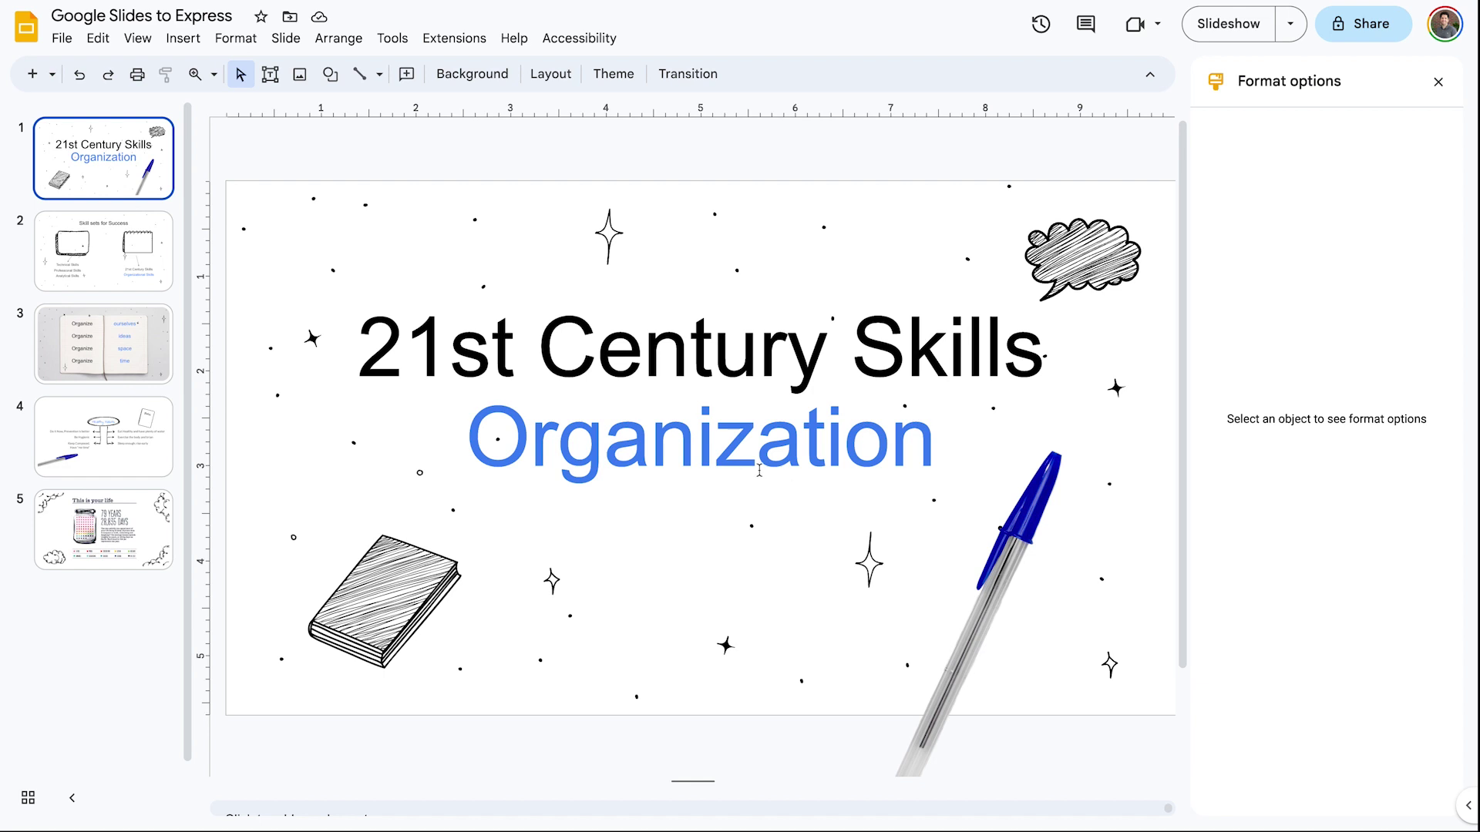
Download the whole deck as a PDF Document and switch to the Adobe Express tab
click(62, 40)
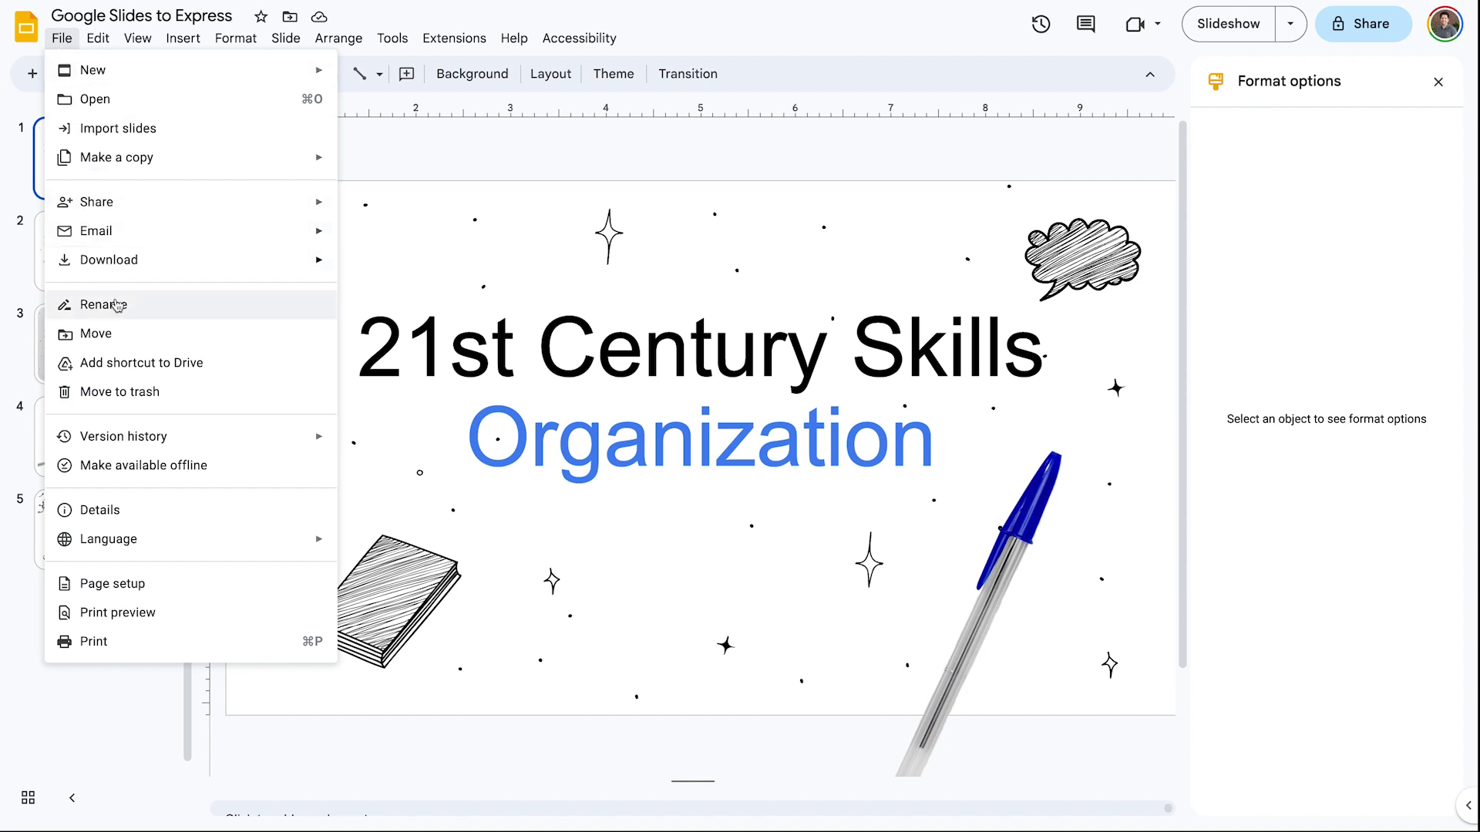
mouse_move(130, 264)
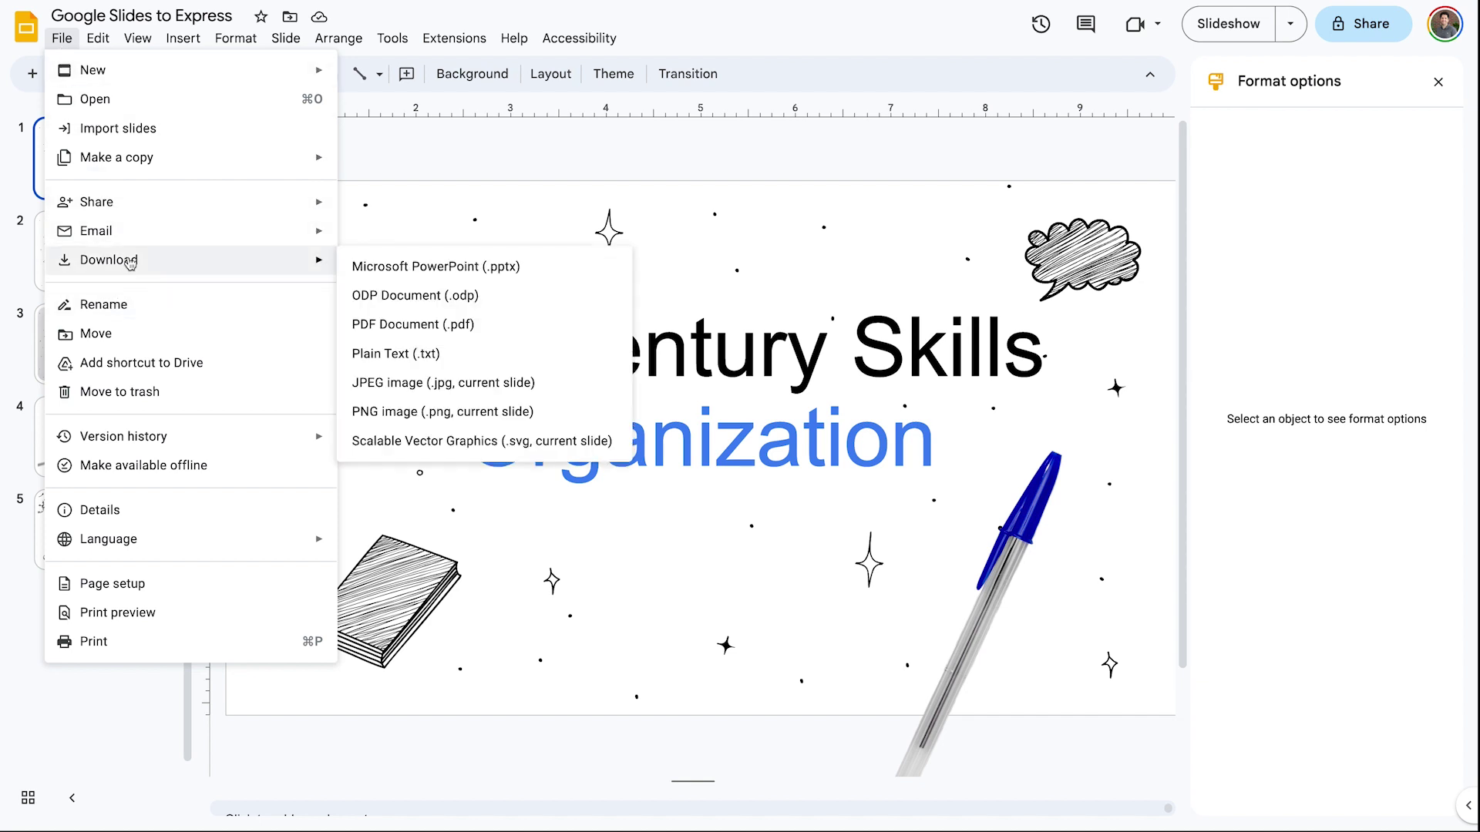
click(391, 327)
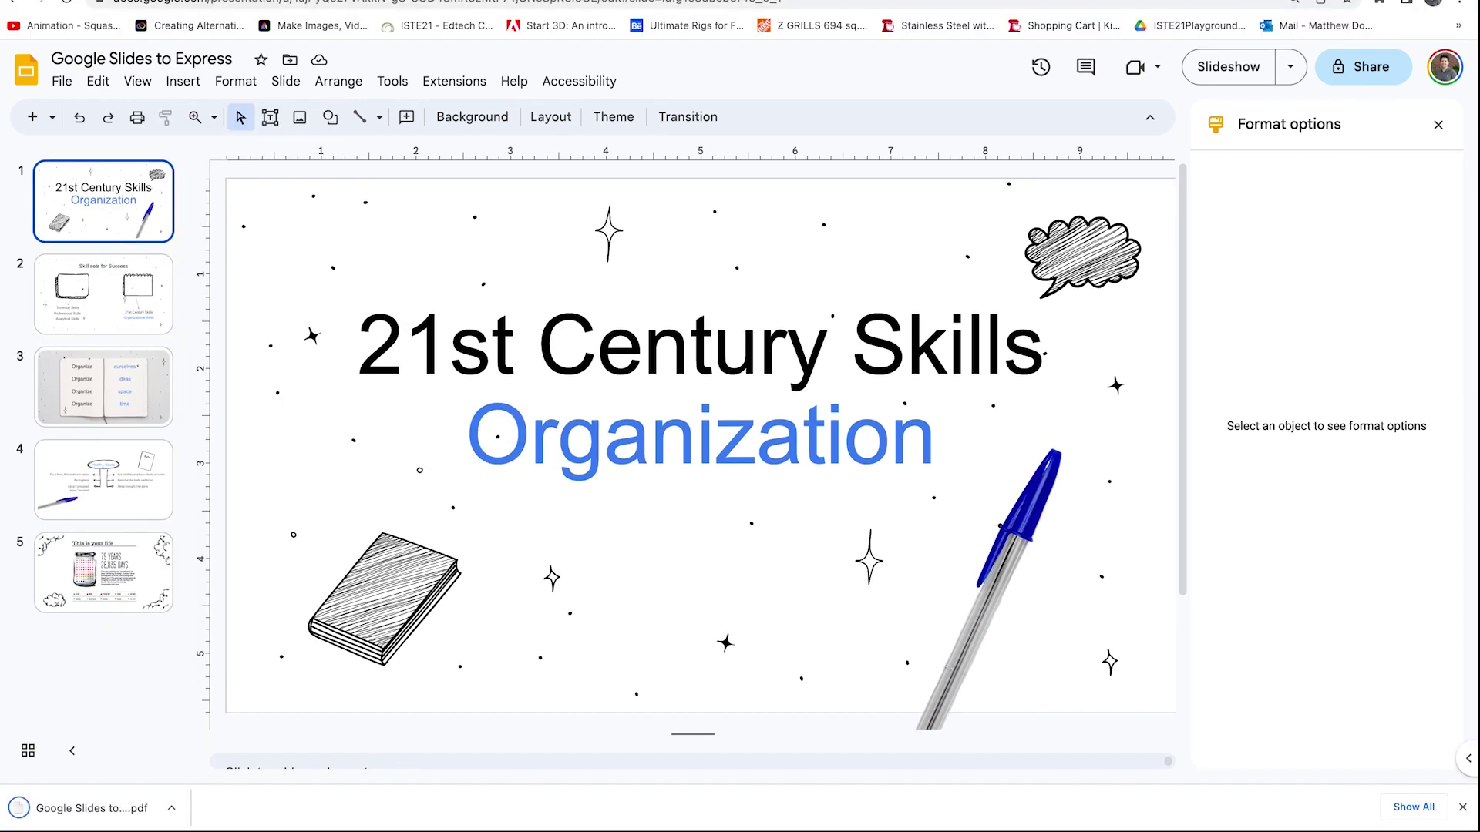
key(ctrl+Tab)
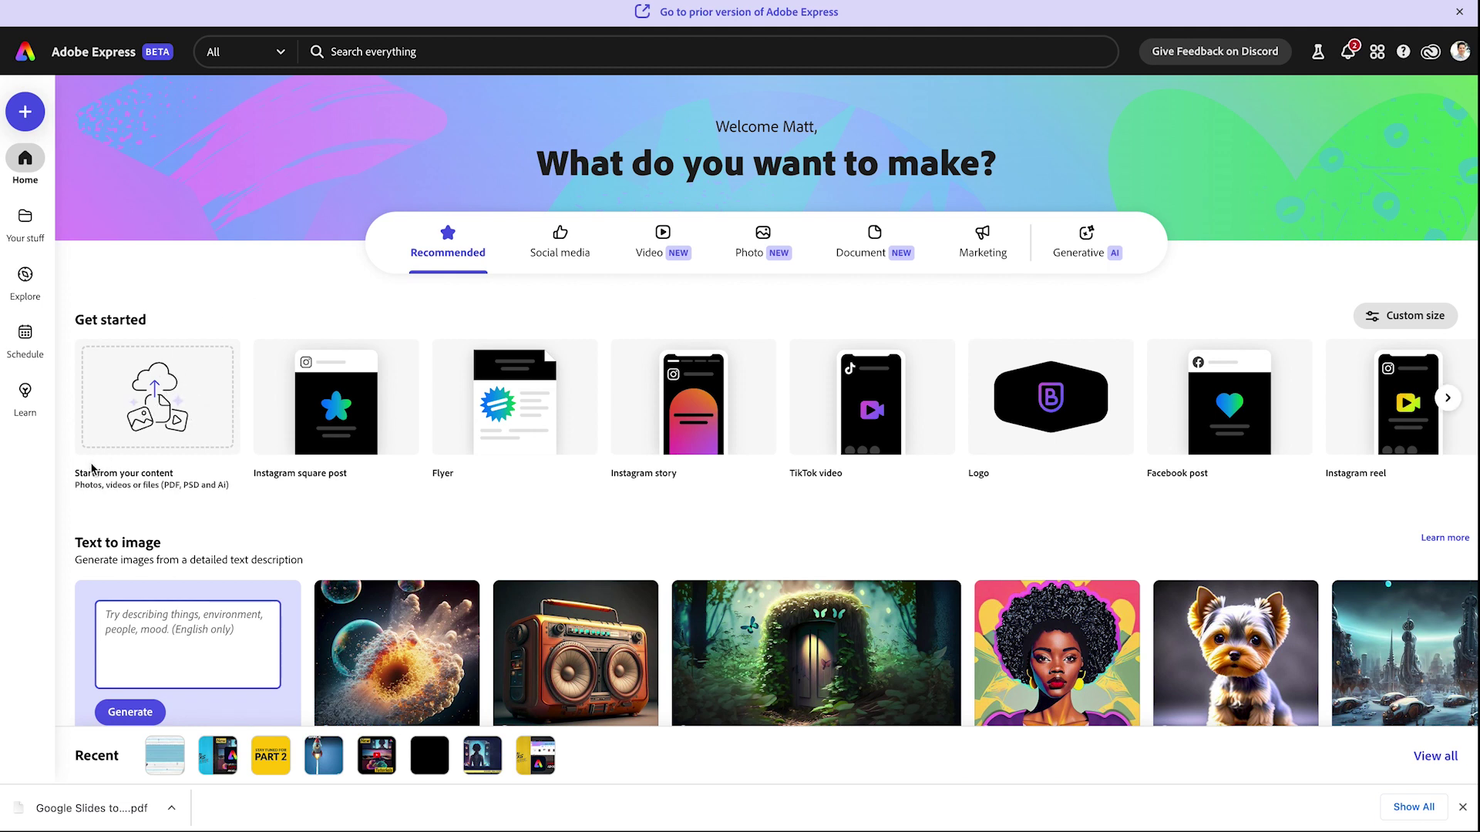
Import 'Google Slides to Express (1).pdf', preview pages 2–3, and open the converted file in the editor
click(162, 401)
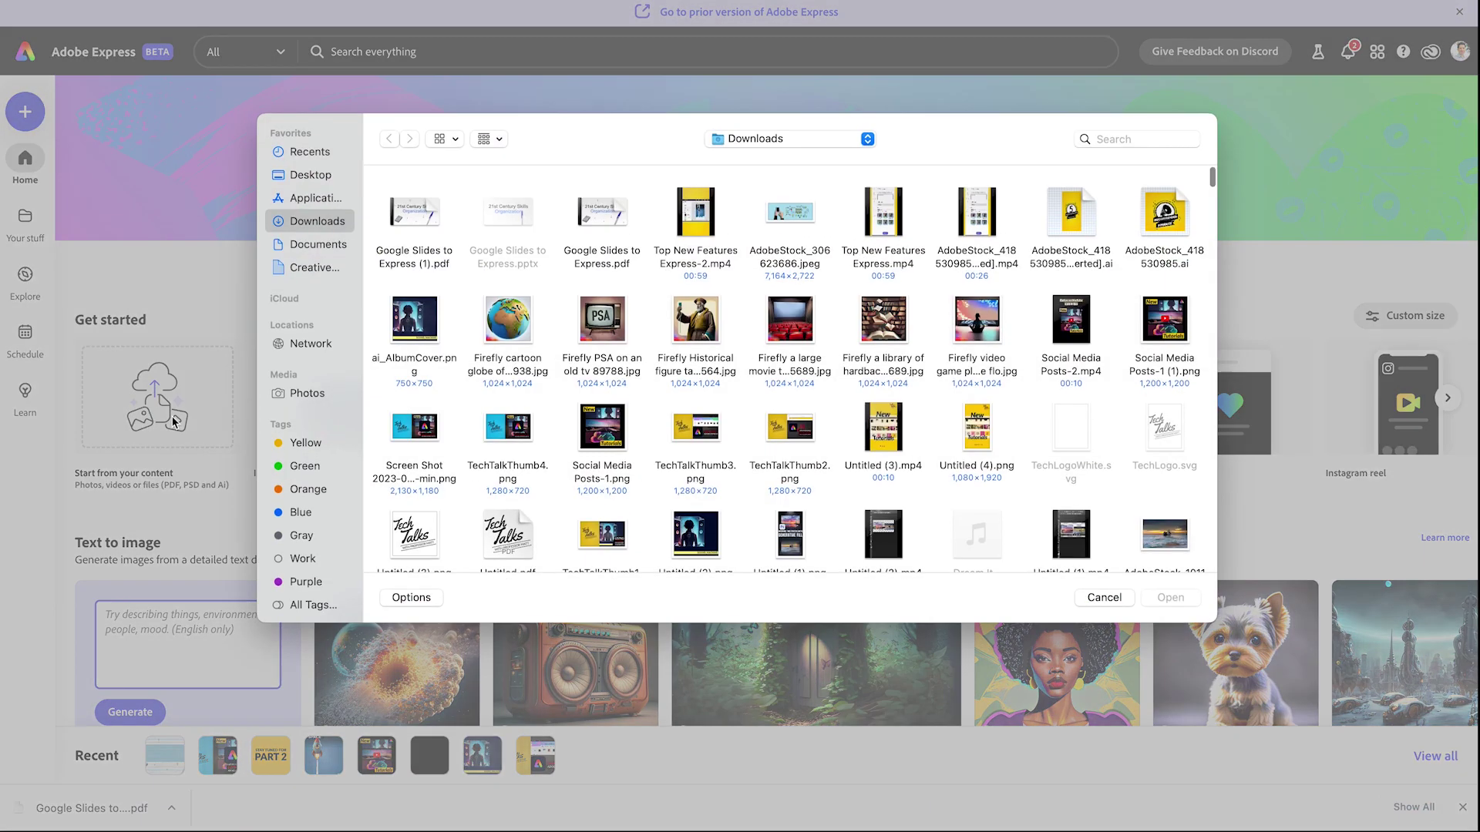
click(418, 216)
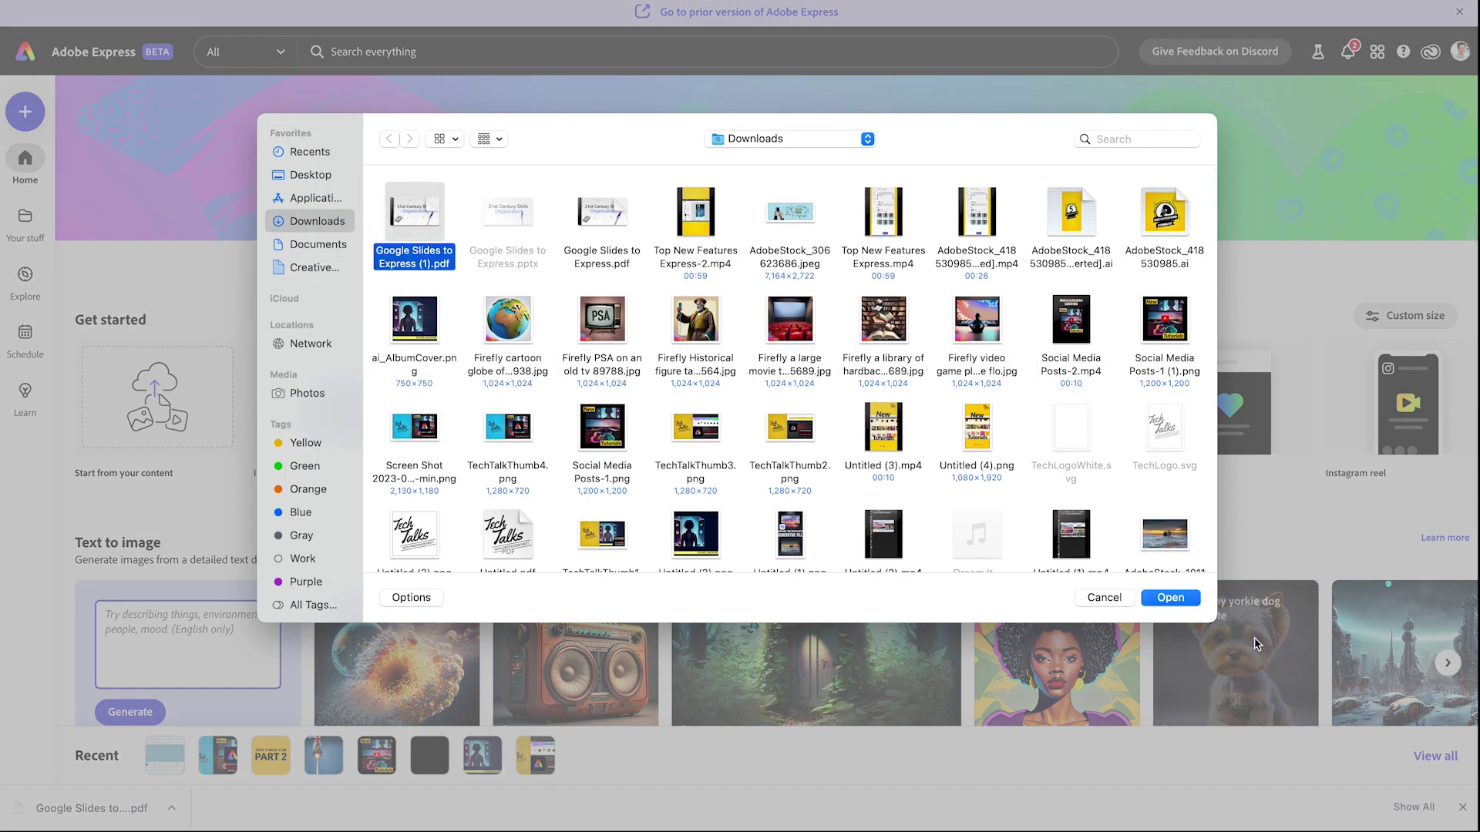
click(1179, 600)
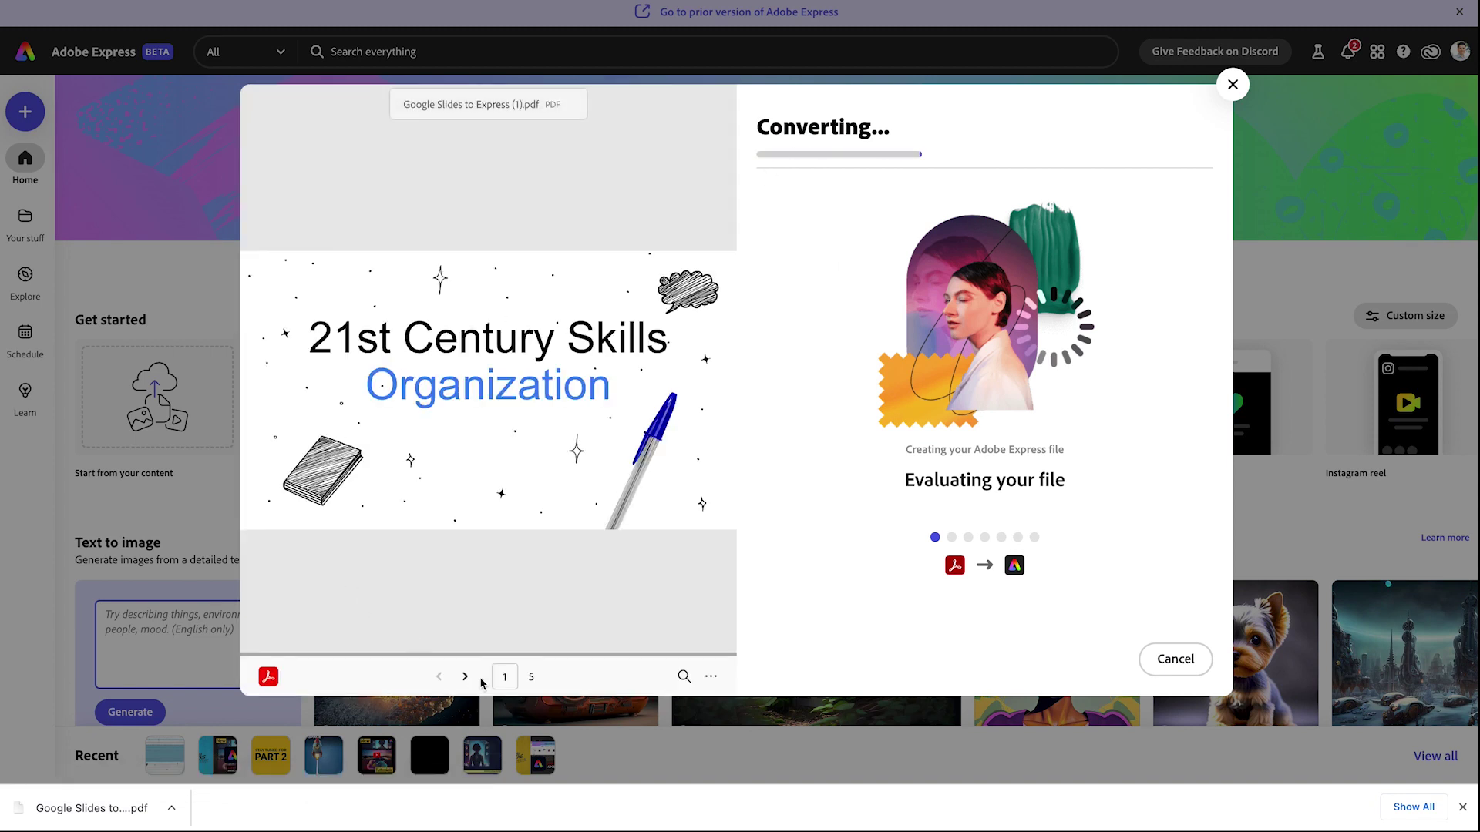
click(464, 676)
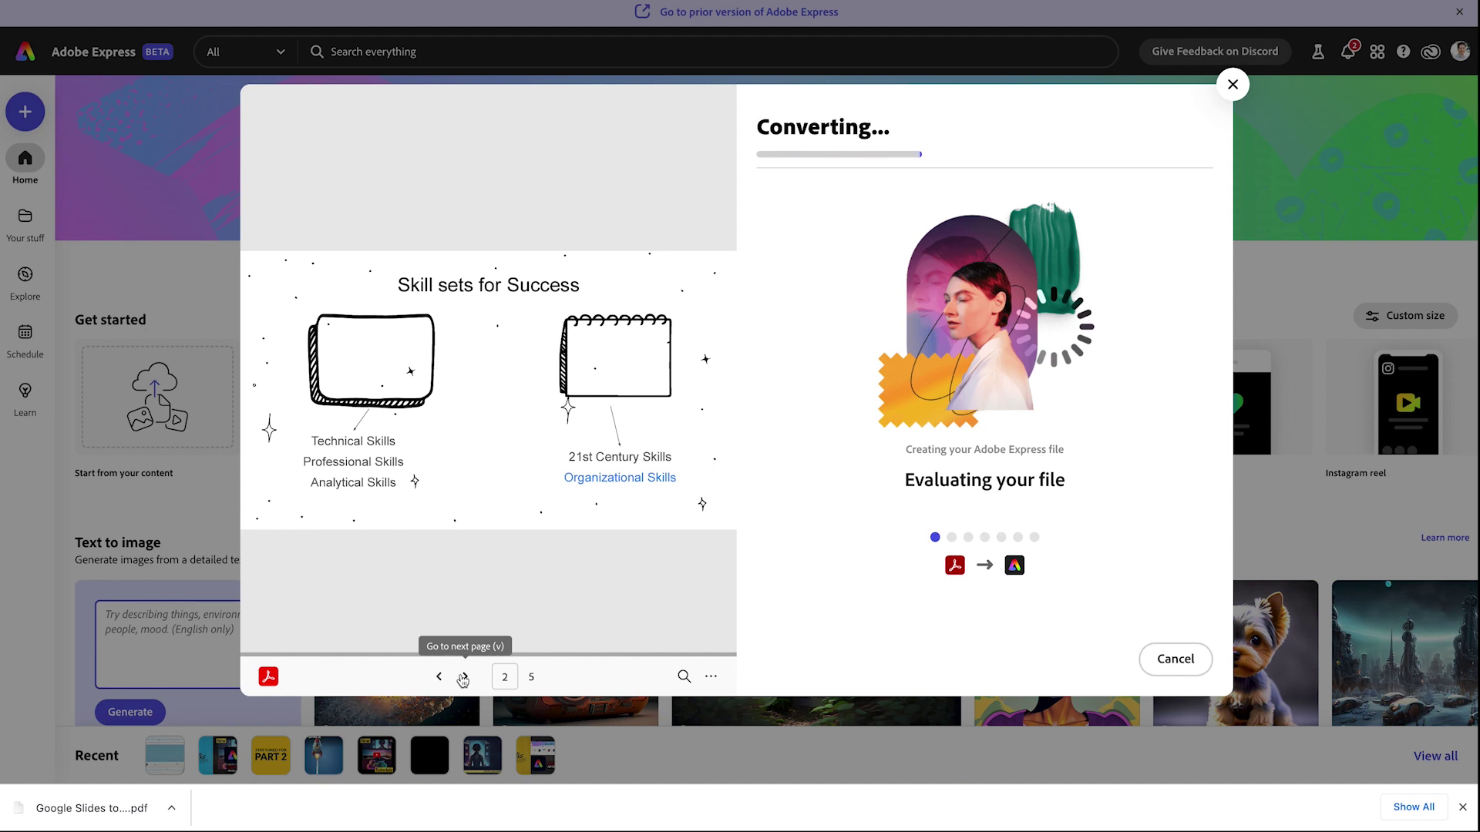
click(463, 678)
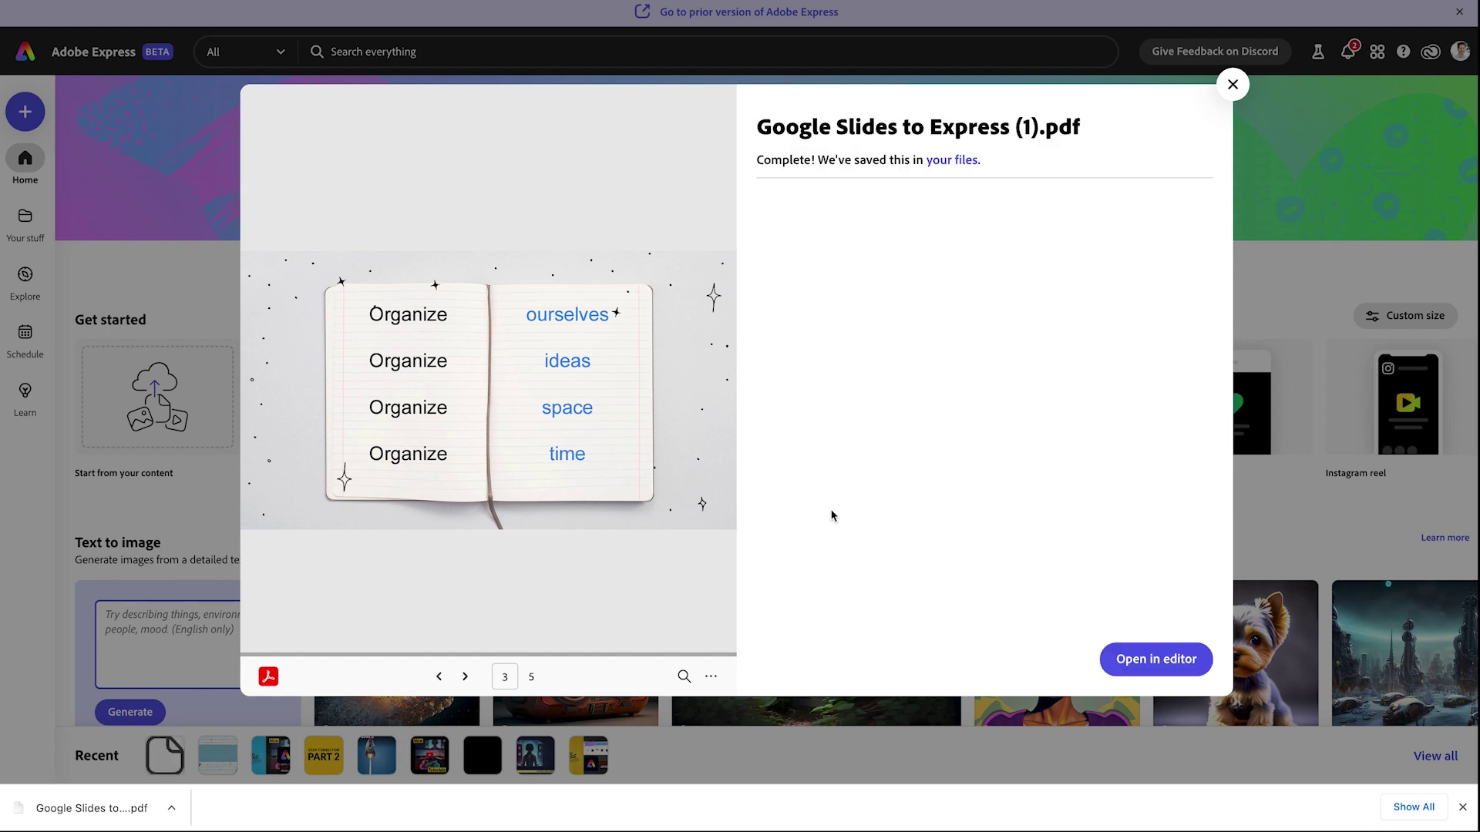
click(1144, 660)
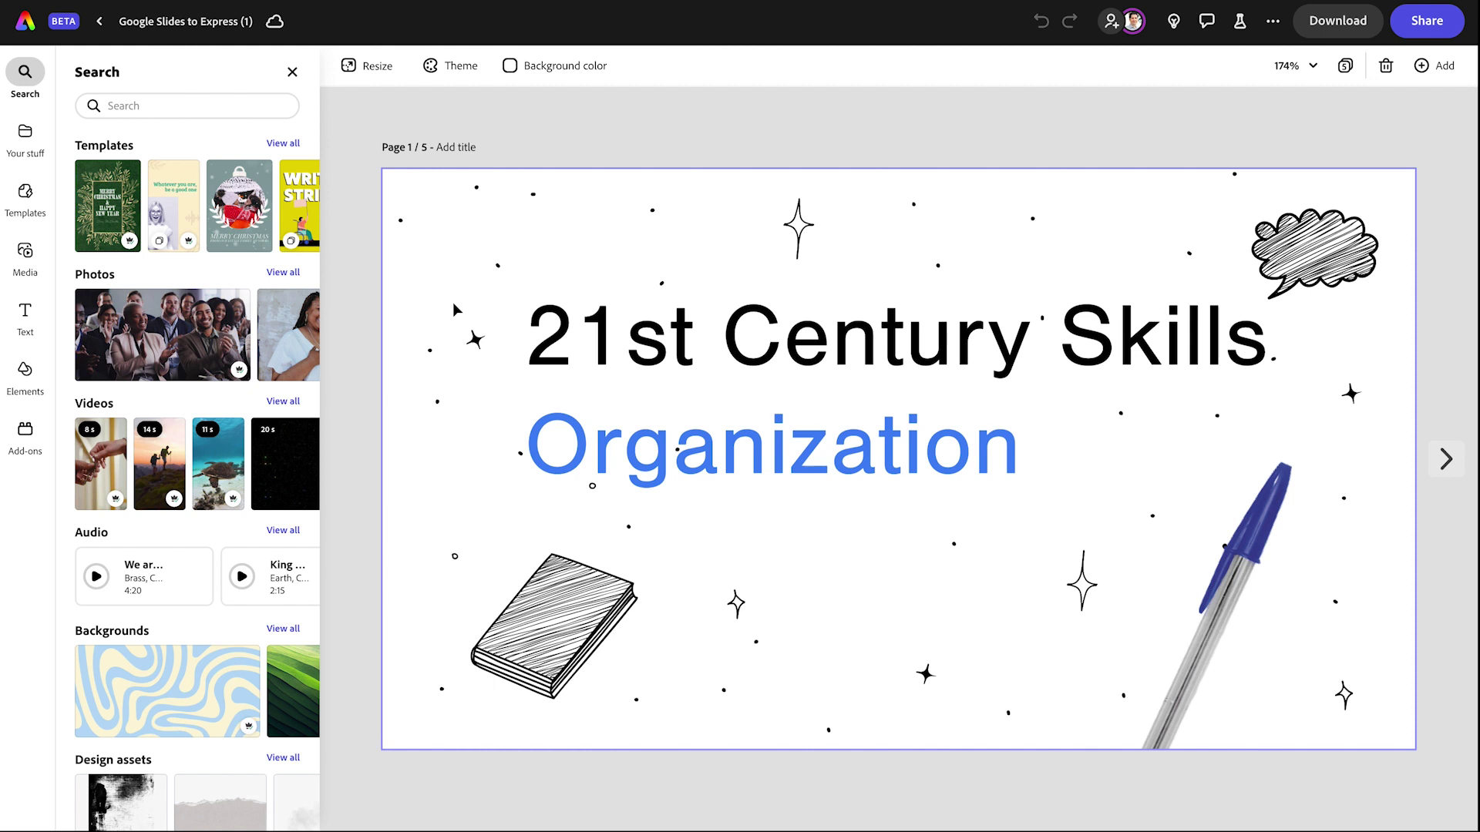
Select the title group on page 1, picking it from the Layers list
click(632, 353)
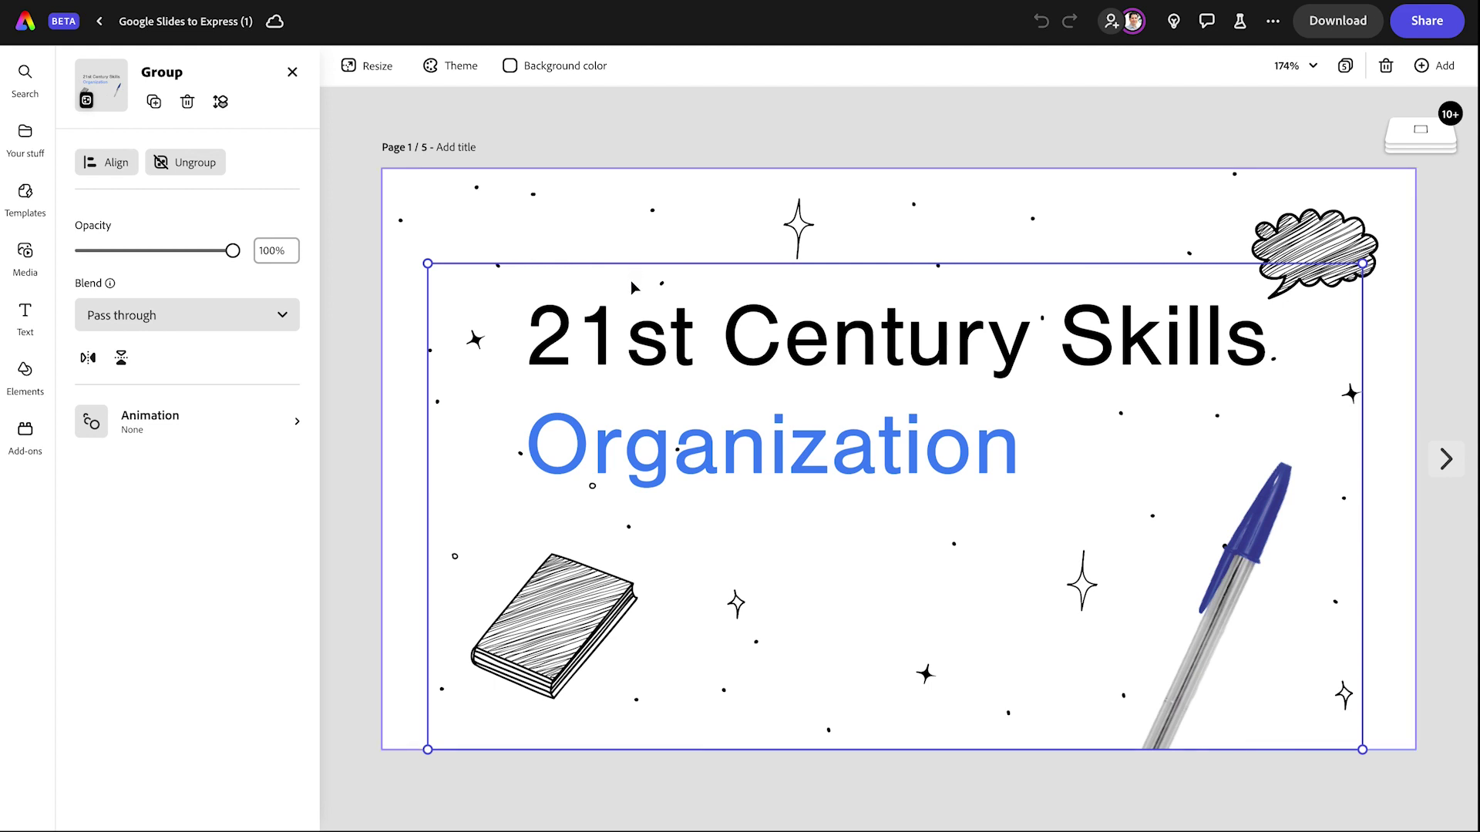
mouse_move(636, 322)
mouse_down()
mouse_move(655, 354)
mouse_move(628, 274)
mouse_move(637, 321)
mouse_up()
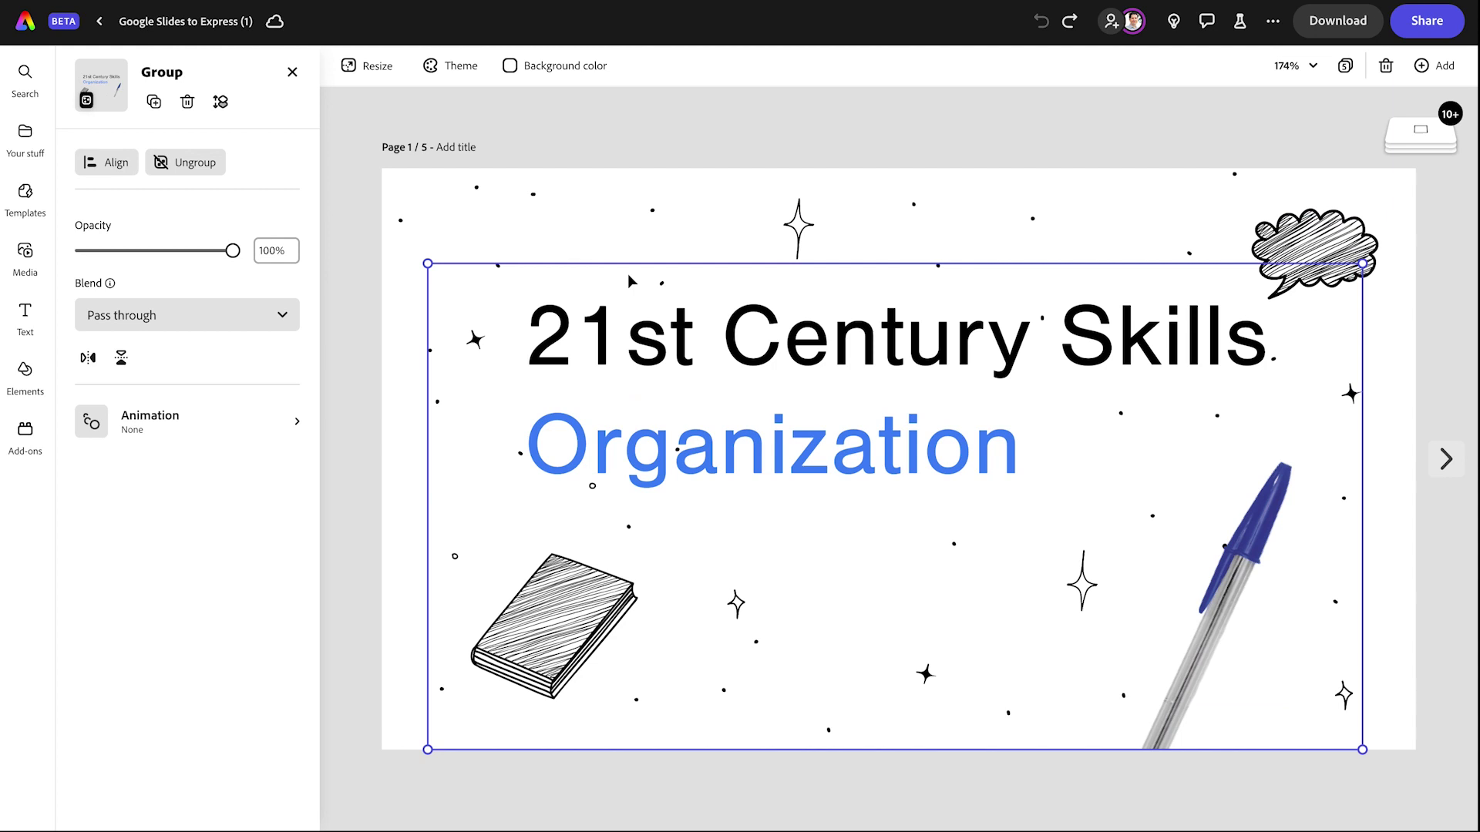
double_click(626, 332)
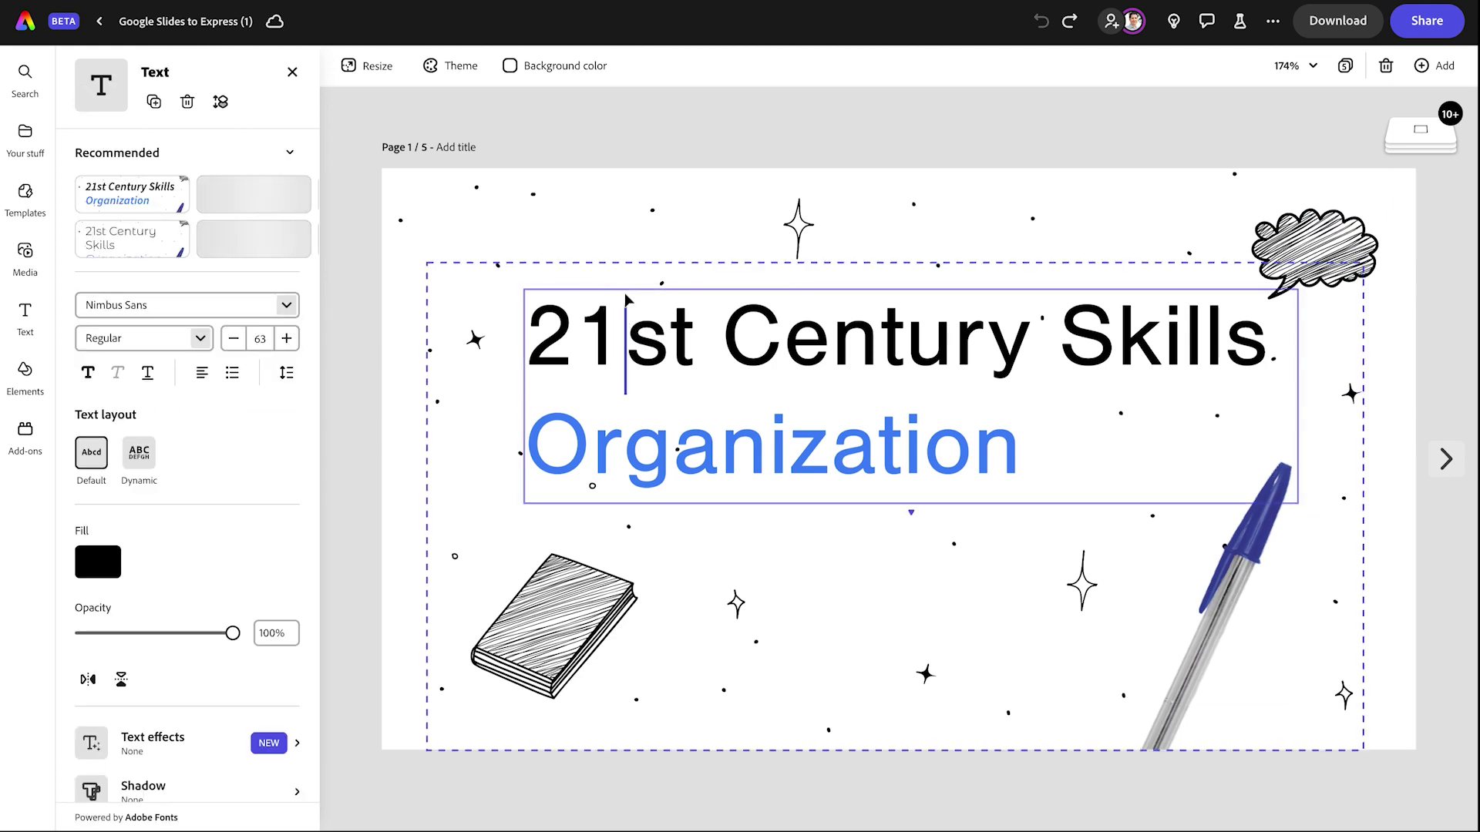
click(576, 293)
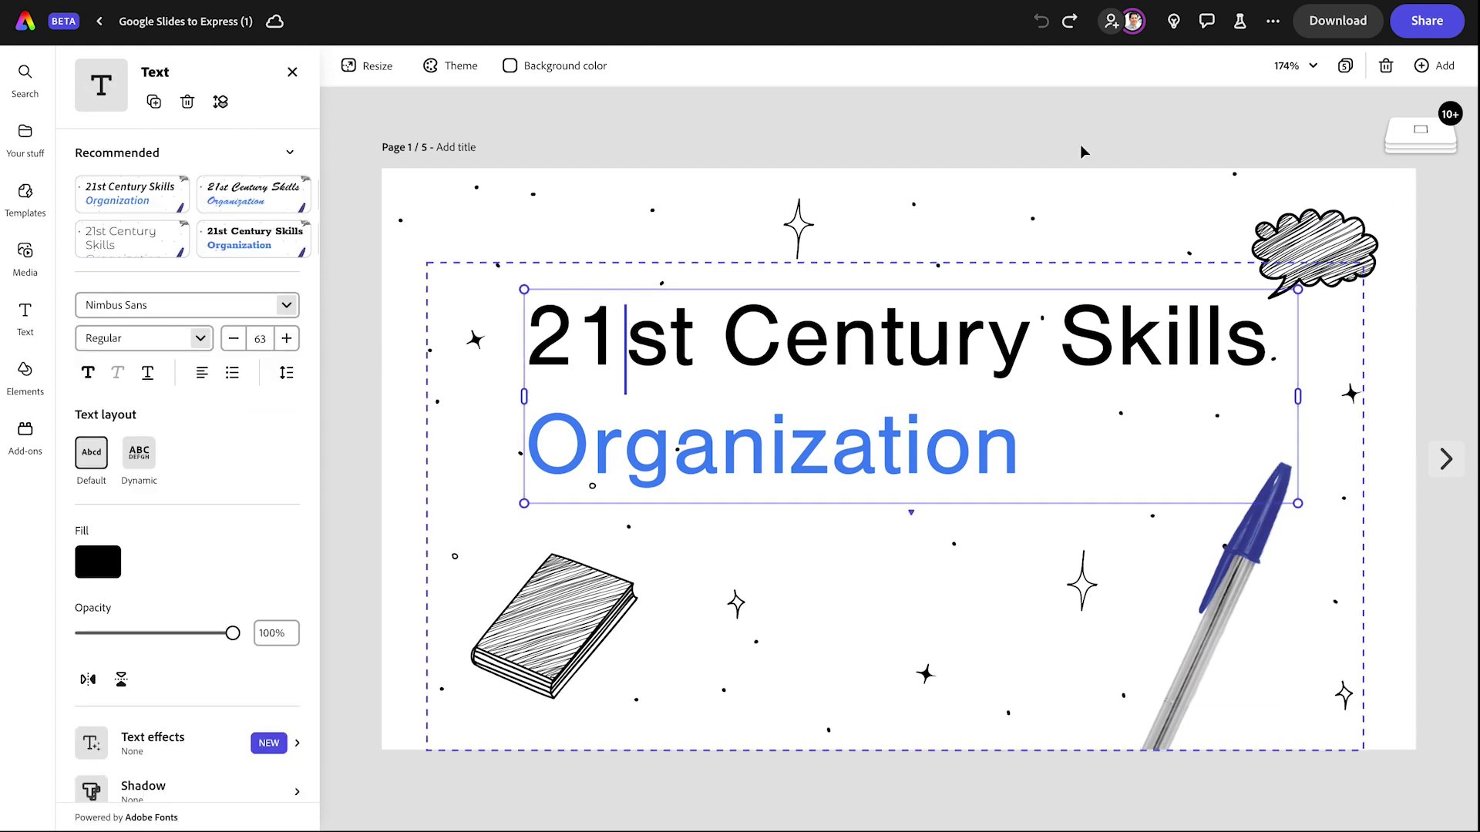
click(1420, 131)
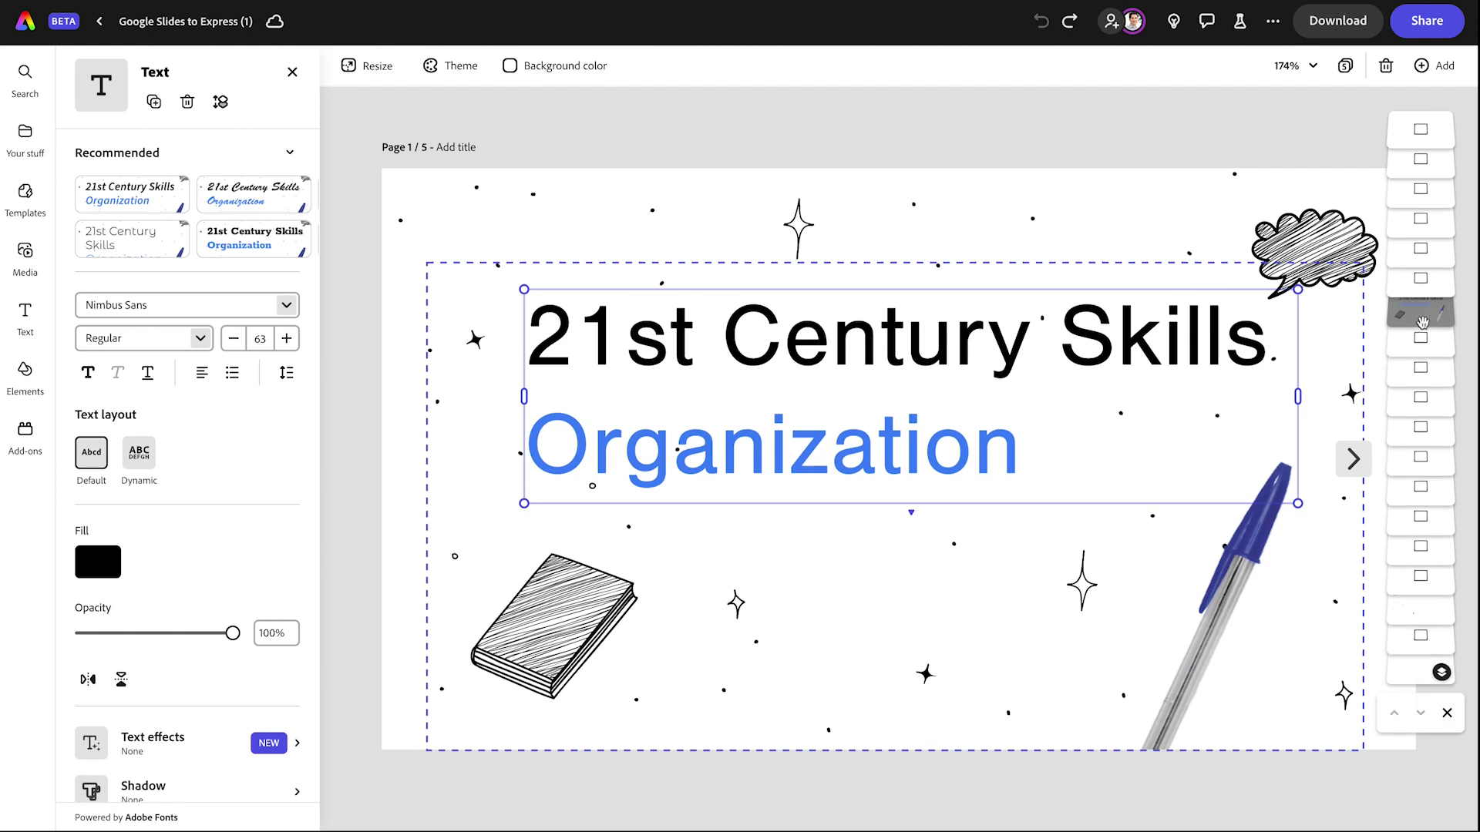
click(1421, 312)
Delete all the '21st Century Skills Organization' title text and close the side panels
double_click(975, 358)
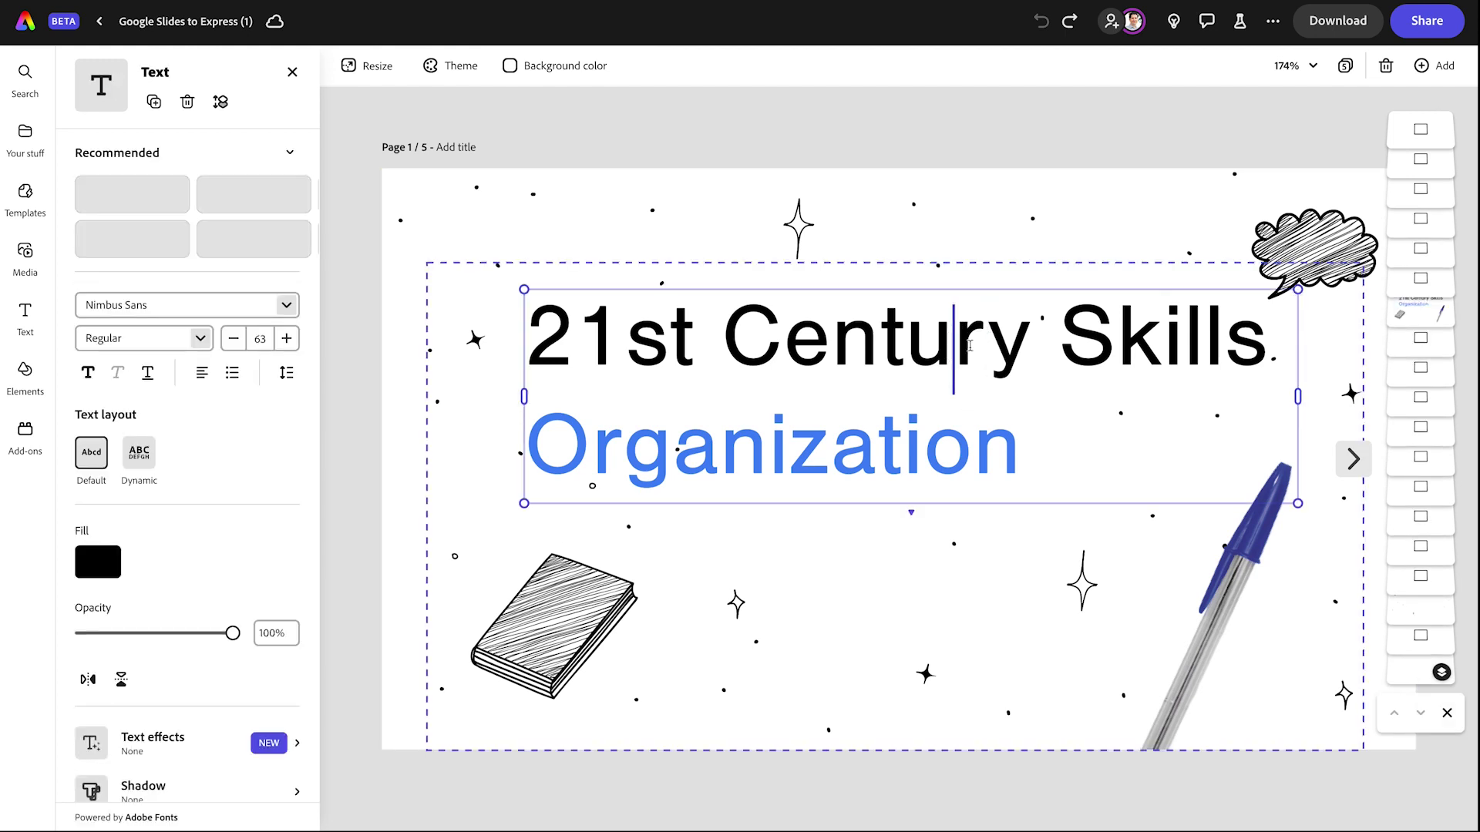
drag(1025, 455, 289, 345)
key(BackSpace)
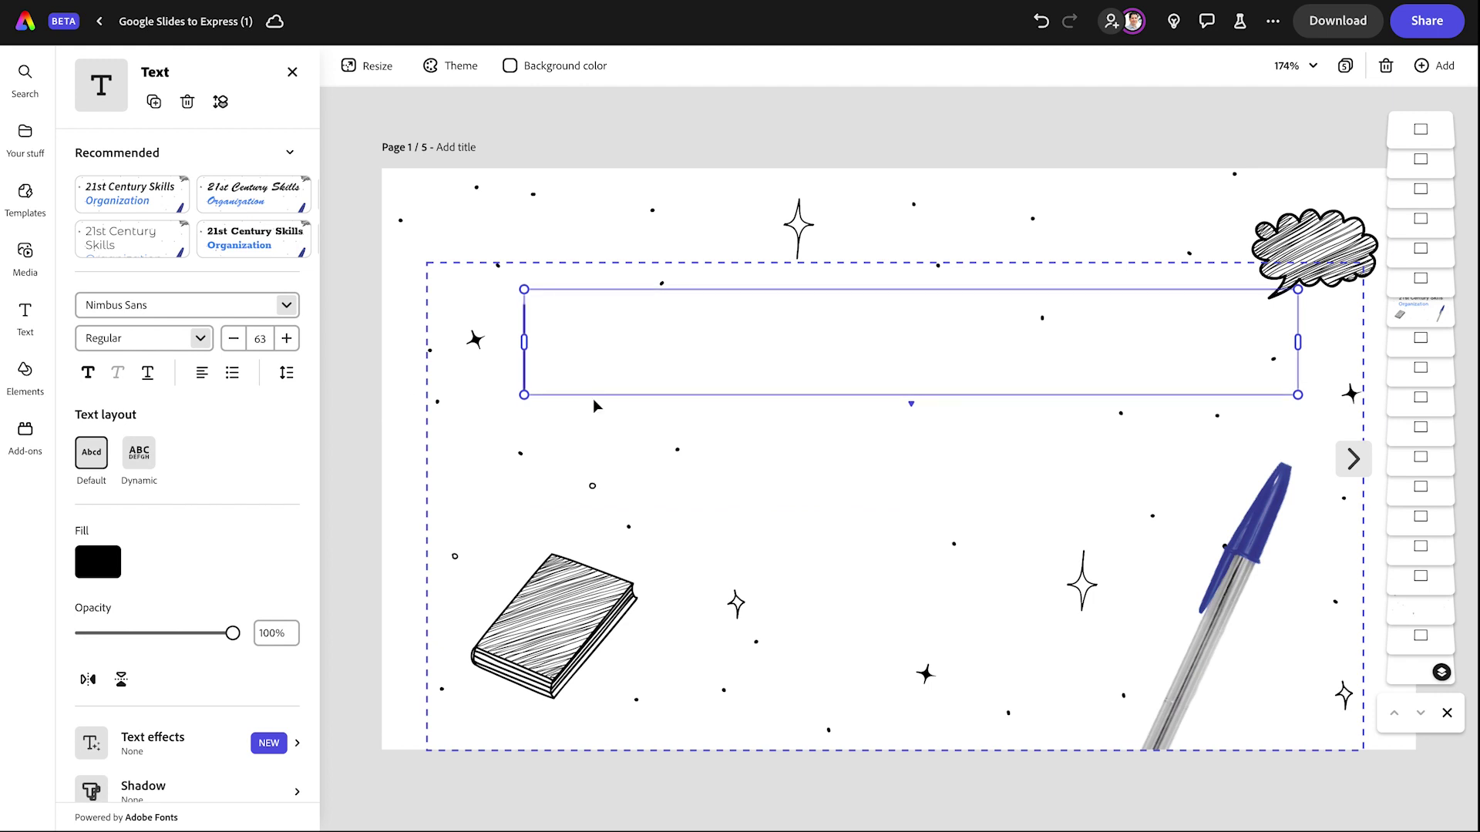
click(612, 247)
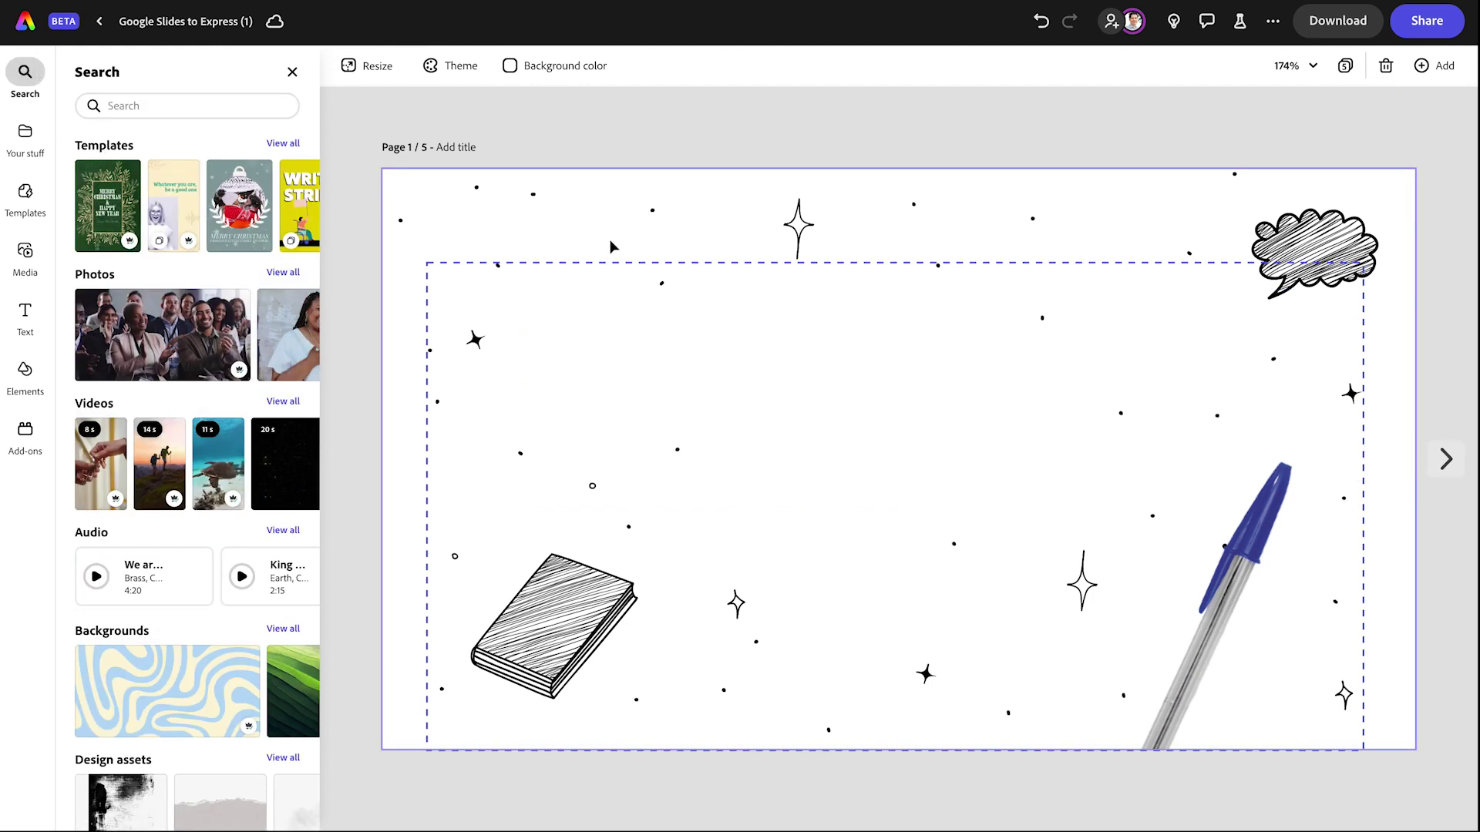
click(626, 371)
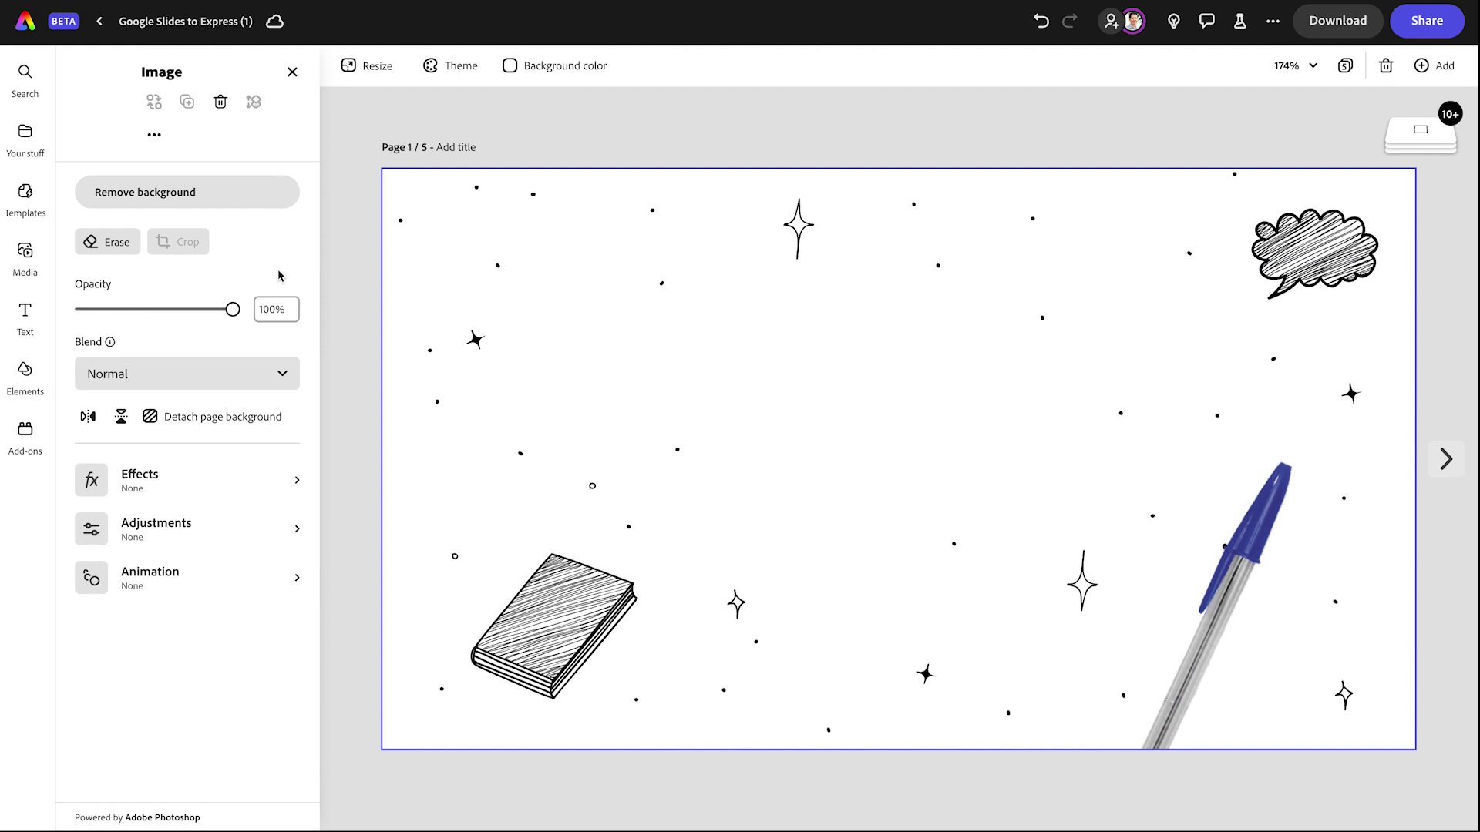
click(293, 73)
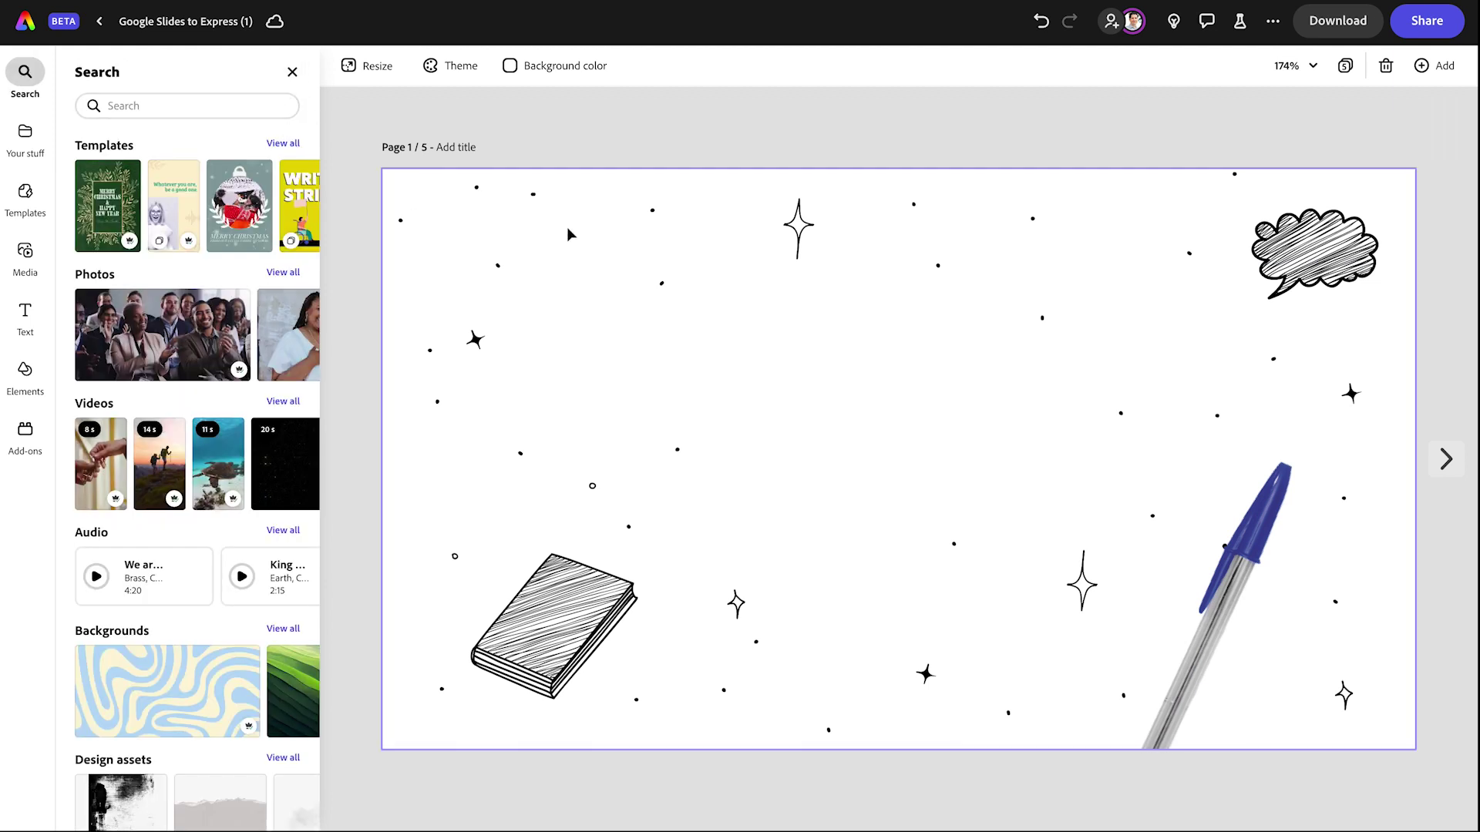
click(292, 72)
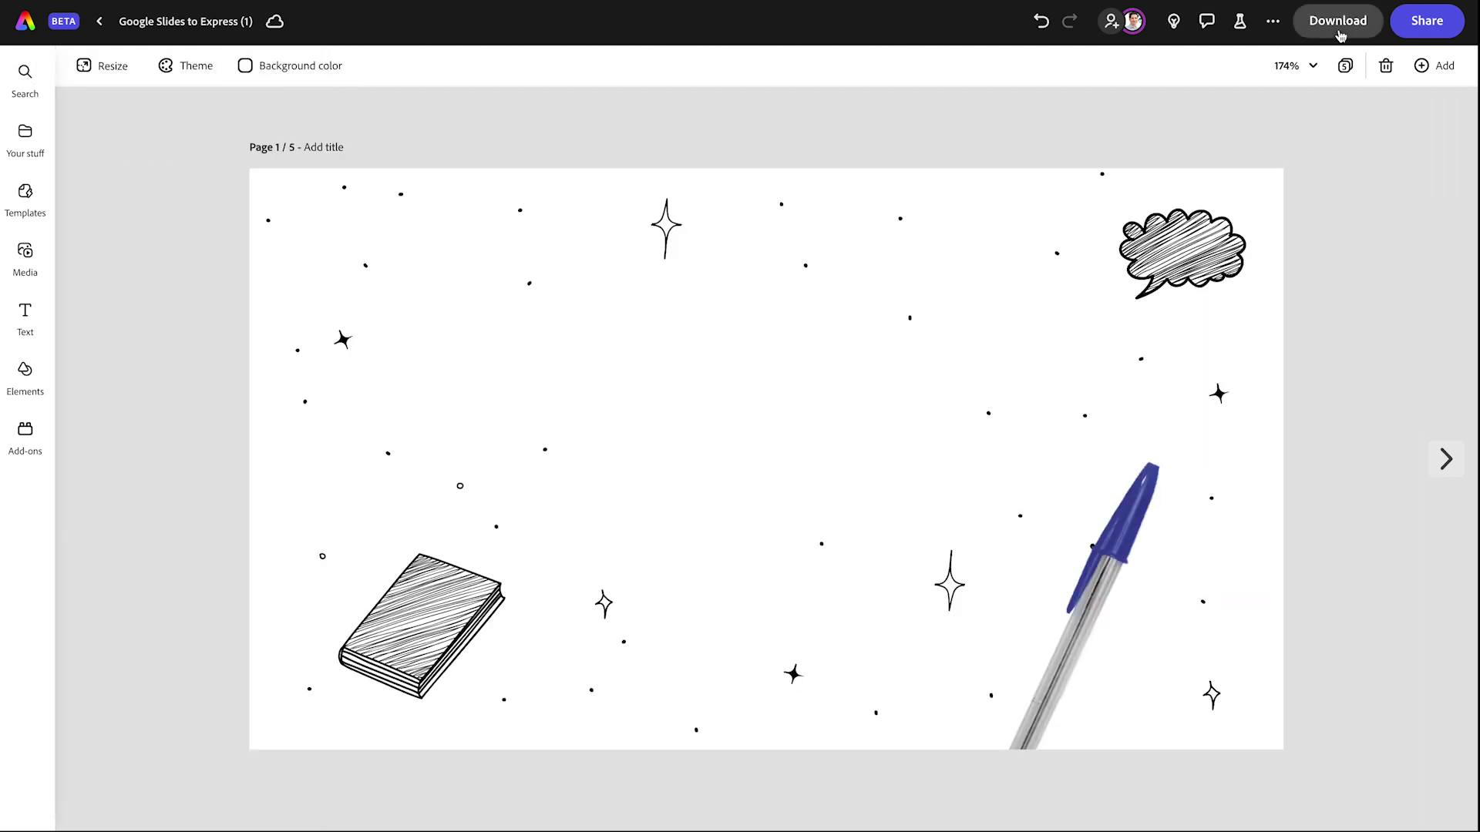
View all five pages side by side, then reopen page 1 and select its background elements
click(1345, 68)
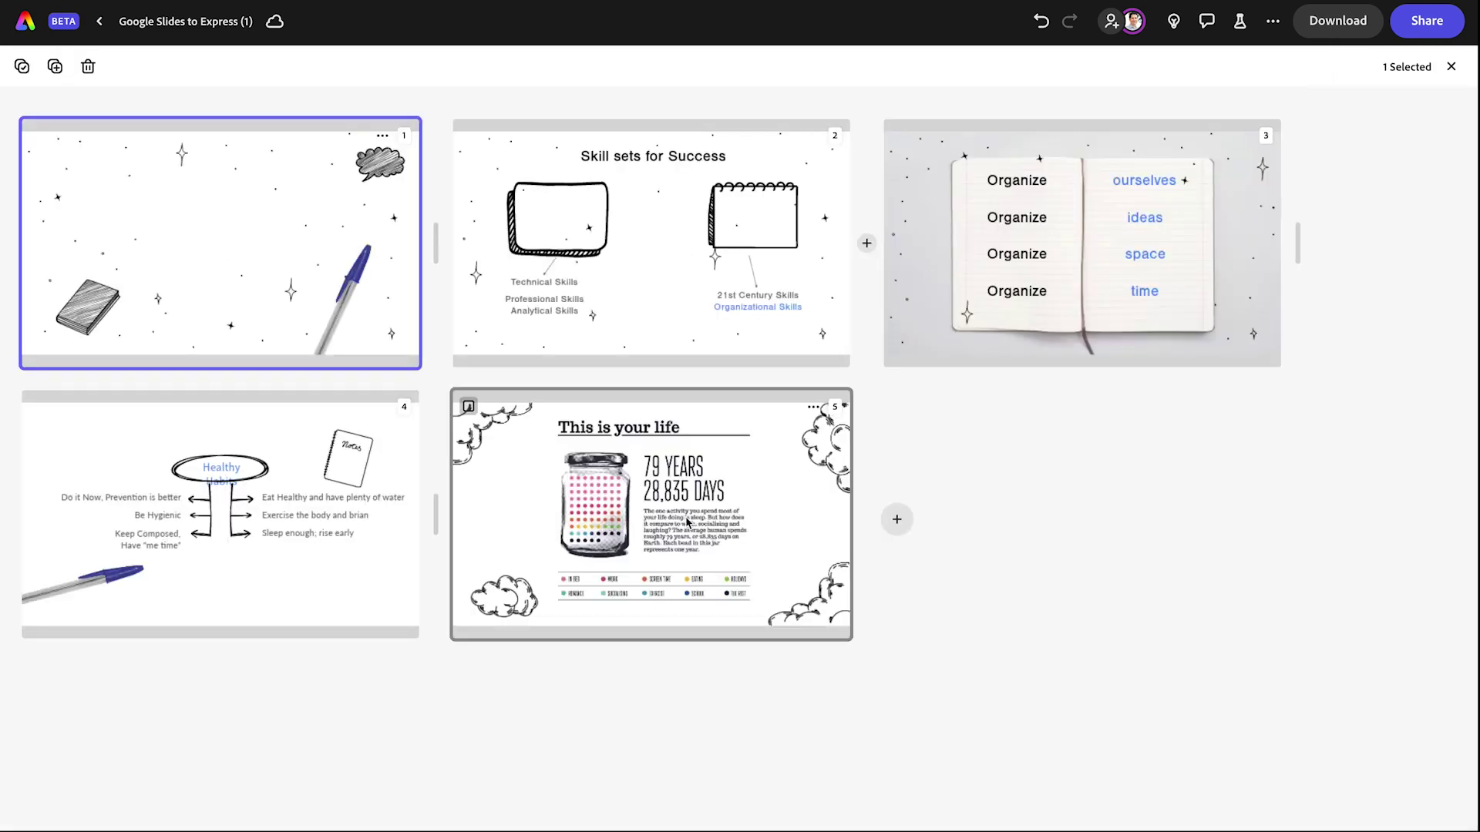
double_click(262, 271)
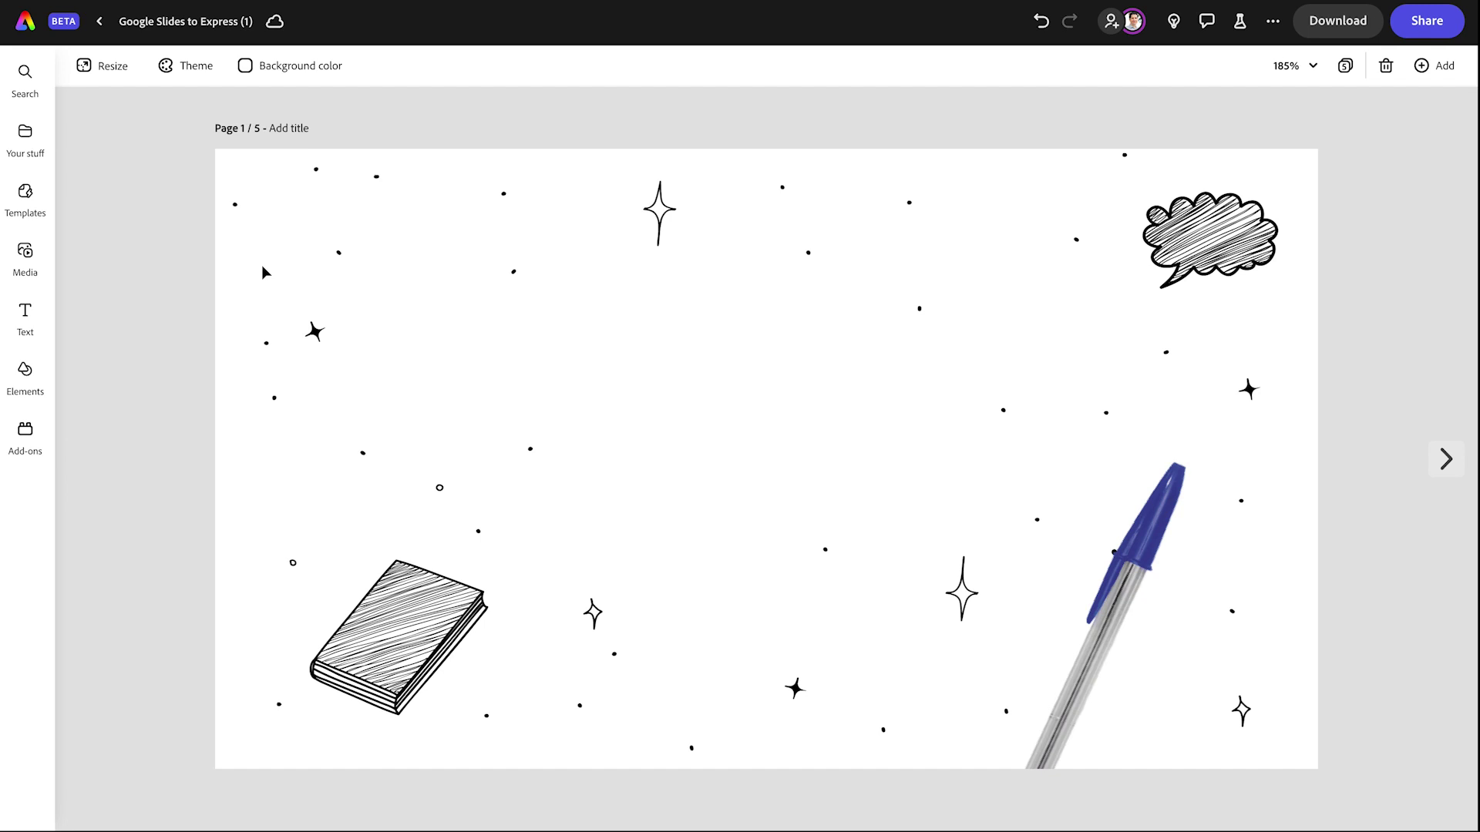
click(267, 228)
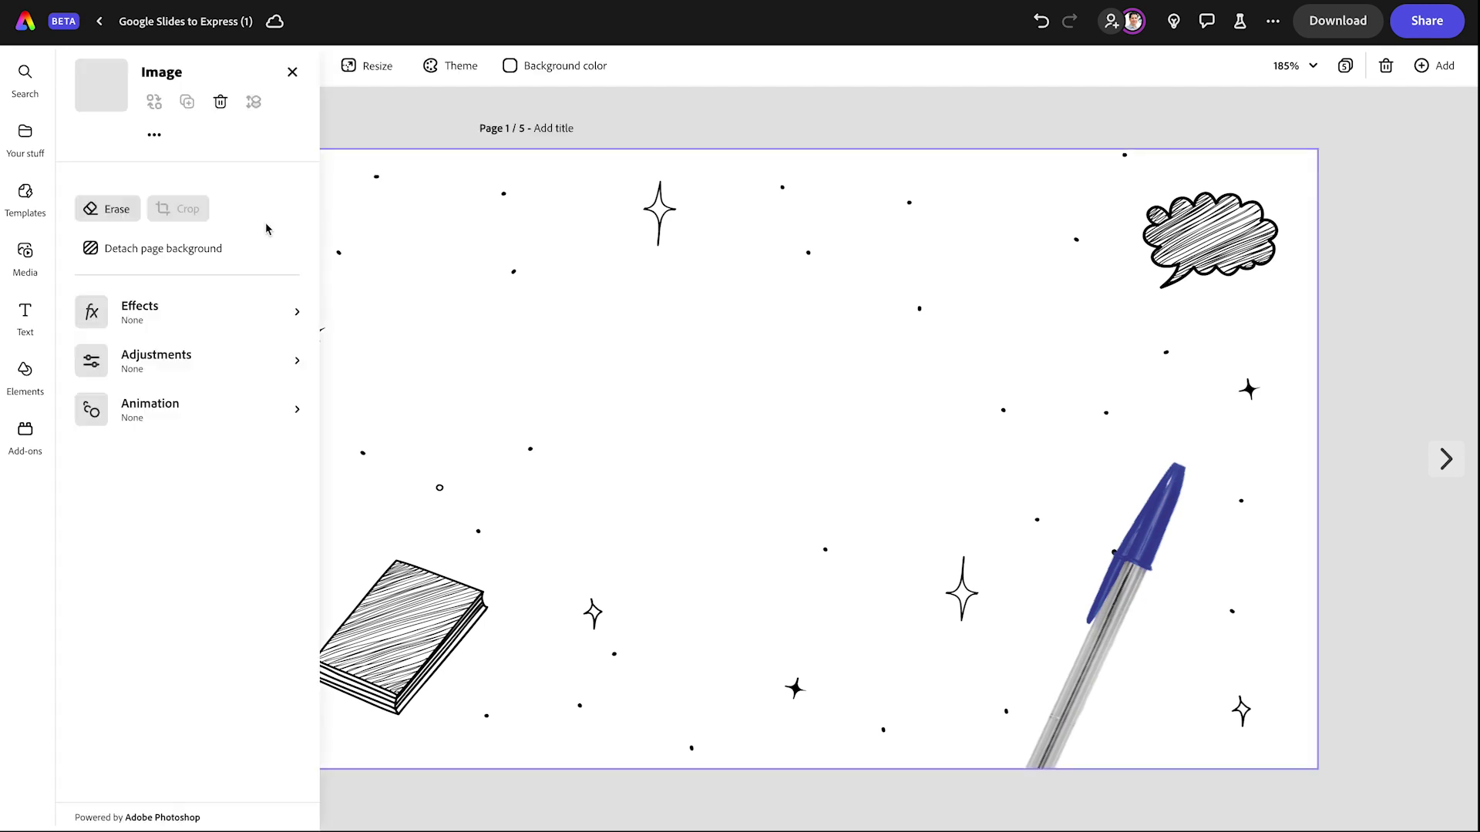
drag(427, 226, 541, 287)
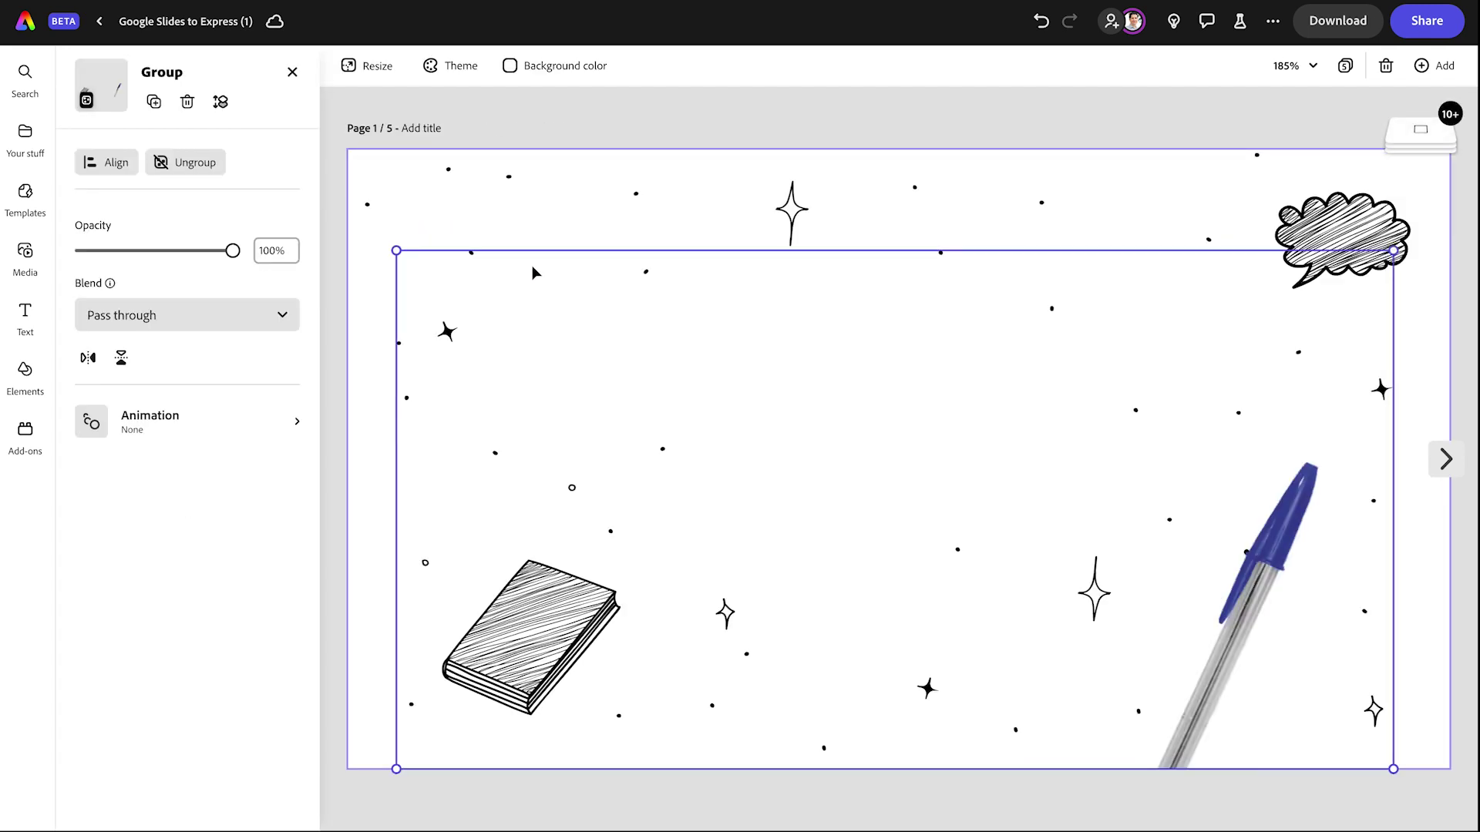
click(434, 188)
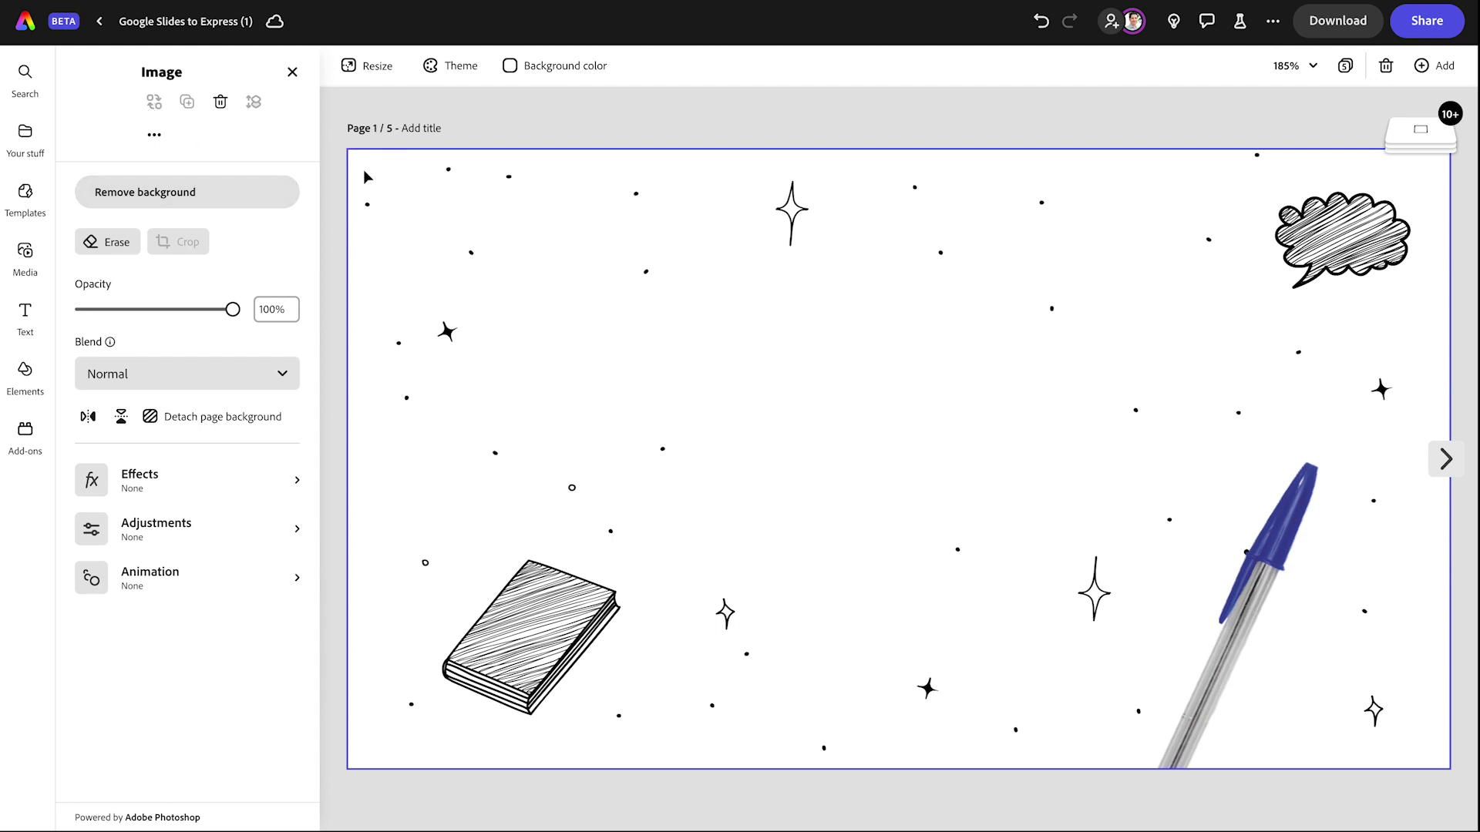
Try shifting the background image down and right, then undo the move with the layers list expanded
click(383, 170)
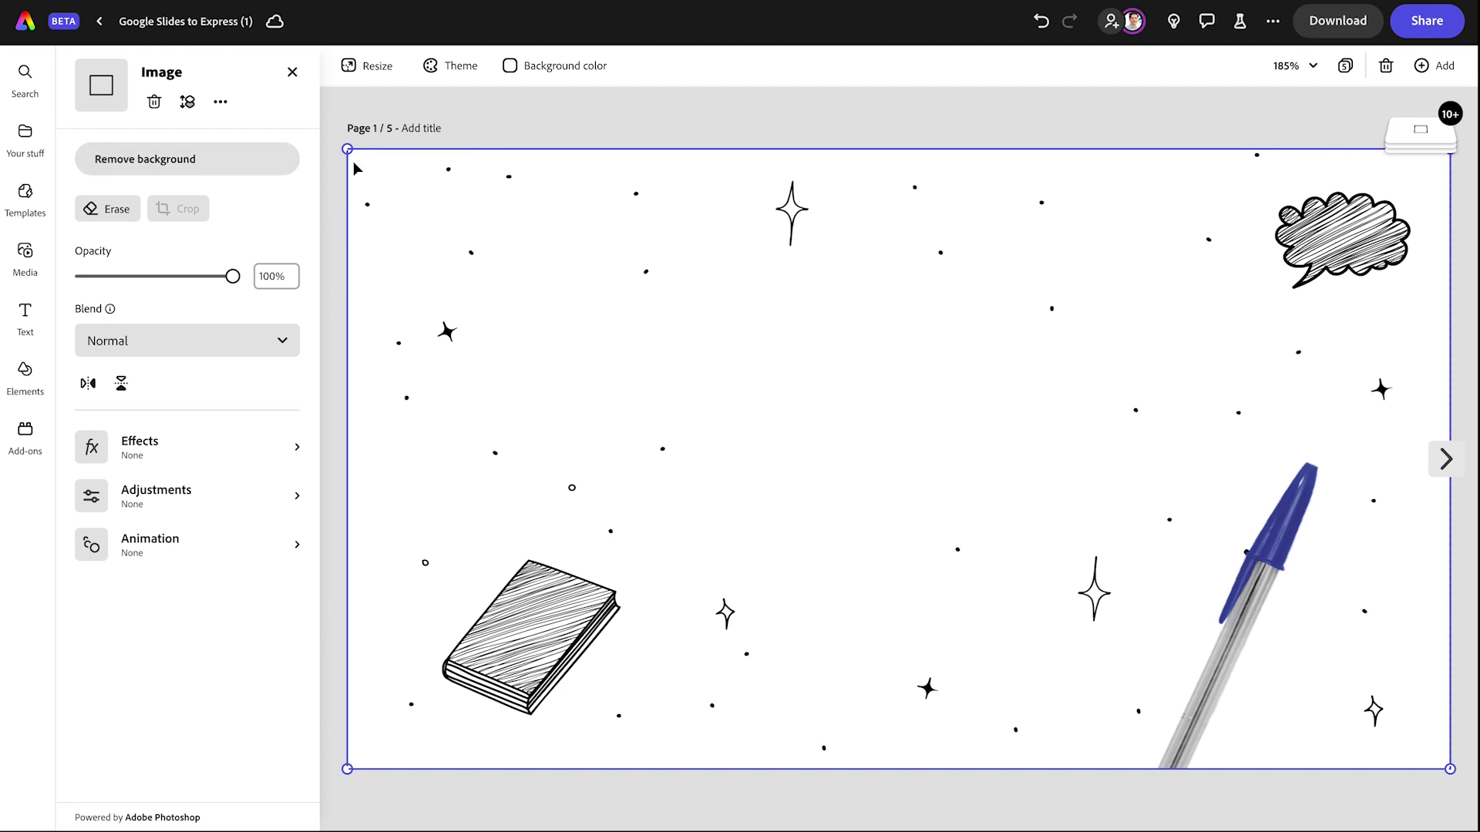
drag(357, 168, 430, 225)
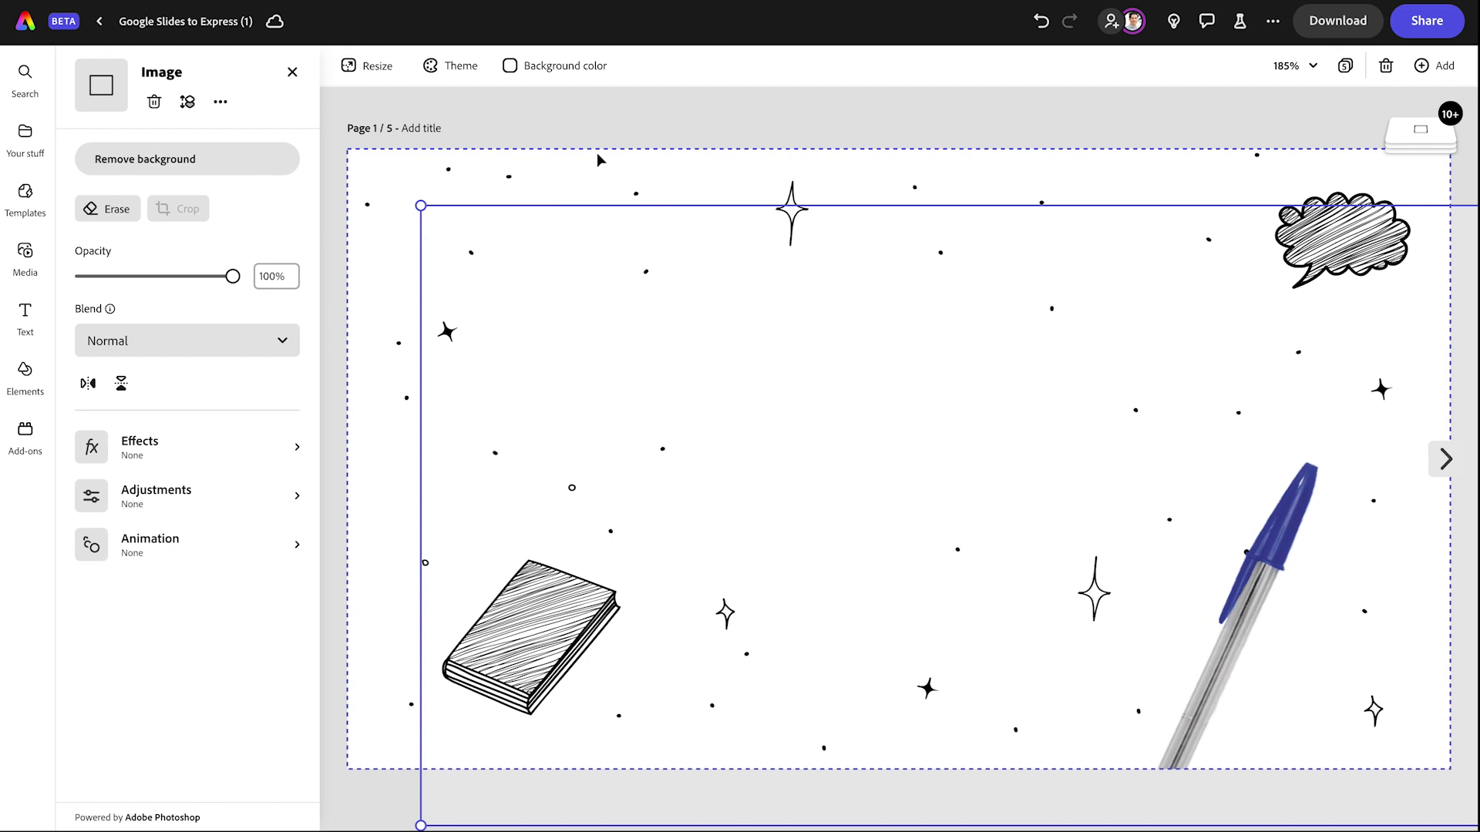
click(1414, 131)
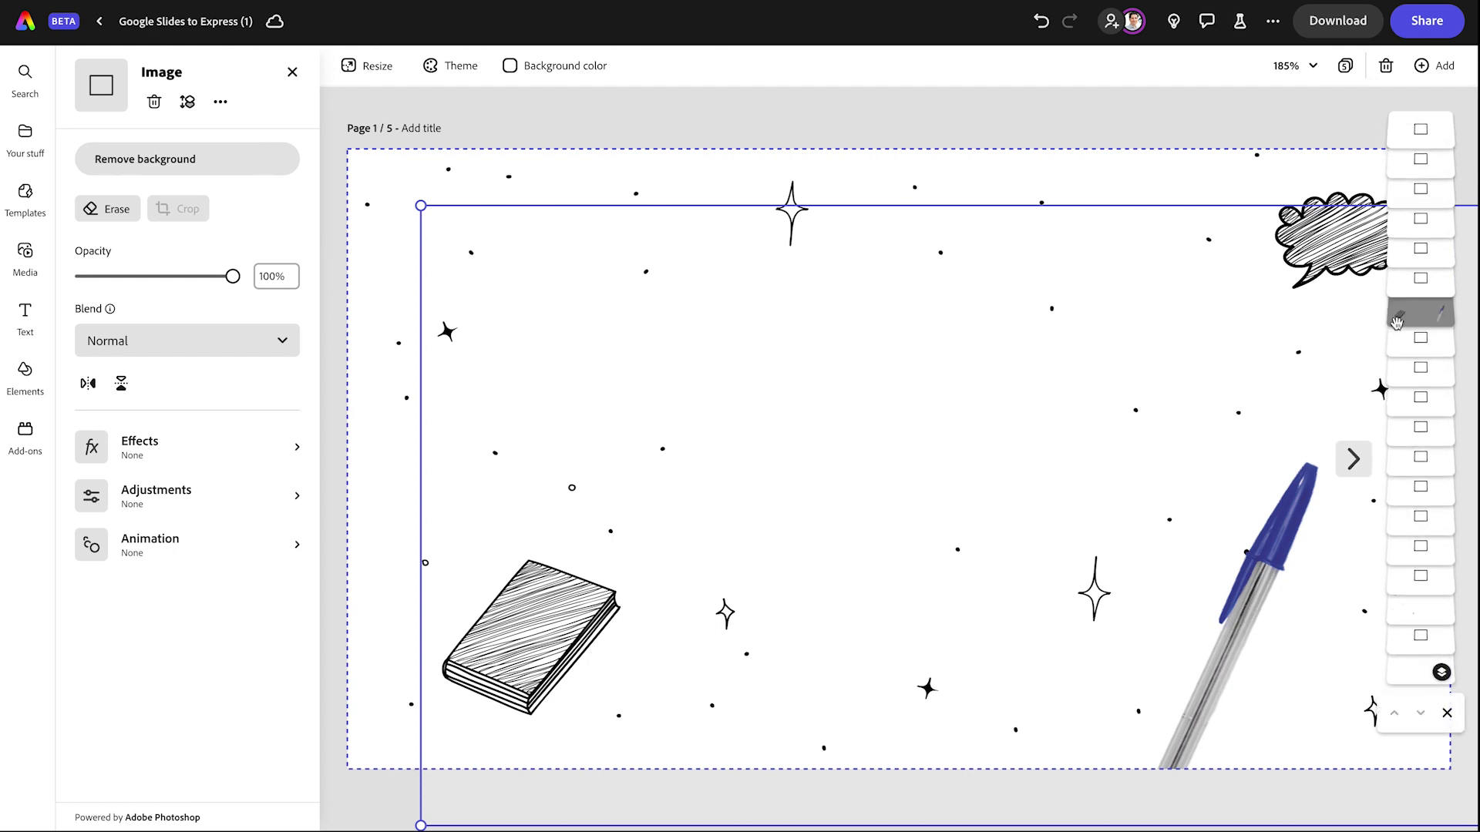
key(ctrl+z)
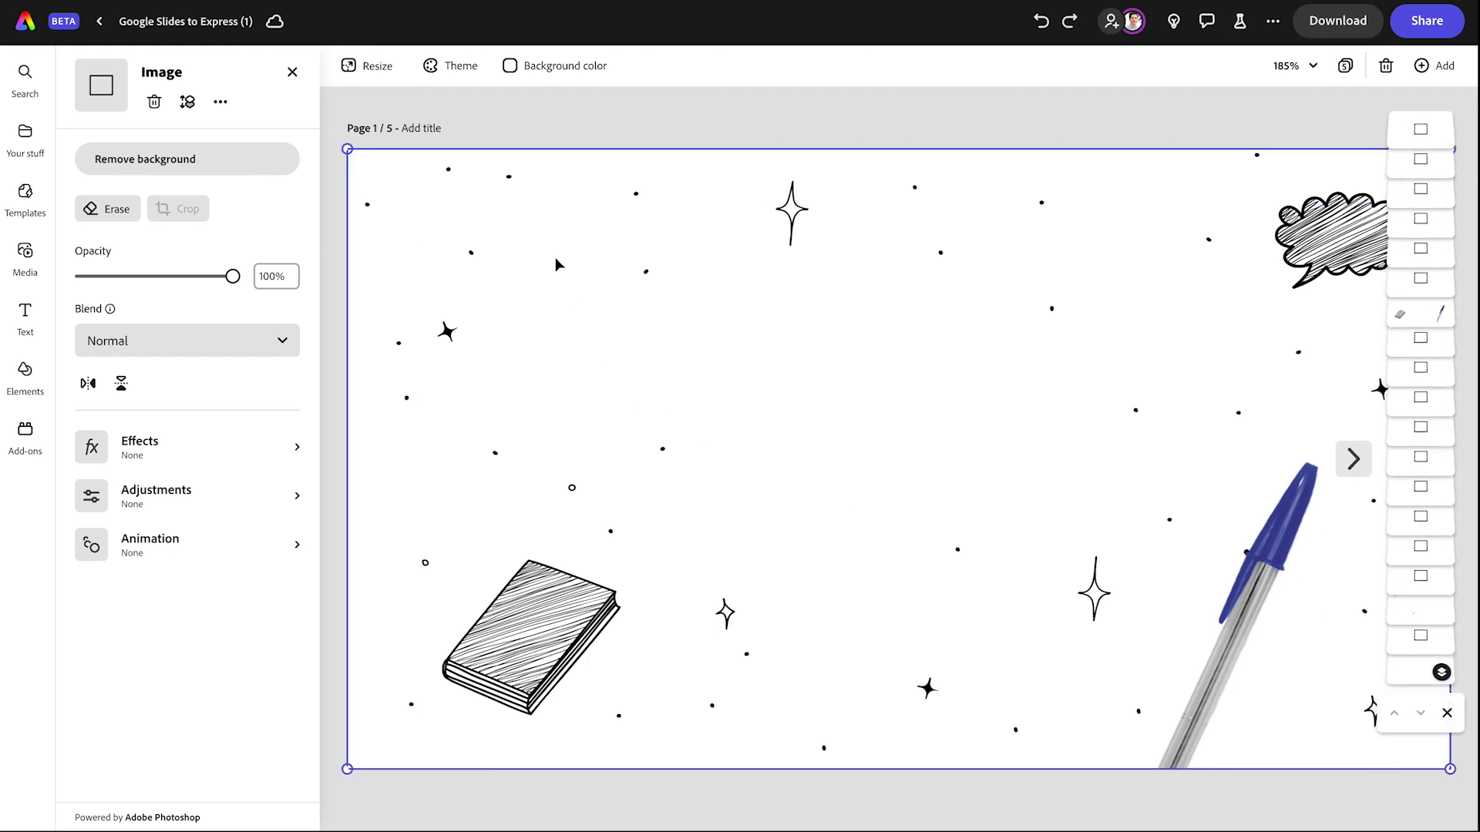
Make a lined notebook-paper stock photo from a 'notebook paper' search page 1's background
click(24, 266)
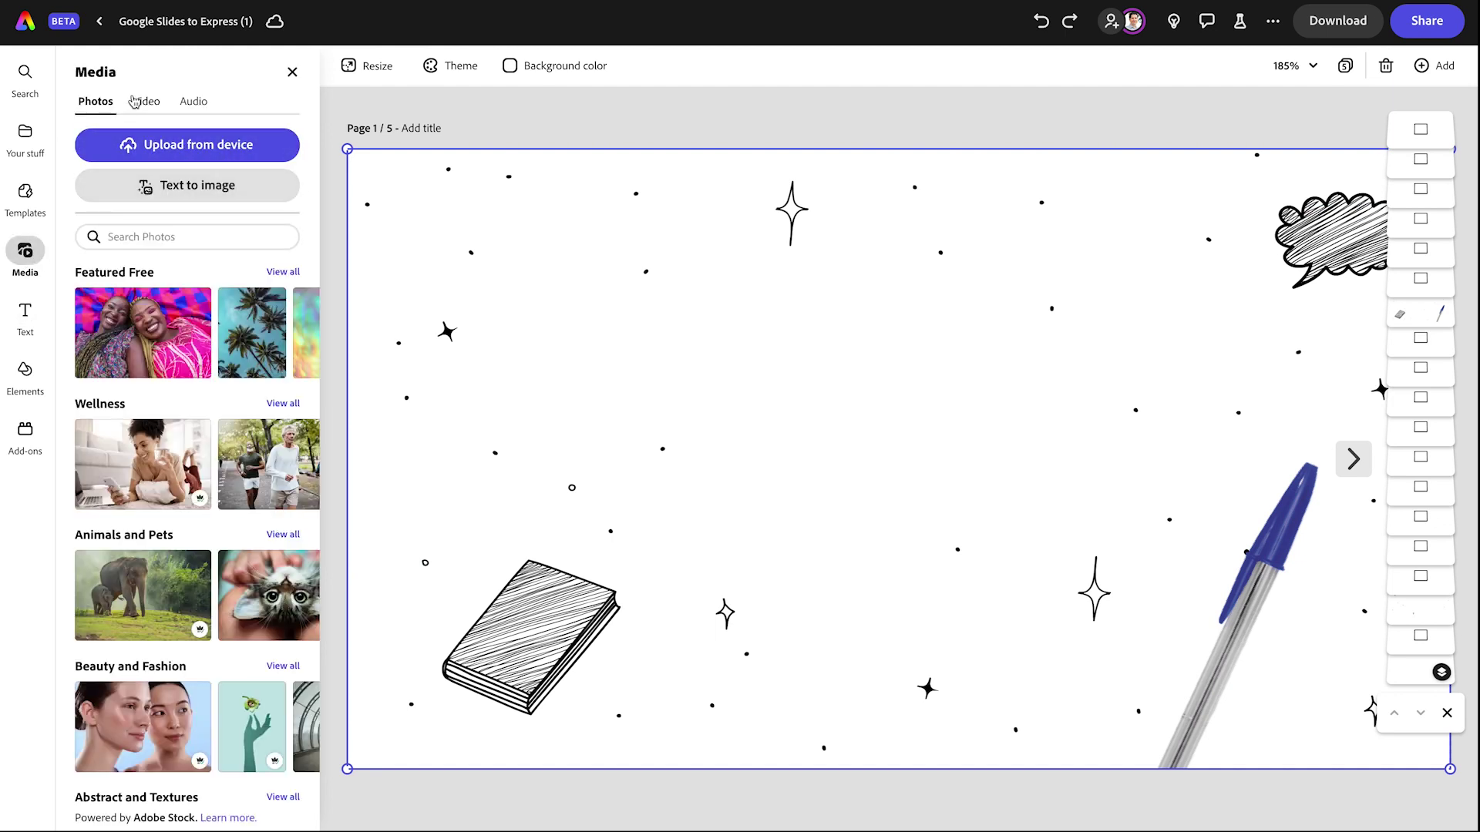
click(145, 238)
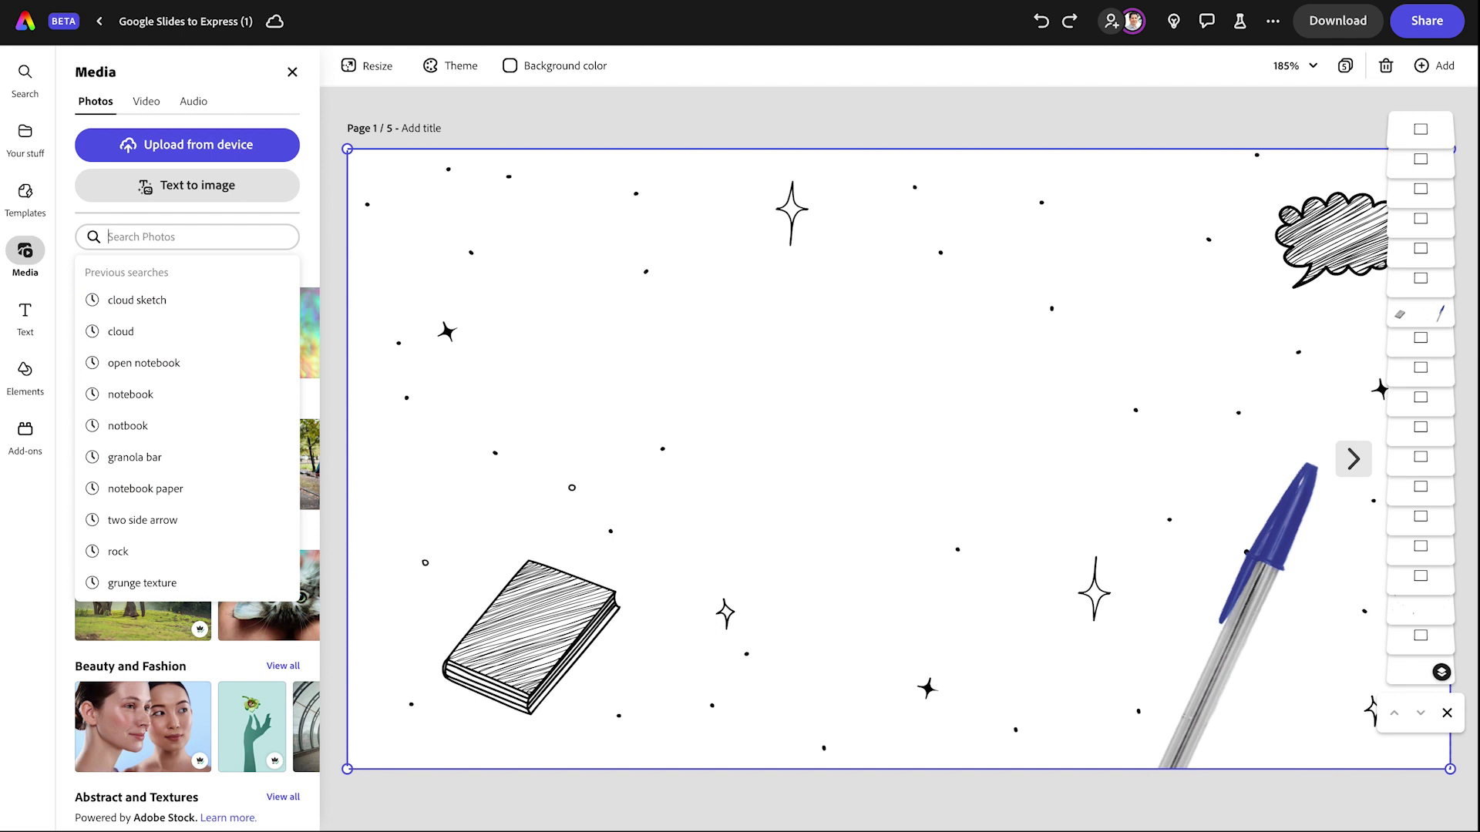
text(notebook p)
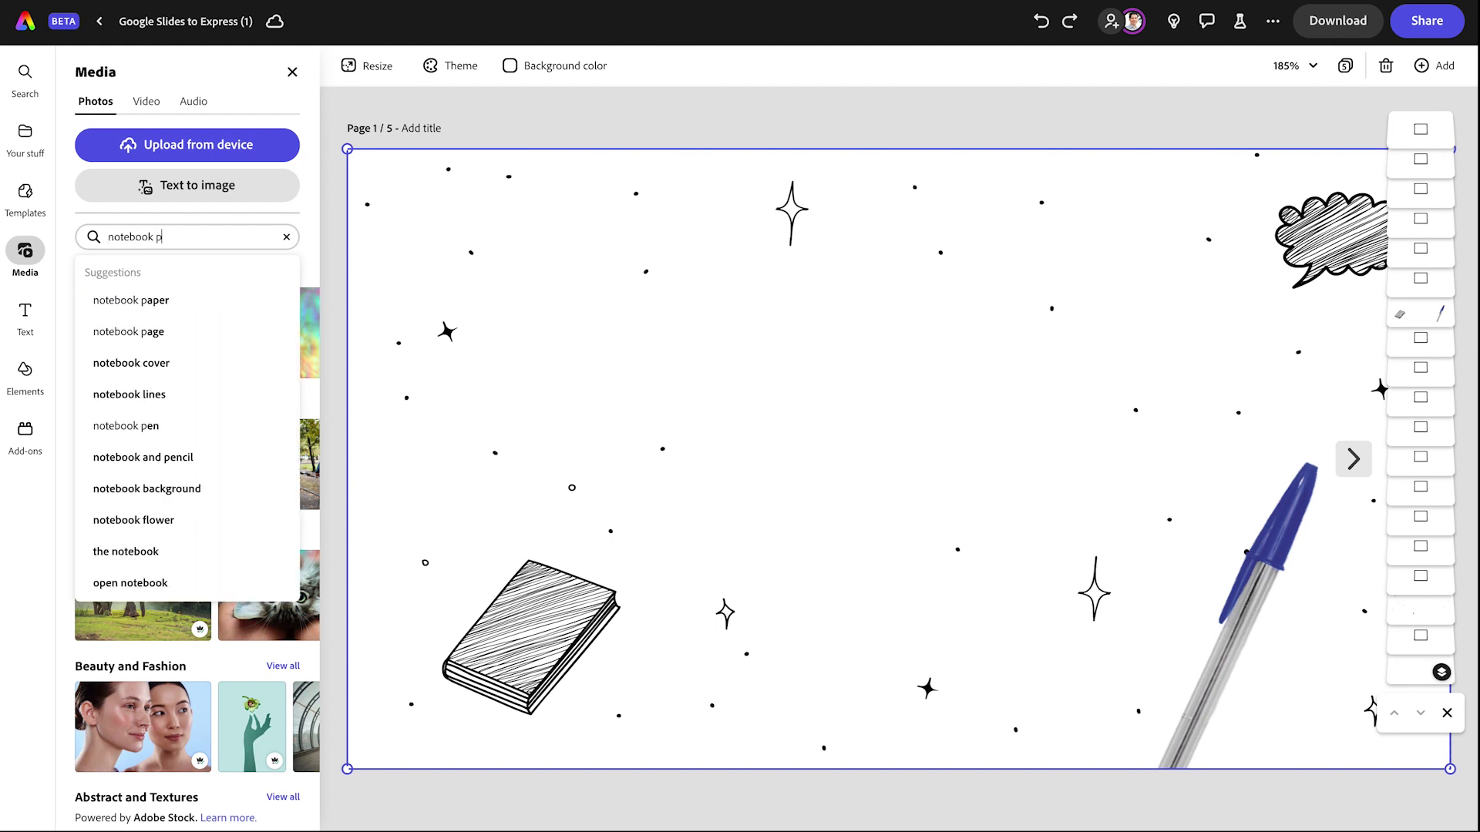
text(ae)
key(Return)
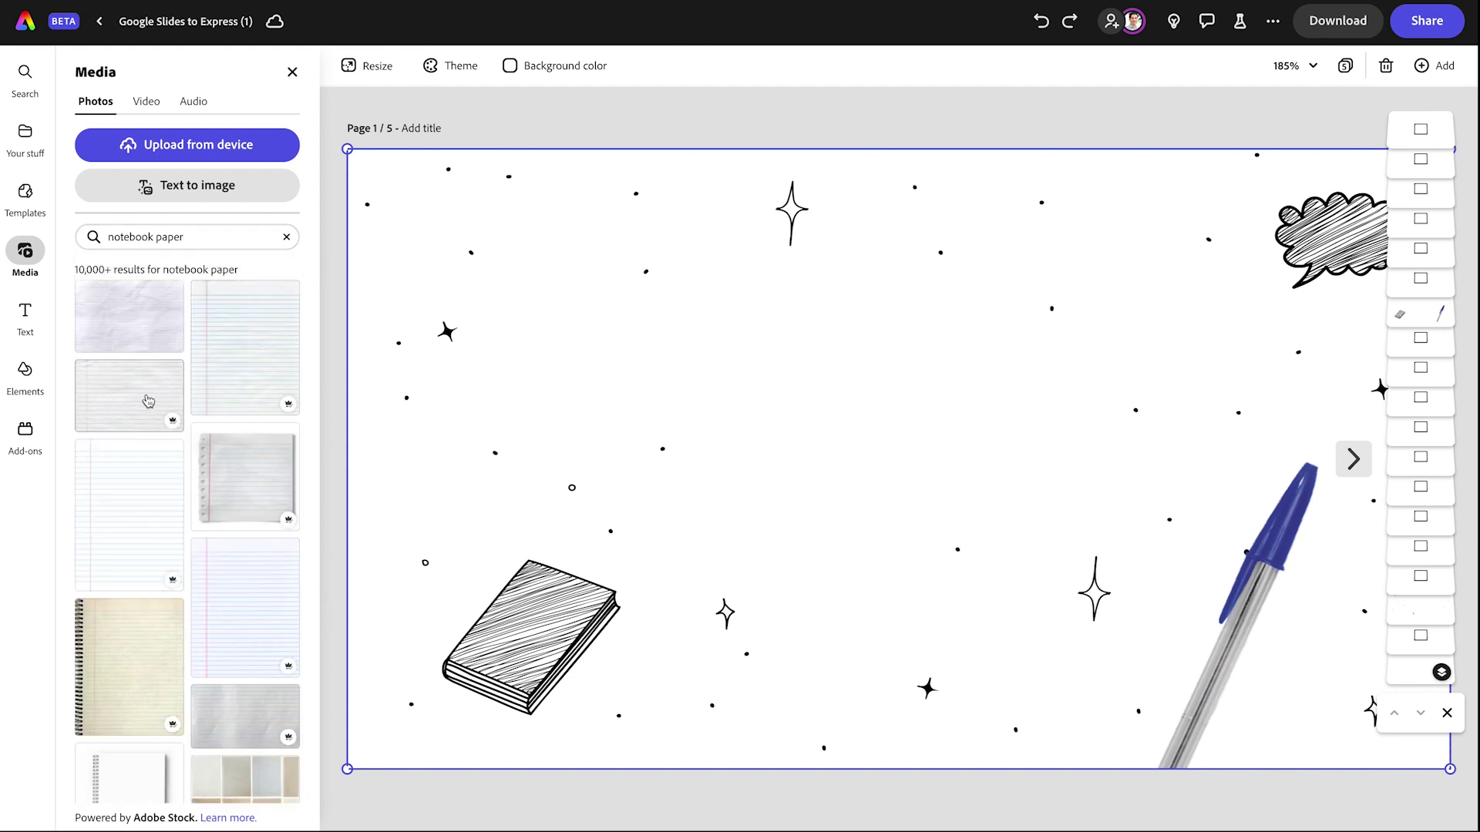
click(142, 403)
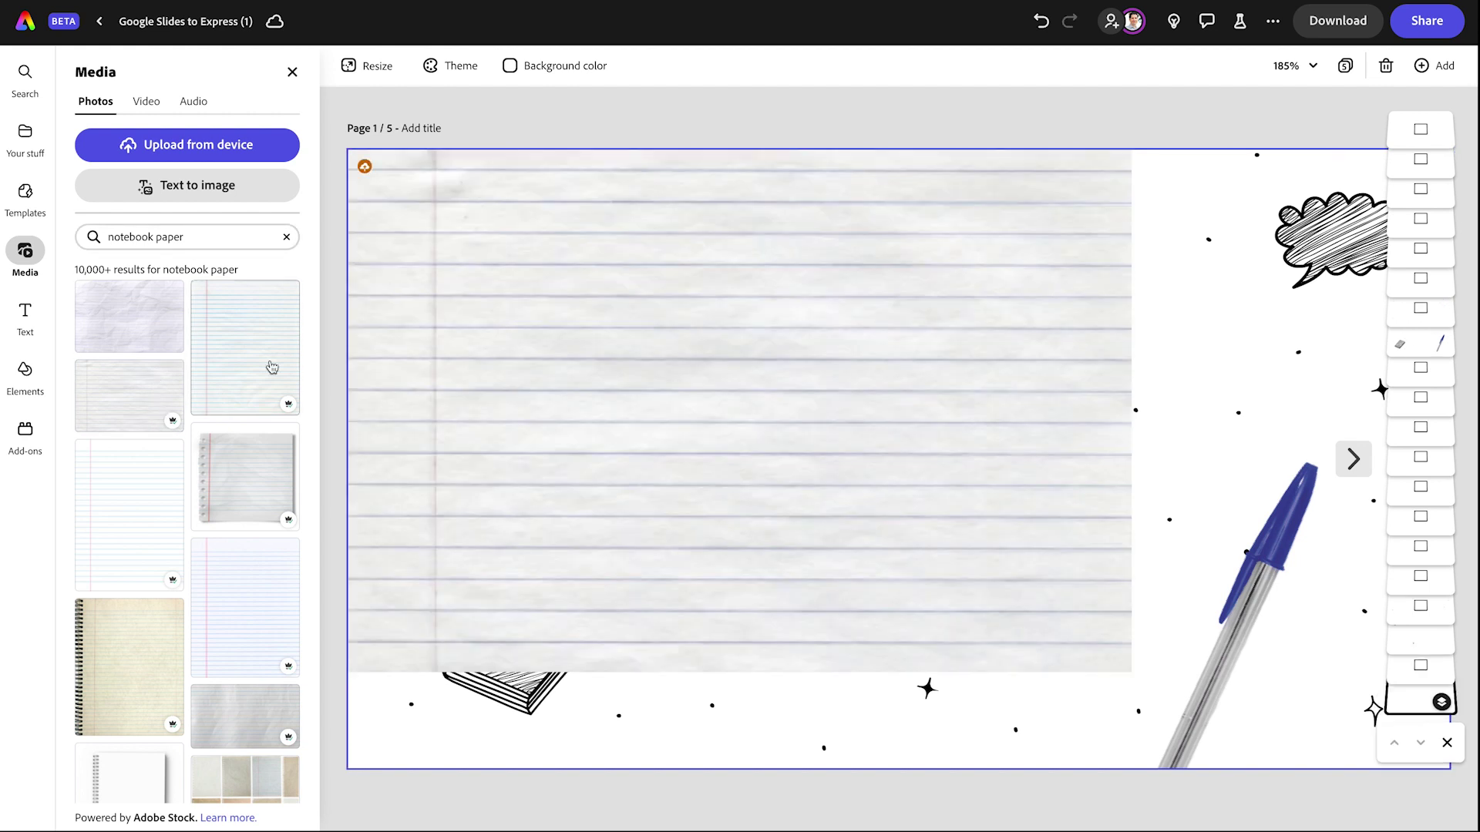
click(448, 406)
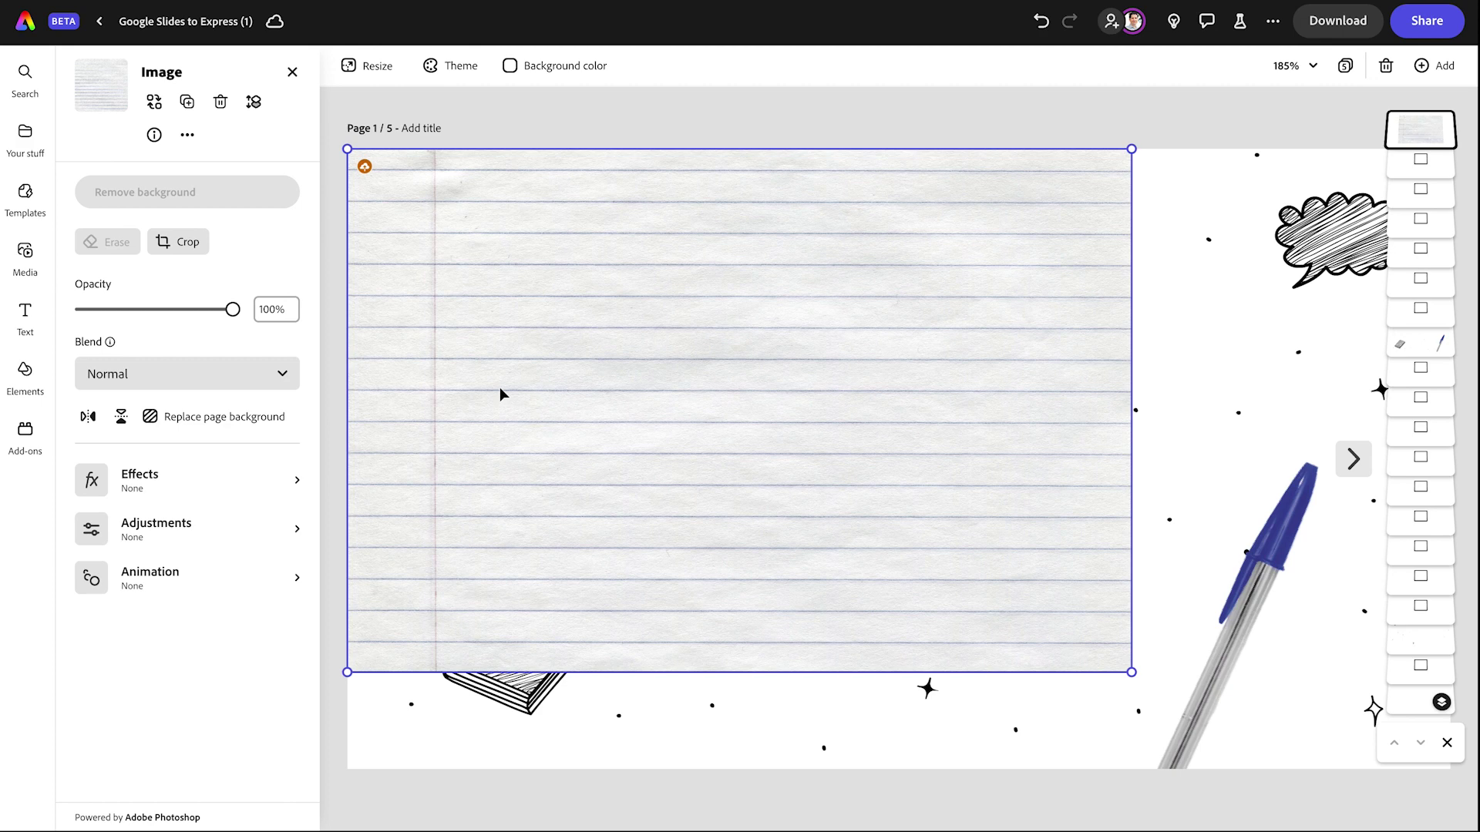
click(193, 417)
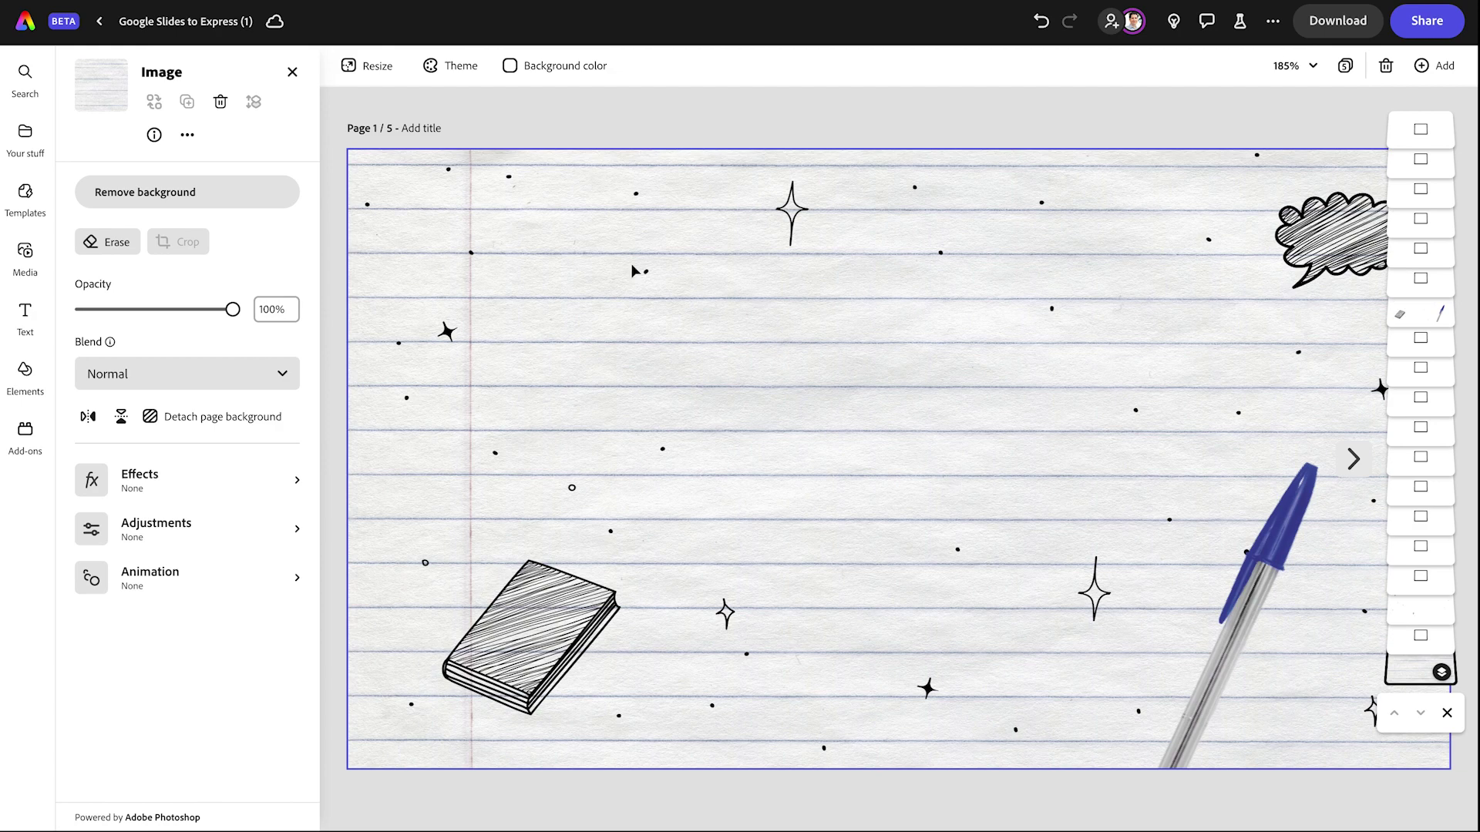
click(1264, 561)
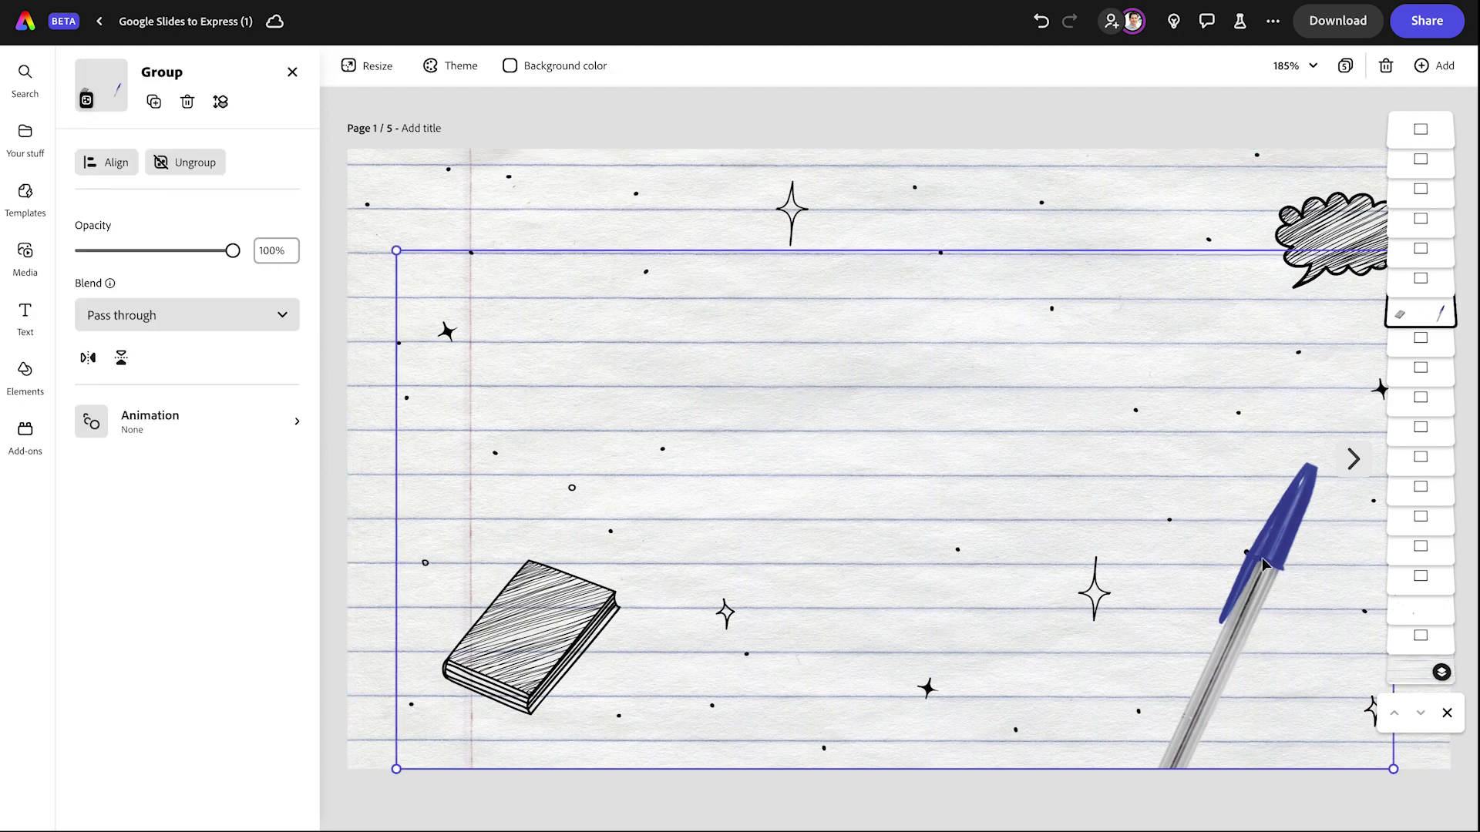
double_click(1262, 591)
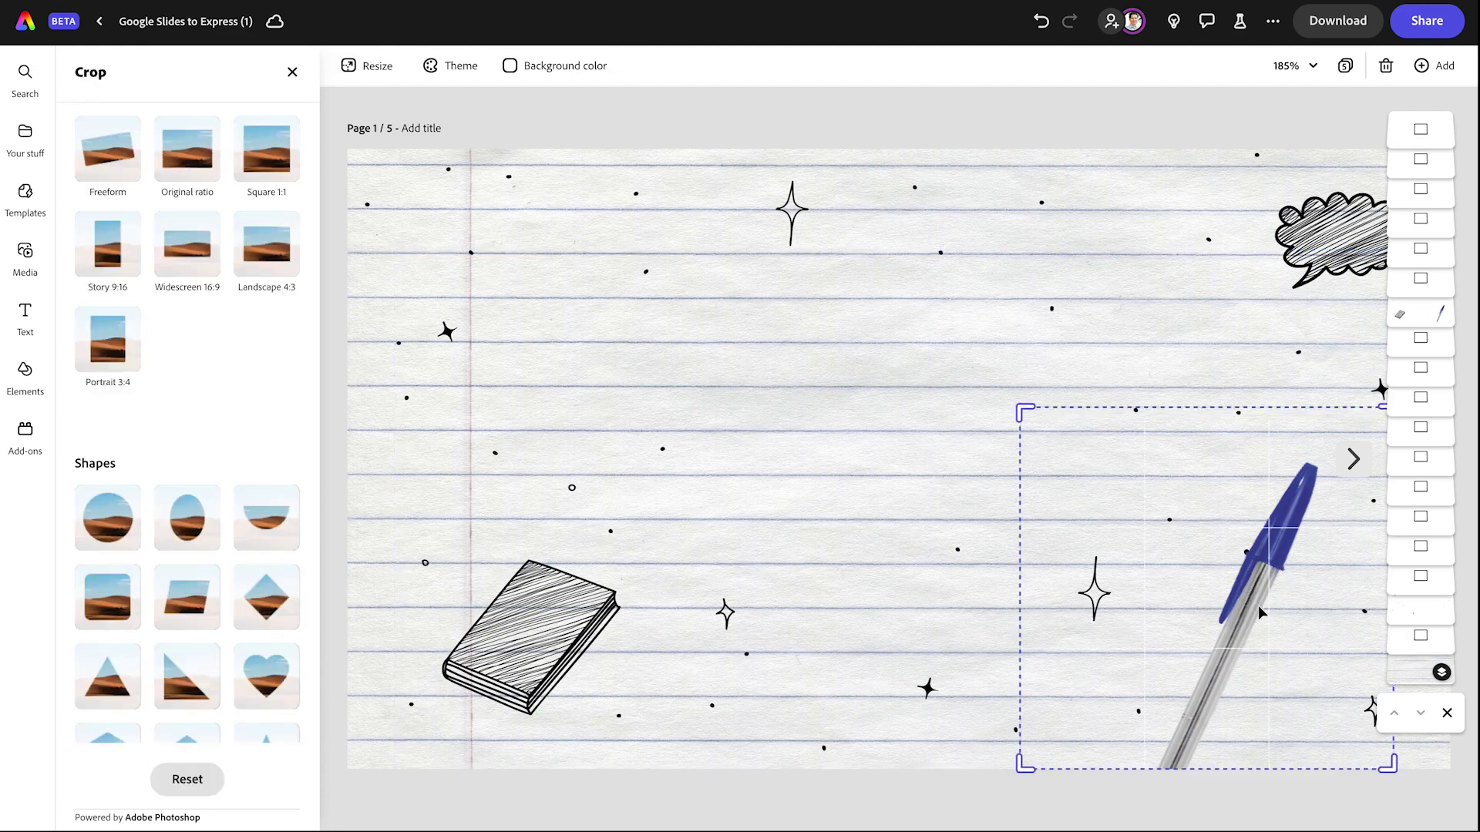
Leave cropping and nudge the pen image slightly up and right
click(1188, 322)
click(1254, 551)
click(1265, 569)
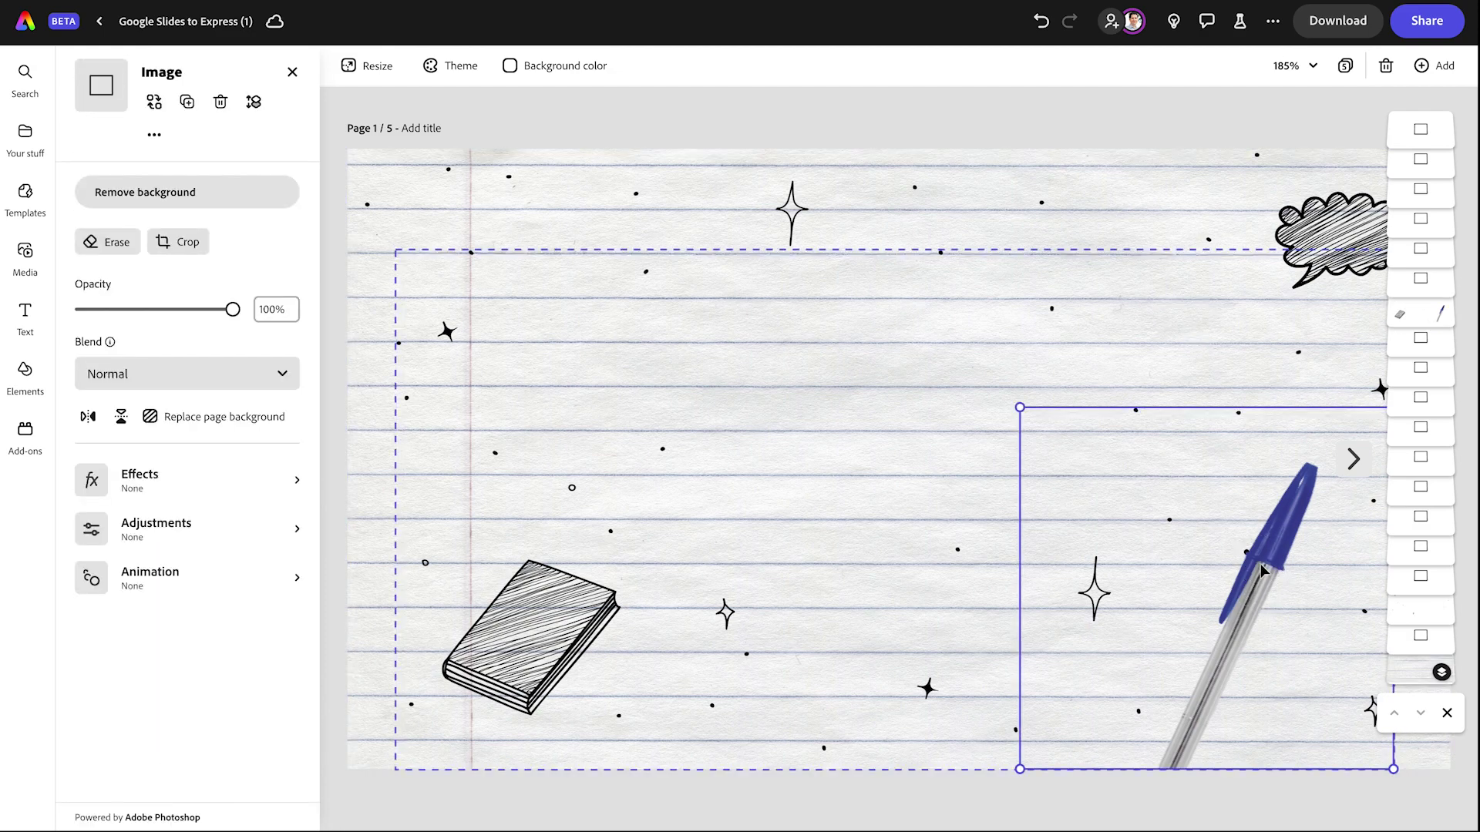
mouse_move(1268, 570)
mouse_down()
mouse_move(1129, 527)
mouse_move(1256, 564)
mouse_move(1261, 583)
mouse_move(1273, 568)
mouse_up()
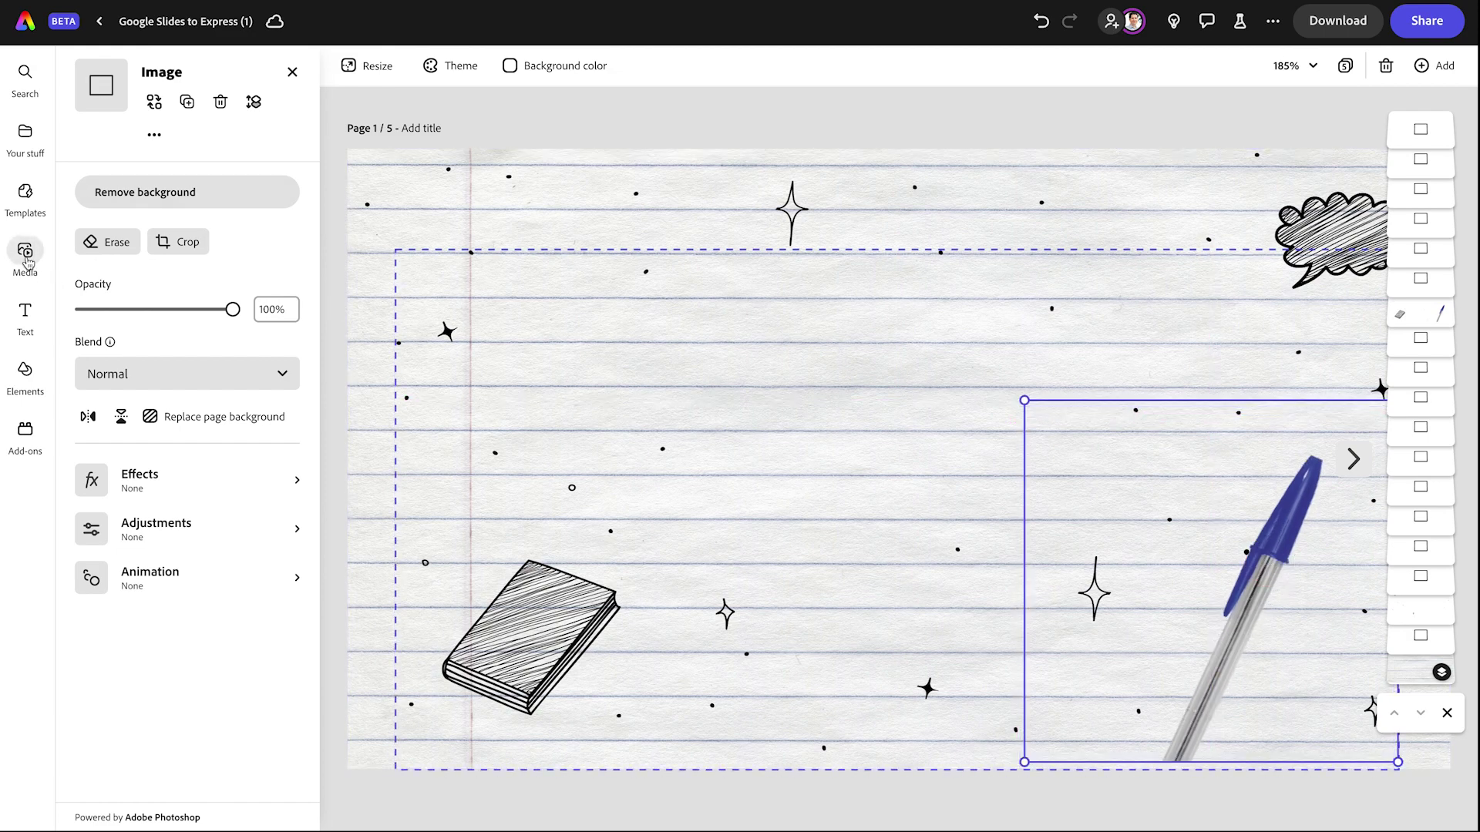
Insert a pink eraser photo found by searching Media for 'pink eraser' and shrink it
click(25, 254)
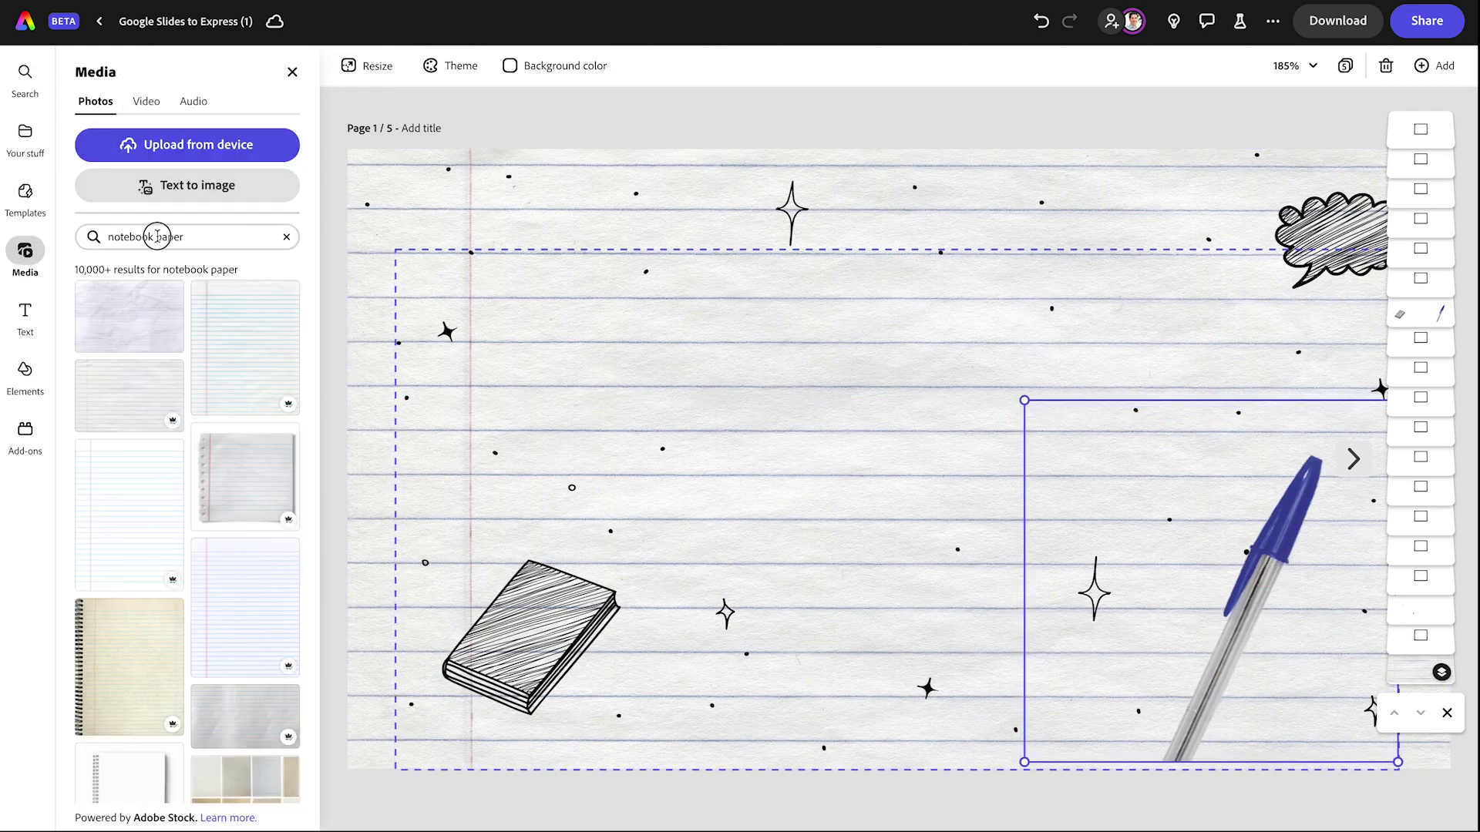
click(158, 237)
text(pink)
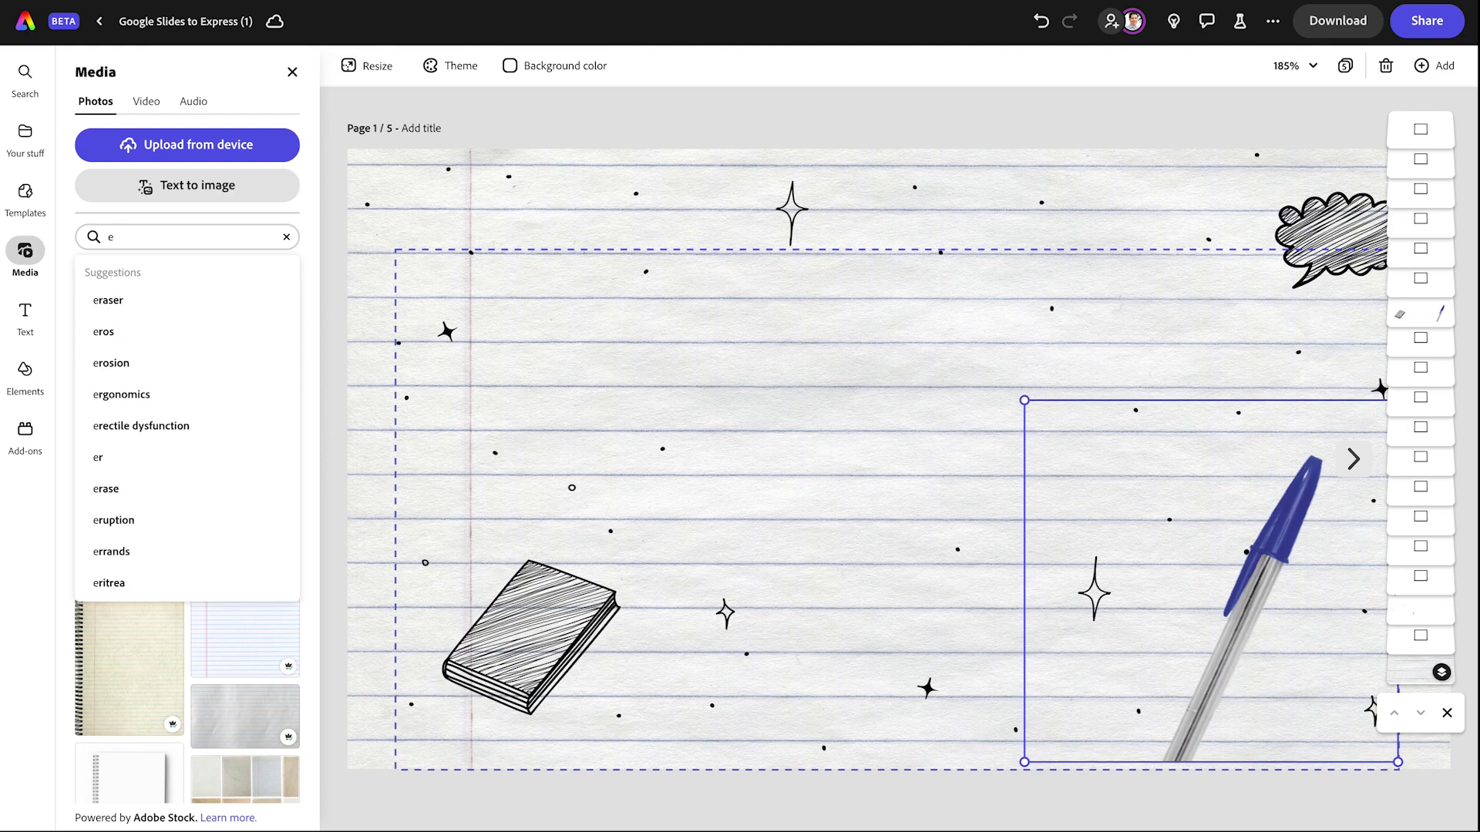
text( eras)
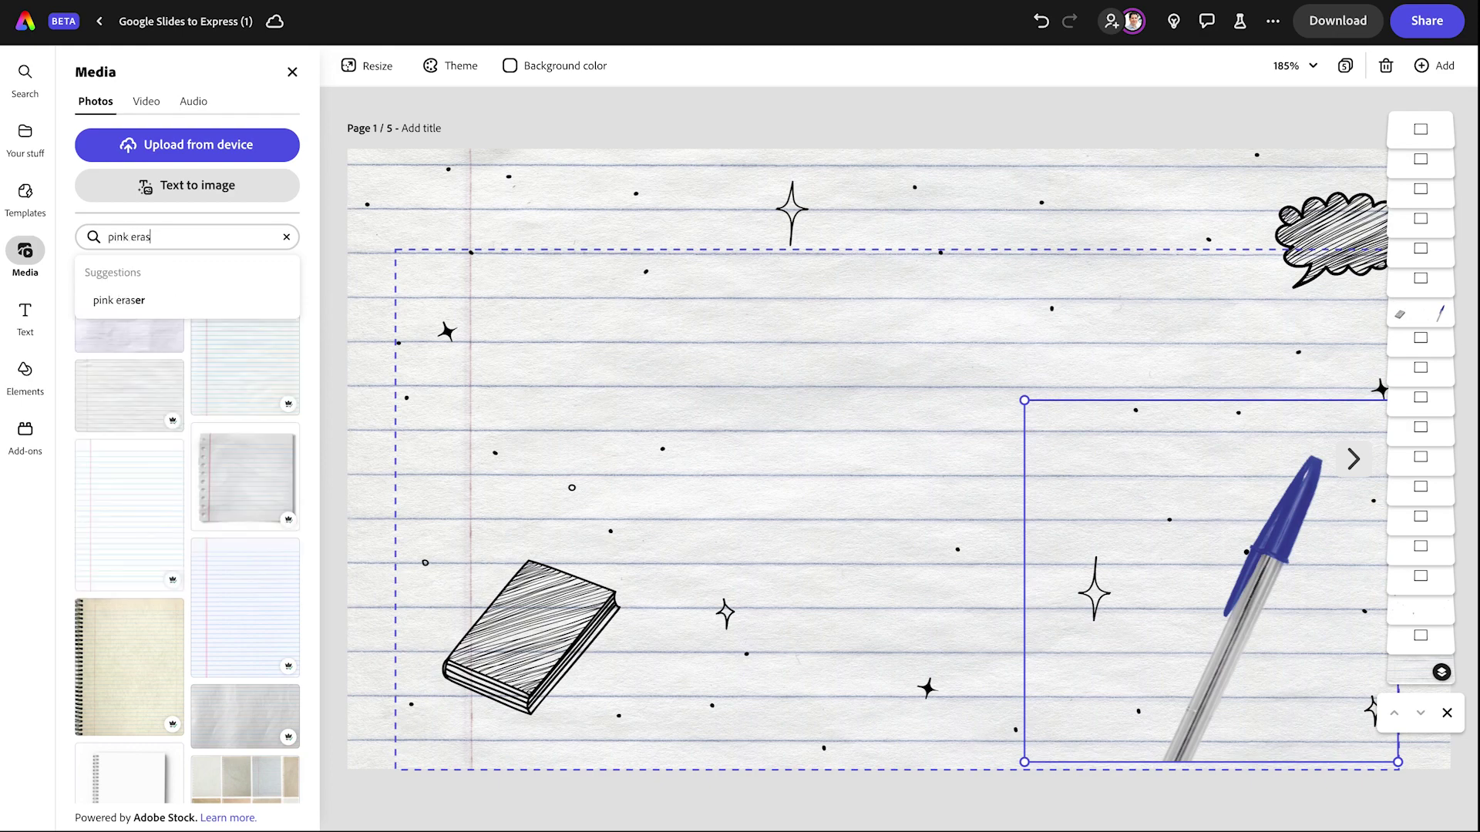
text(er)
key(Return)
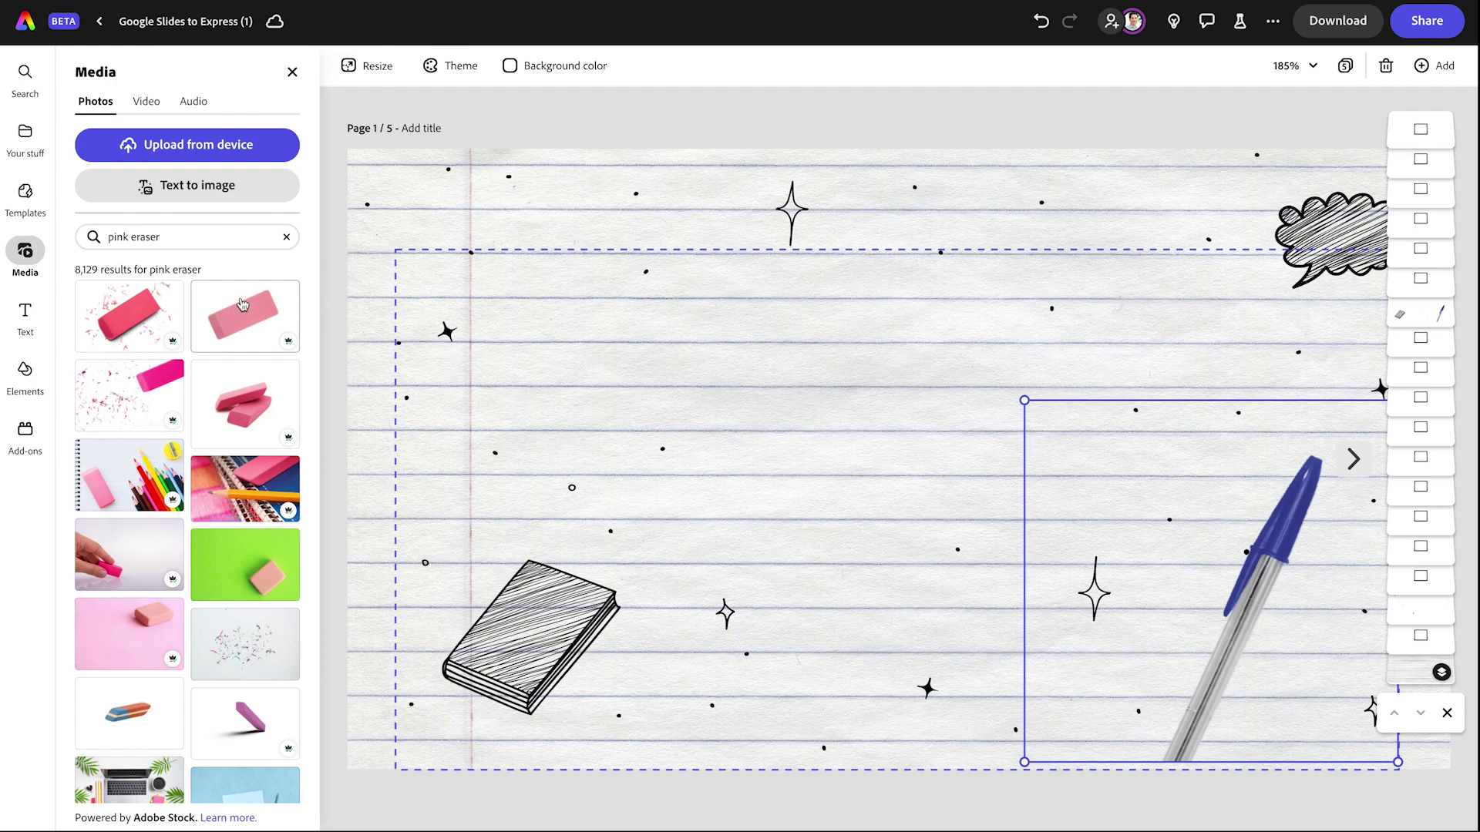
click(237, 319)
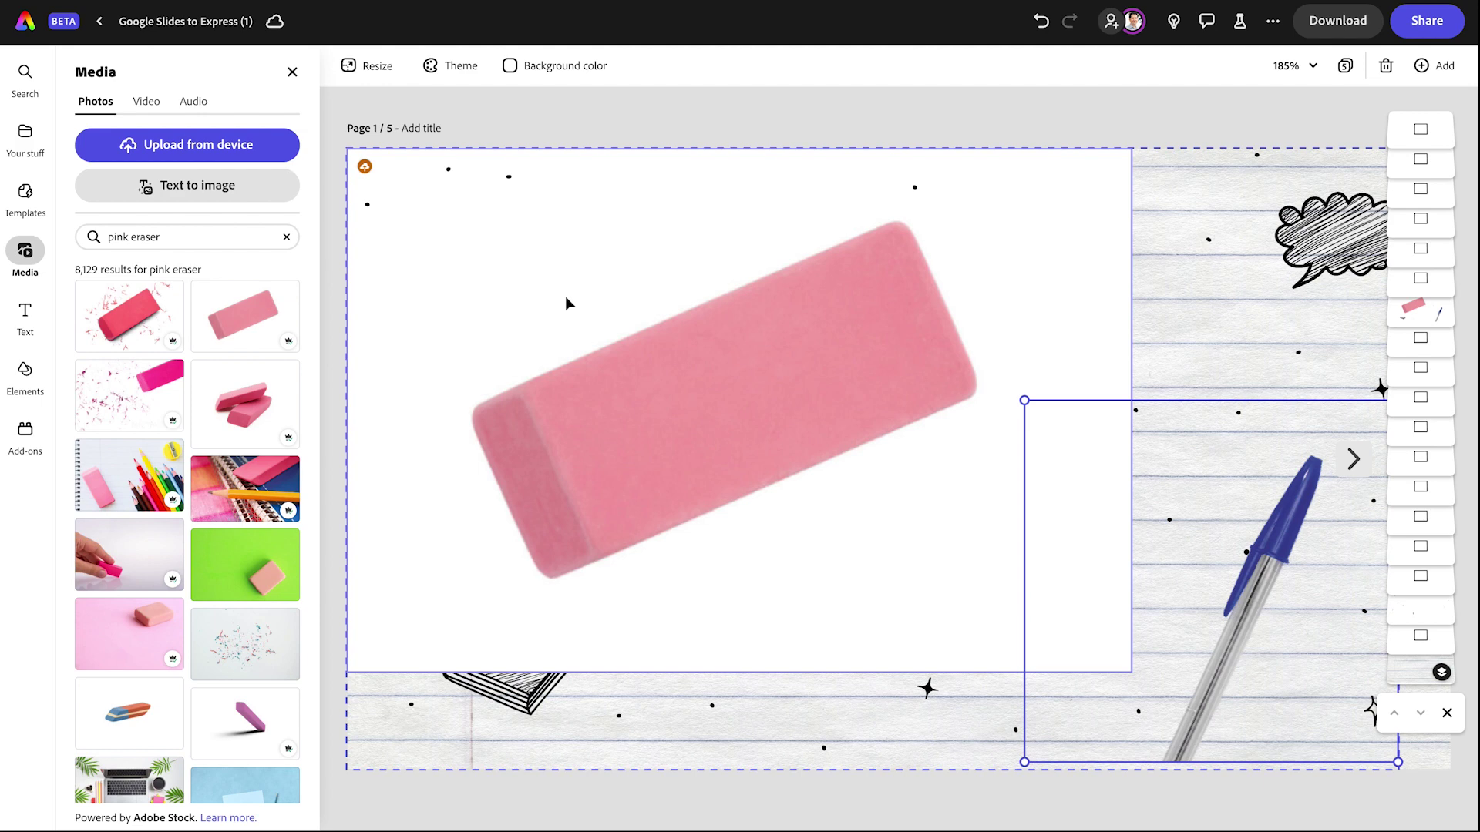
click(460, 255)
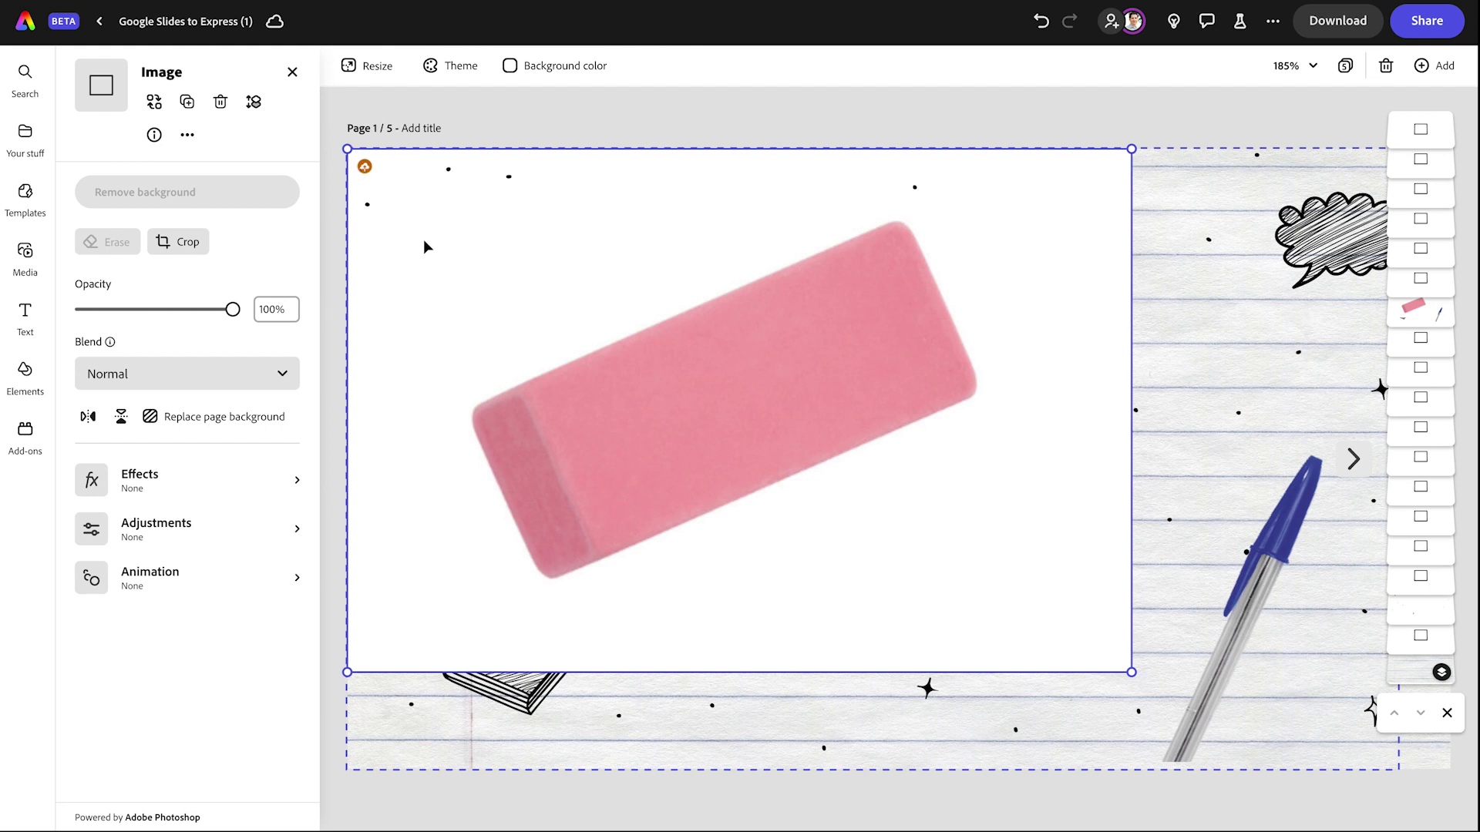
drag(340, 143, 720, 396)
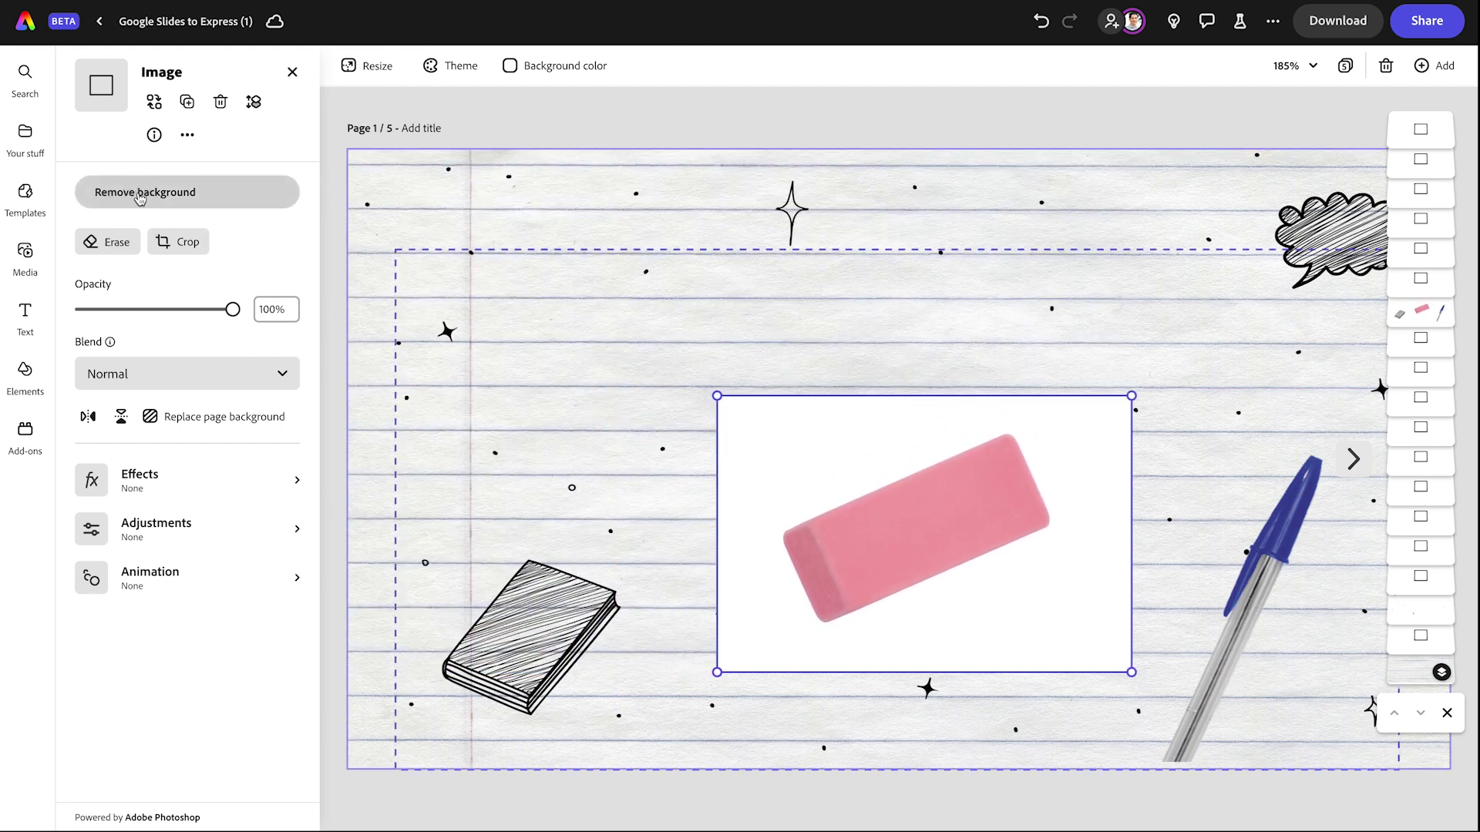
Remove the eraser's white background, scale it down, rotate it to about -111°, and place it top-left
click(139, 195)
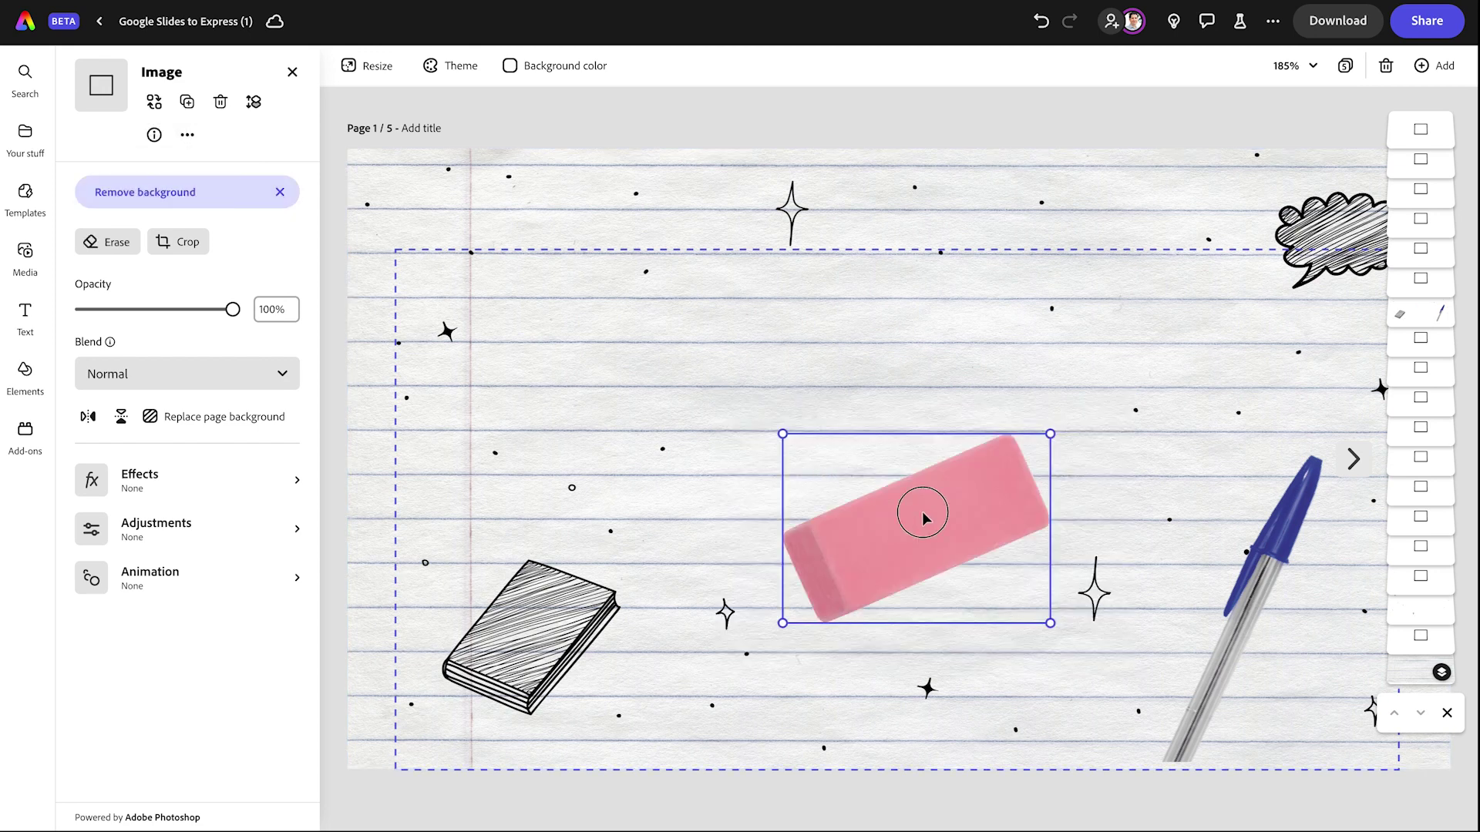
mouse_move(925, 518)
mouse_down()
mouse_move(654, 613)
mouse_move(935, 631)
mouse_up()
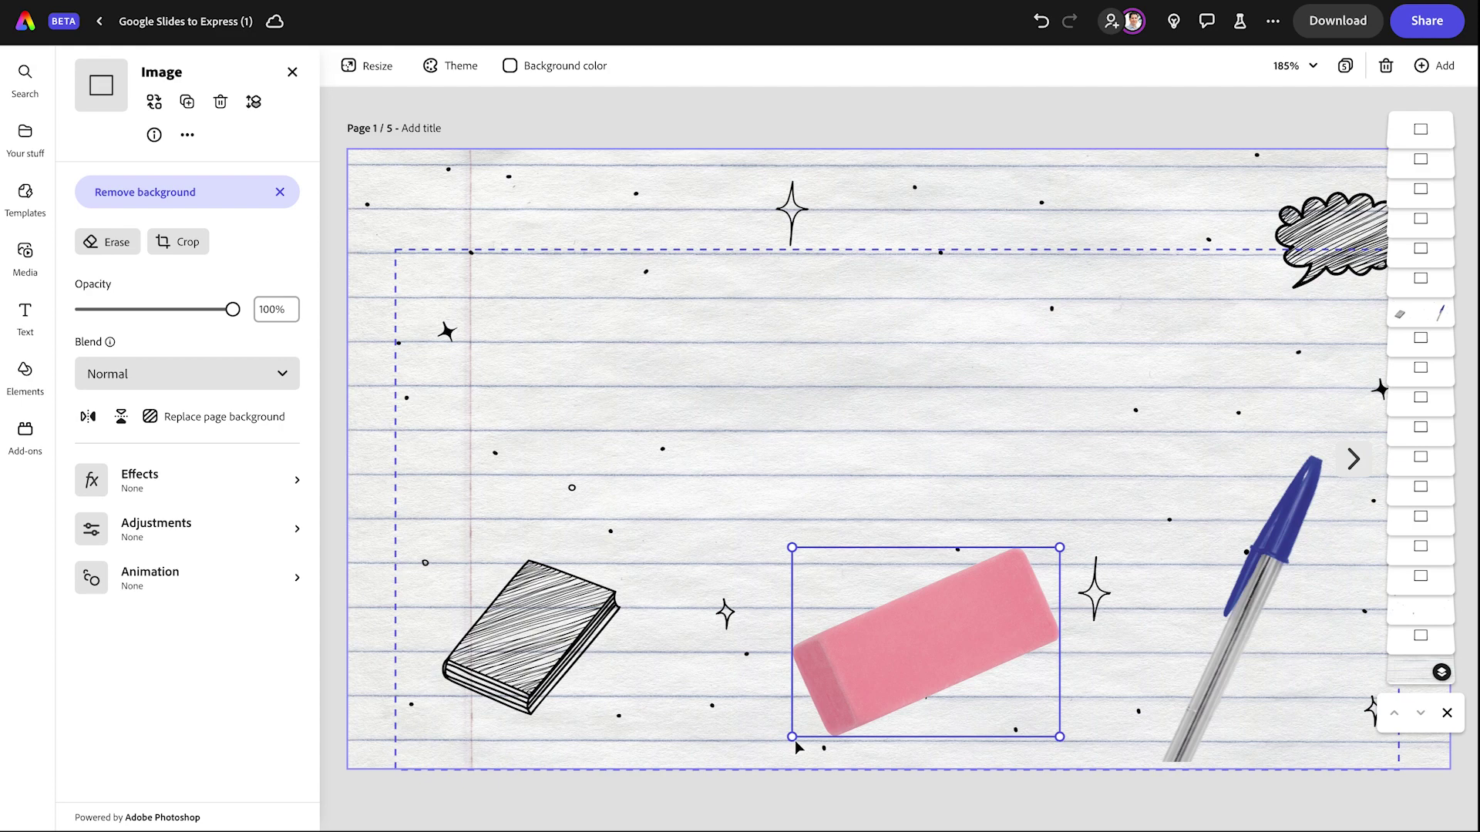
mouse_move(778, 746)
mouse_down()
mouse_move(833, 779)
mouse_move(935, 803)
mouse_move(1056, 732)
mouse_up()
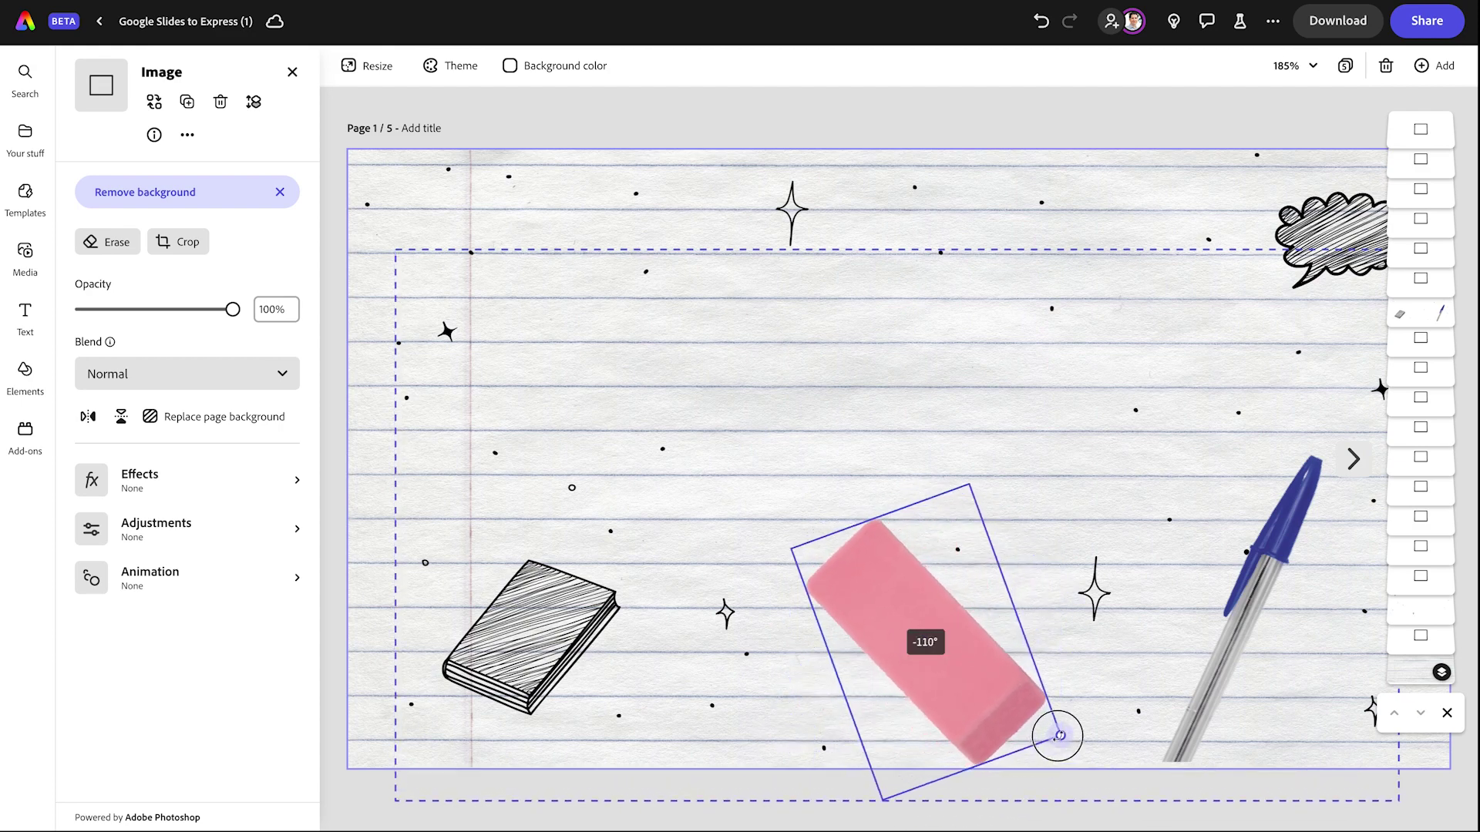
mouse_move(882, 800)
mouse_down()
mouse_move(941, 660)
mouse_move(922, 652)
mouse_up()
mouse_move(970, 592)
mouse_down()
mouse_move(612, 627)
mouse_move(429, 704)
mouse_move(469, 690)
mouse_move(519, 373)
mouse_move(465, 251)
mouse_move(444, 255)
mouse_up()
mouse_move(411, 337)
mouse_down()
mouse_move(489, 336)
mouse_move(581, 251)
mouse_move(522, 291)
mouse_move(332, 317)
mouse_move(390, 159)
mouse_move(354, 207)
mouse_up()
click(578, 365)
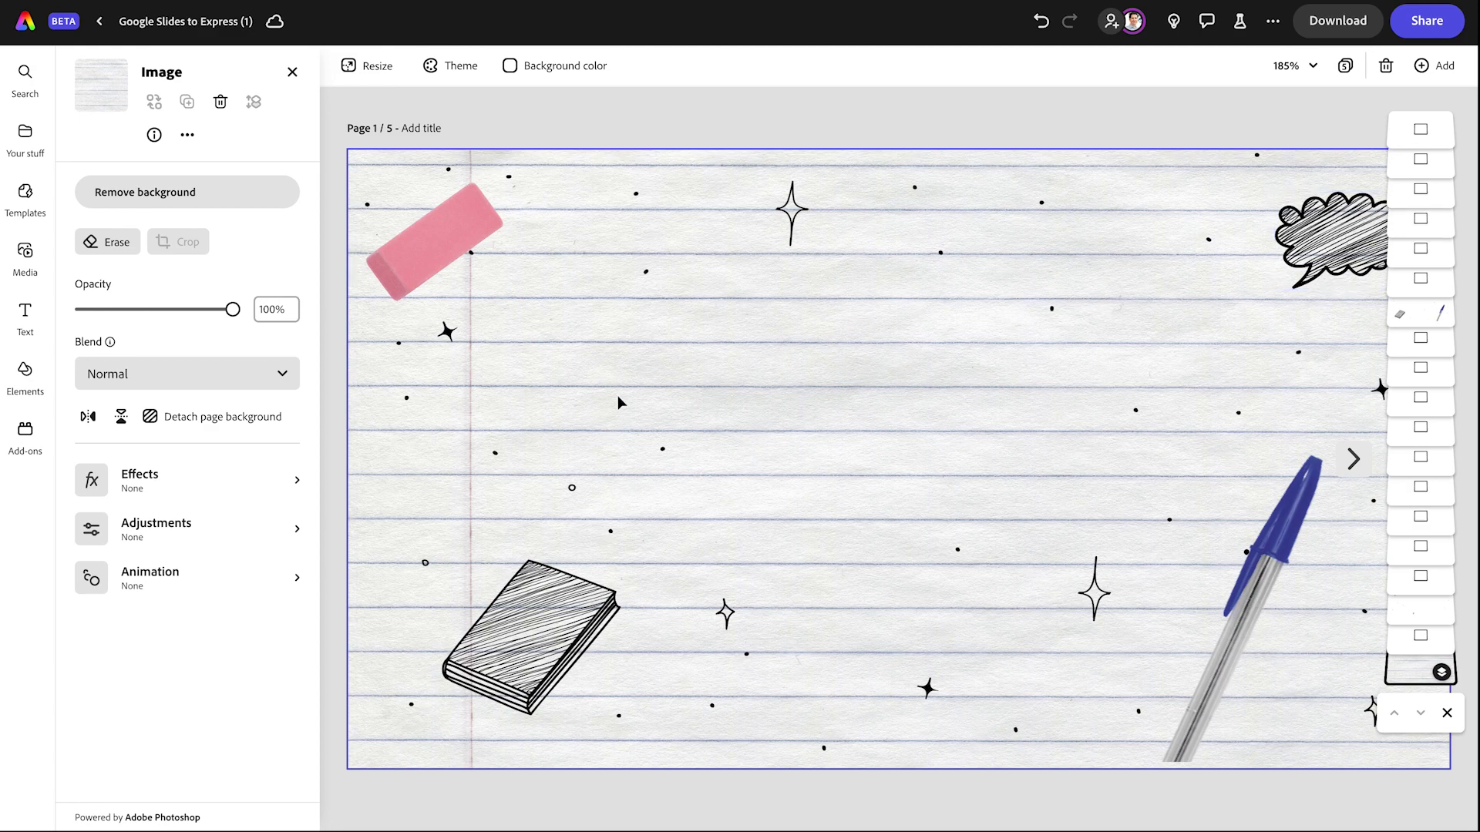
On page 2, delete the title and the Technical, Professional/Analytical and 21st Century Skills text
click(1183, 120)
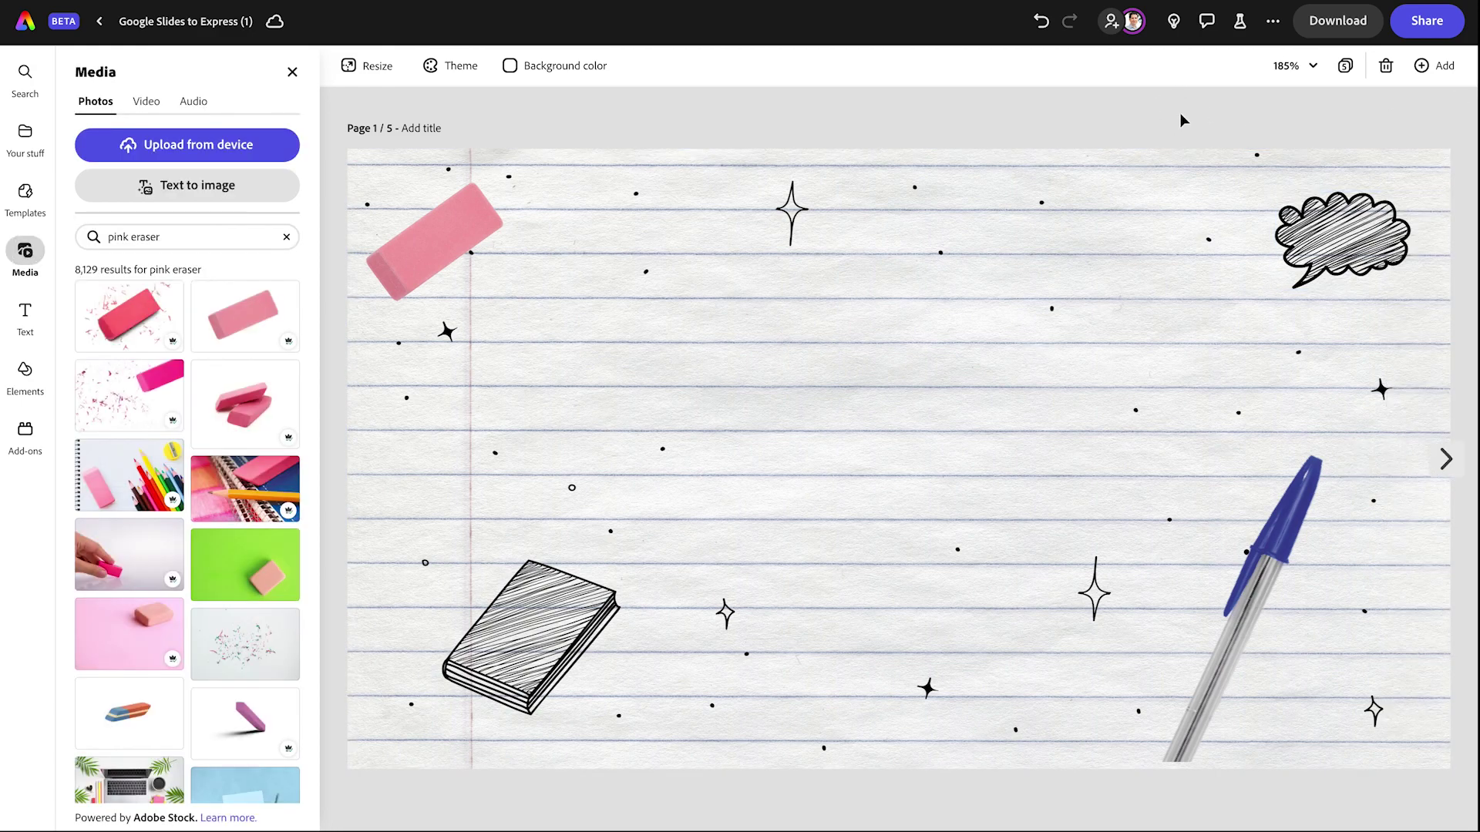
click(1439, 462)
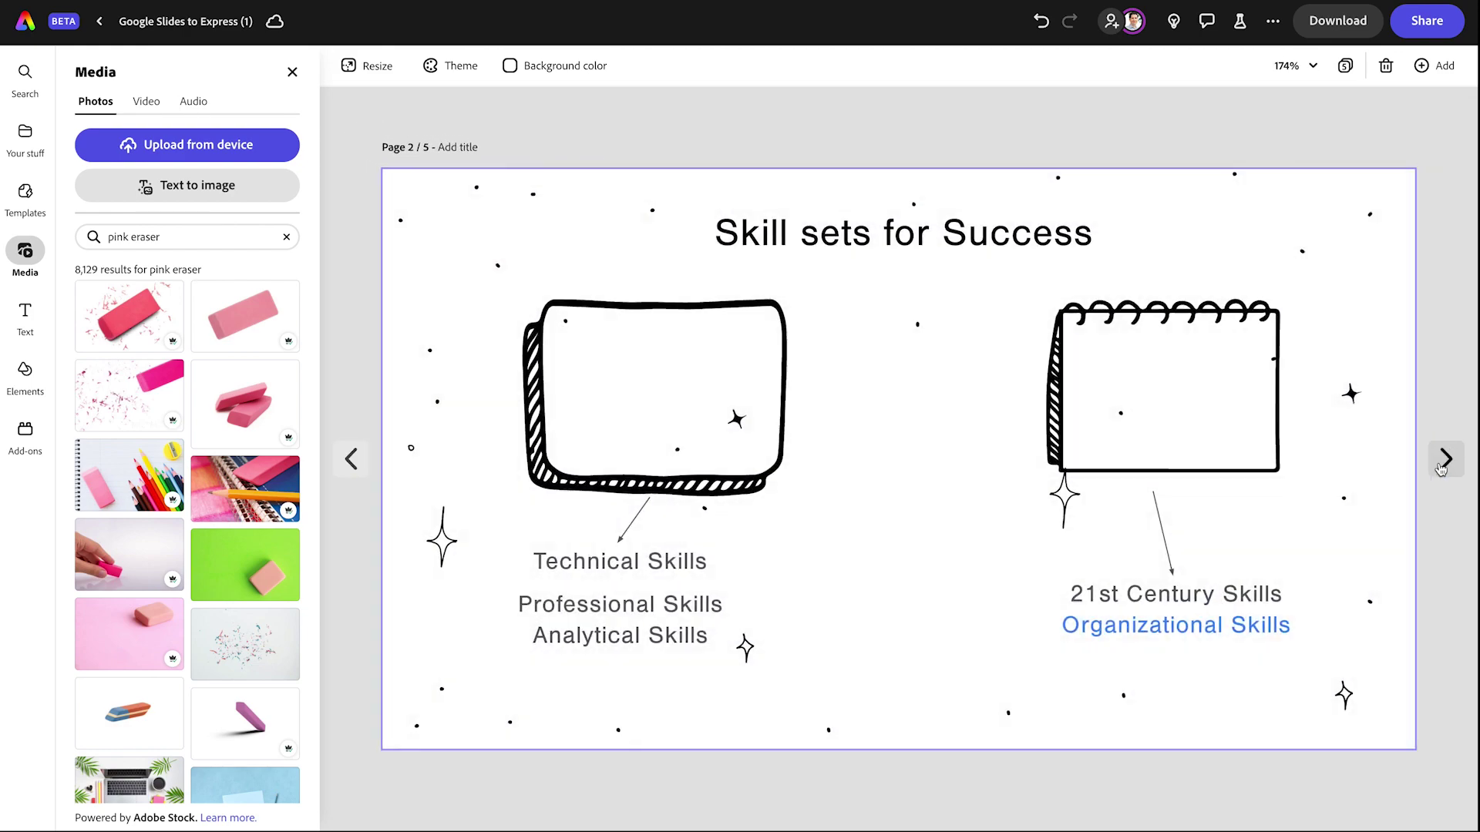
click(816, 199)
click(813, 241)
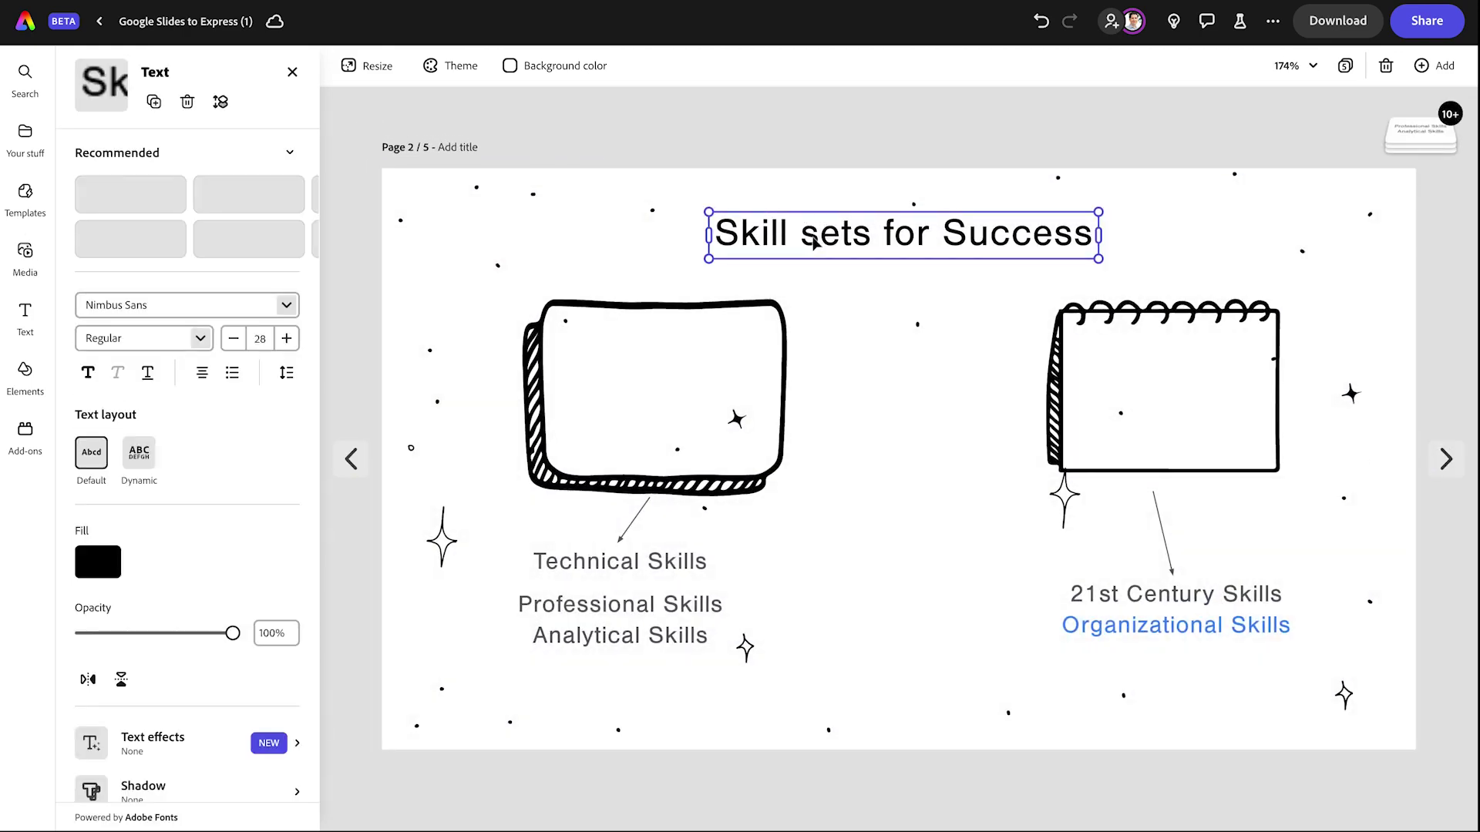
key(Delete)
click(613, 570)
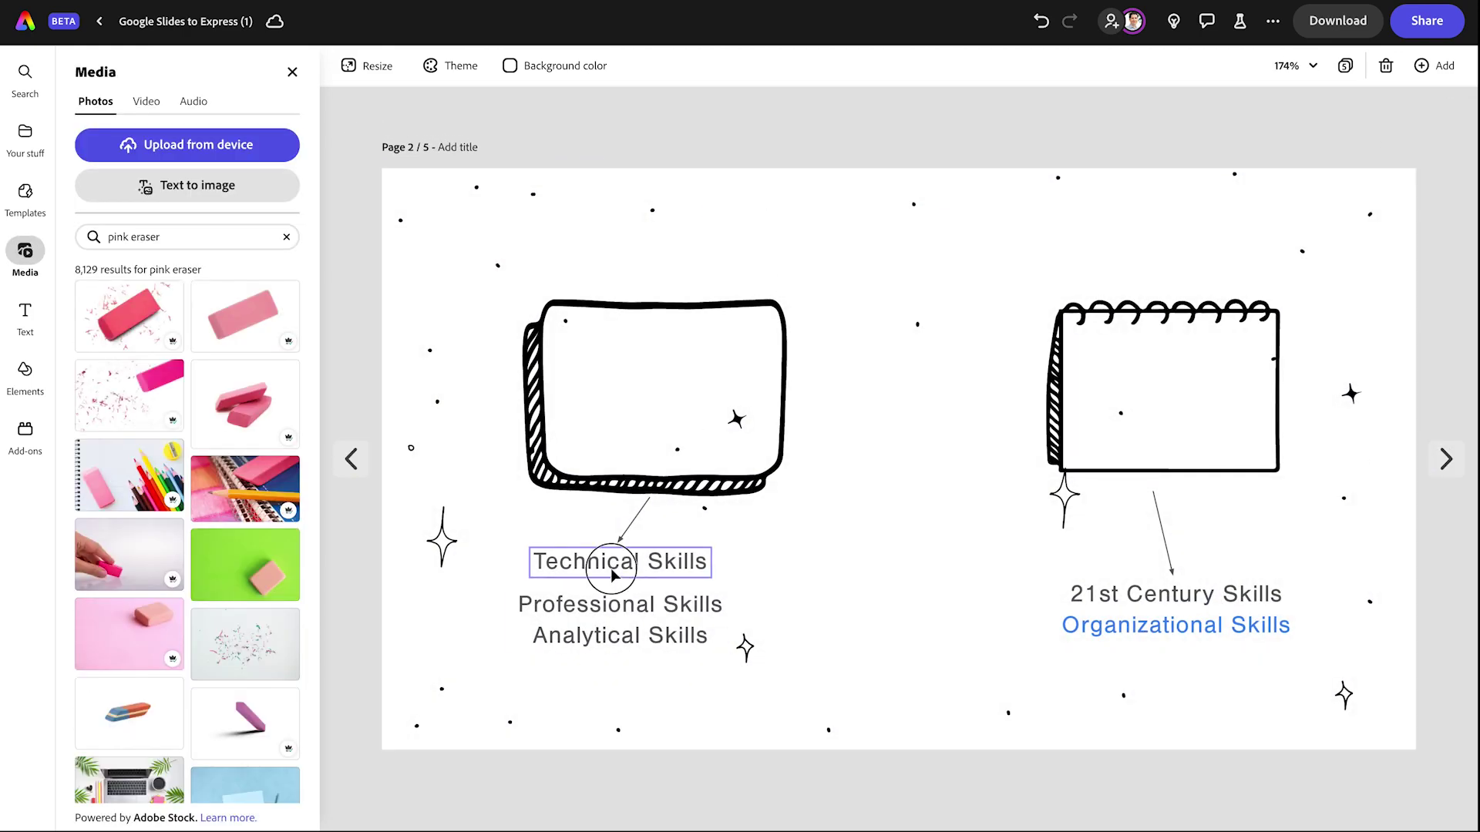
key(Delete)
click(611, 605)
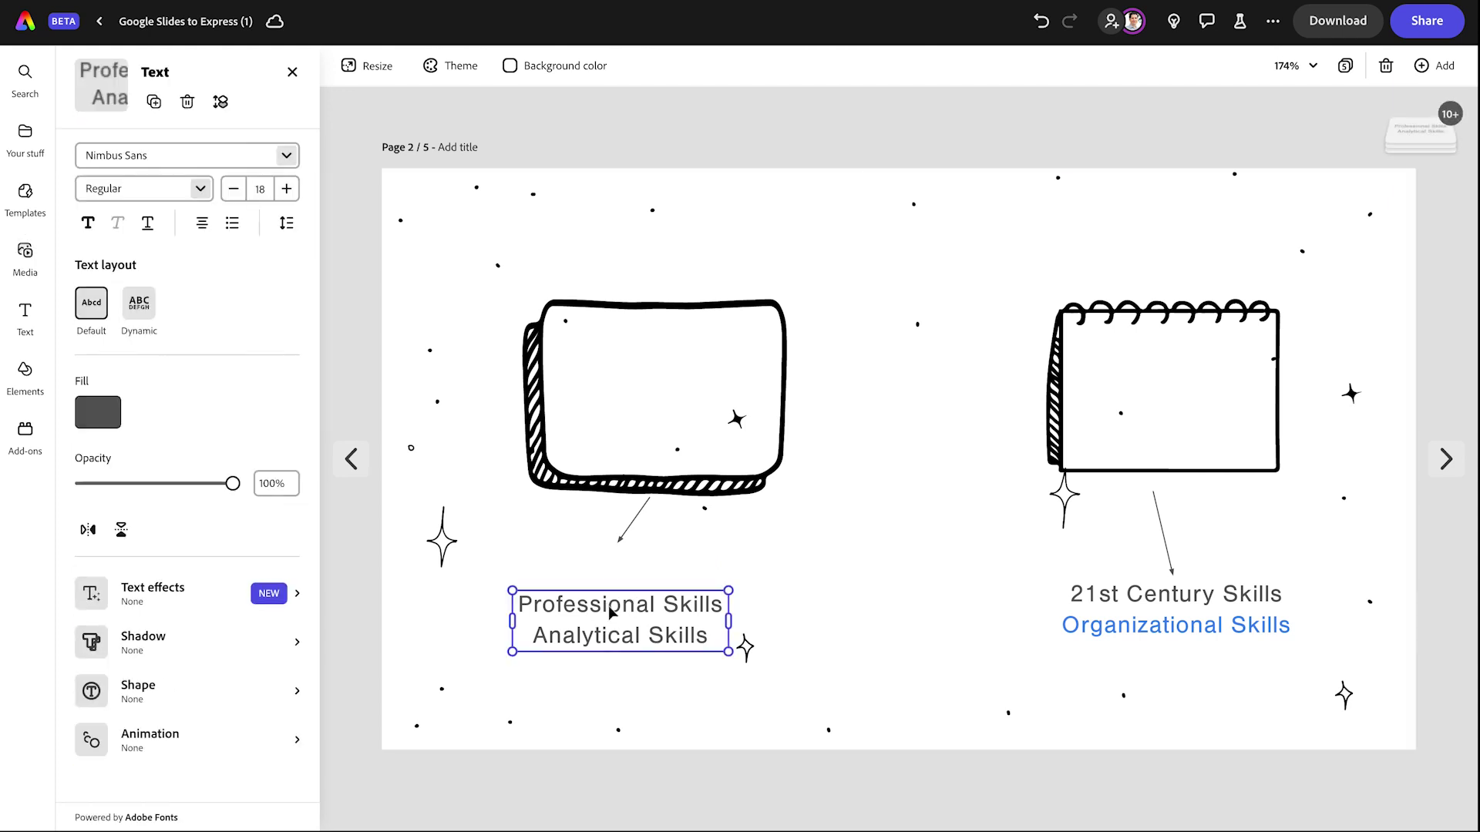
key(Delete)
click(1169, 586)
key(Delete)
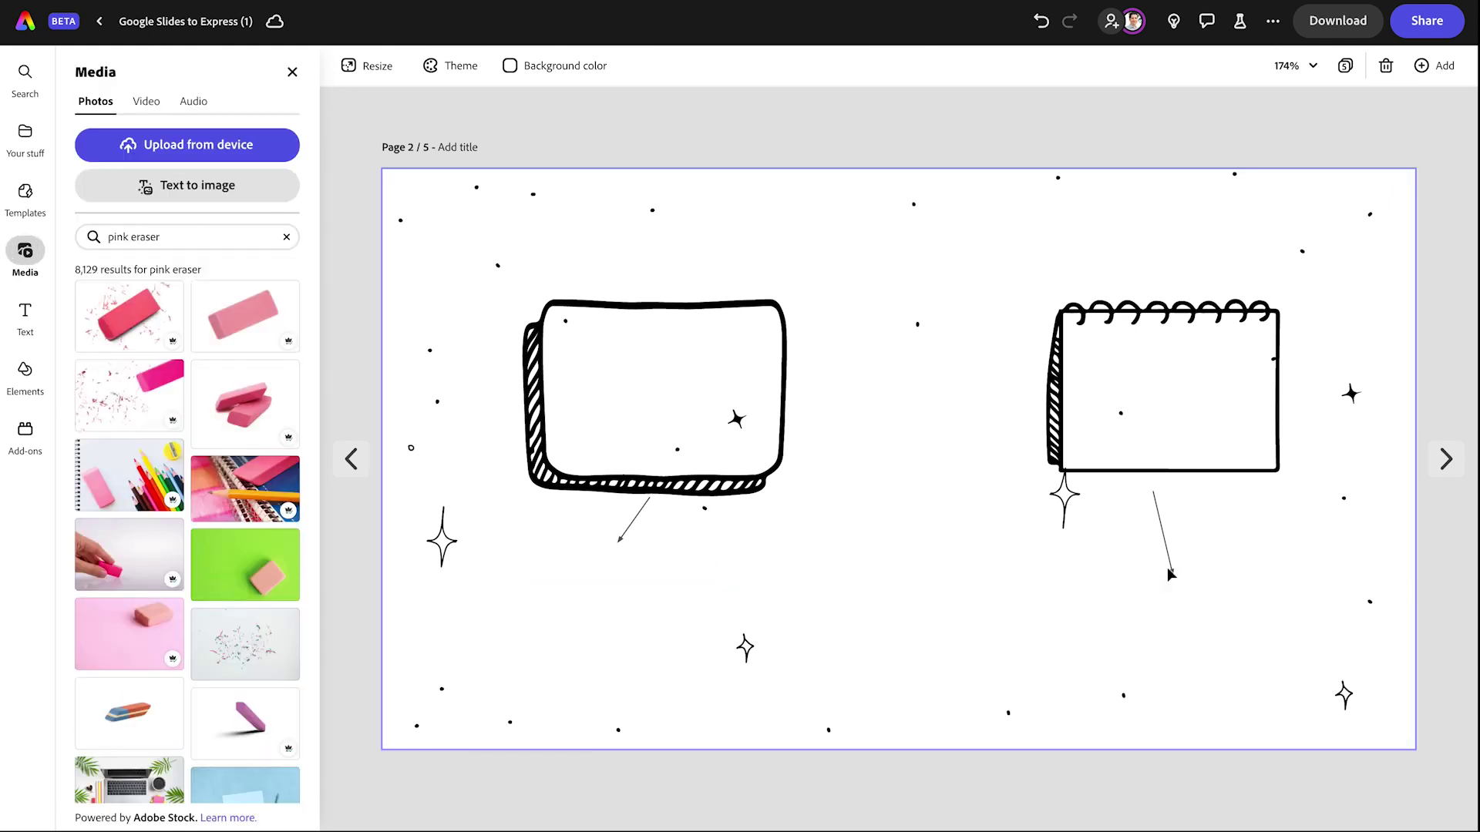
Check page 2's background image and drawn arrow group by selecting and deselecting them
click(1169, 570)
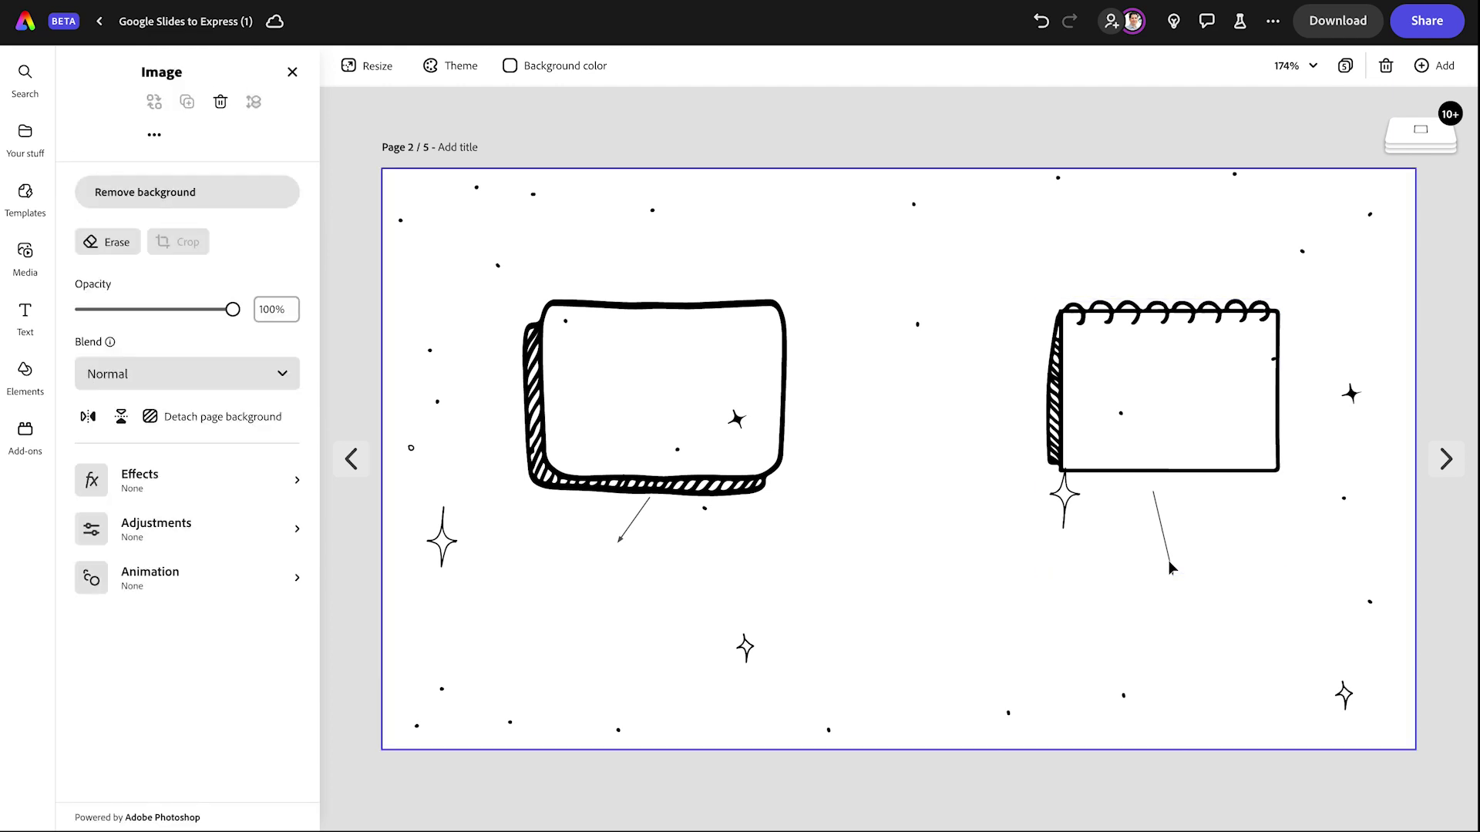
click(1167, 562)
click(1171, 423)
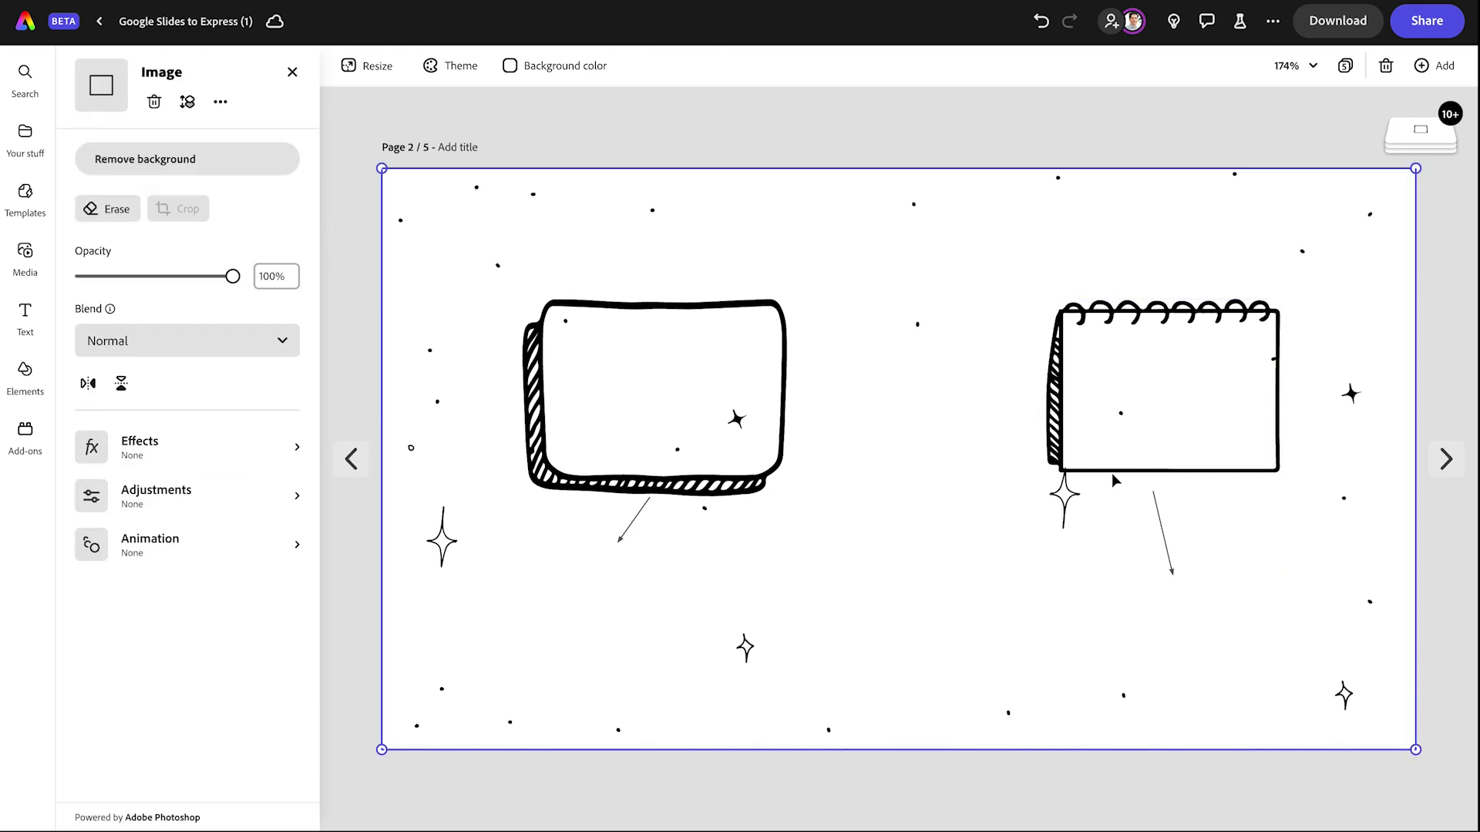
click(1045, 405)
key(Escape)
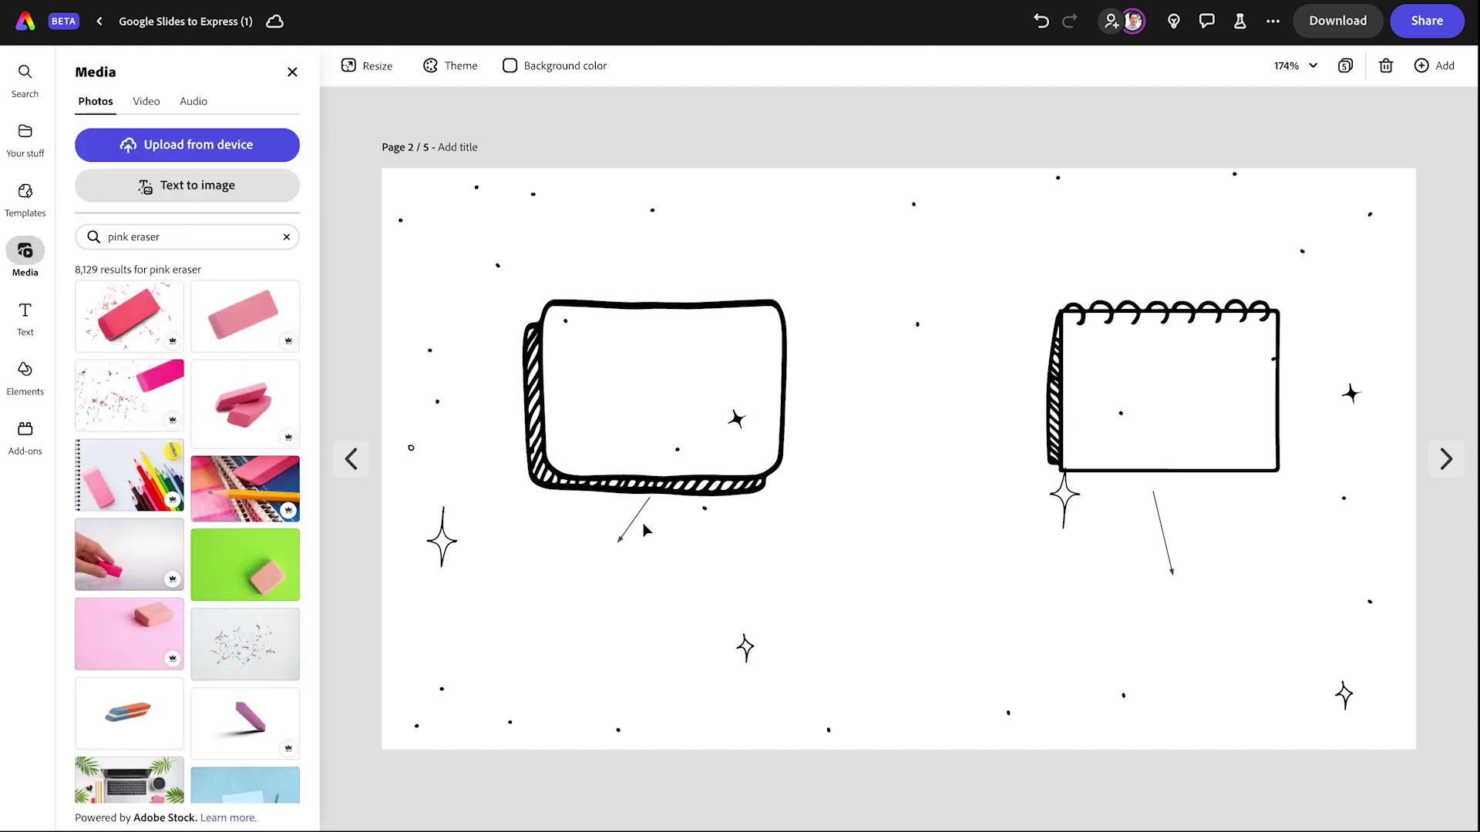
click(620, 541)
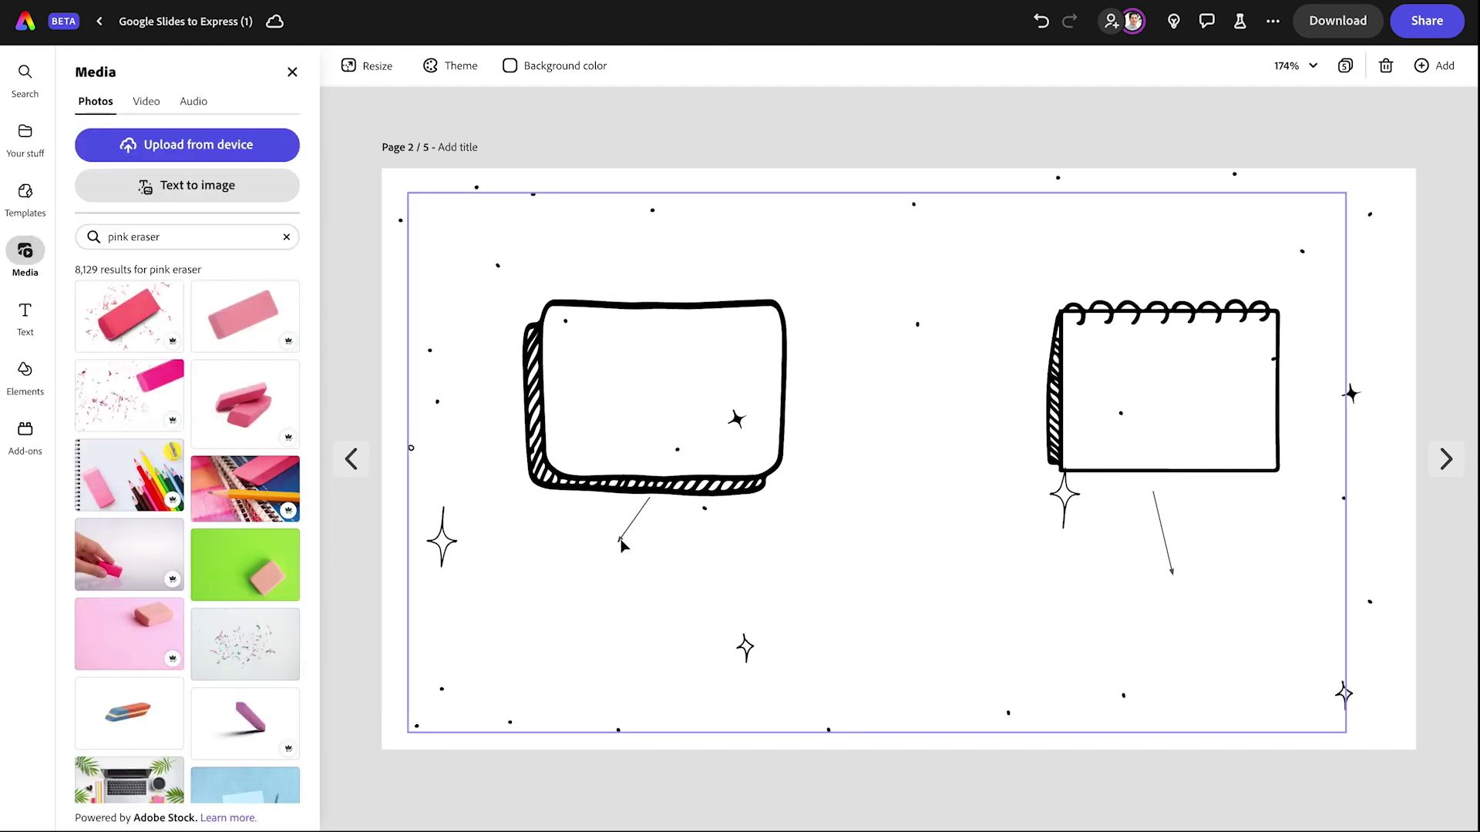
click(621, 539)
key(Escape)
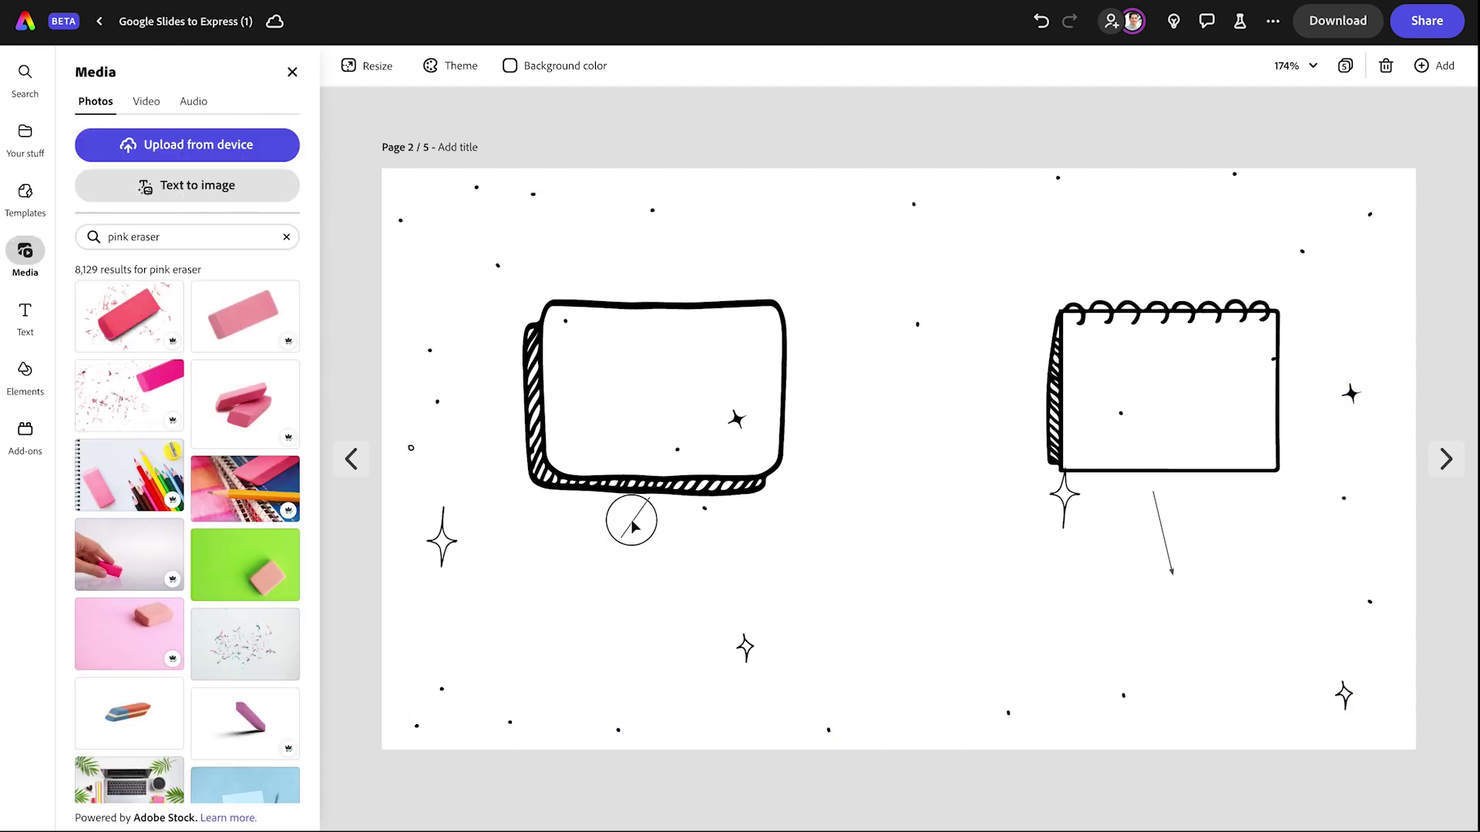
drag(610, 523, 645, 535)
key(Escape)
Search the Elements library for 'arrows' and scroll through the results
click(24, 371)
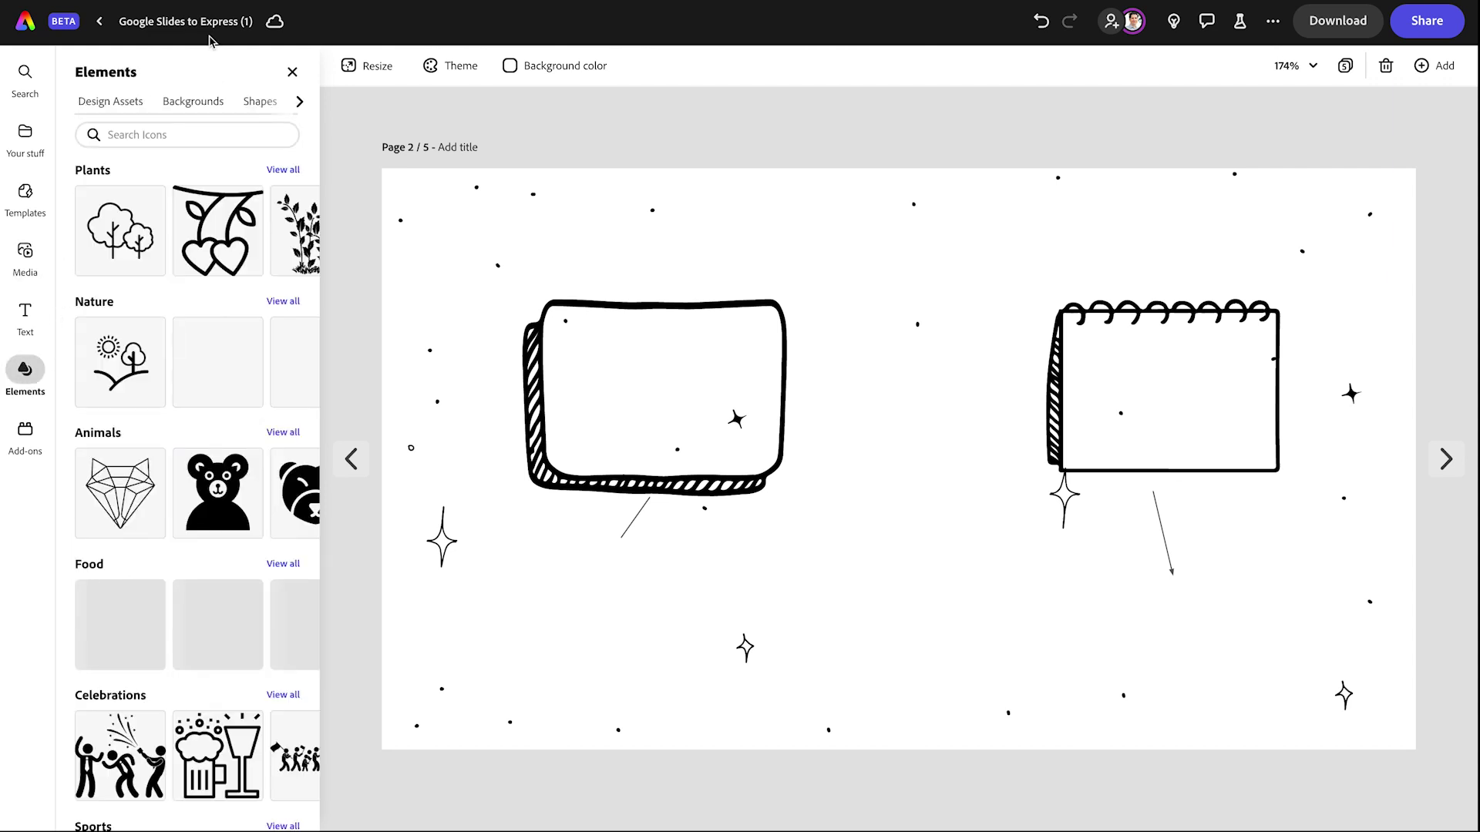
click(205, 134)
text(ar)
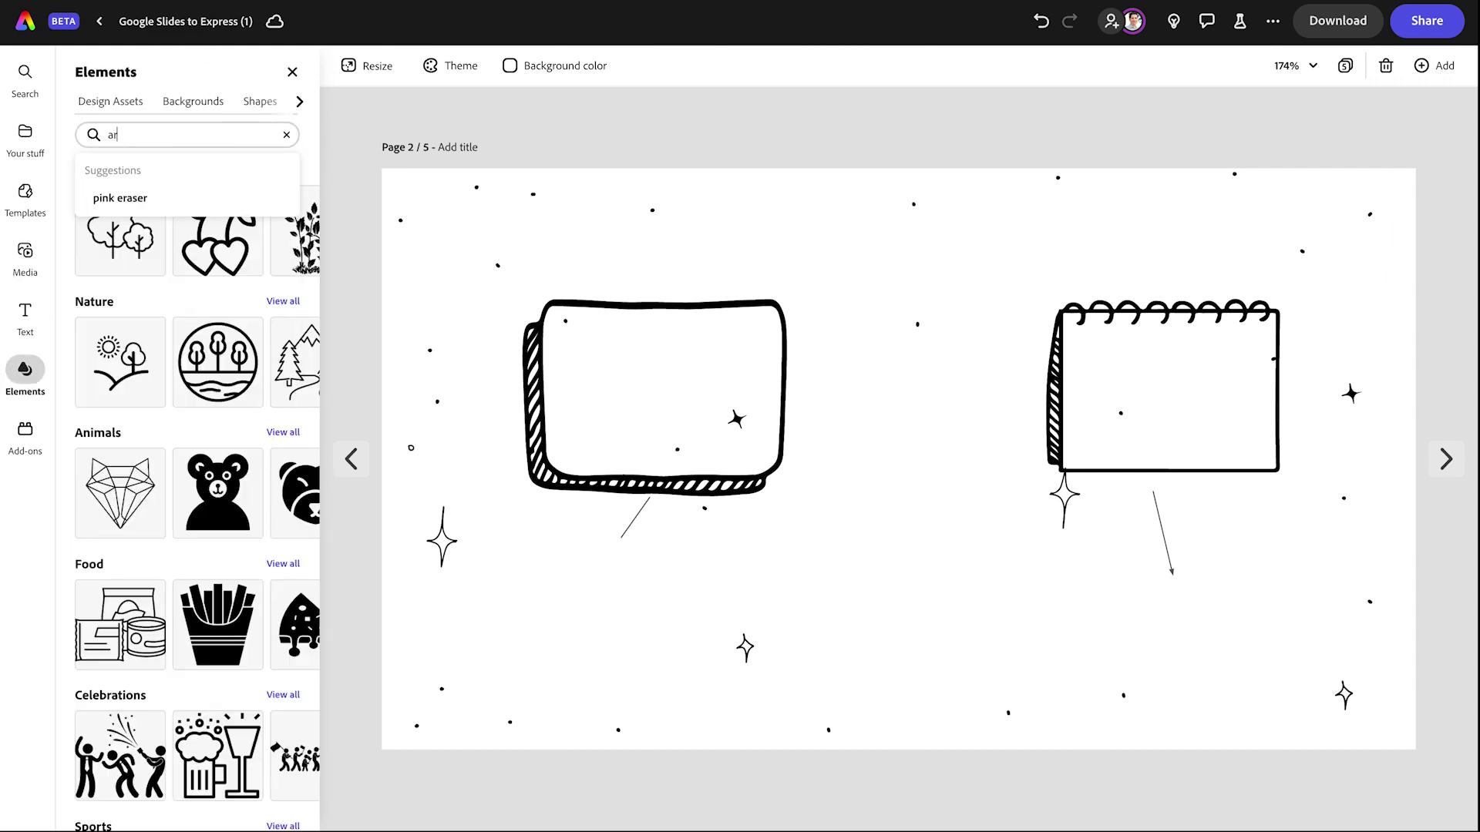
text(rows)
key(Return)
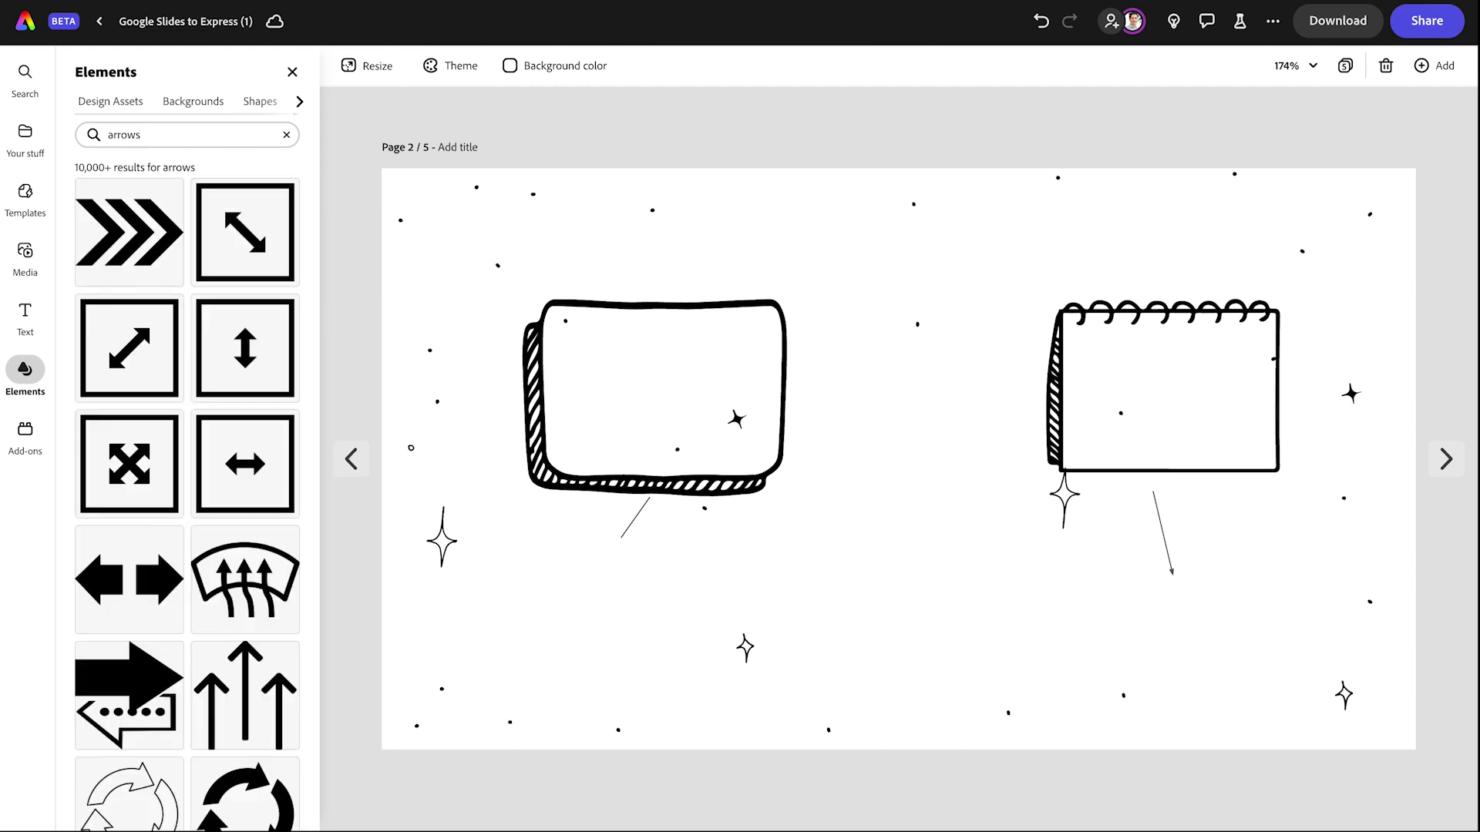
scroll(260, 409, down, 1)
scroll(261, 408, down, 10)
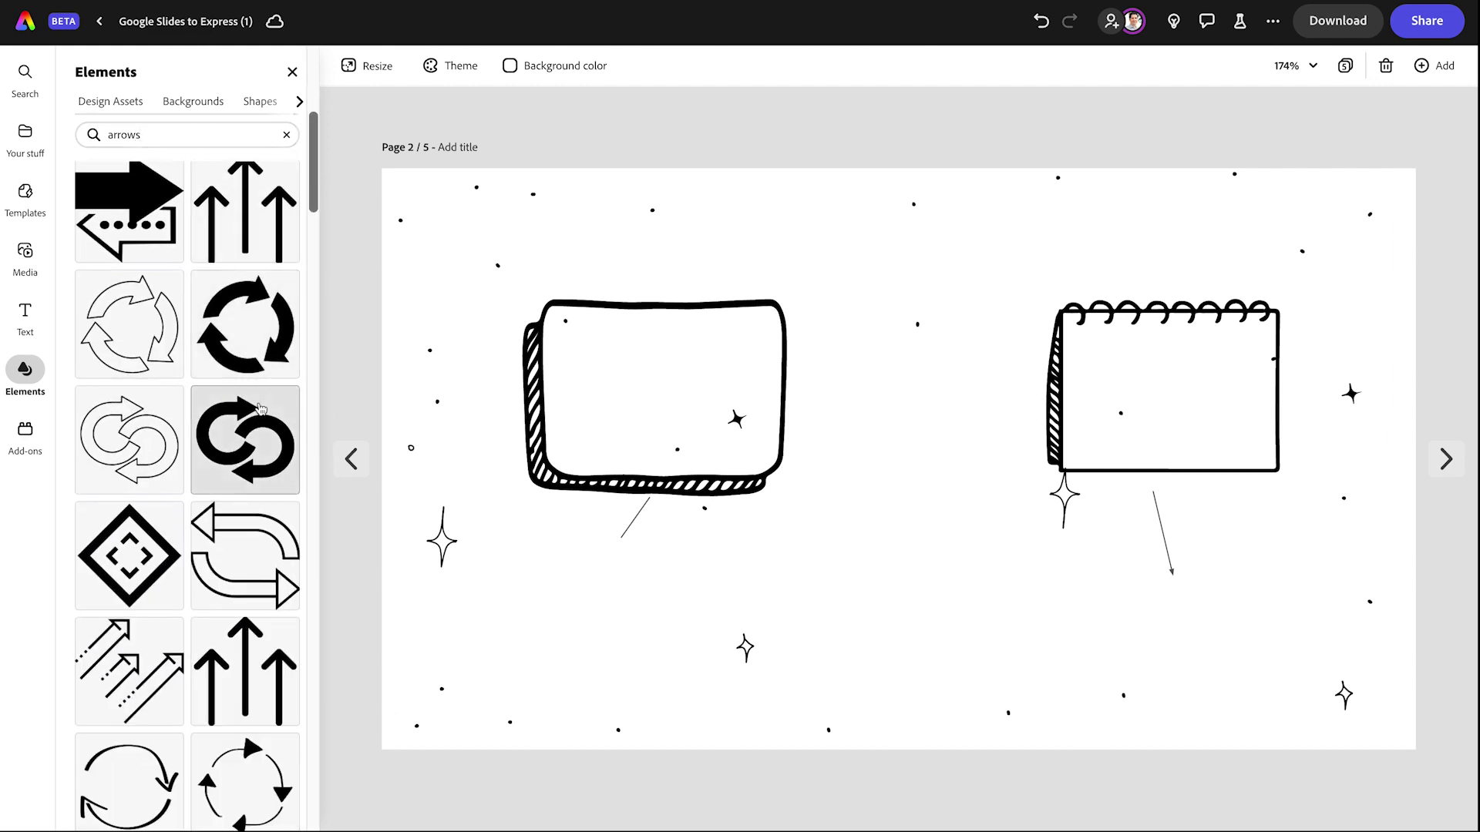
scroll(260, 408, down, 2)
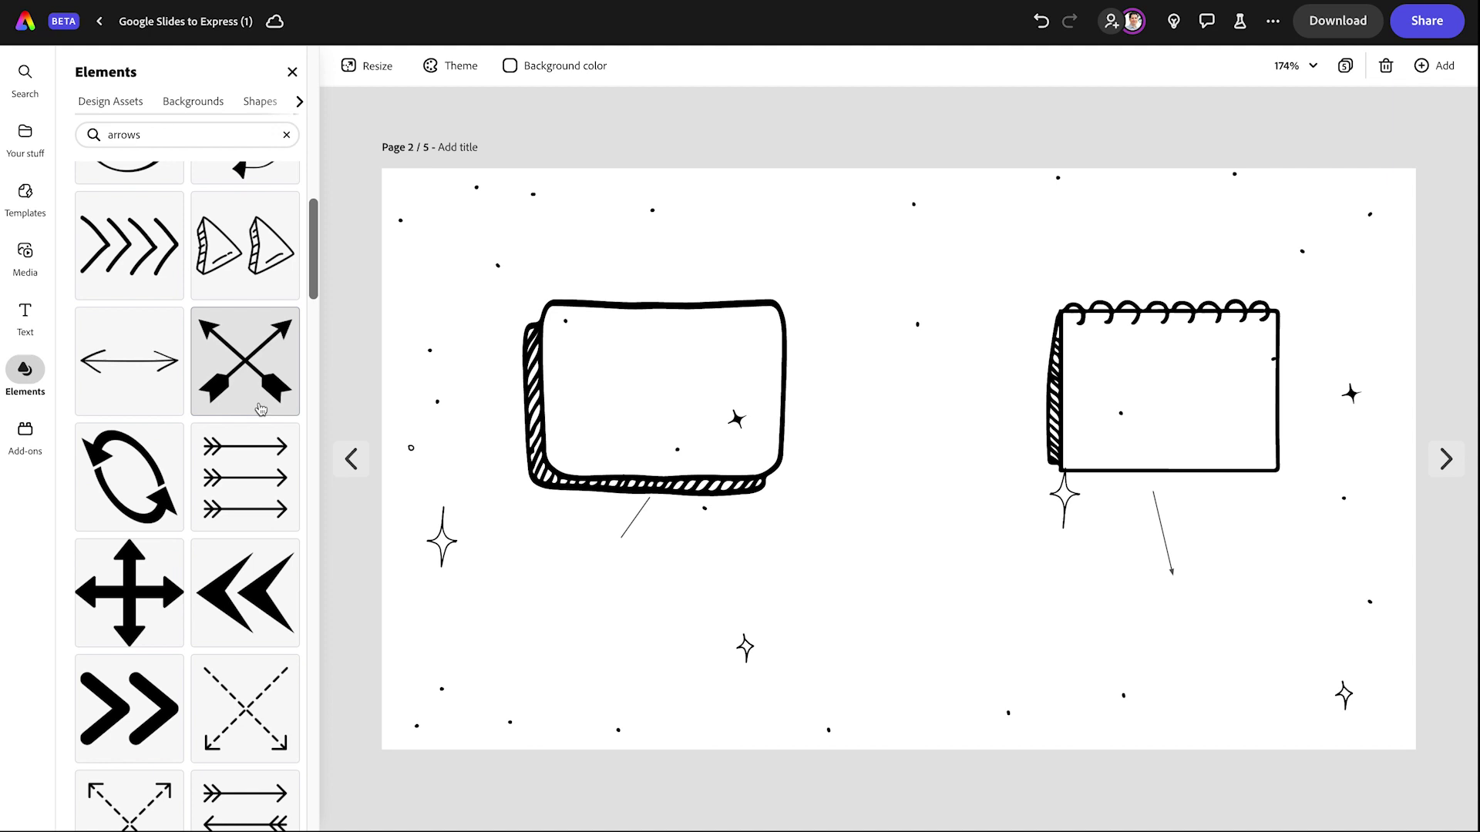
scroll(256, 395, down, 3)
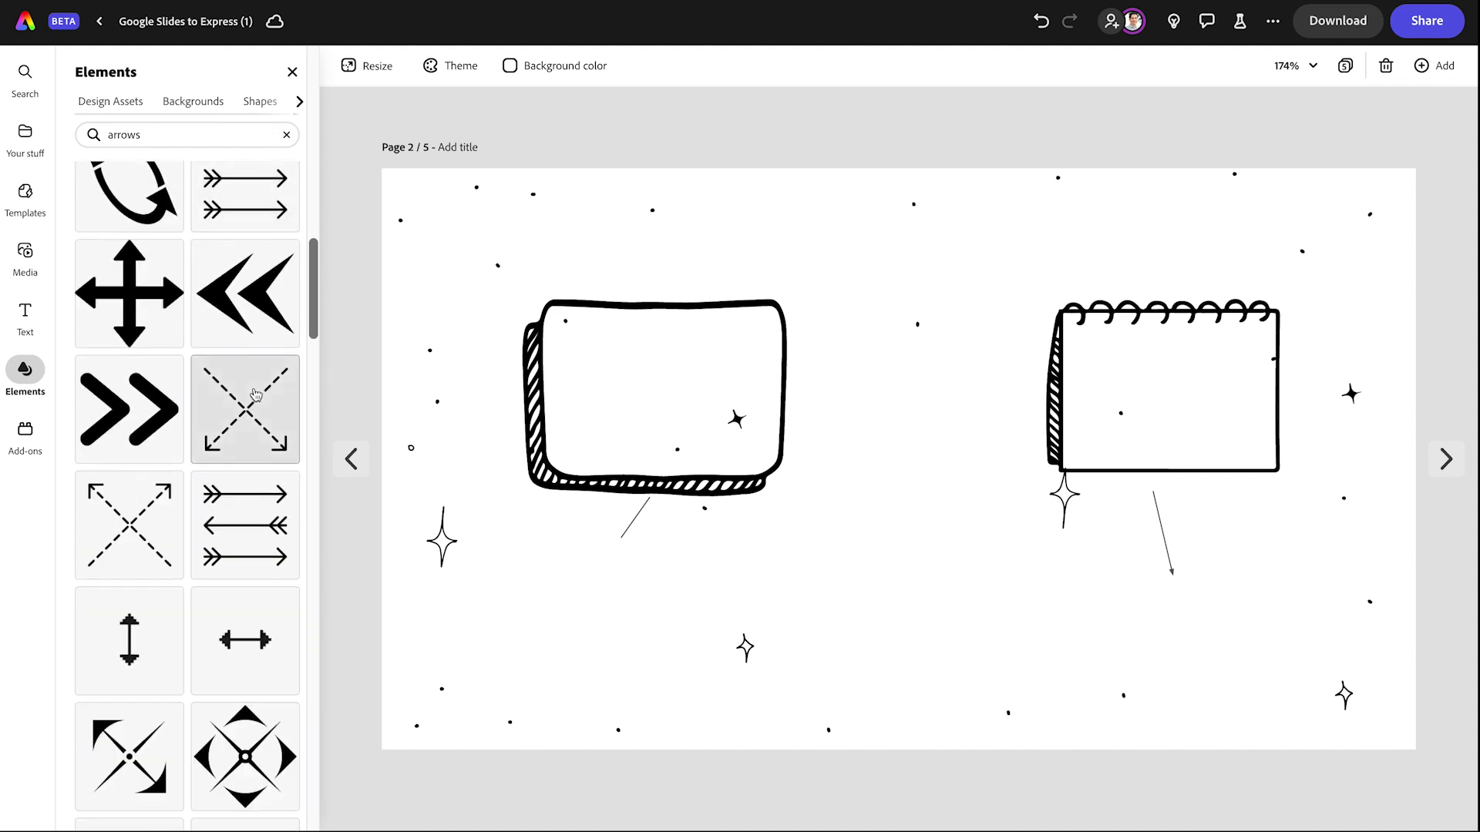
Add a curved black arrow from Design Assets and shrink it to sit under the left frame
click(128, 106)
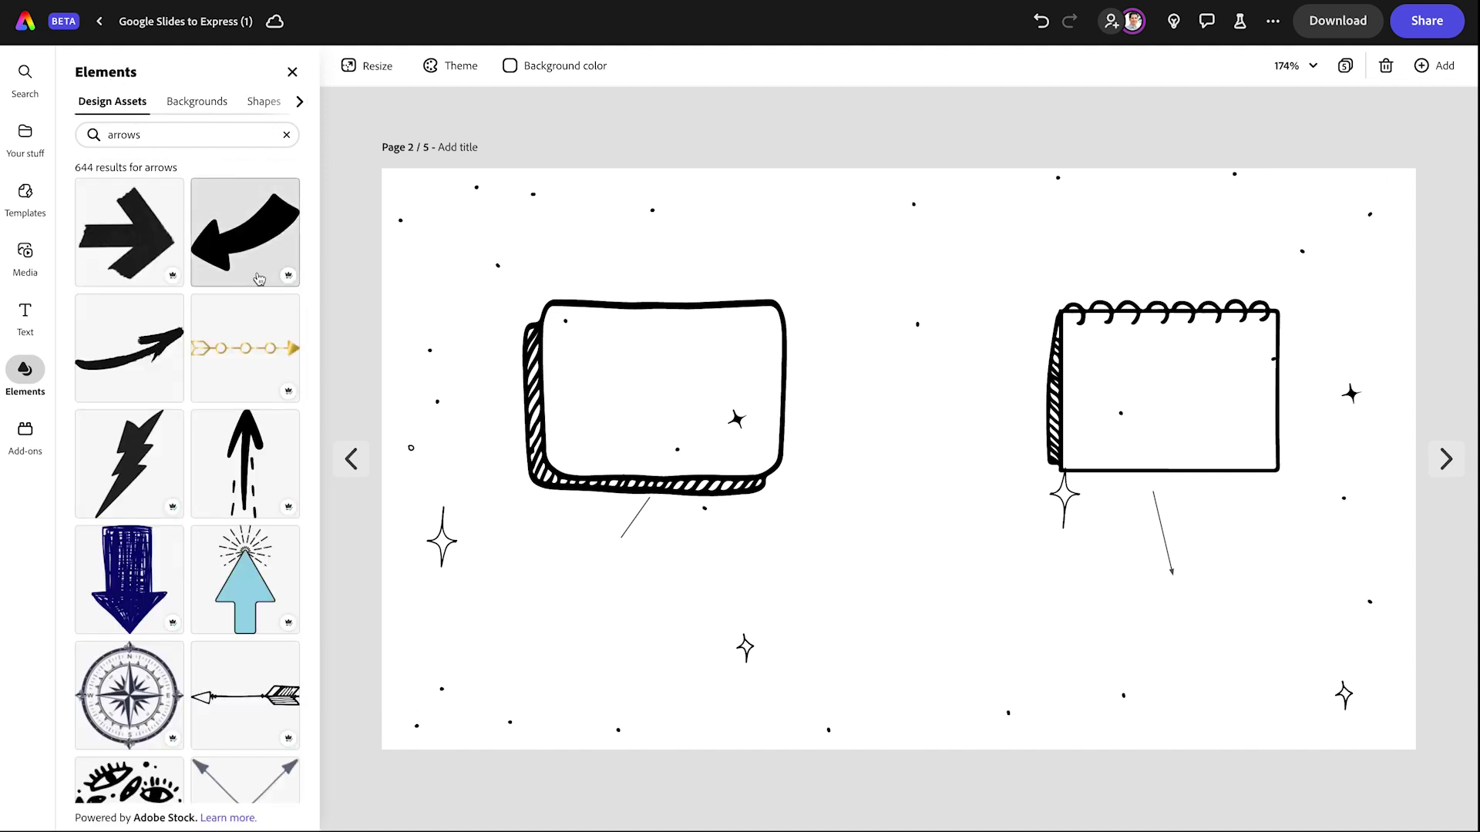
click(245, 244)
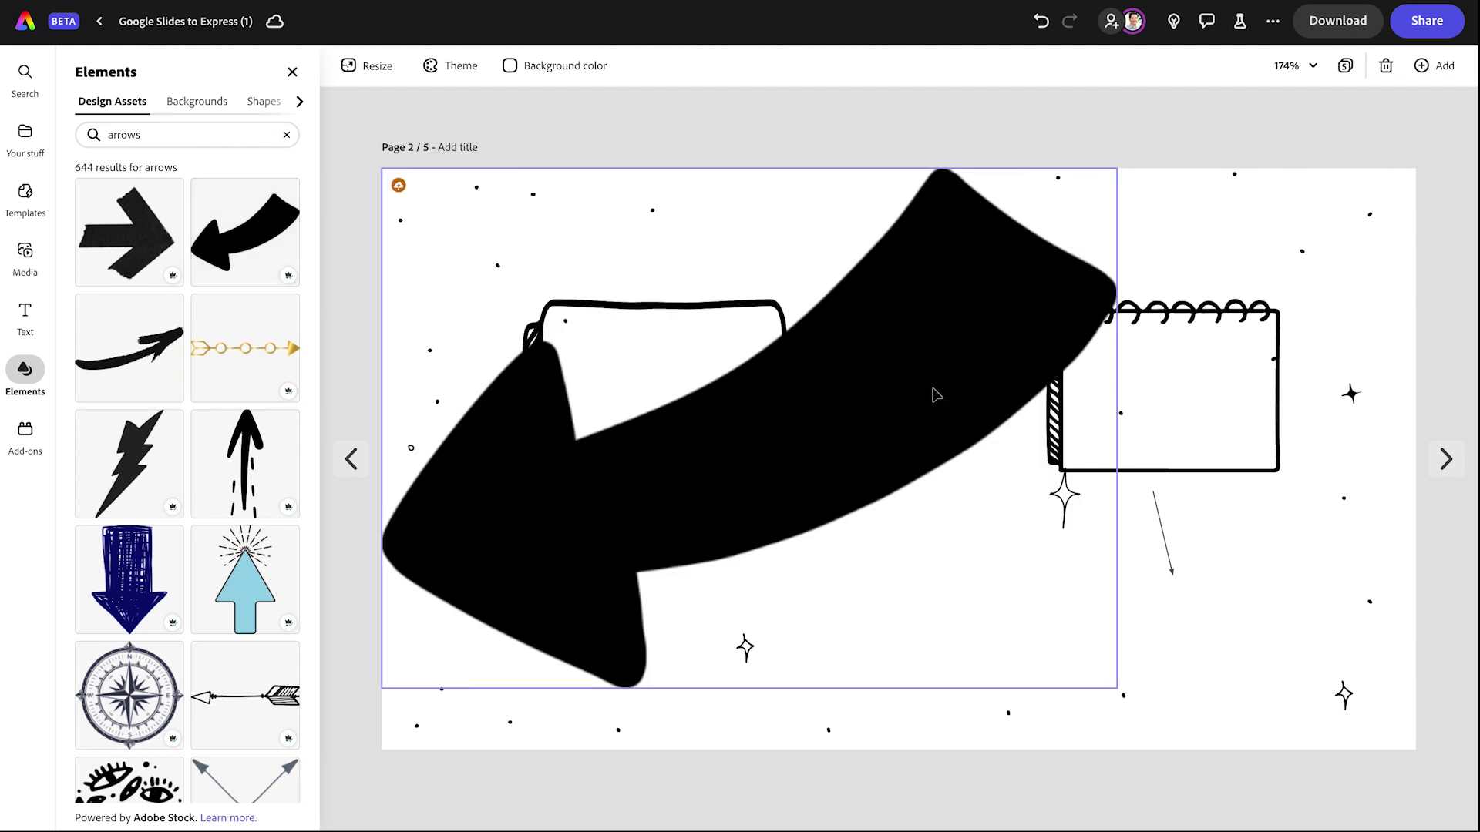
drag(1117, 168, 617, 522)
drag(495, 612, 608, 568)
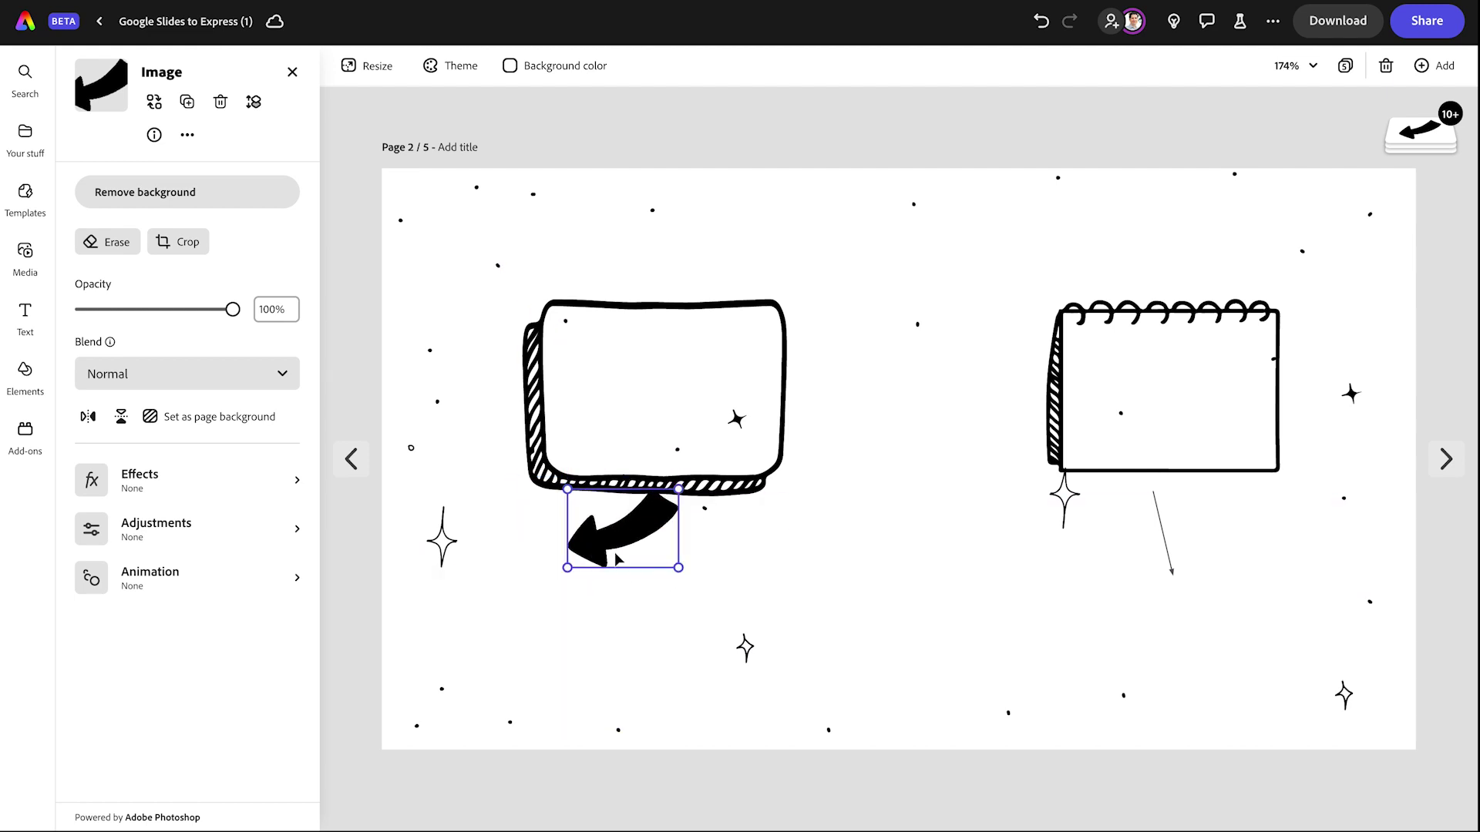
Flip and rotate the arrow so it points downward beneath the left frame
click(88, 417)
drag(640, 537, 584, 538)
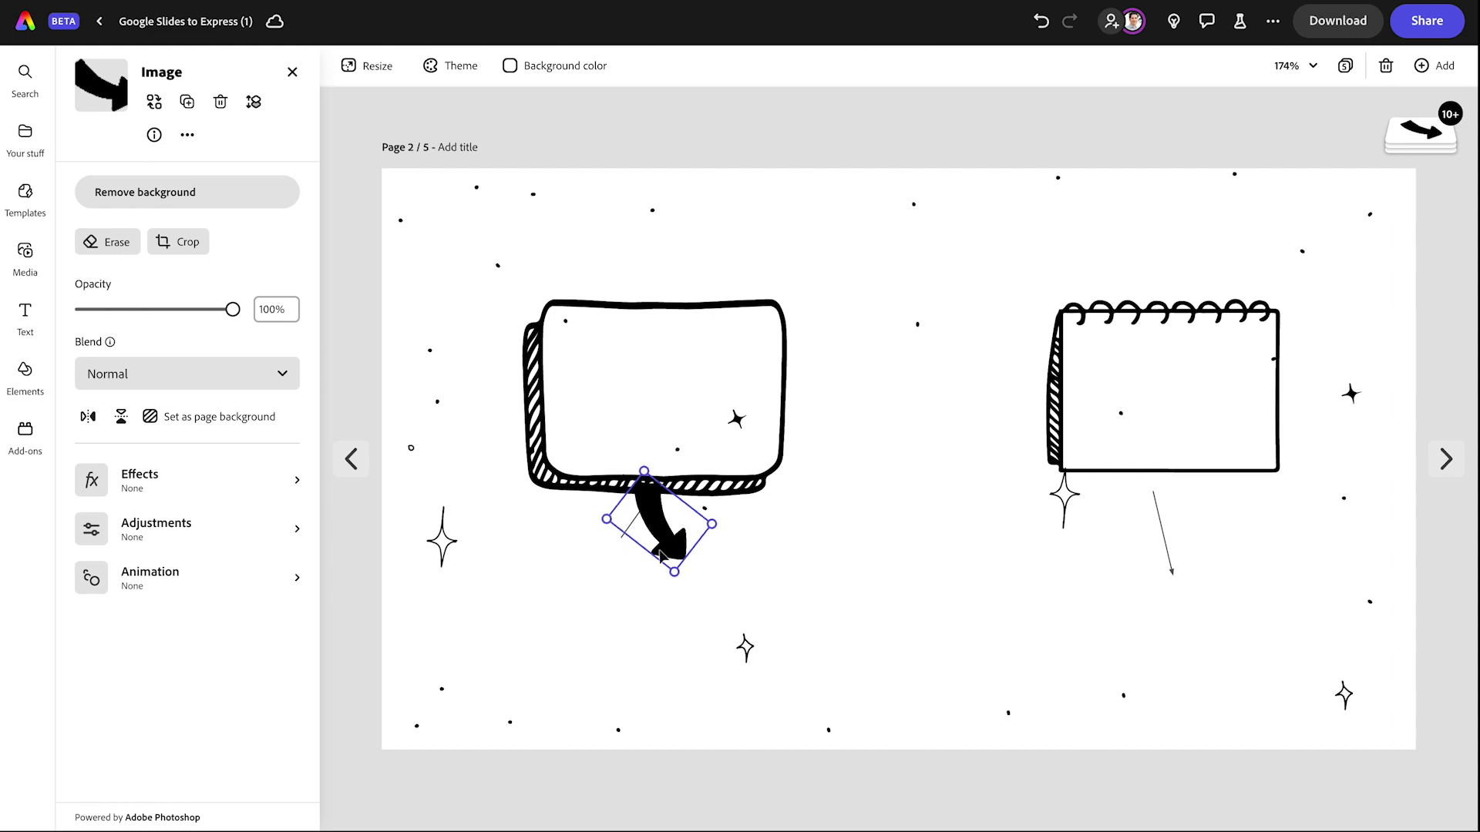
drag(674, 538, 617, 549)
click(88, 416)
click(611, 604)
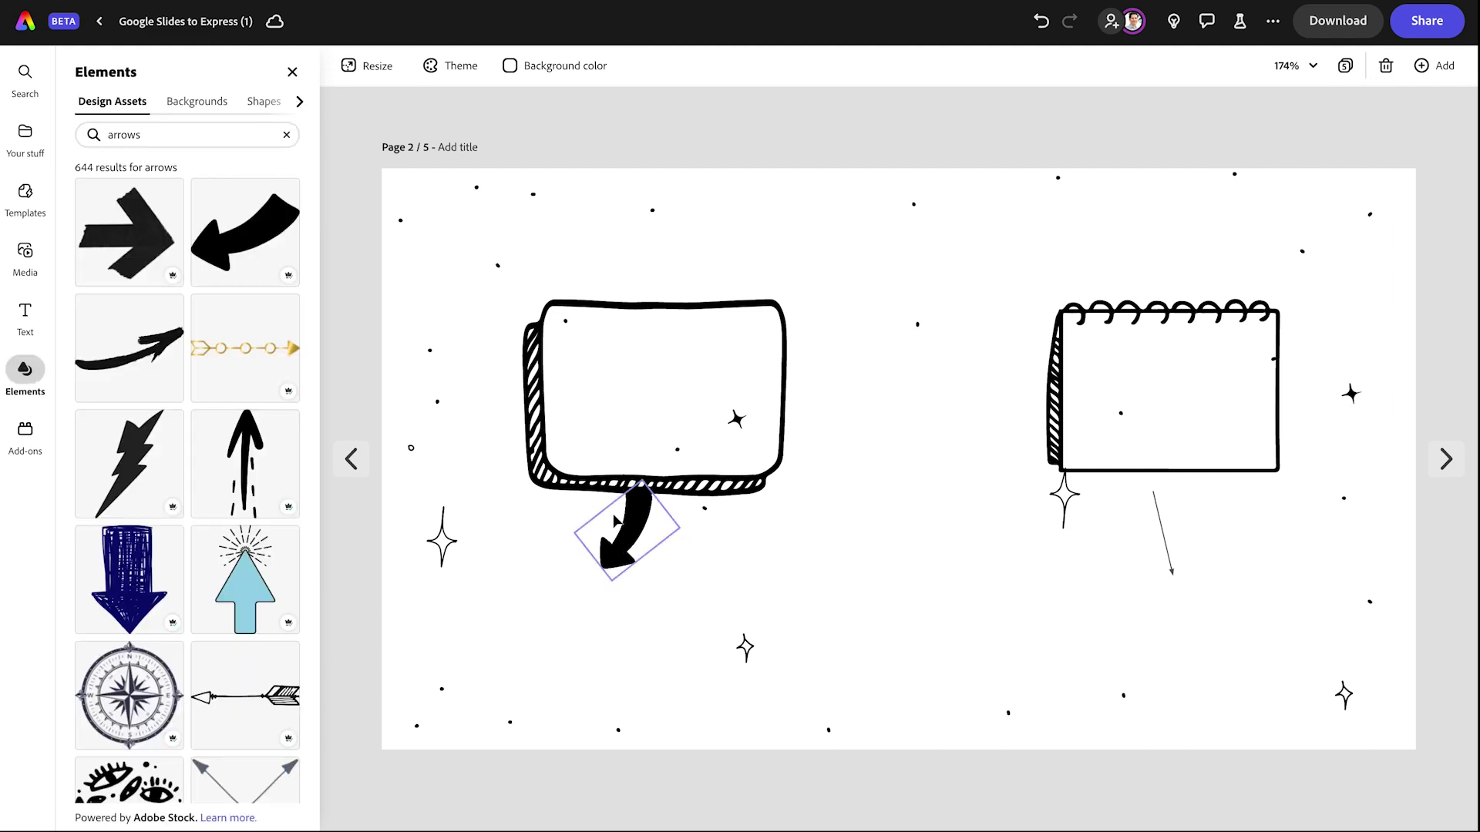
drag(612, 591, 641, 532)
click(721, 602)
Duplicate the arrow, flip the copy horizontally, and place it below the right notebook
click(637, 539)
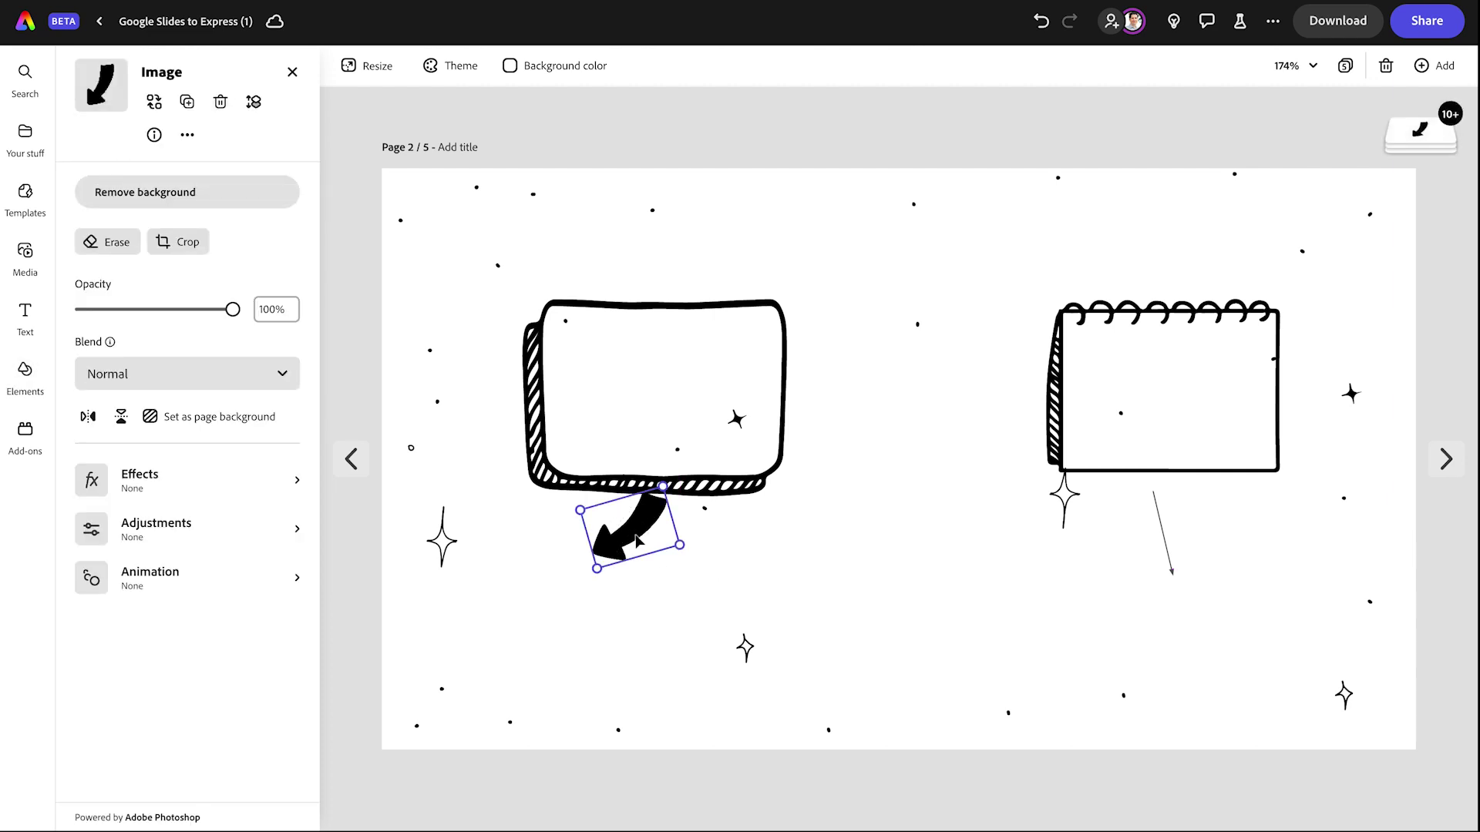
key(ctrl+d)
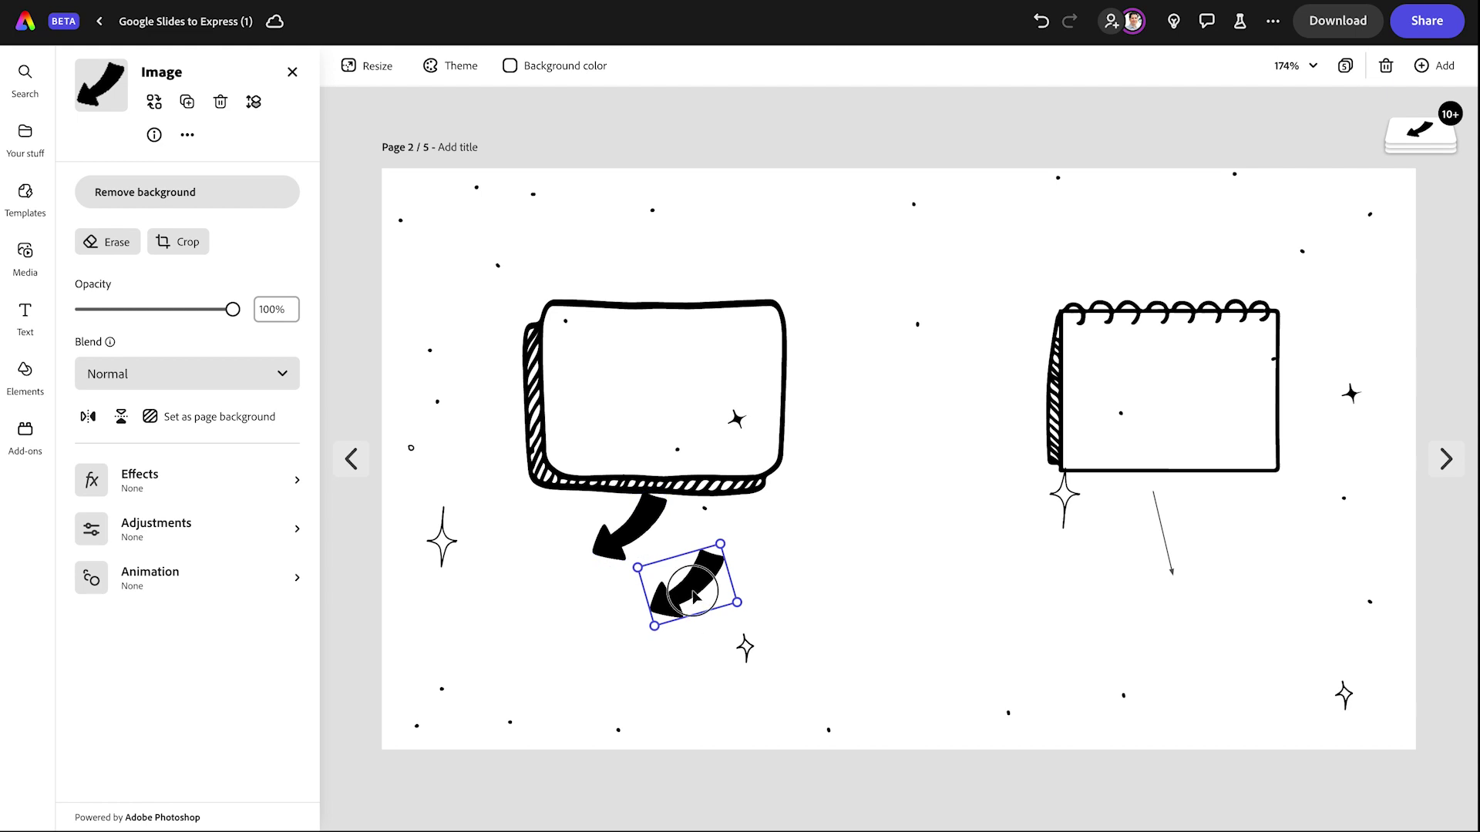
drag(692, 592, 1151, 536)
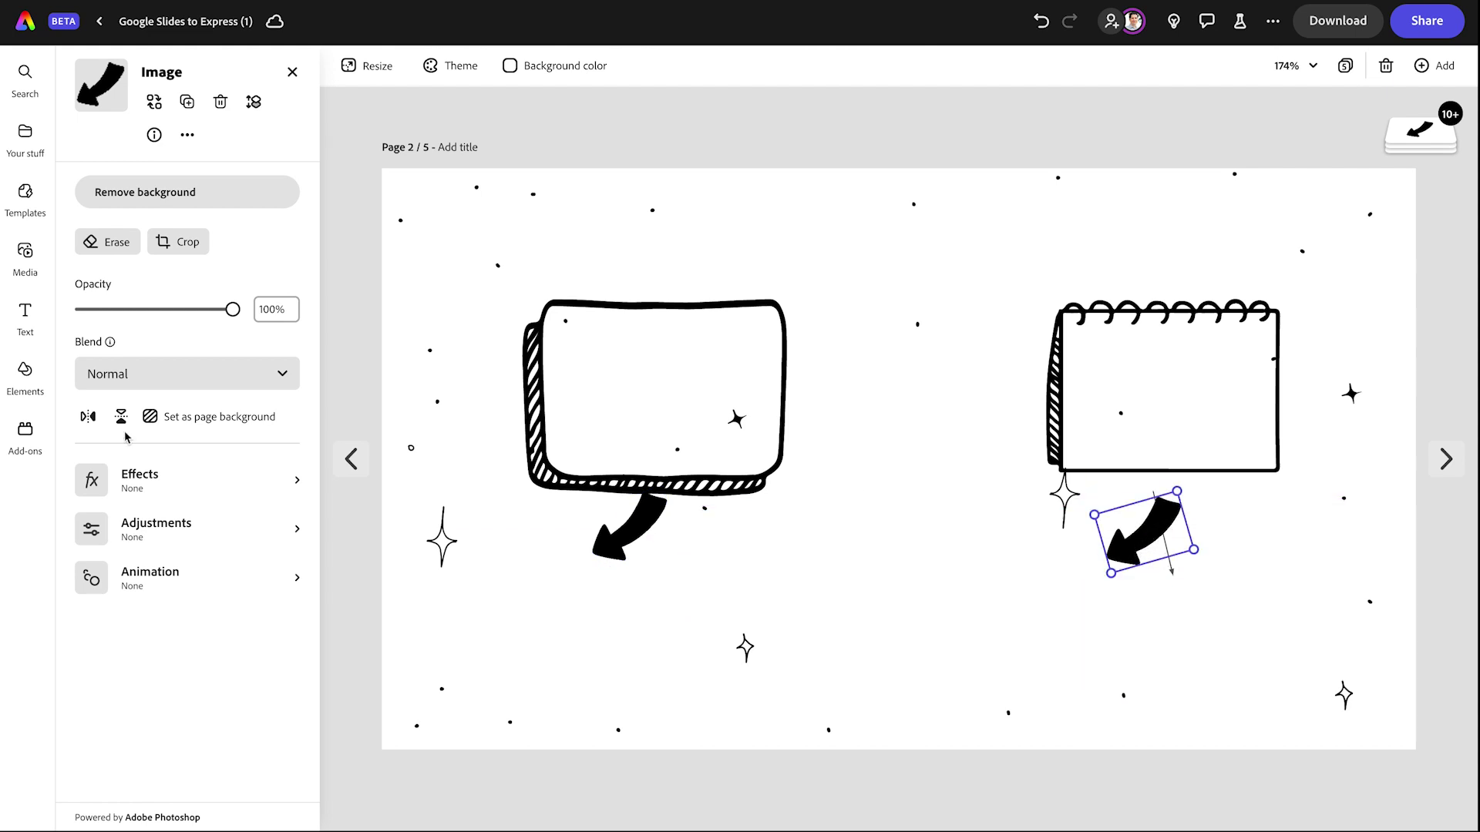
click(87, 416)
drag(1158, 545, 1126, 556)
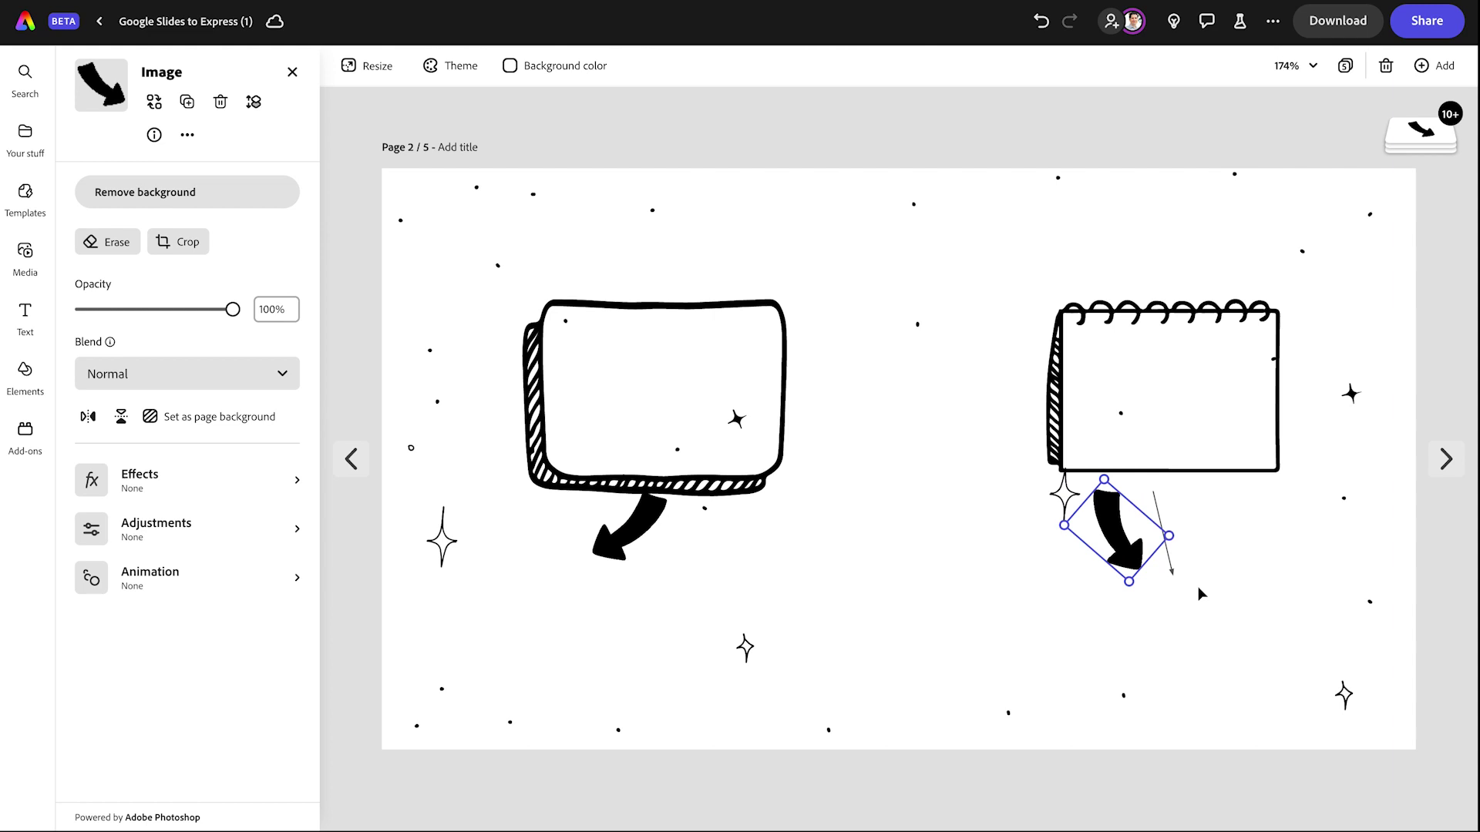
click(1172, 573)
Step through page 2's layers to find the stray thin line beside the right arrow
click(1172, 571)
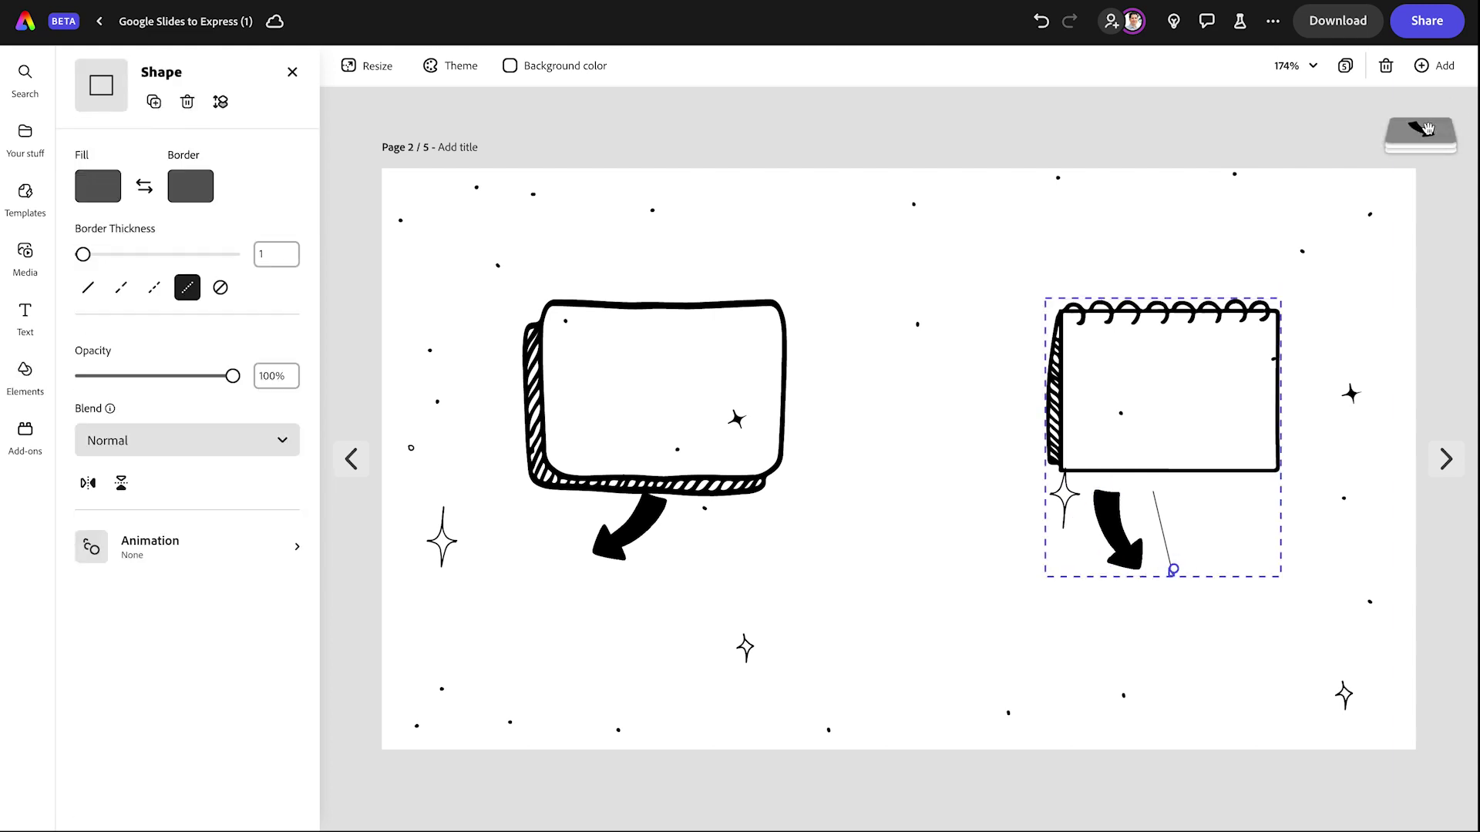
mouse_move(1456, 135)
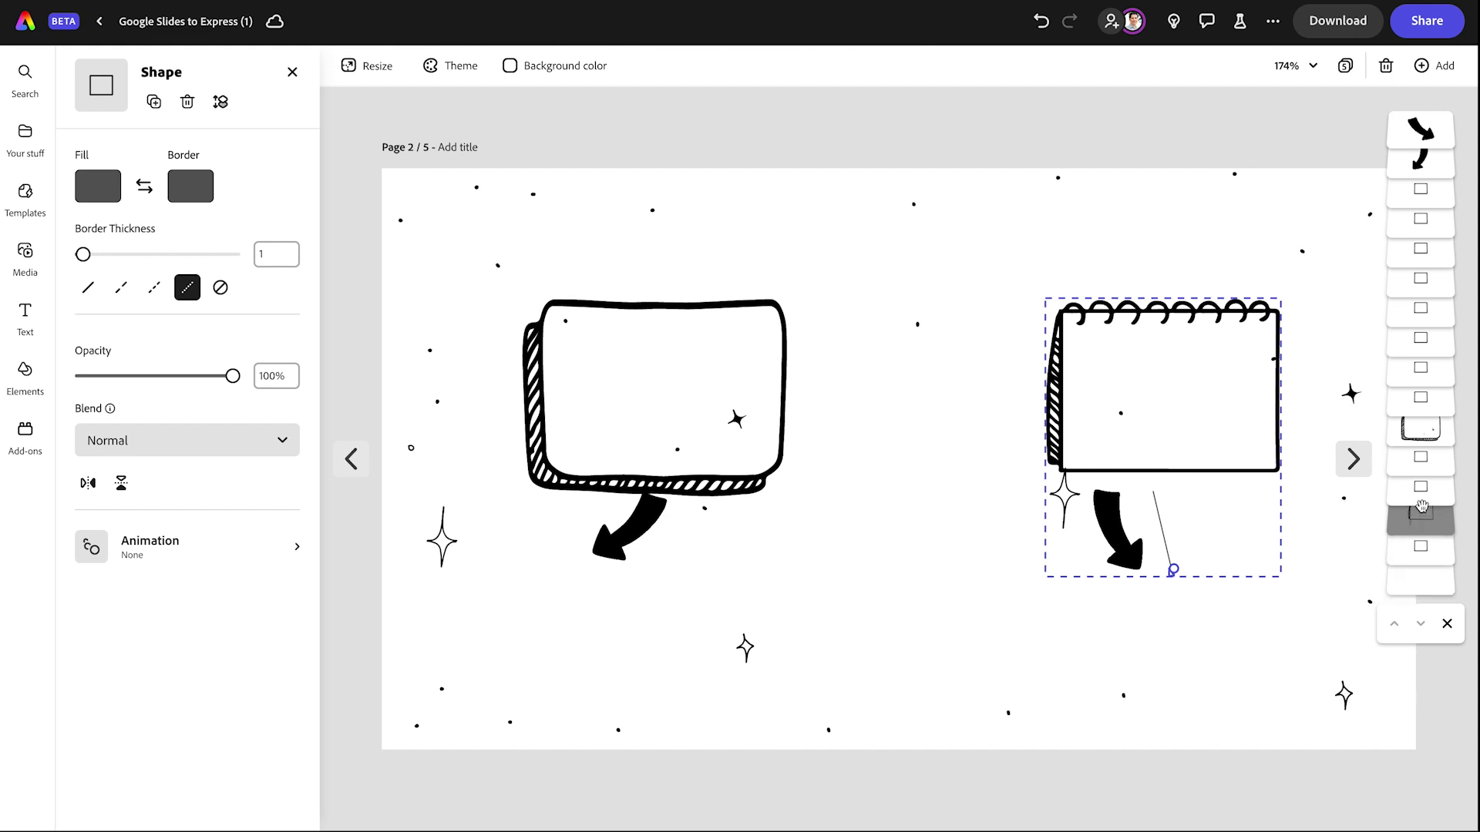
click(1422, 580)
click(1420, 555)
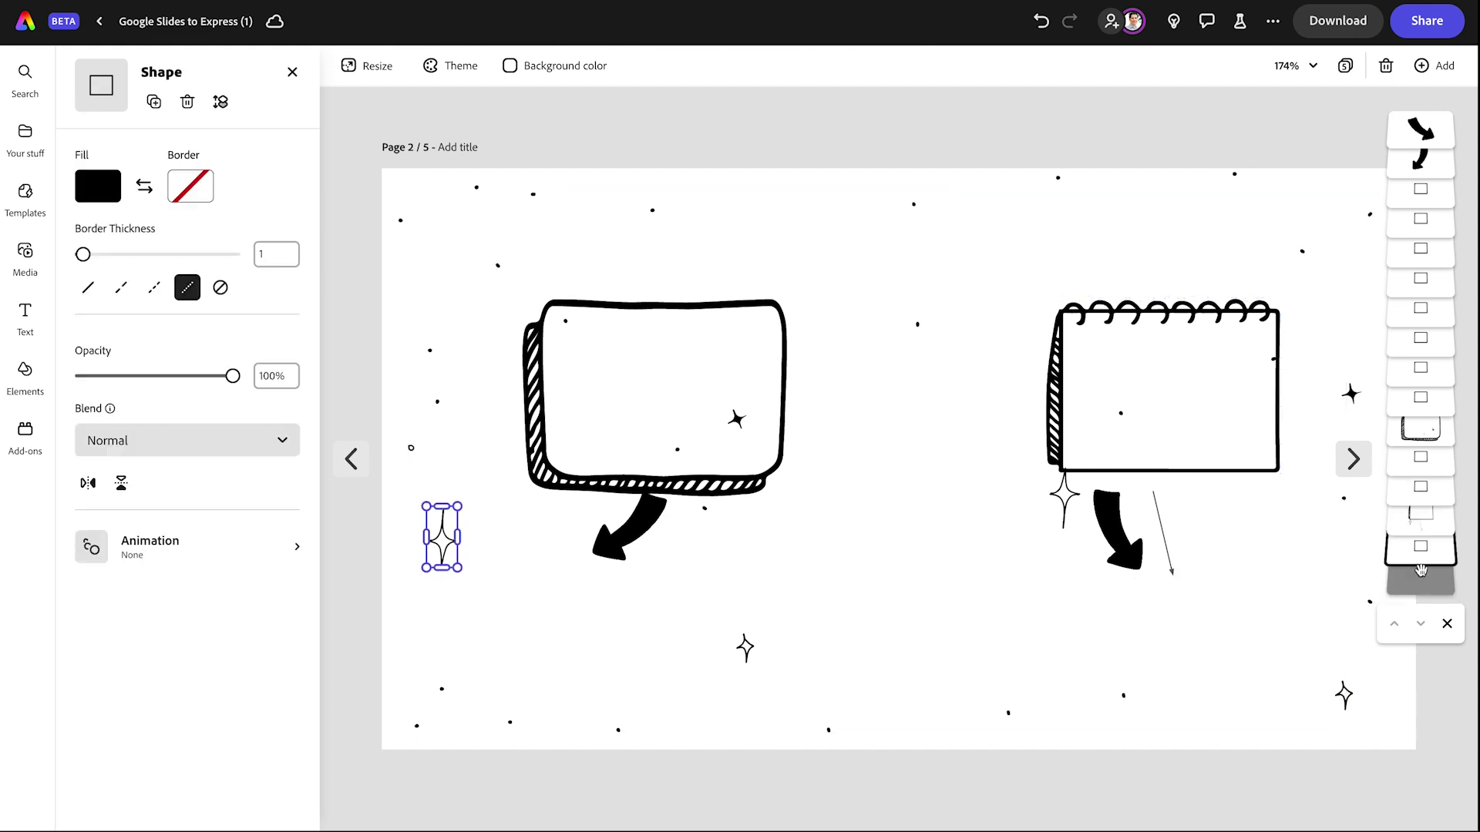
click(1421, 518)
click(1420, 490)
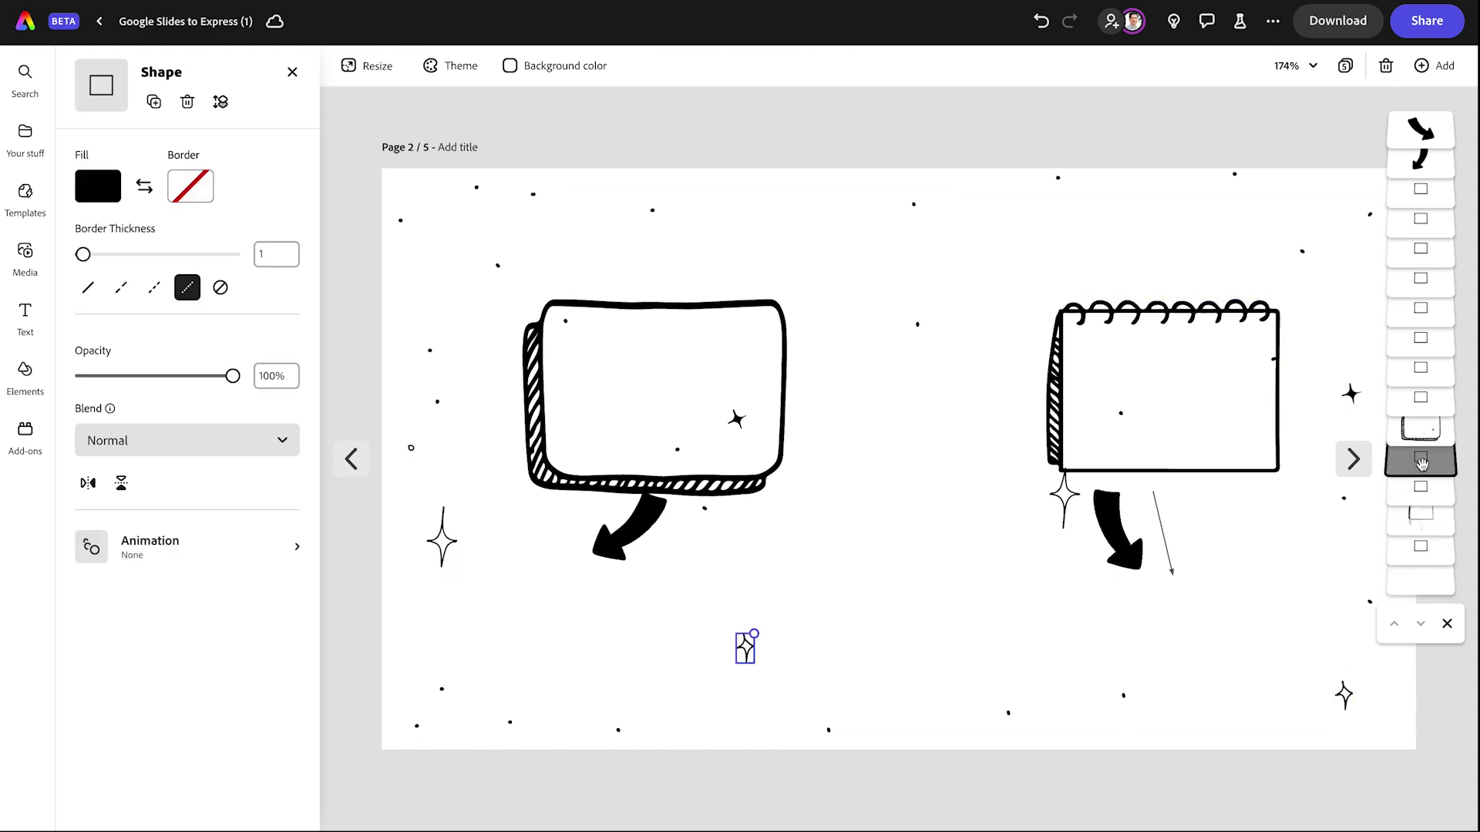
click(1420, 429)
click(1420, 401)
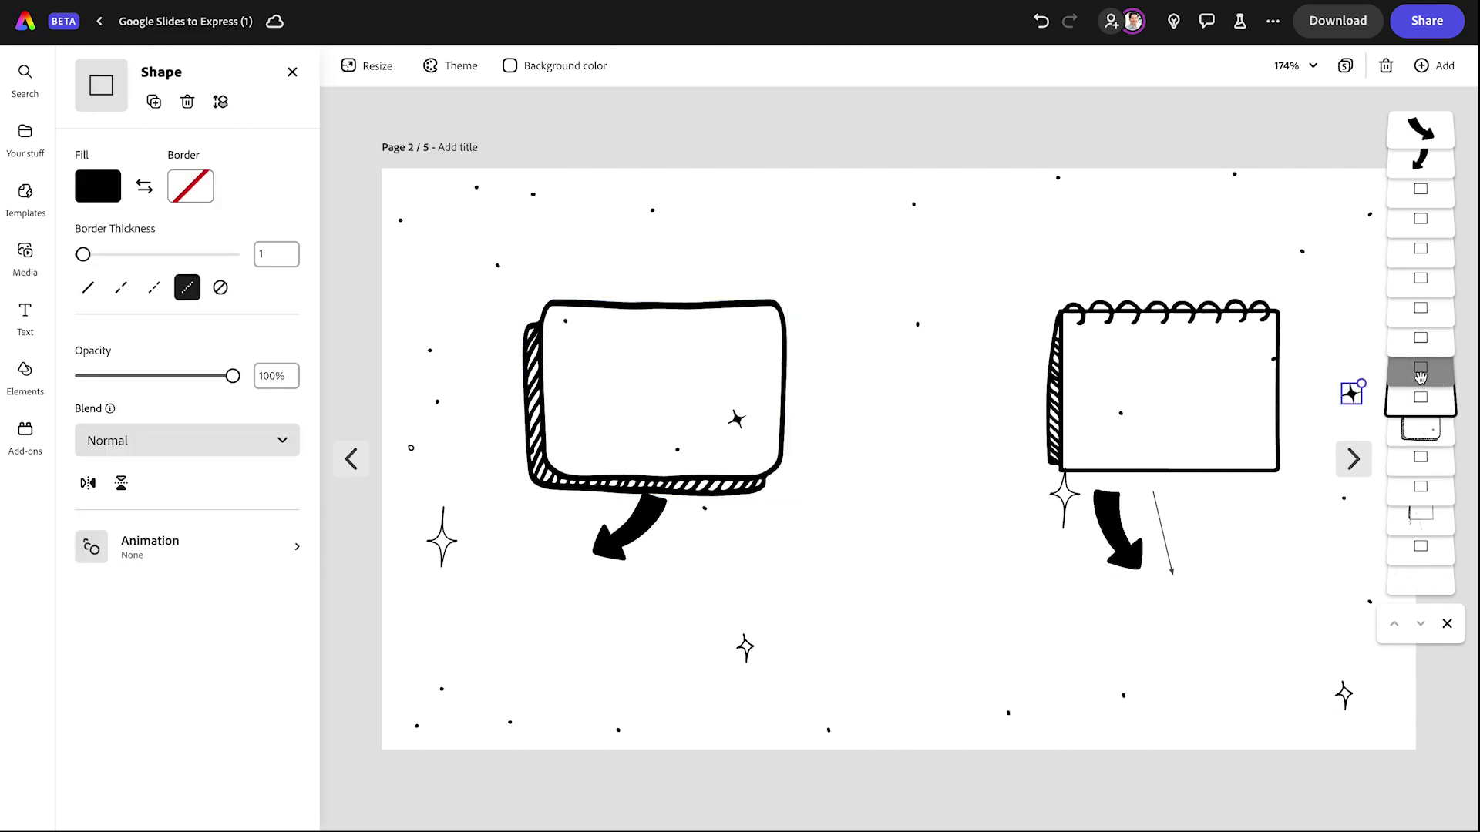
click(1420, 368)
click(1420, 337)
click(1420, 309)
click(1420, 278)
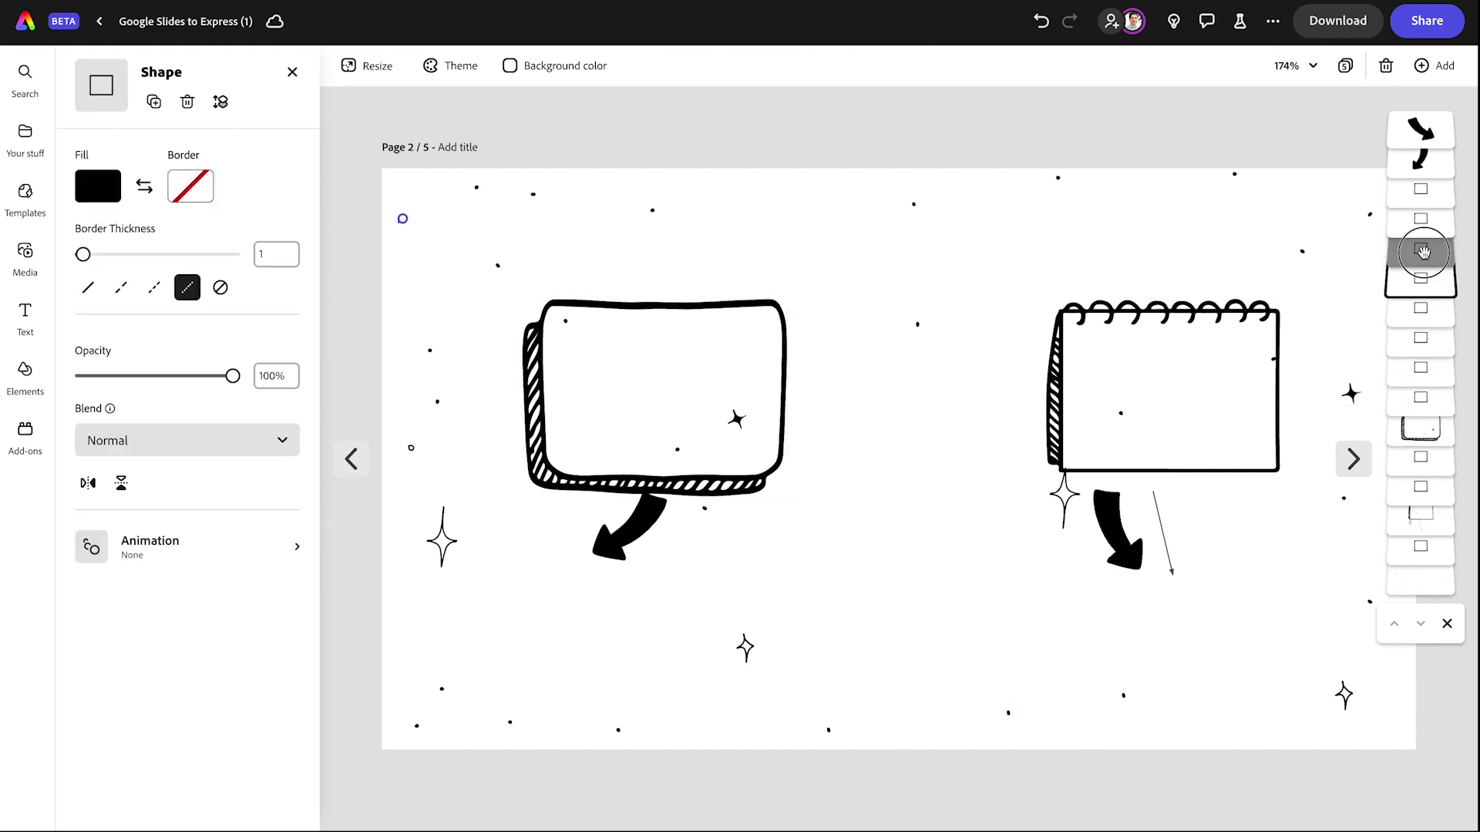
click(1420, 248)
click(1421, 219)
click(1421, 189)
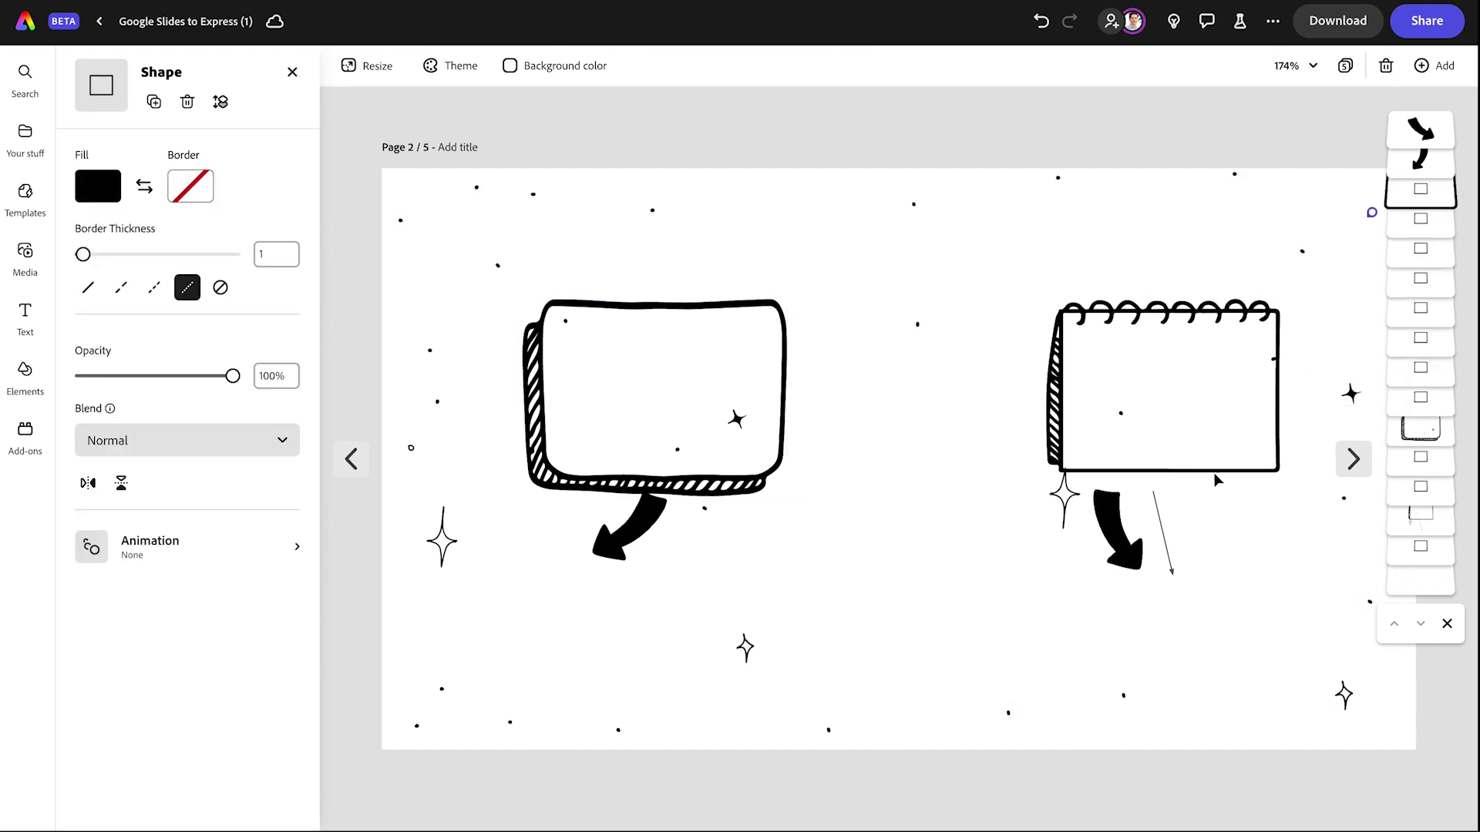
Delete the stray thin line and move the arrow just below the right notebook
click(1174, 567)
click(1174, 568)
click(1173, 569)
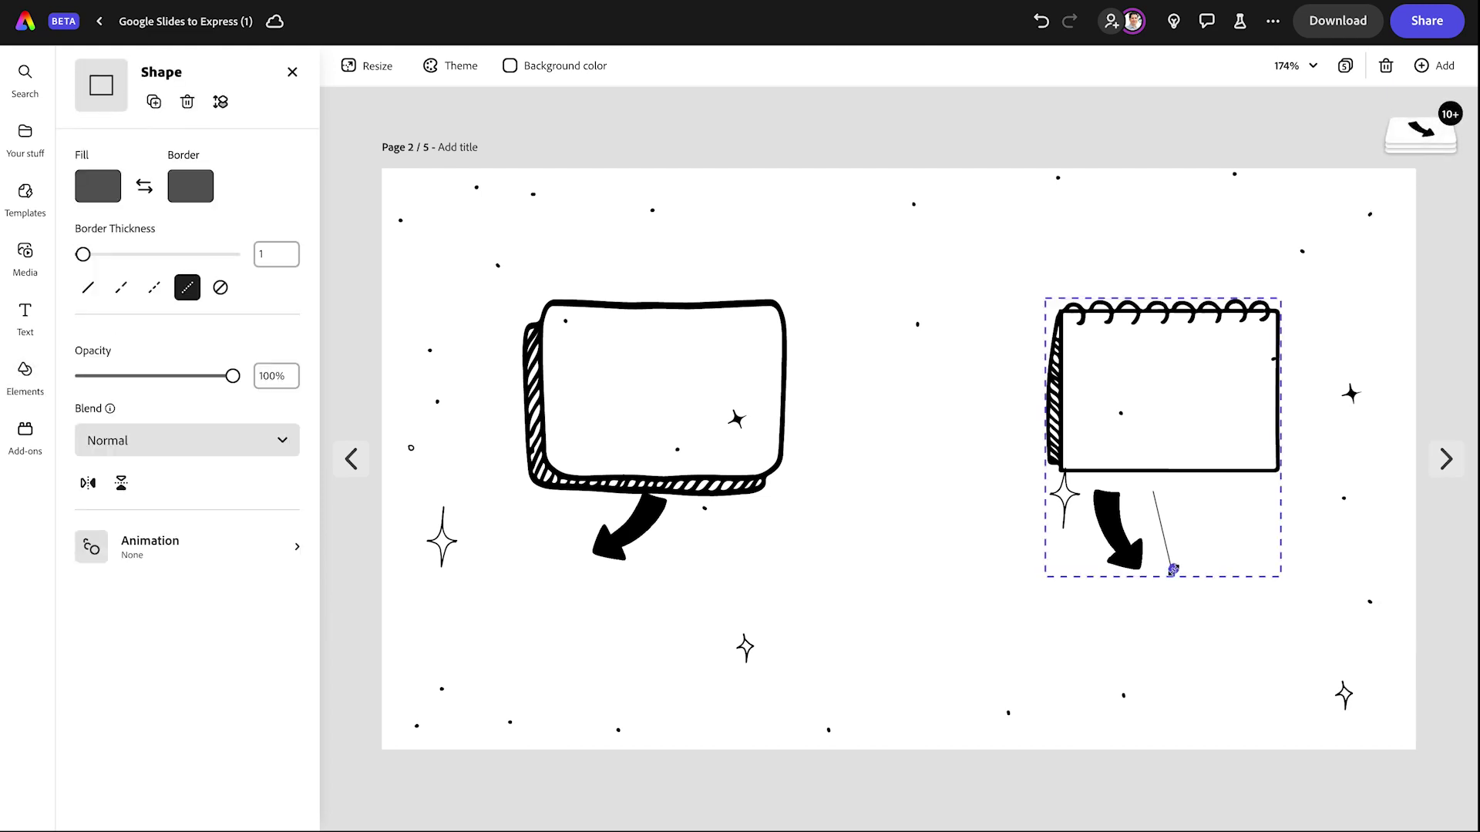
click(1172, 569)
click(1169, 562)
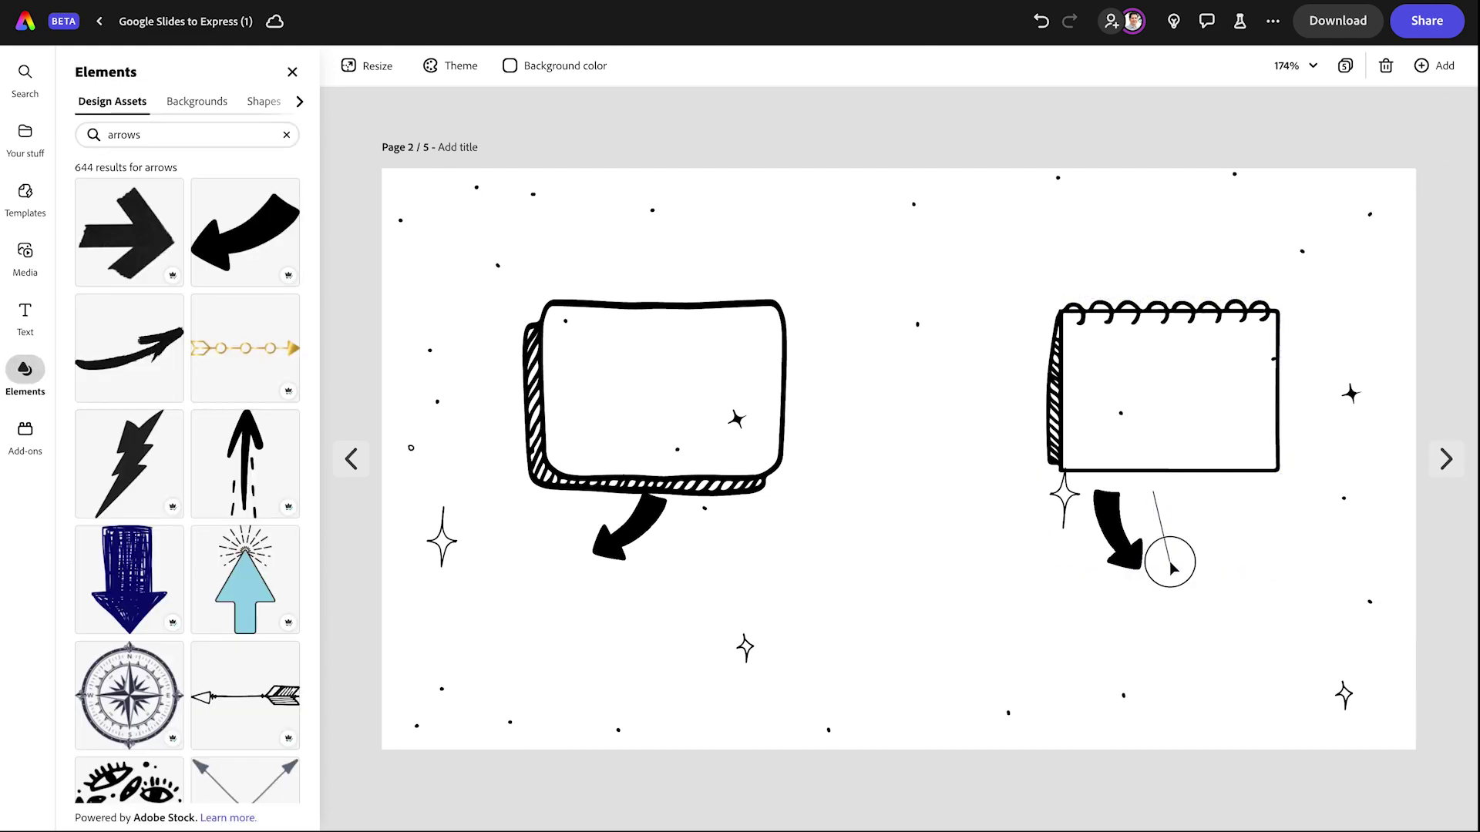
click(1168, 559)
click(1167, 557)
click(1168, 557)
click(1167, 558)
click(1171, 560)
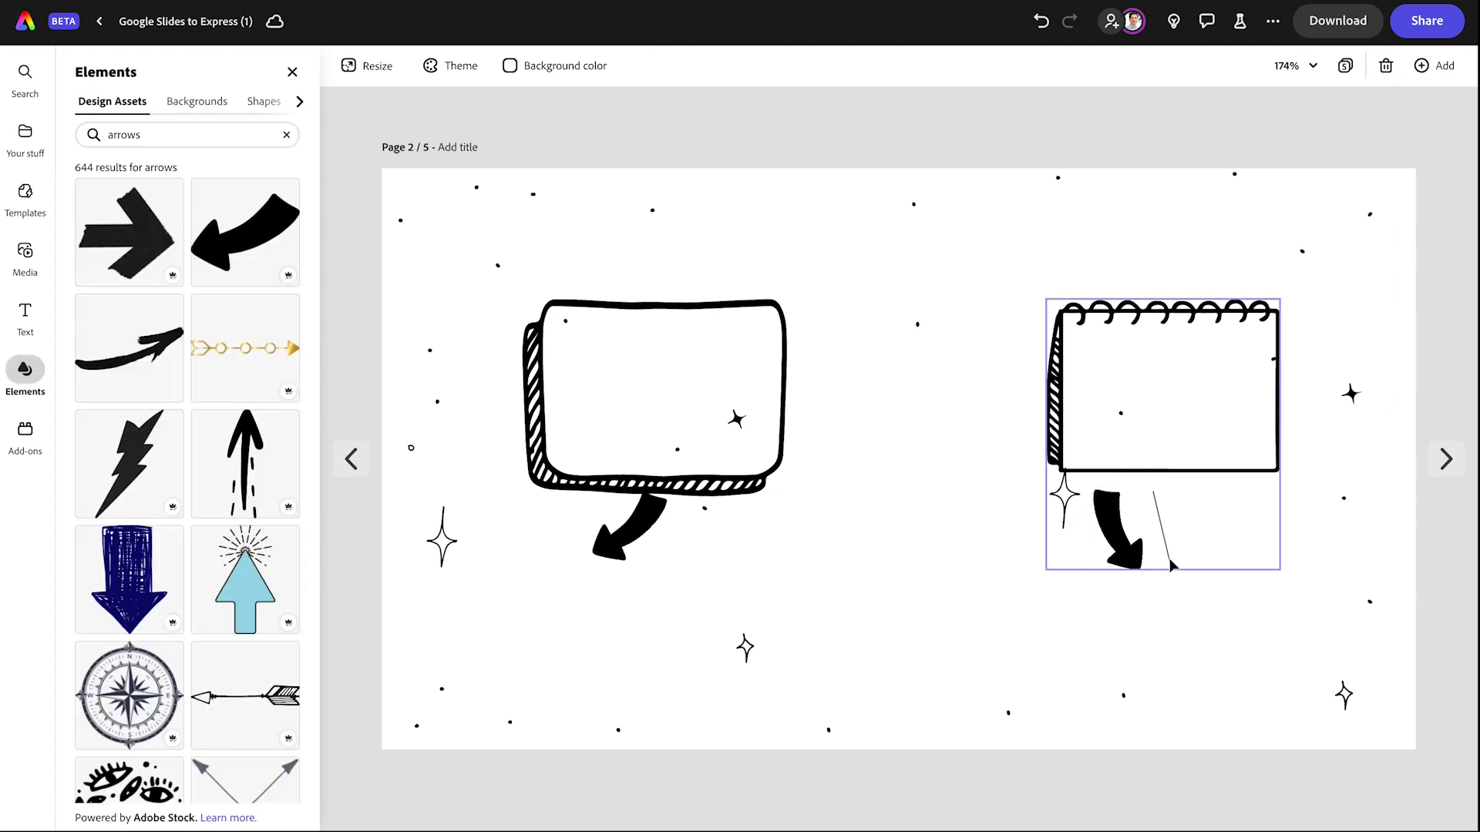
click(1169, 562)
key(Delete)
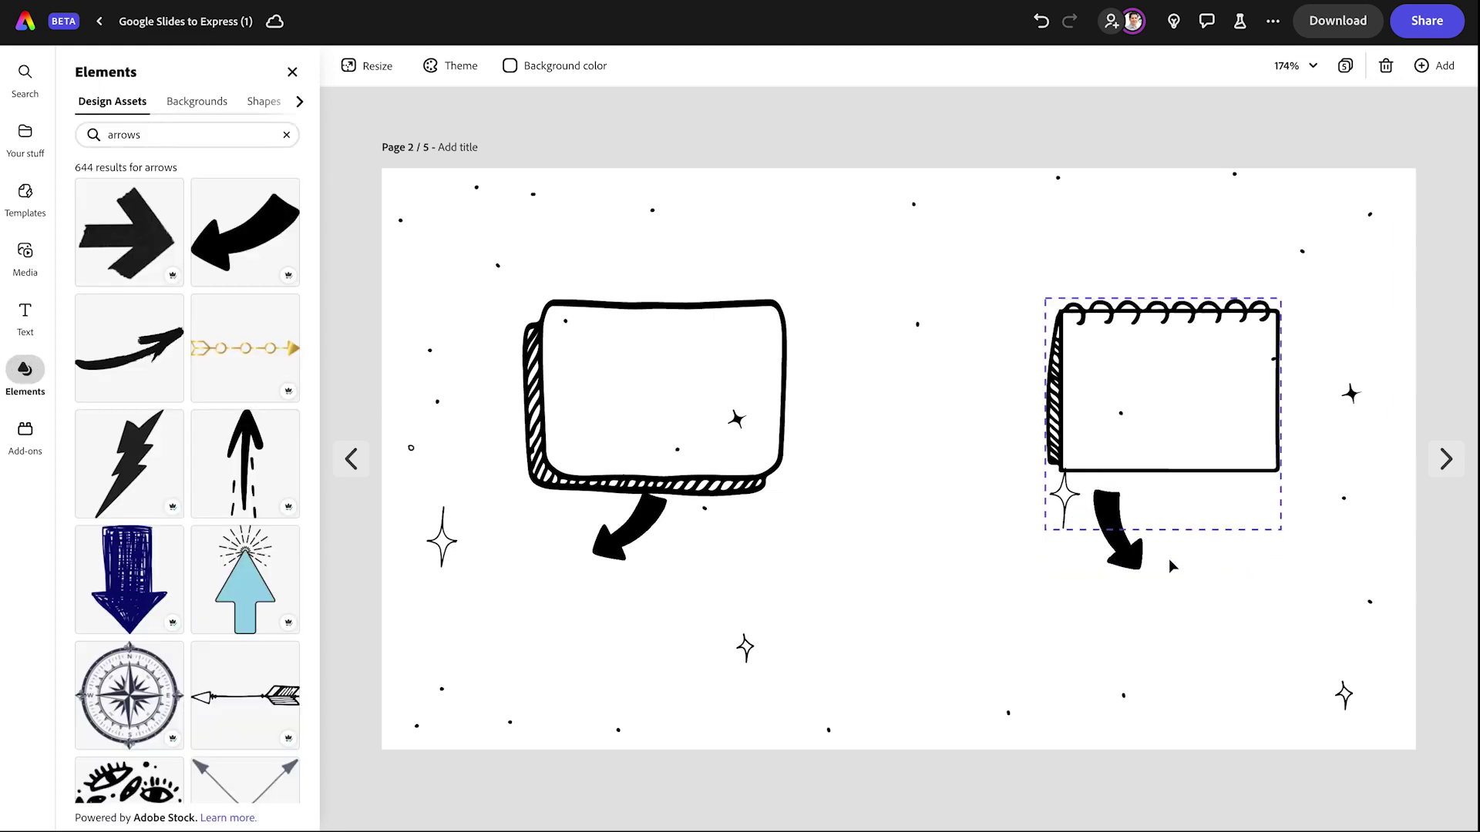
drag(1119, 531, 1168, 537)
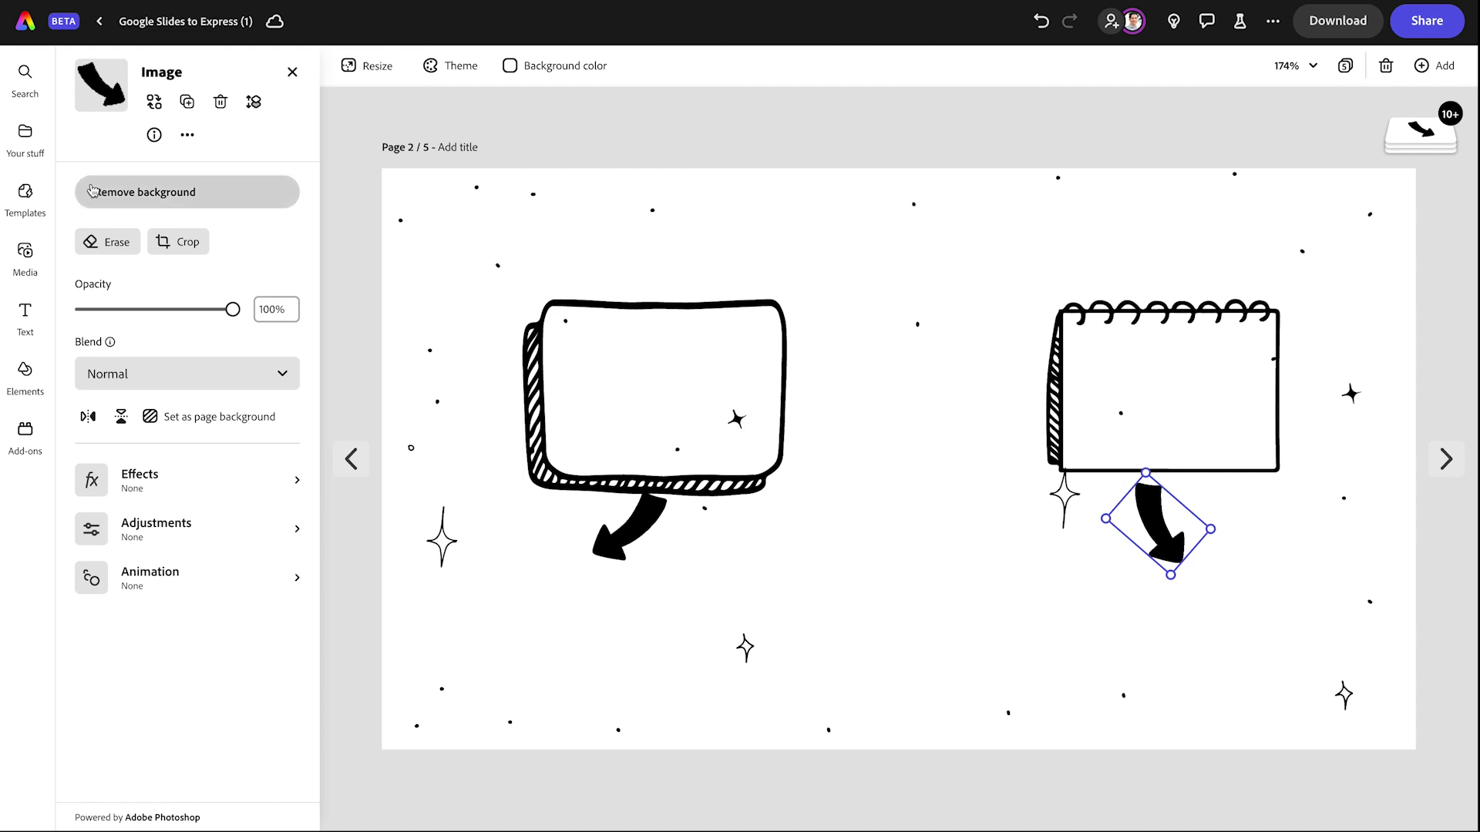
Give page 2 the same lined notebook-paper background image used on page 1
click(351, 460)
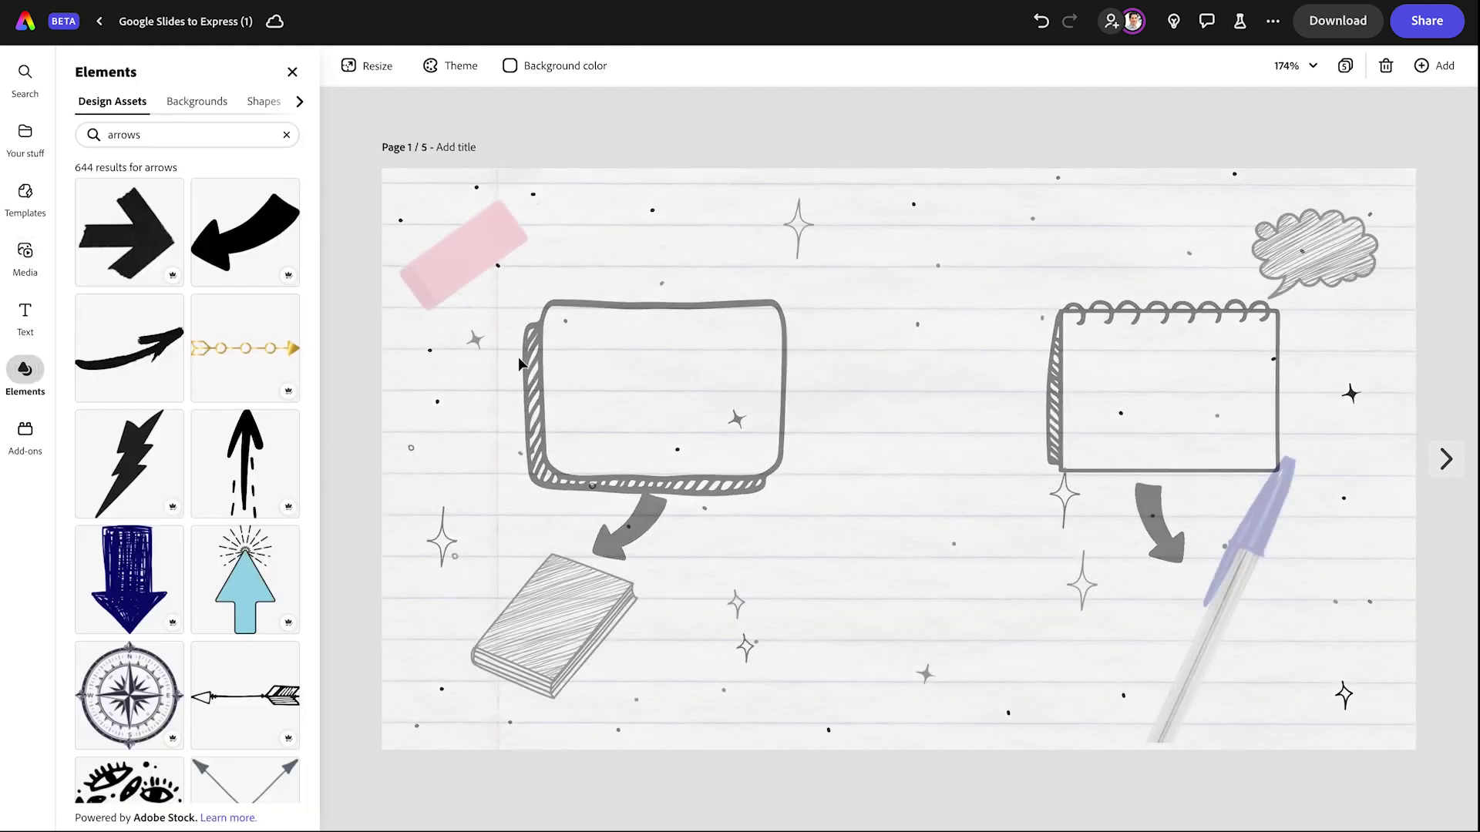
click(640, 188)
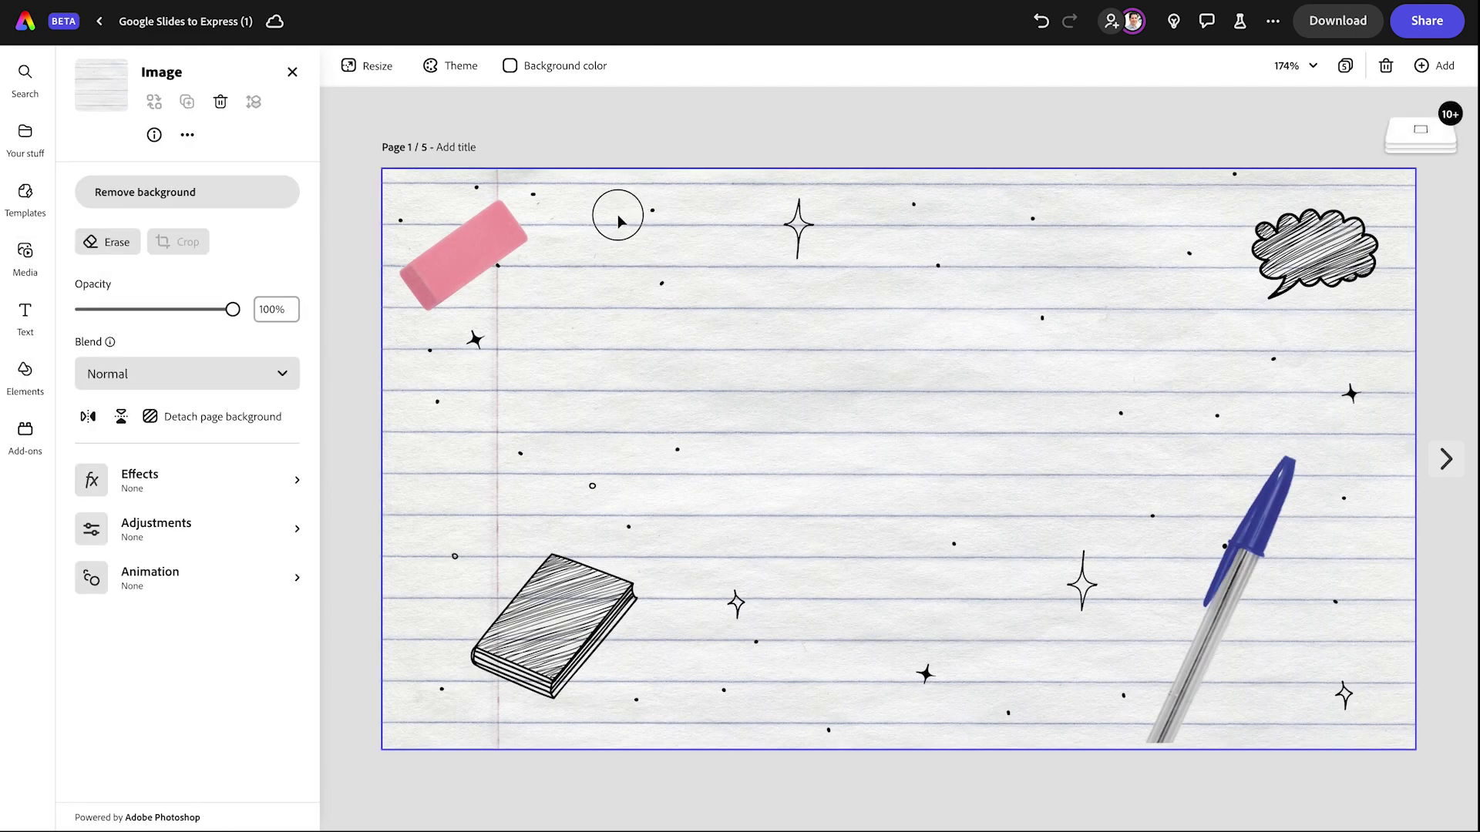
click(606, 202)
click(1446, 459)
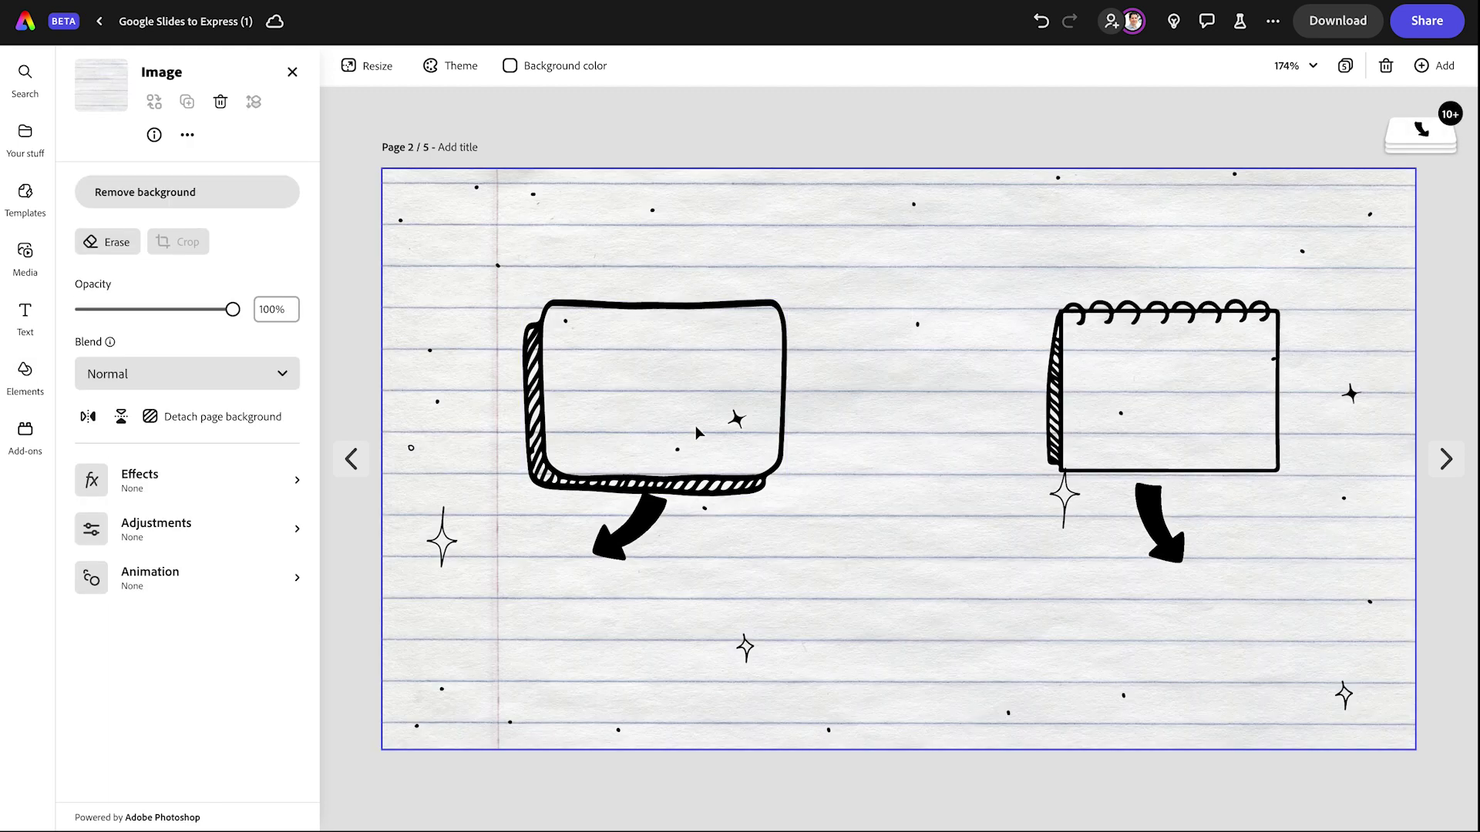
Add a plain square from Elements > Shapes after clearing the arrows search
click(26, 373)
click(264, 101)
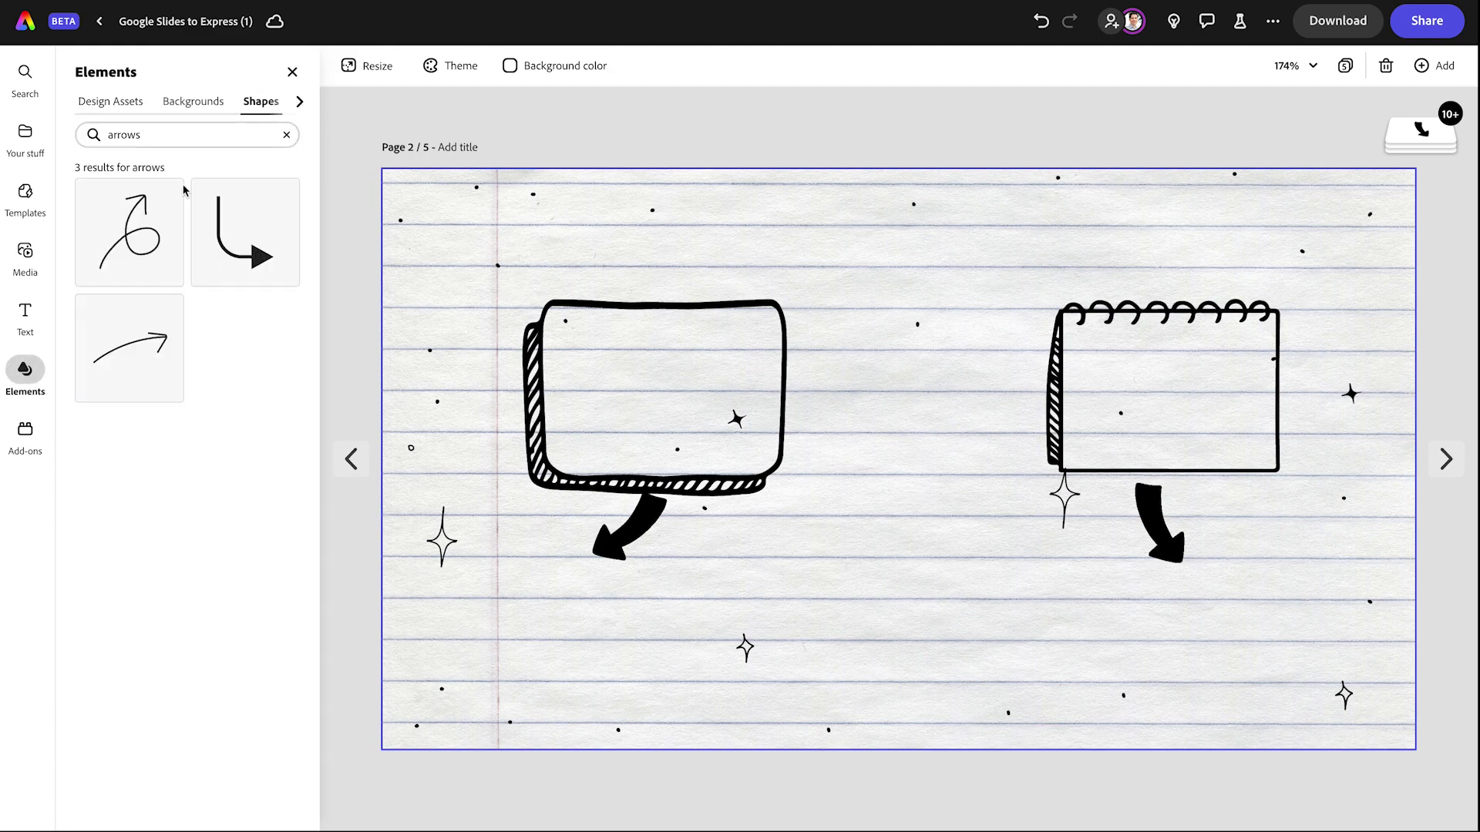
click(286, 137)
mouse_move(294, 370)
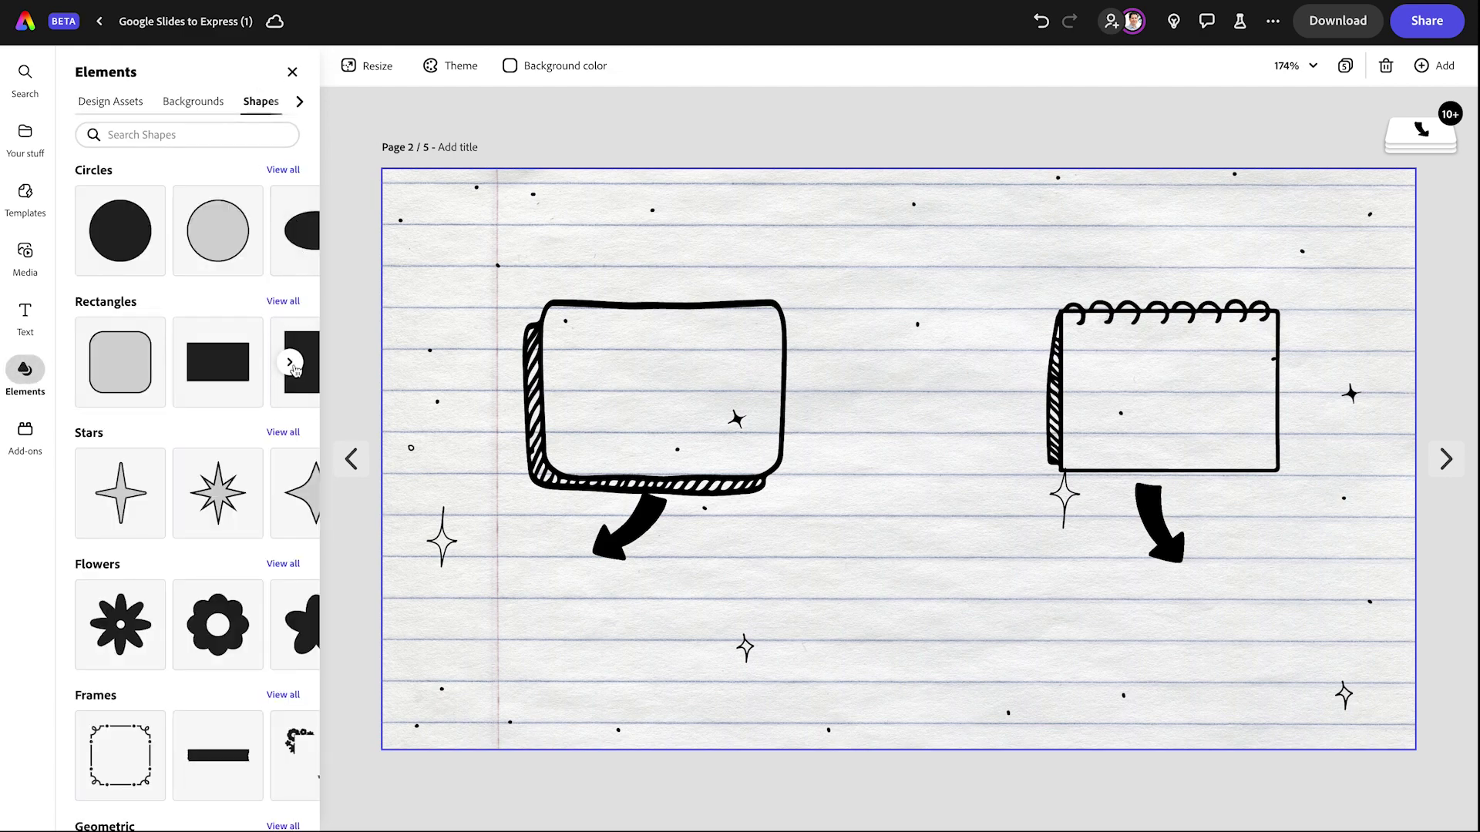
click(298, 398)
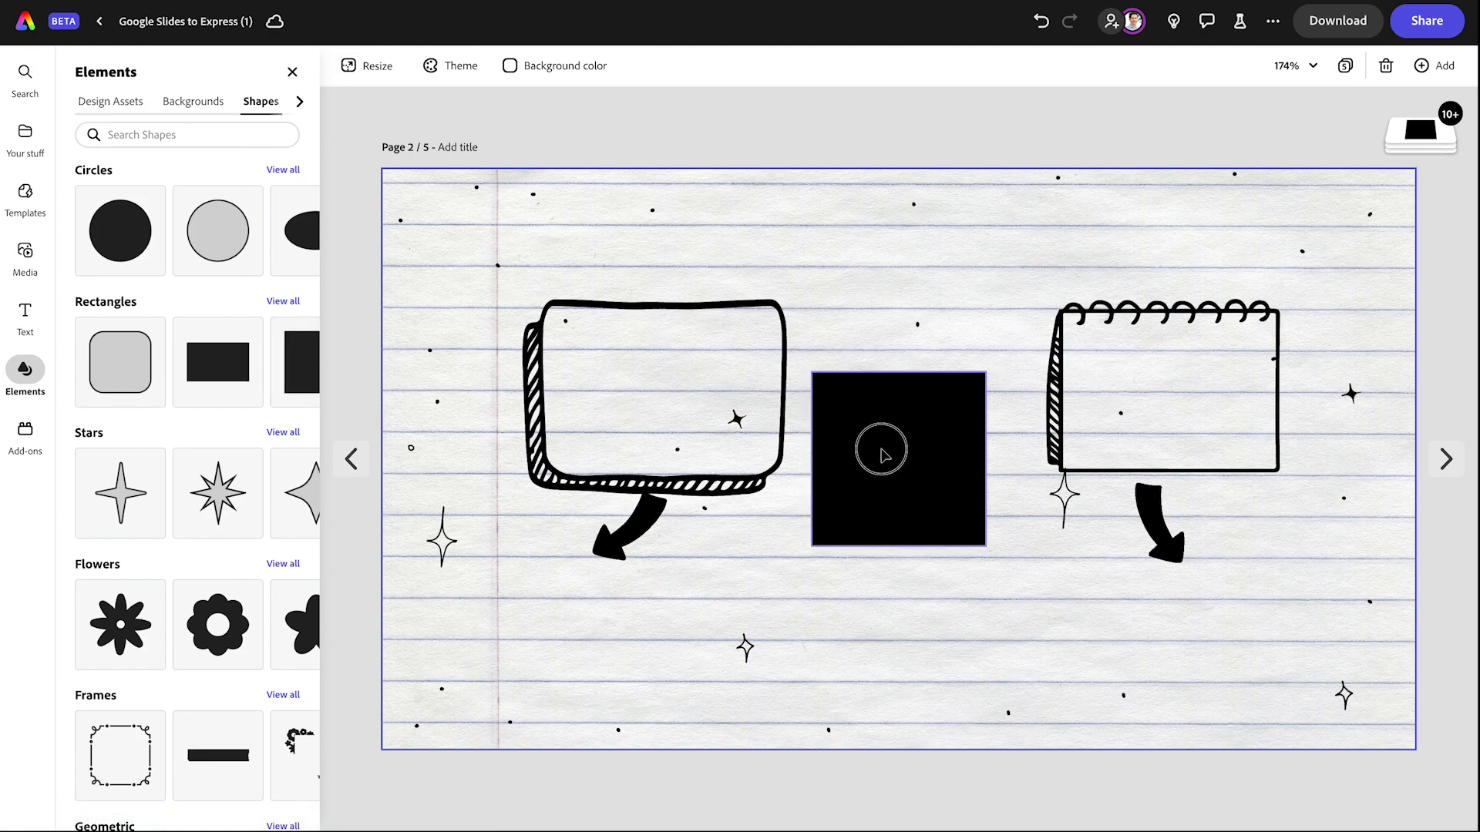
Fit the rectangle inside the left box frame and set corner roundness to 9
drag(885, 446, 614, 381)
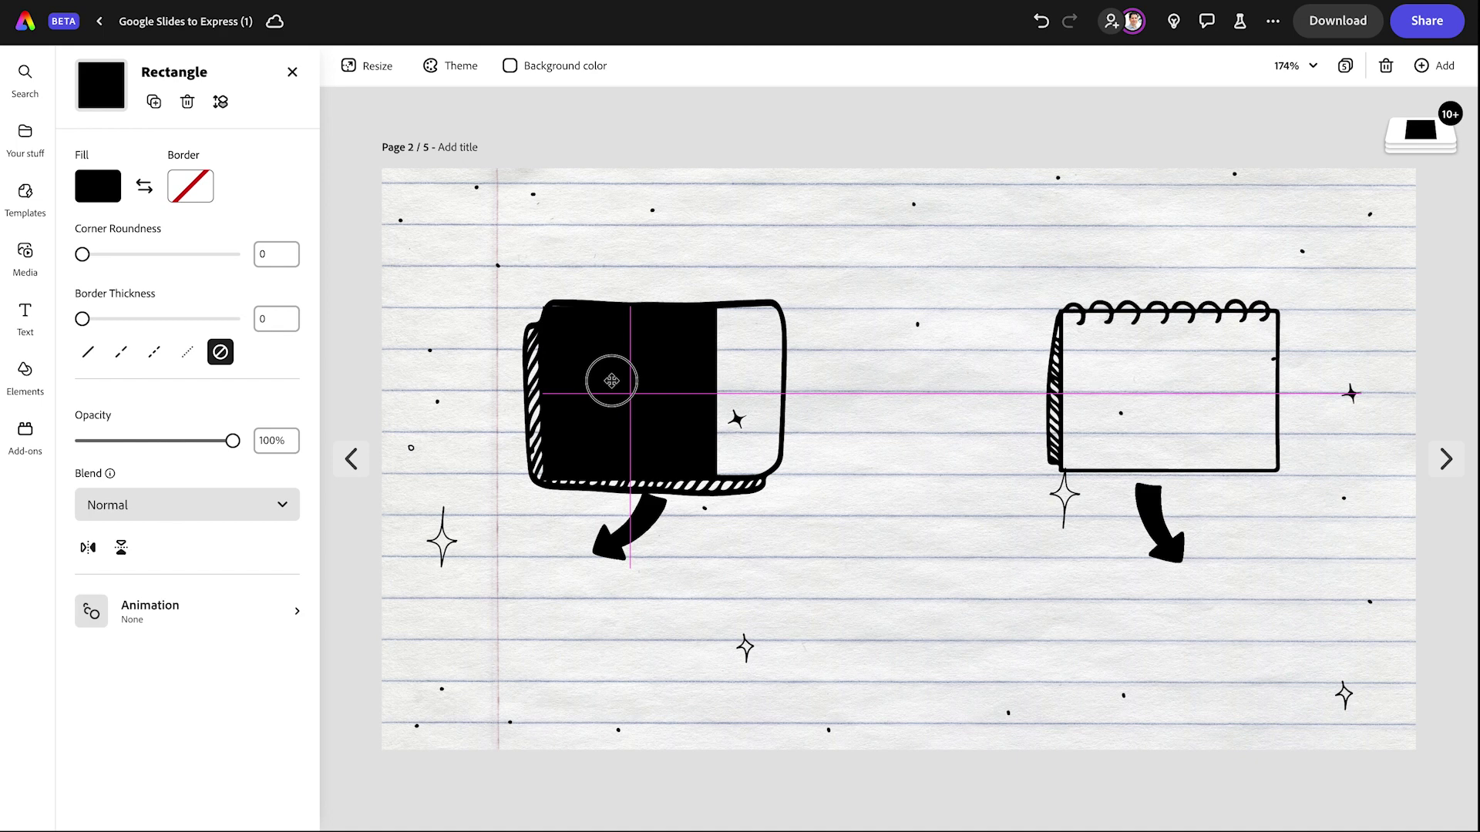
drag(611, 381, 615, 385)
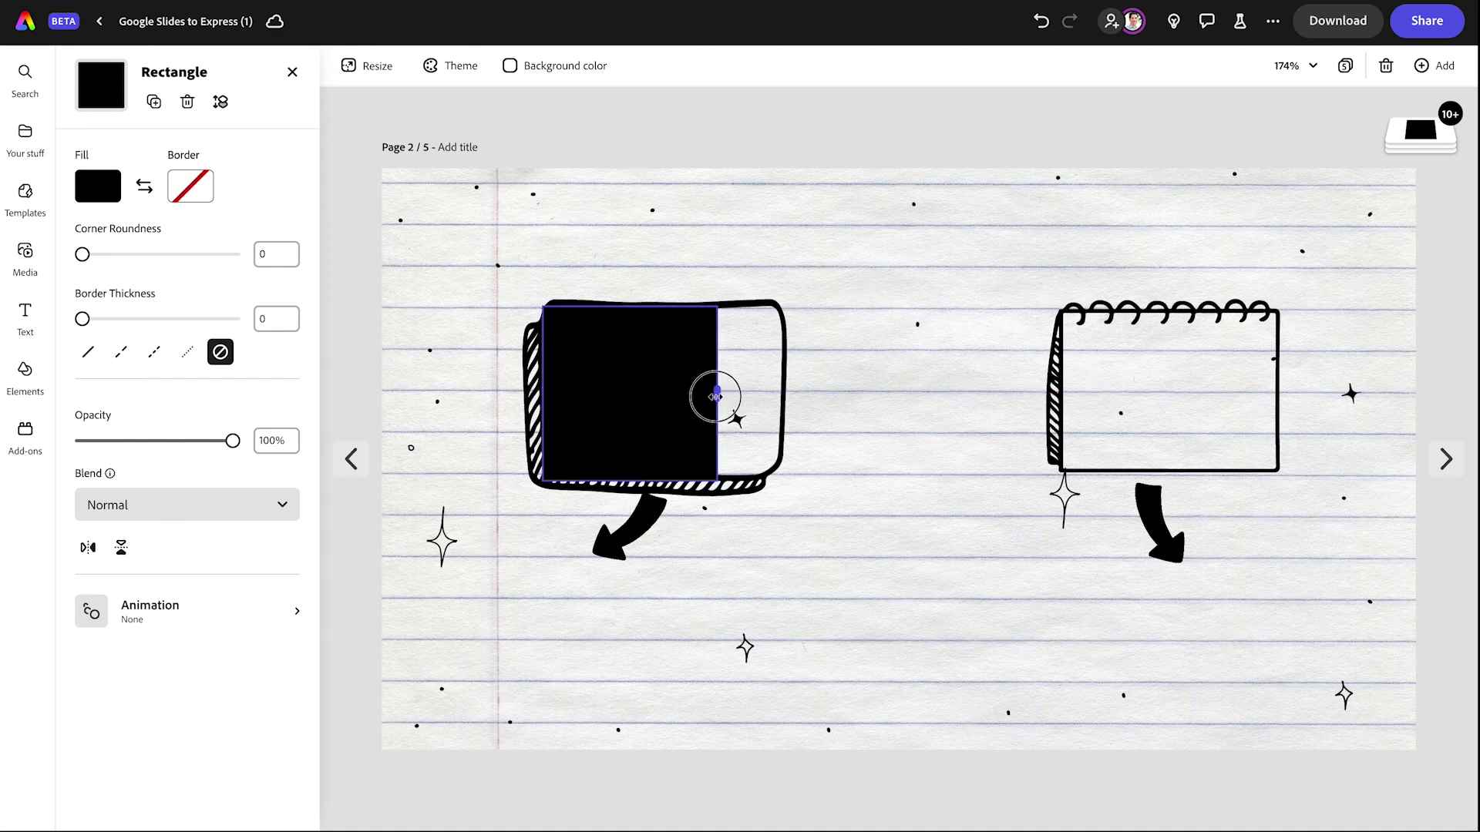
drag(715, 394, 783, 398)
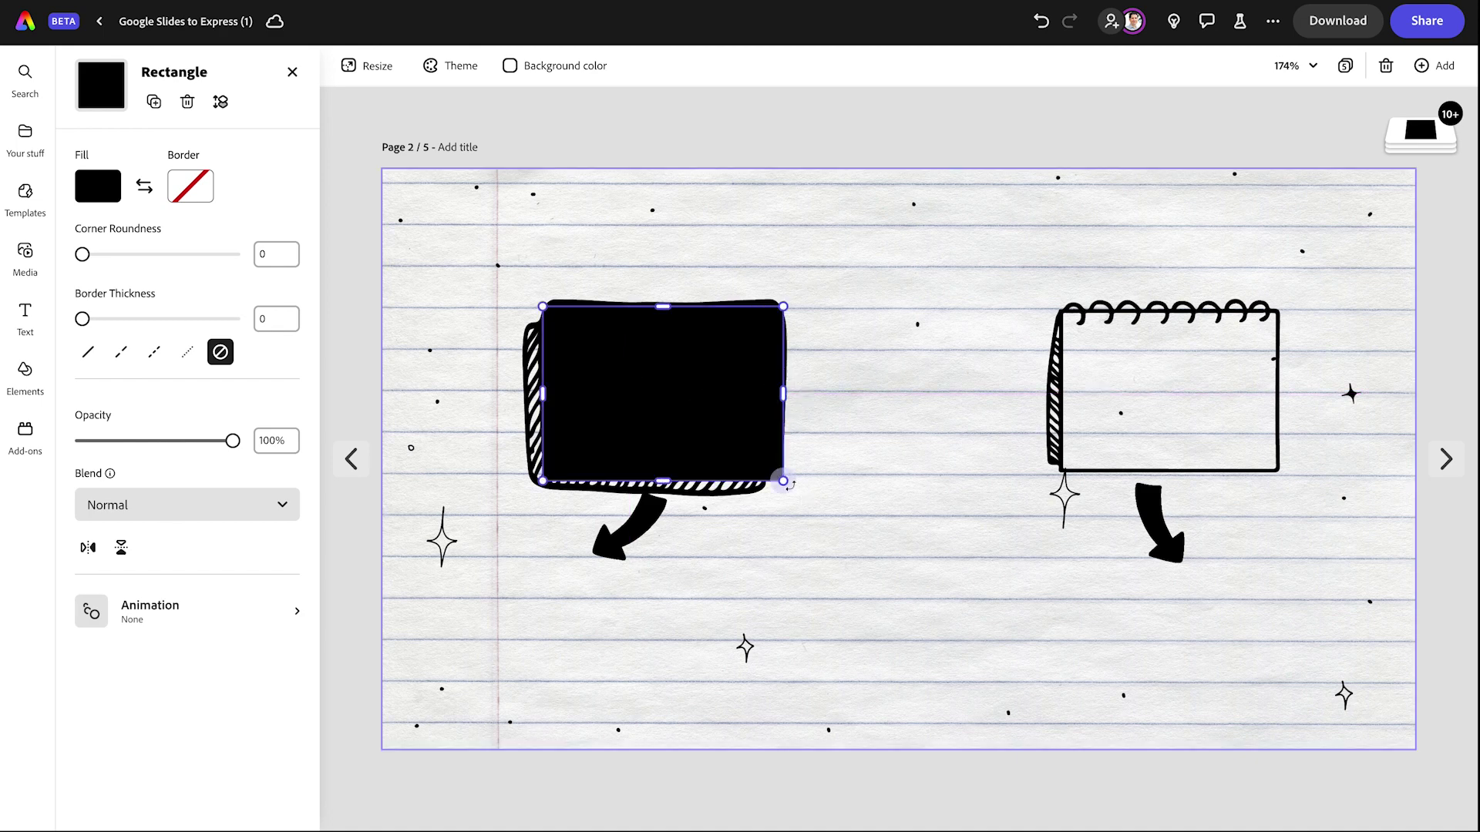
drag(780, 480, 782, 481)
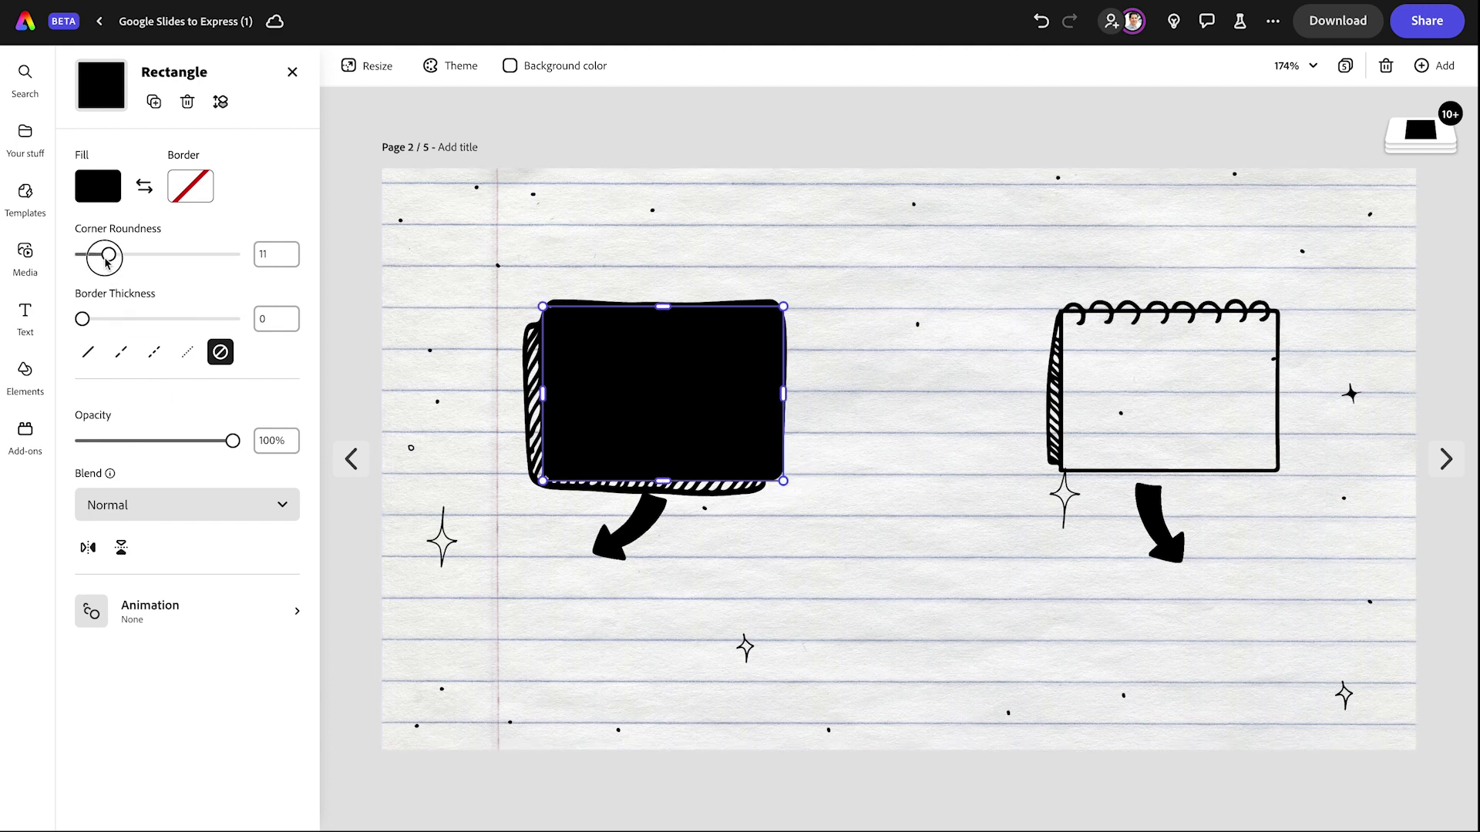
mouse_move(106, 262)
mouse_down()
mouse_move(127, 258)
mouse_move(113, 258)
mouse_up()
drag(644, 380, 645, 387)
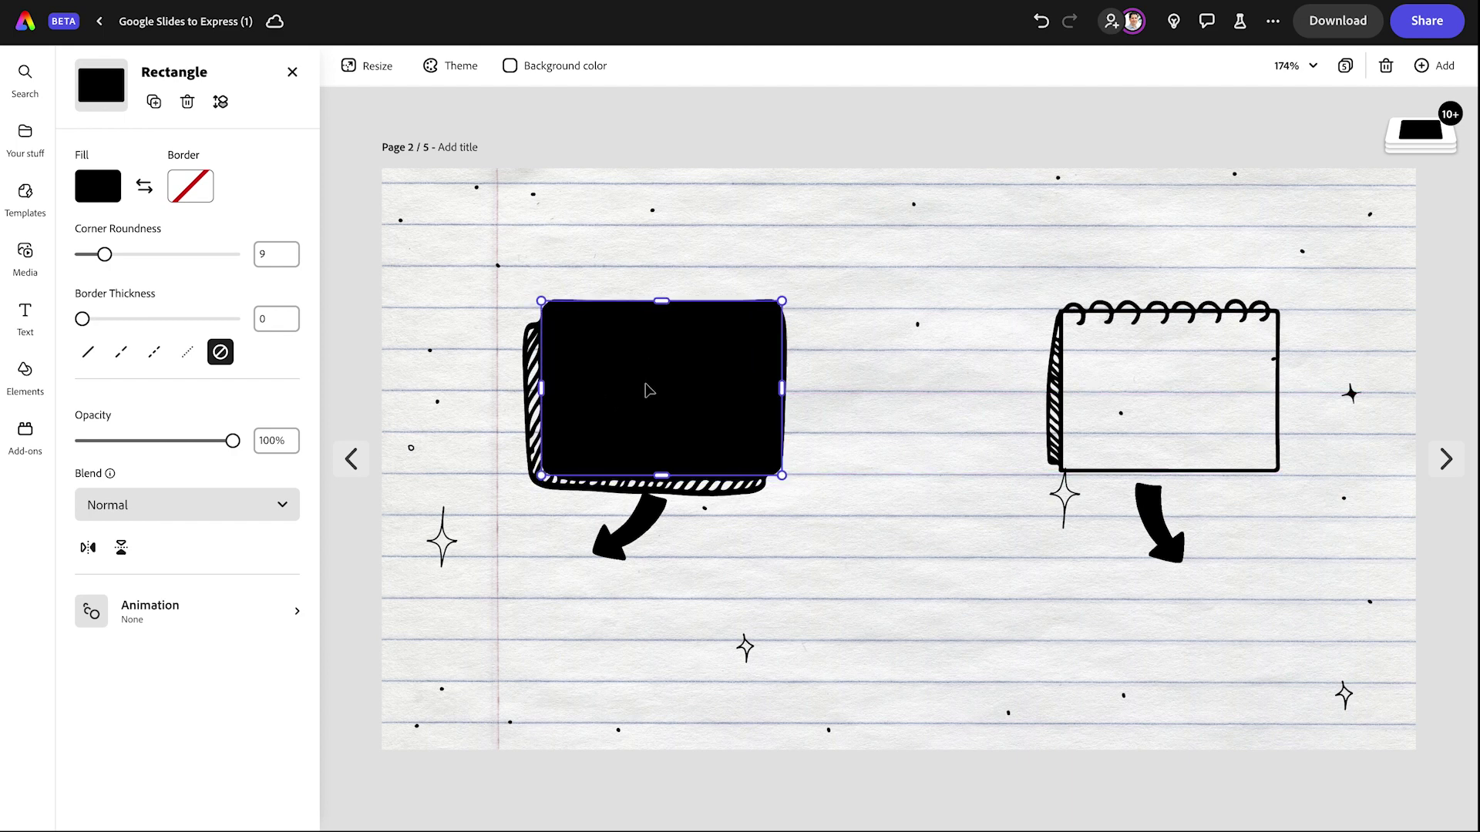
Fill the rectangle light blue at 45% opacity and move it behind the frame outline
click(95, 194)
click(179, 454)
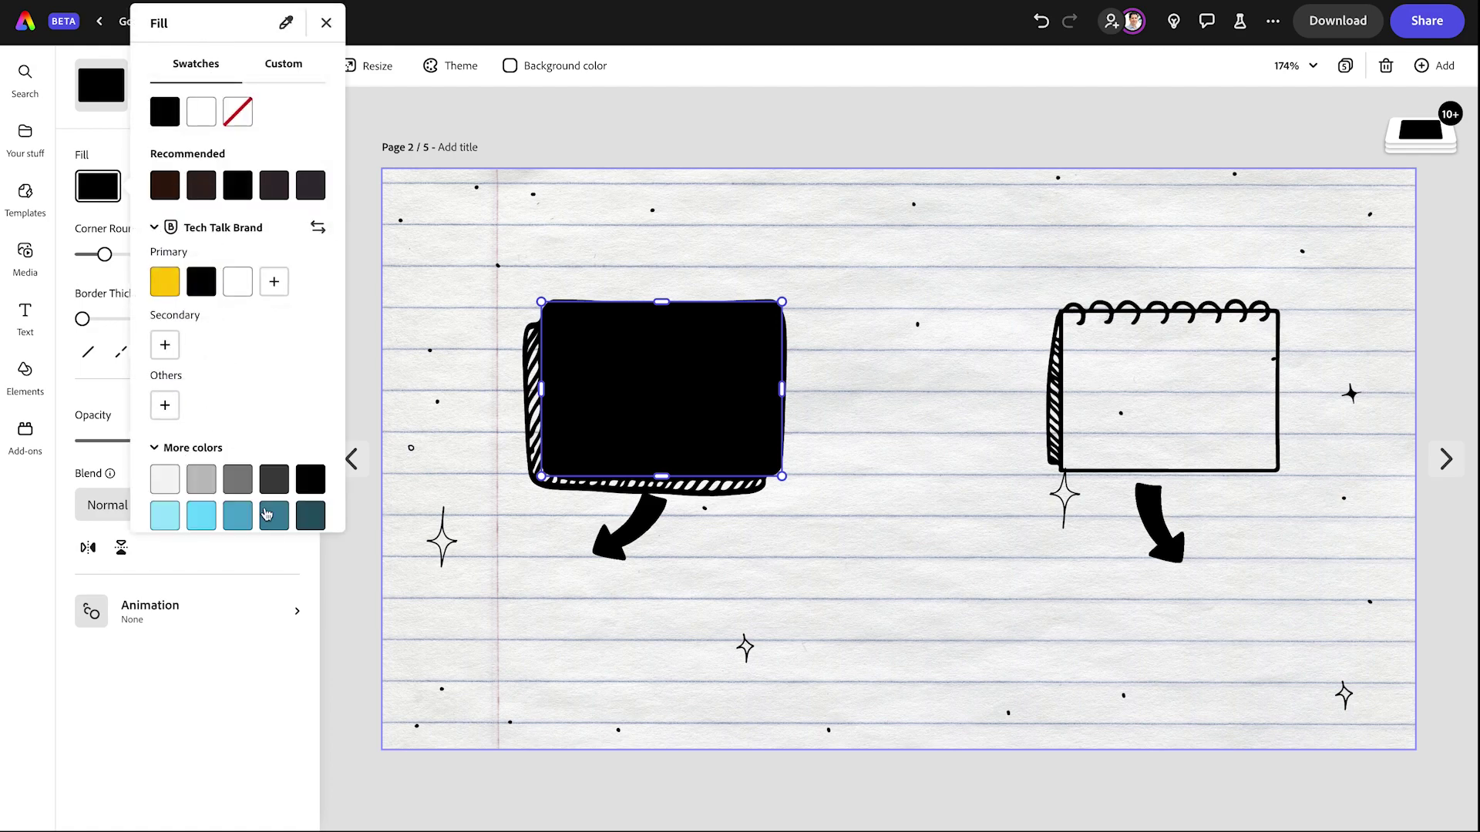
click(164, 520)
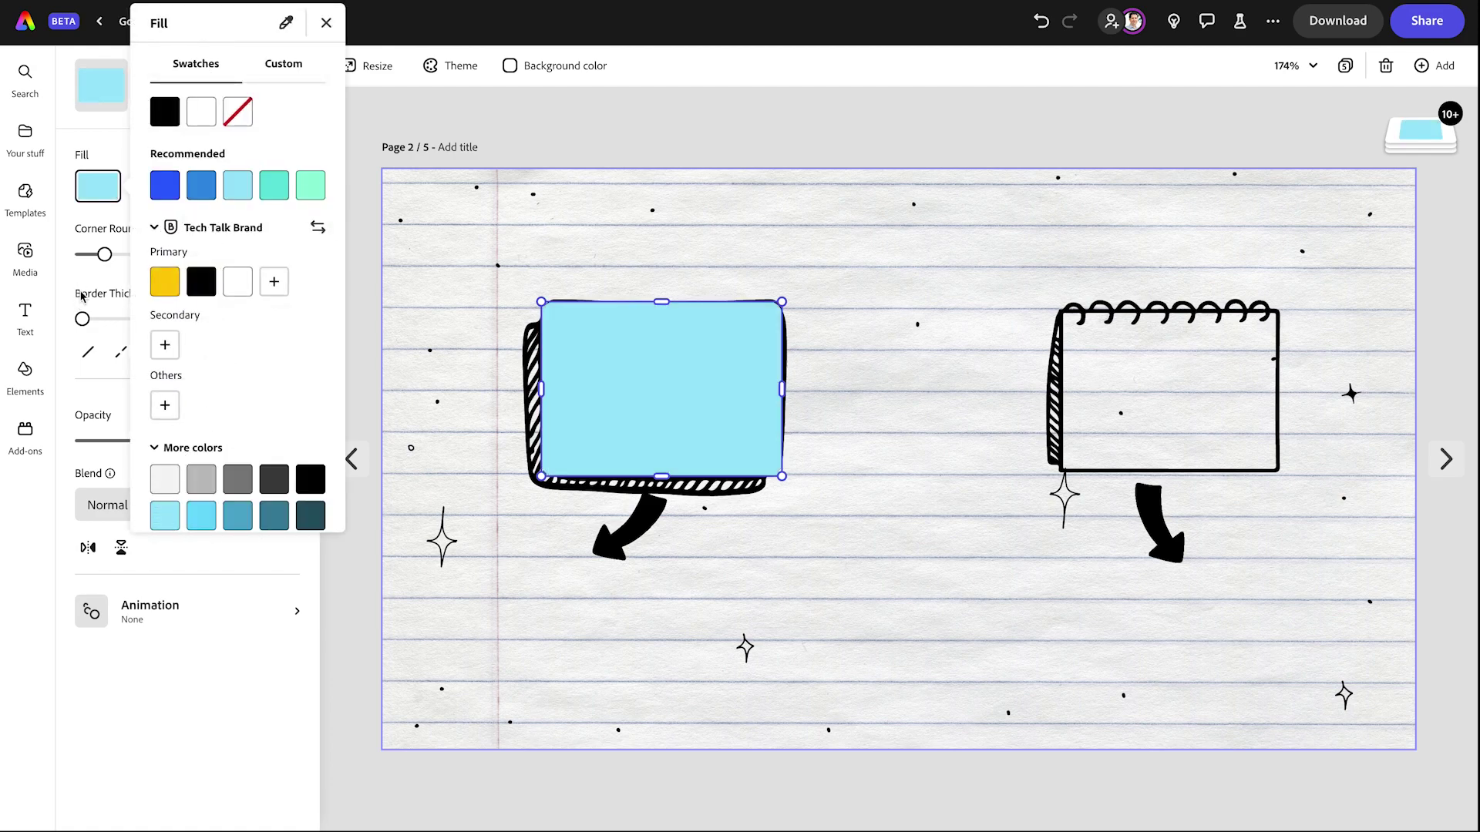
click(98, 275)
drag(232, 440, 146, 440)
click(890, 428)
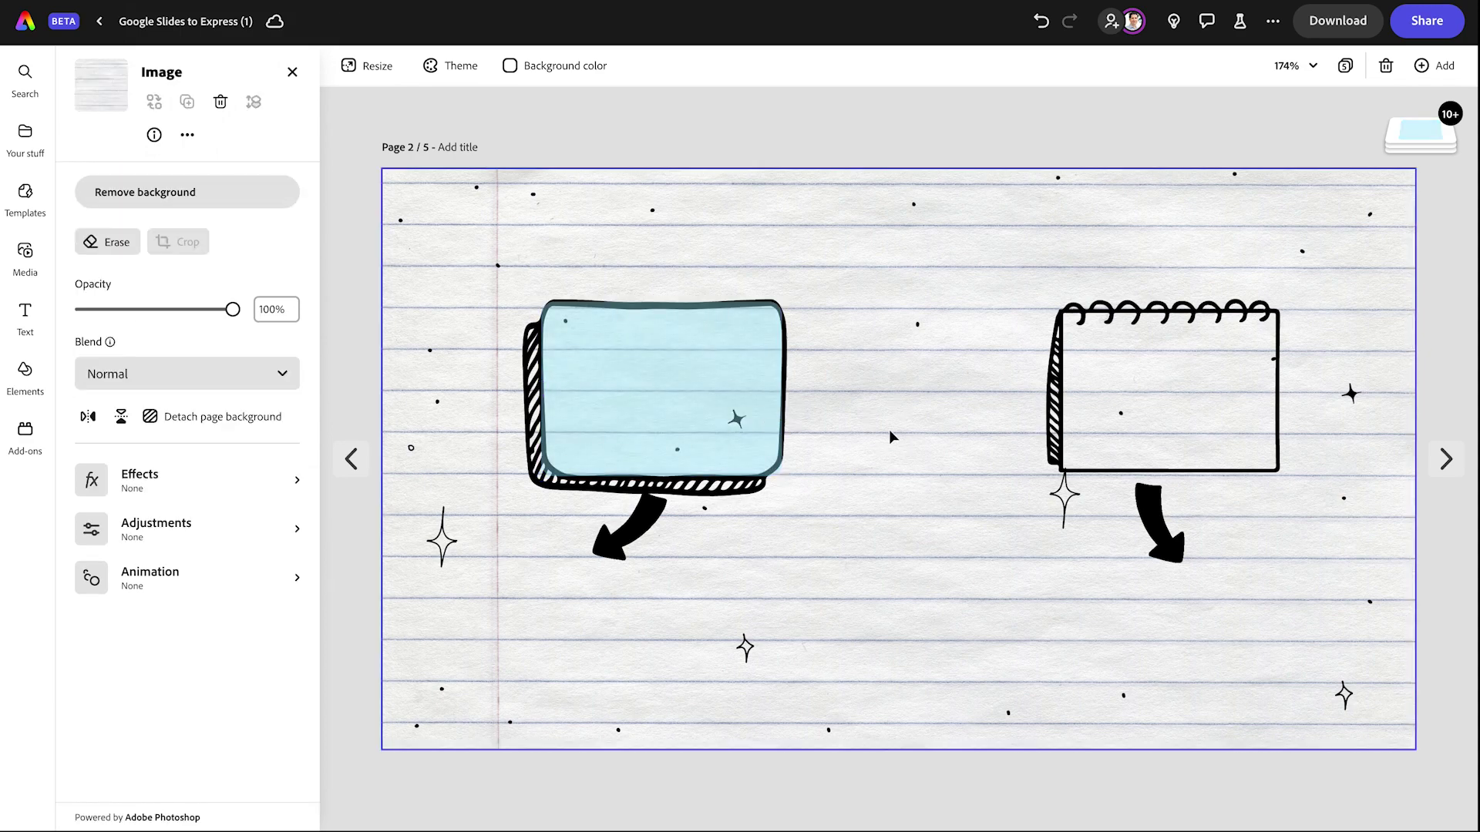
click(706, 378)
click(1420, 127)
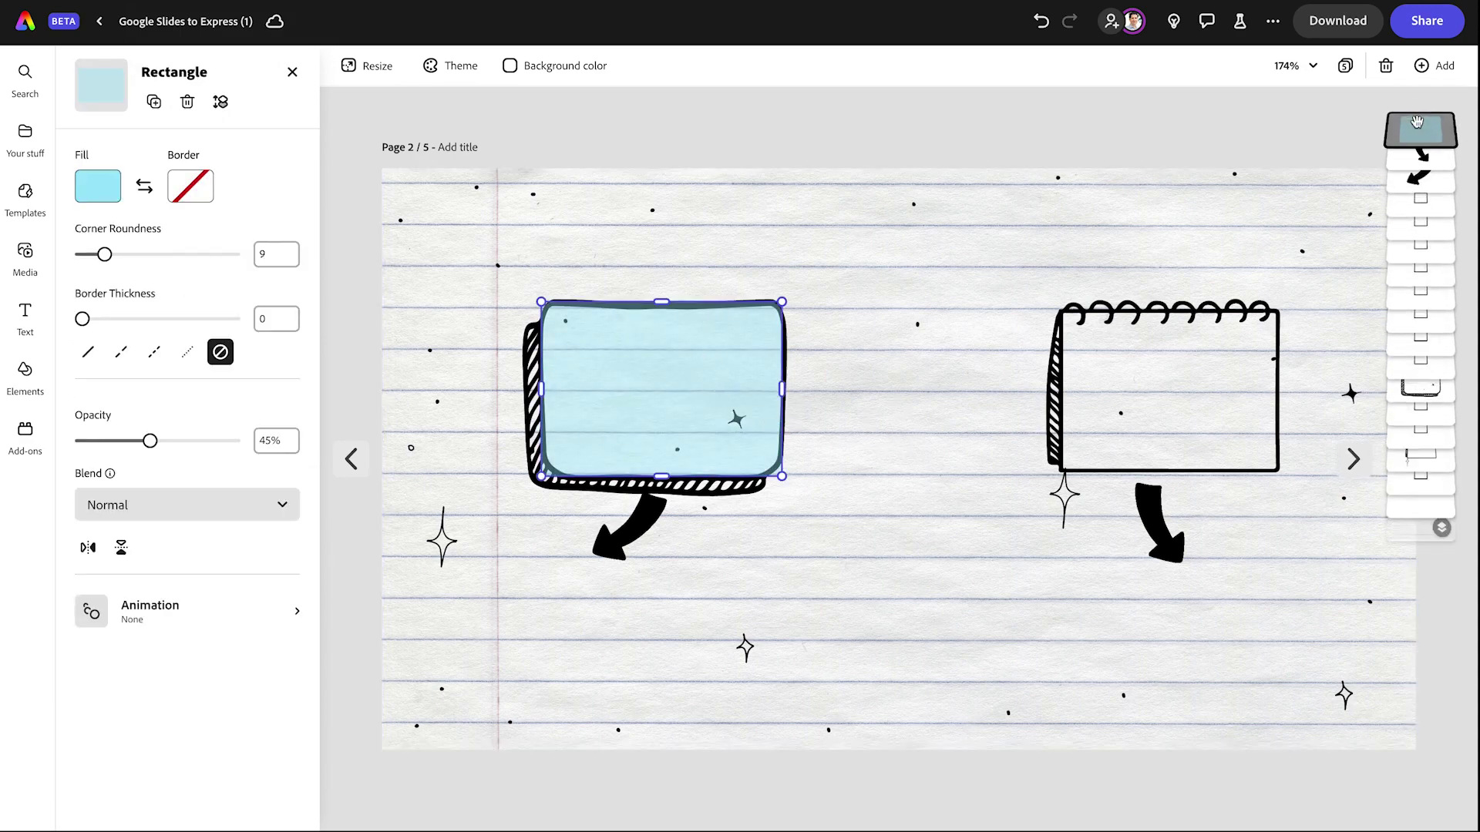
drag(1412, 441, 1413, 448)
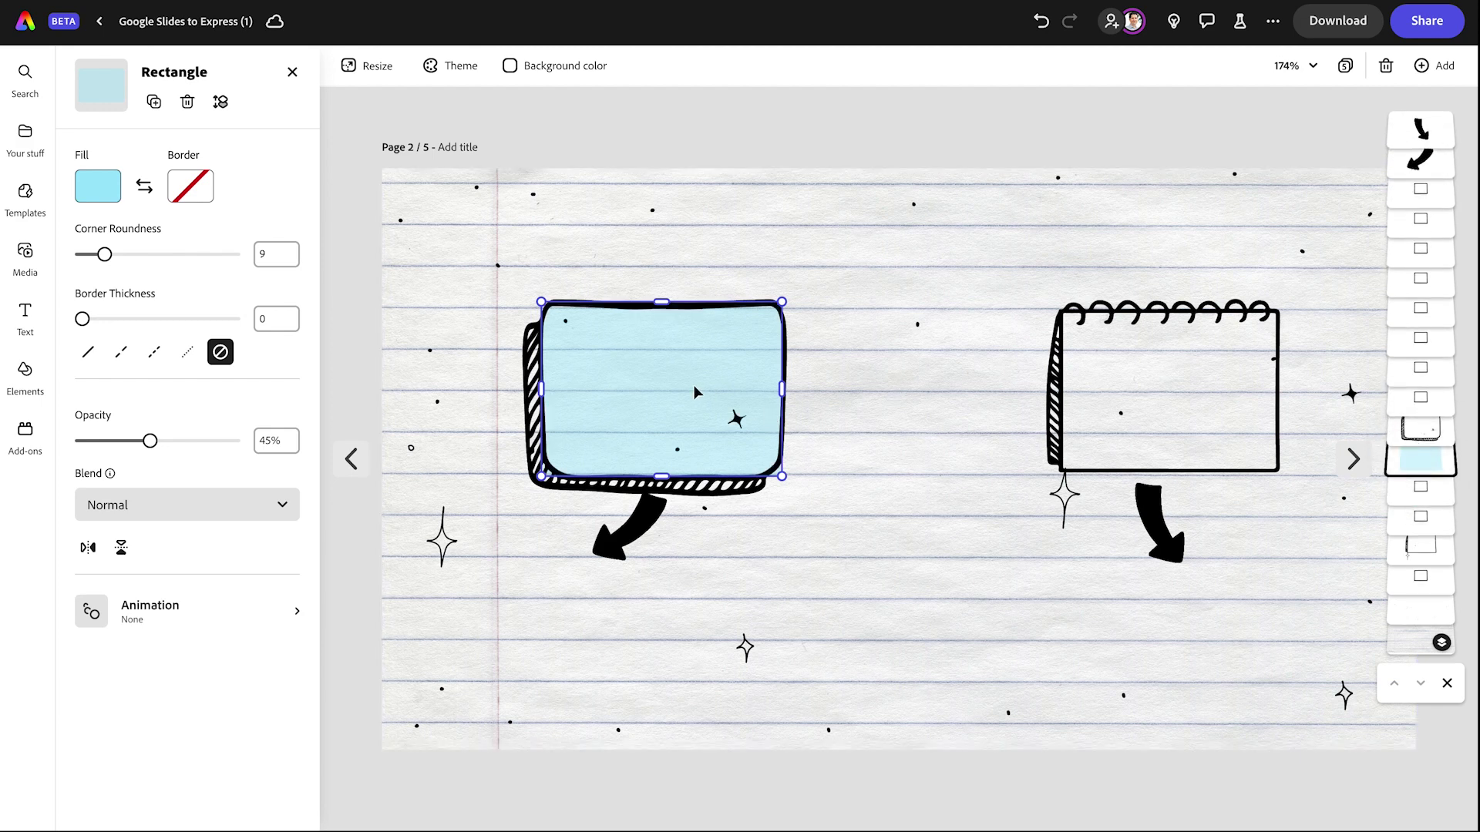
Fit a copy of the blue rectangle into the notebook frame, behind its outline
drag(667, 386, 1181, 399)
click(659, 384)
drag(1299, 485, 1276, 469)
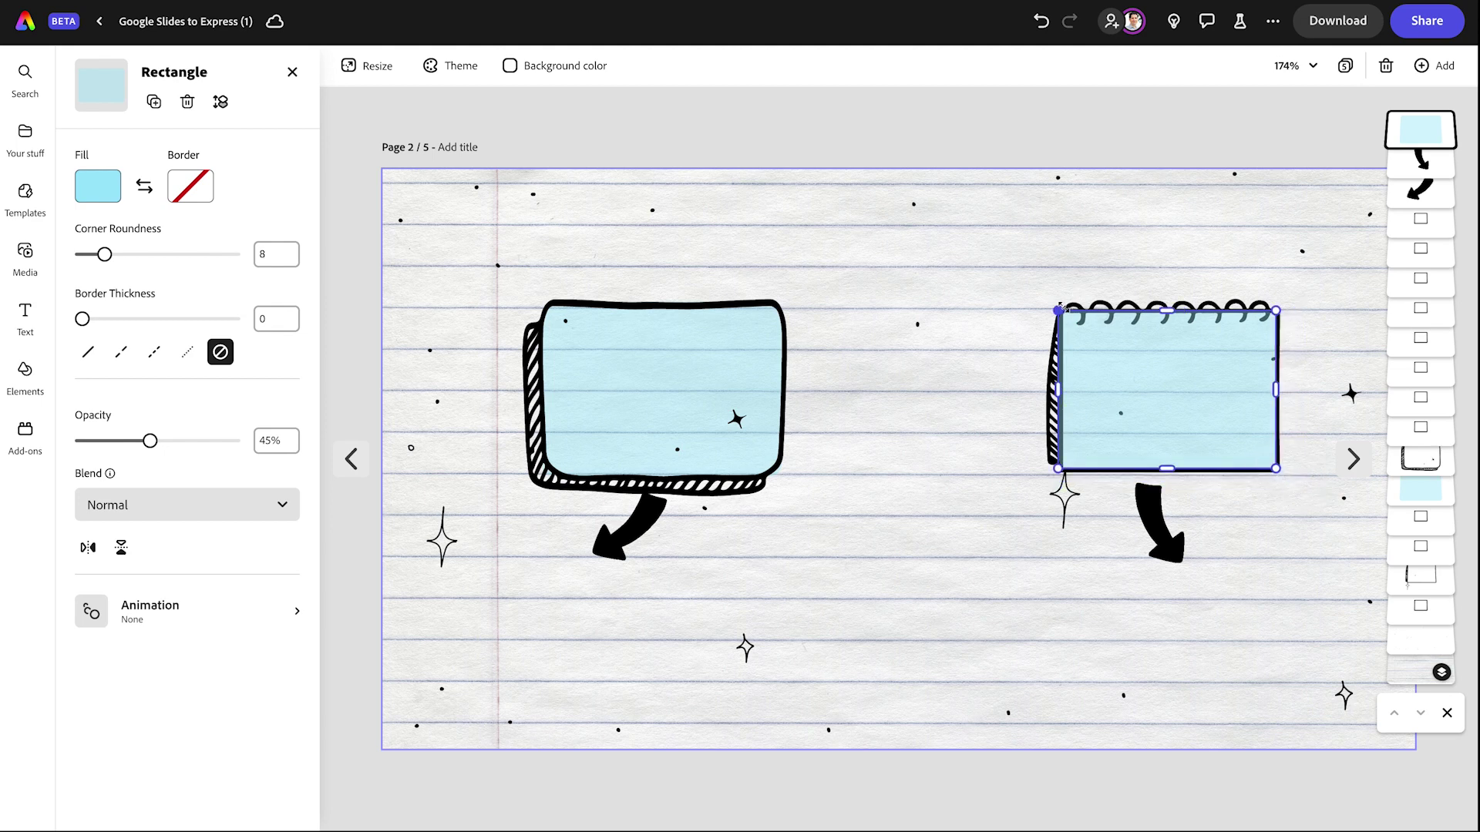
drag(1059, 309, 1061, 310)
drag(1420, 131, 1391, 543)
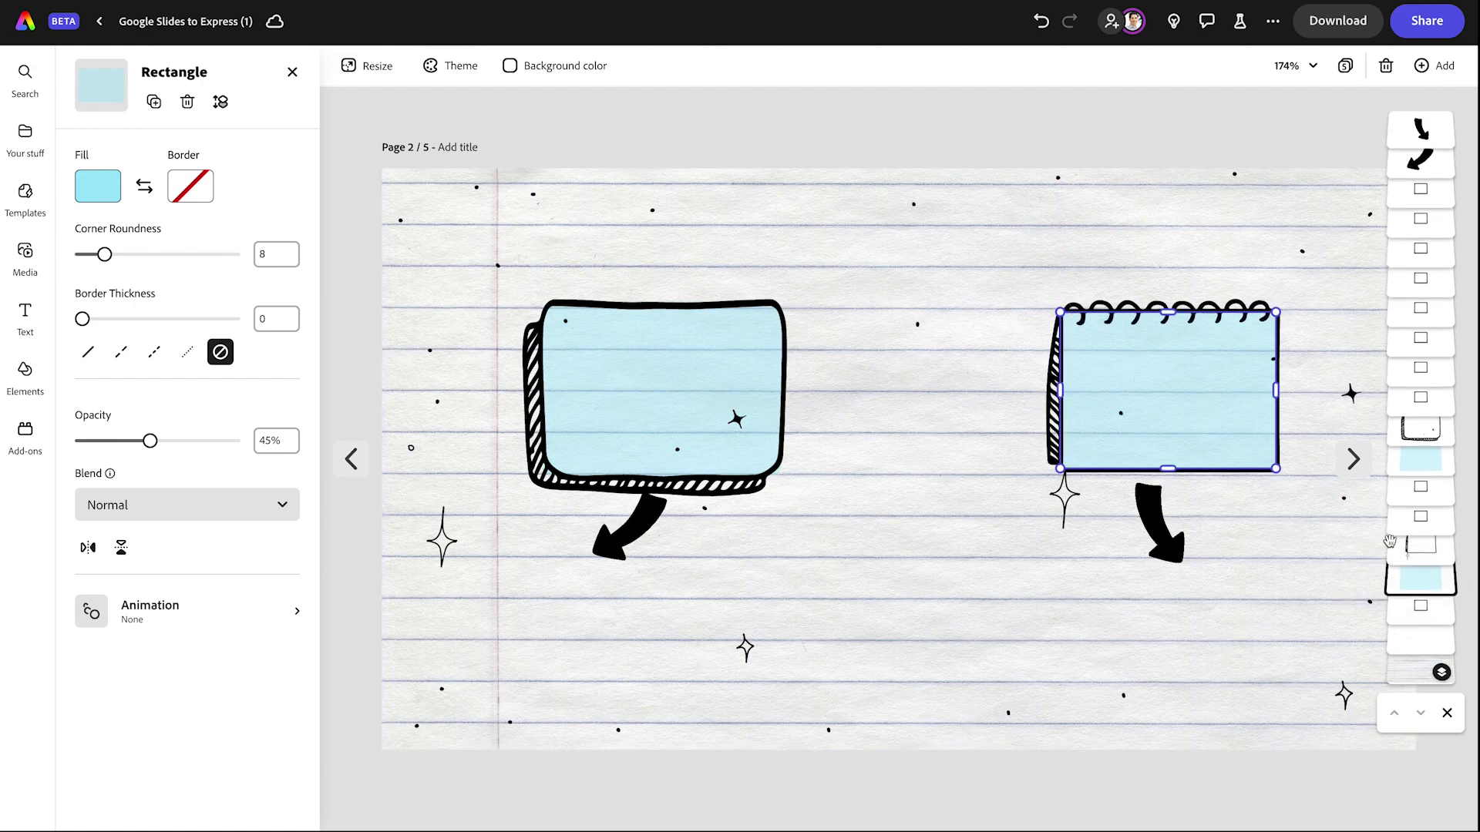
click(1068, 164)
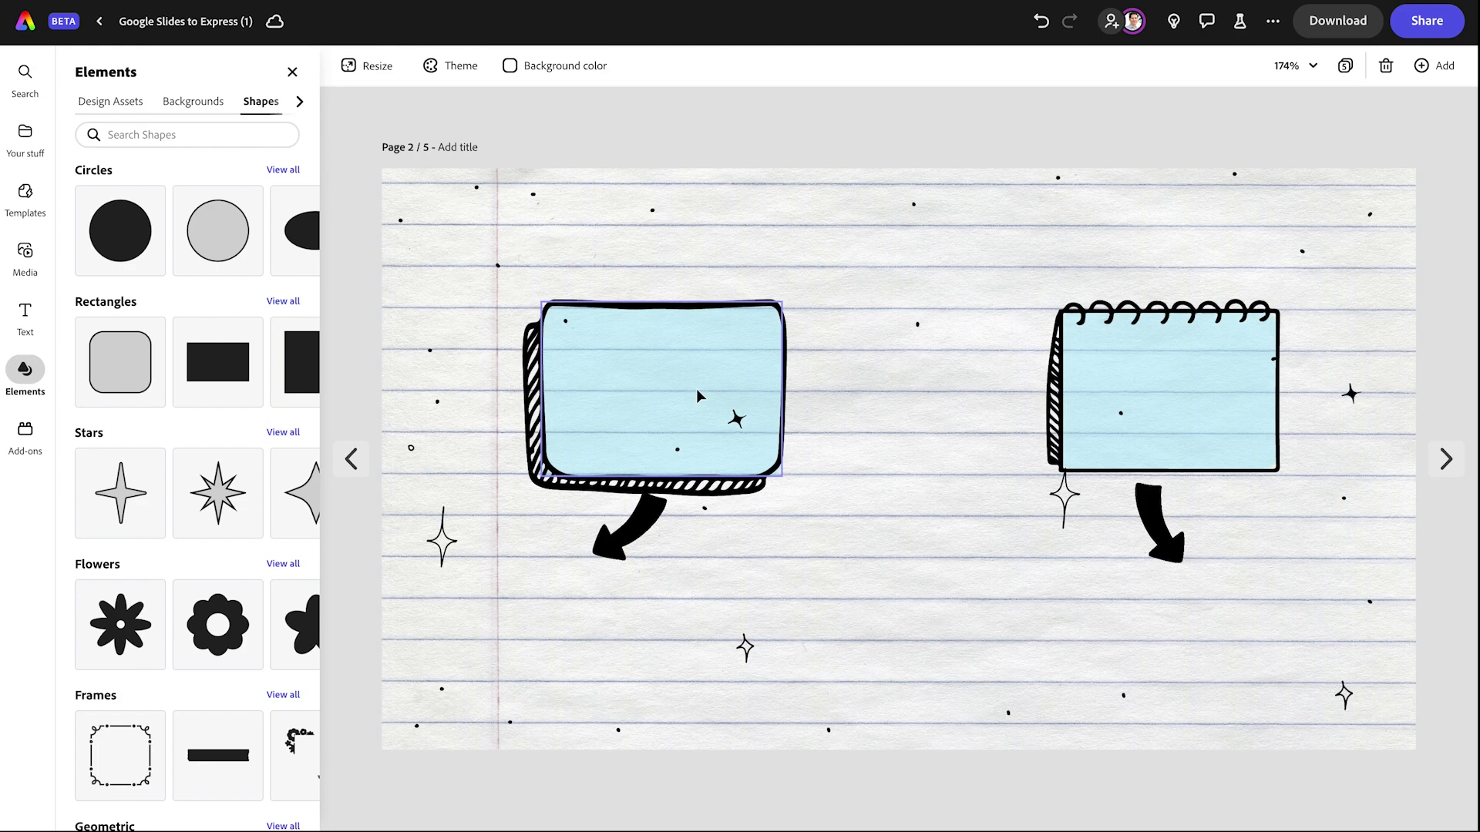
Delete the notebook background image from page 3
click(1449, 461)
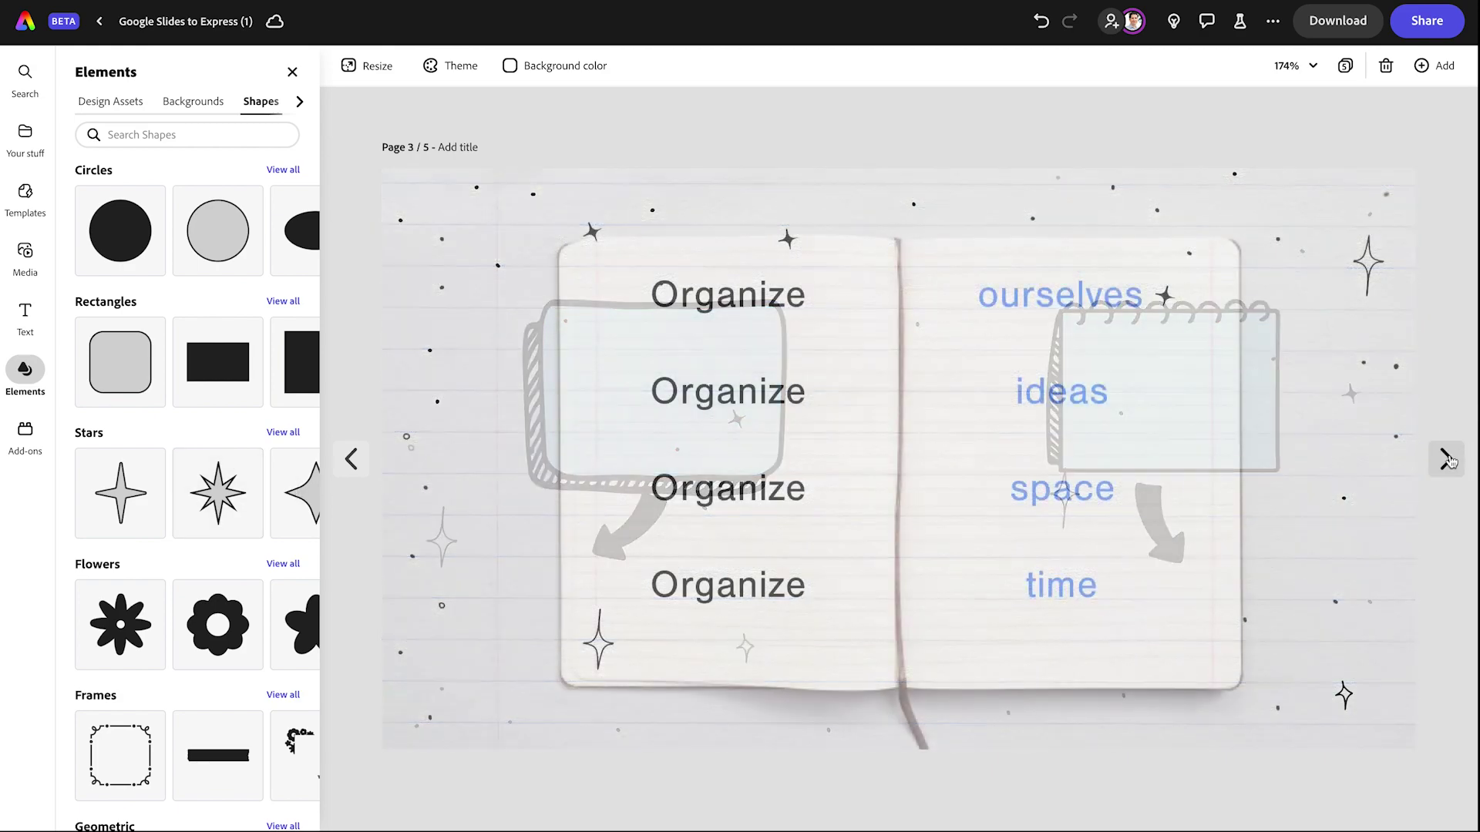
click(418, 189)
key(Delete)
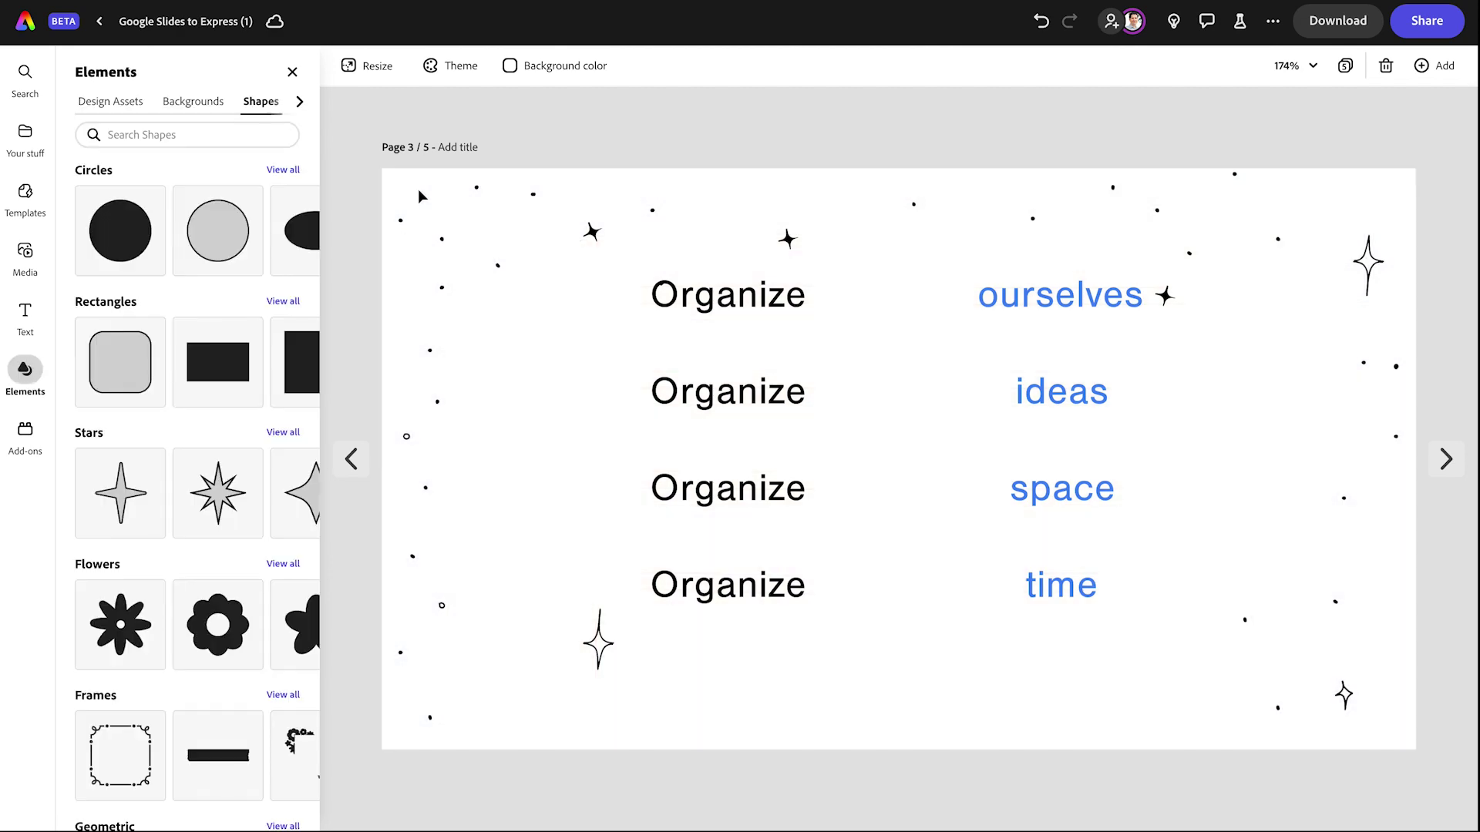
Search the Media stock photos for 'notebook' and browse the results
click(24, 252)
click(166, 236)
text(no)
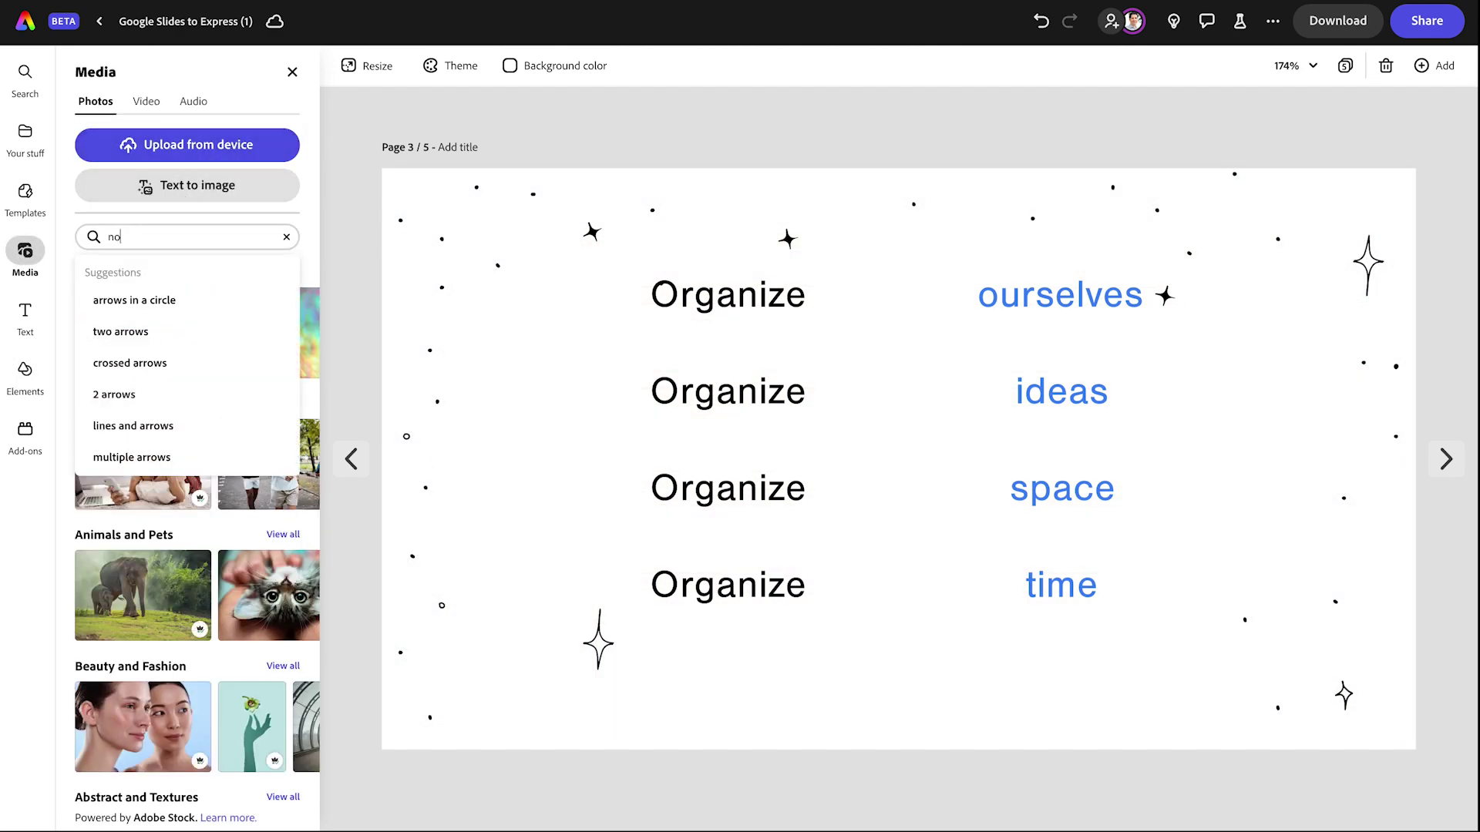
text(te oo)
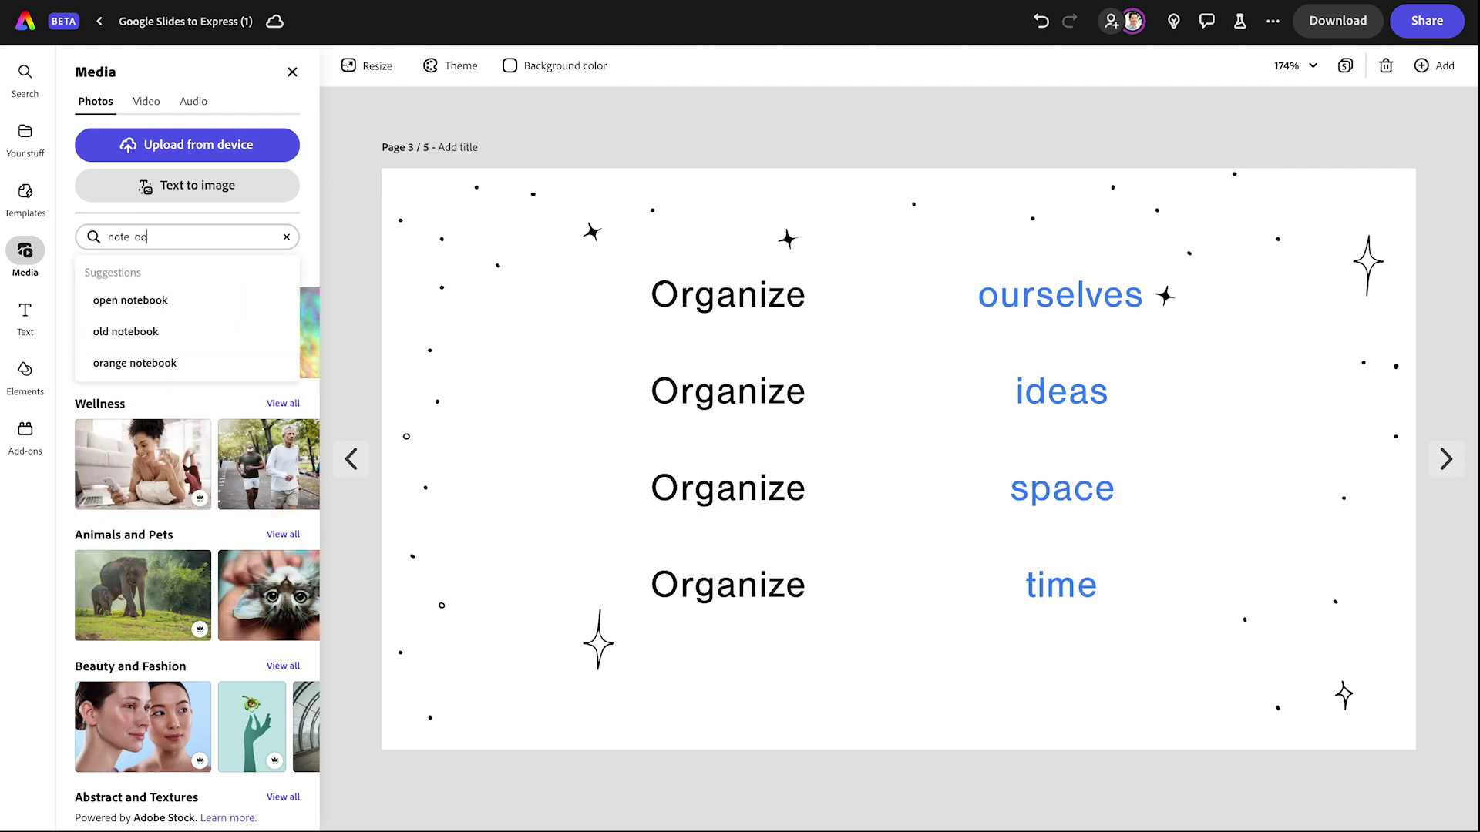
key(BackSpace)
key(BackSpace)
text(bo)
key(BackSpace)
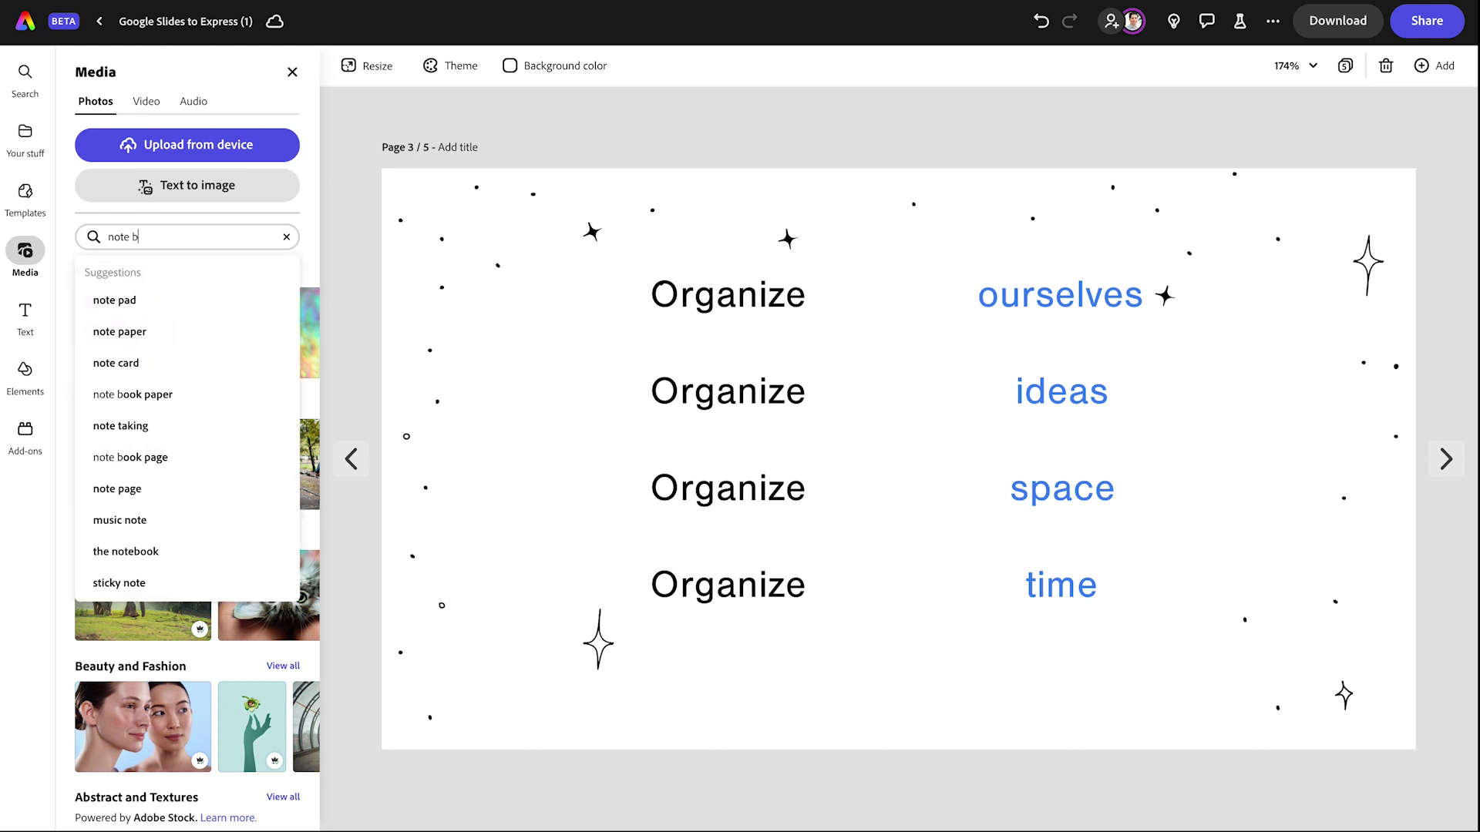
key(BackSpace)
key(BackSpace)
text(book)
key(Return)
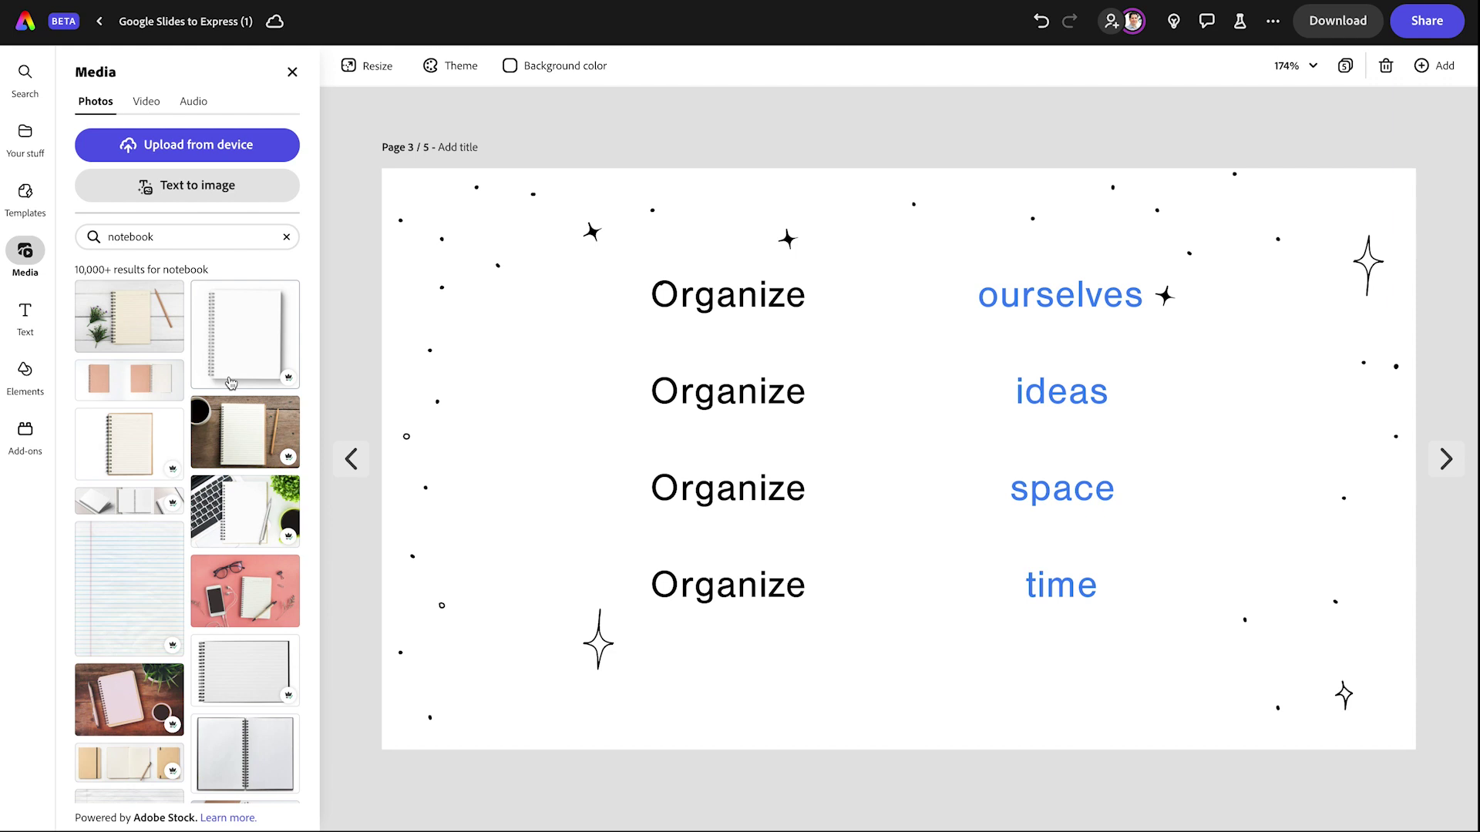
scroll(247, 502, down, 10)
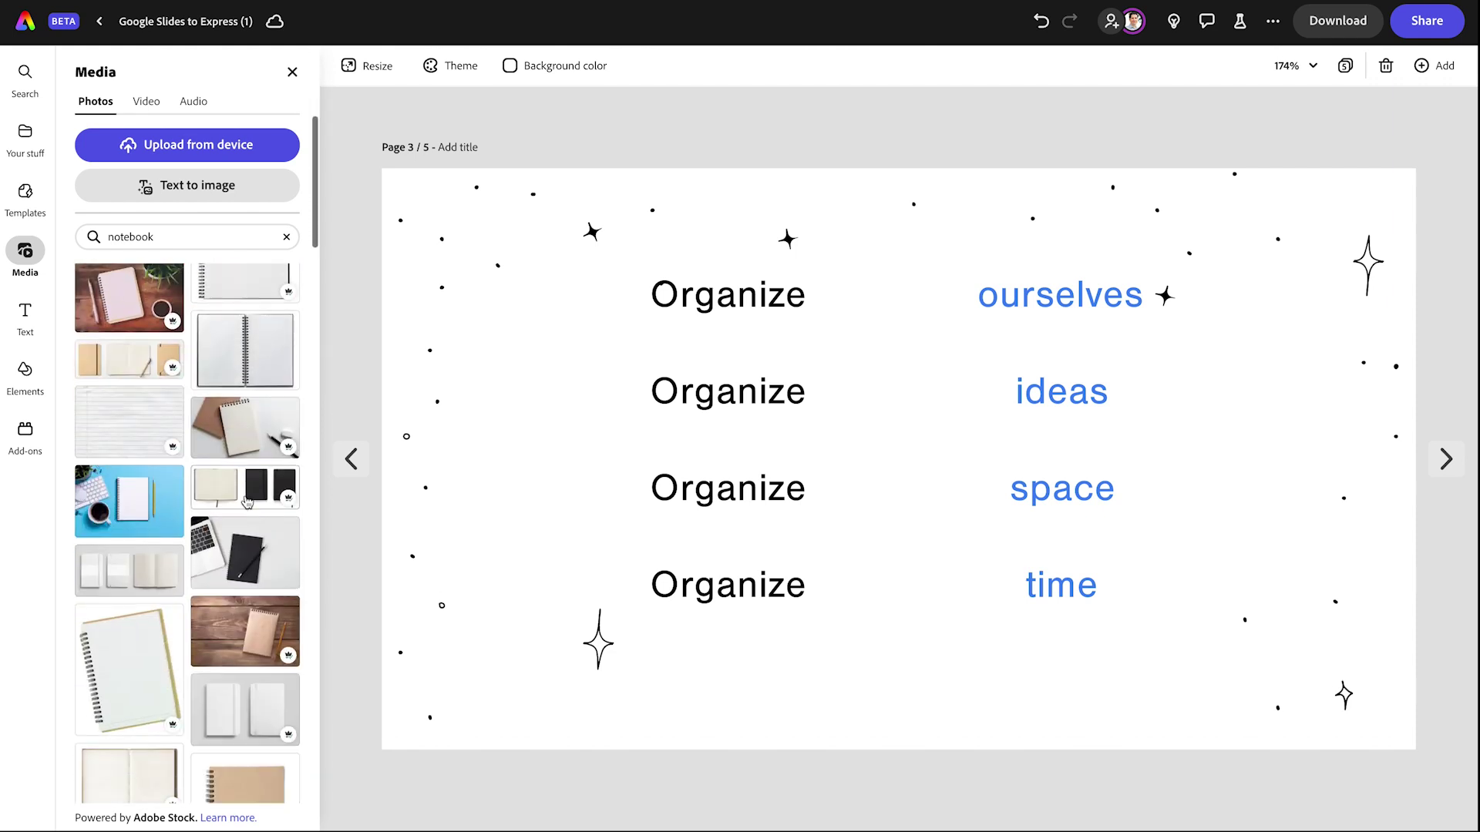
scroll(247, 503, down, 5)
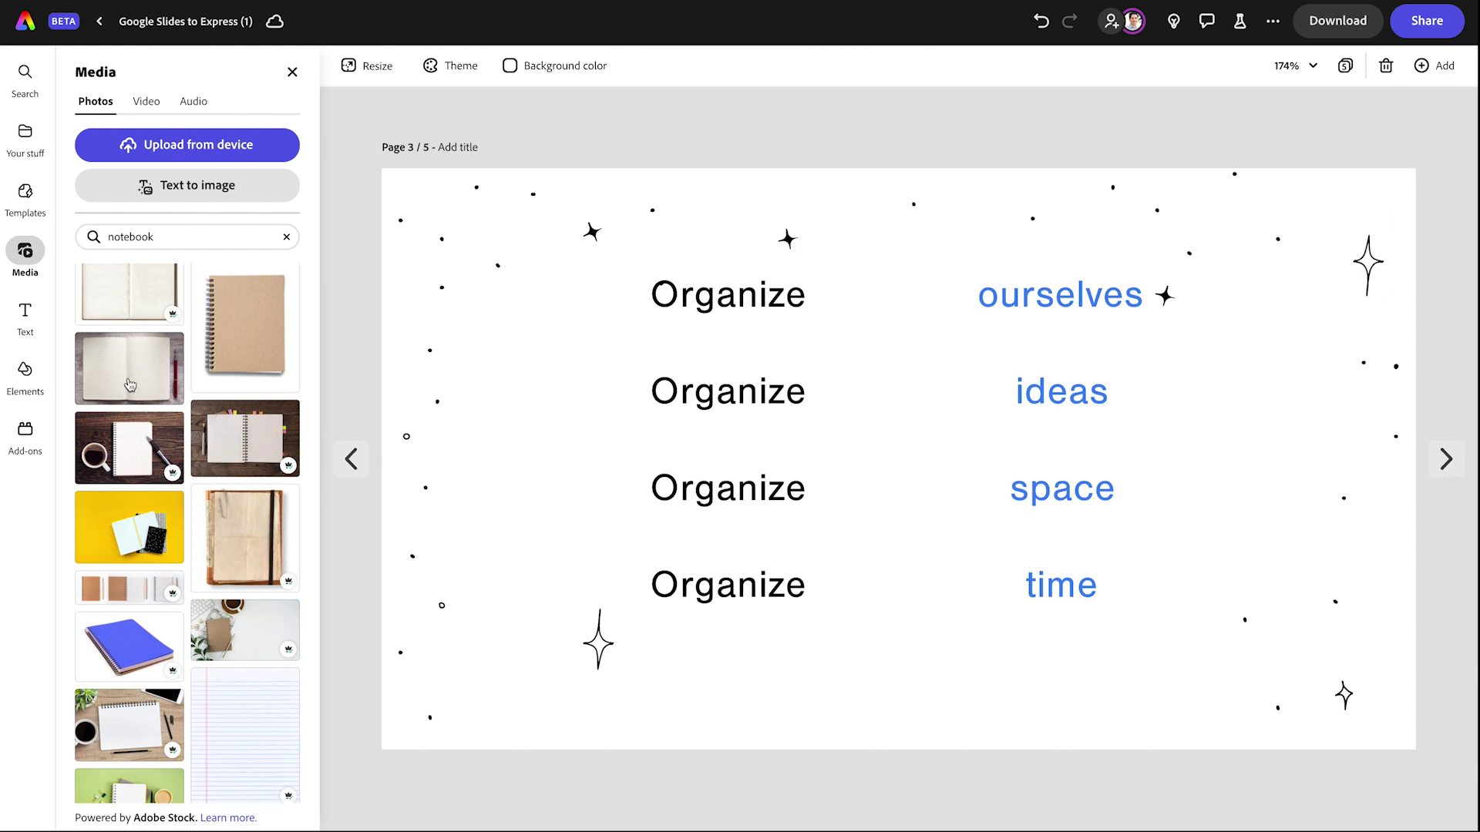
scroll(130, 370, down, 1)
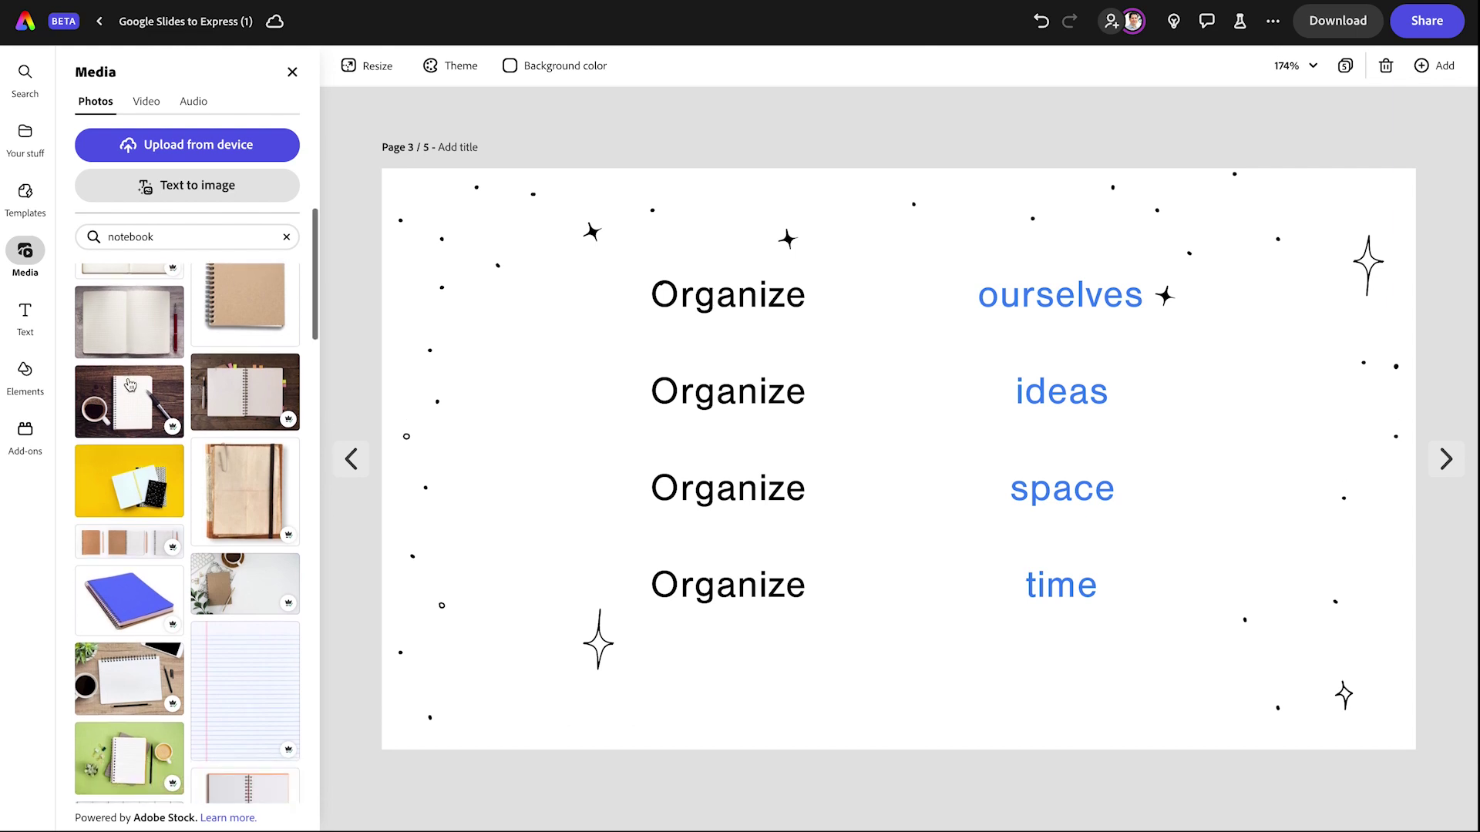
Set the open-notebook photo as page 3's background
click(126, 330)
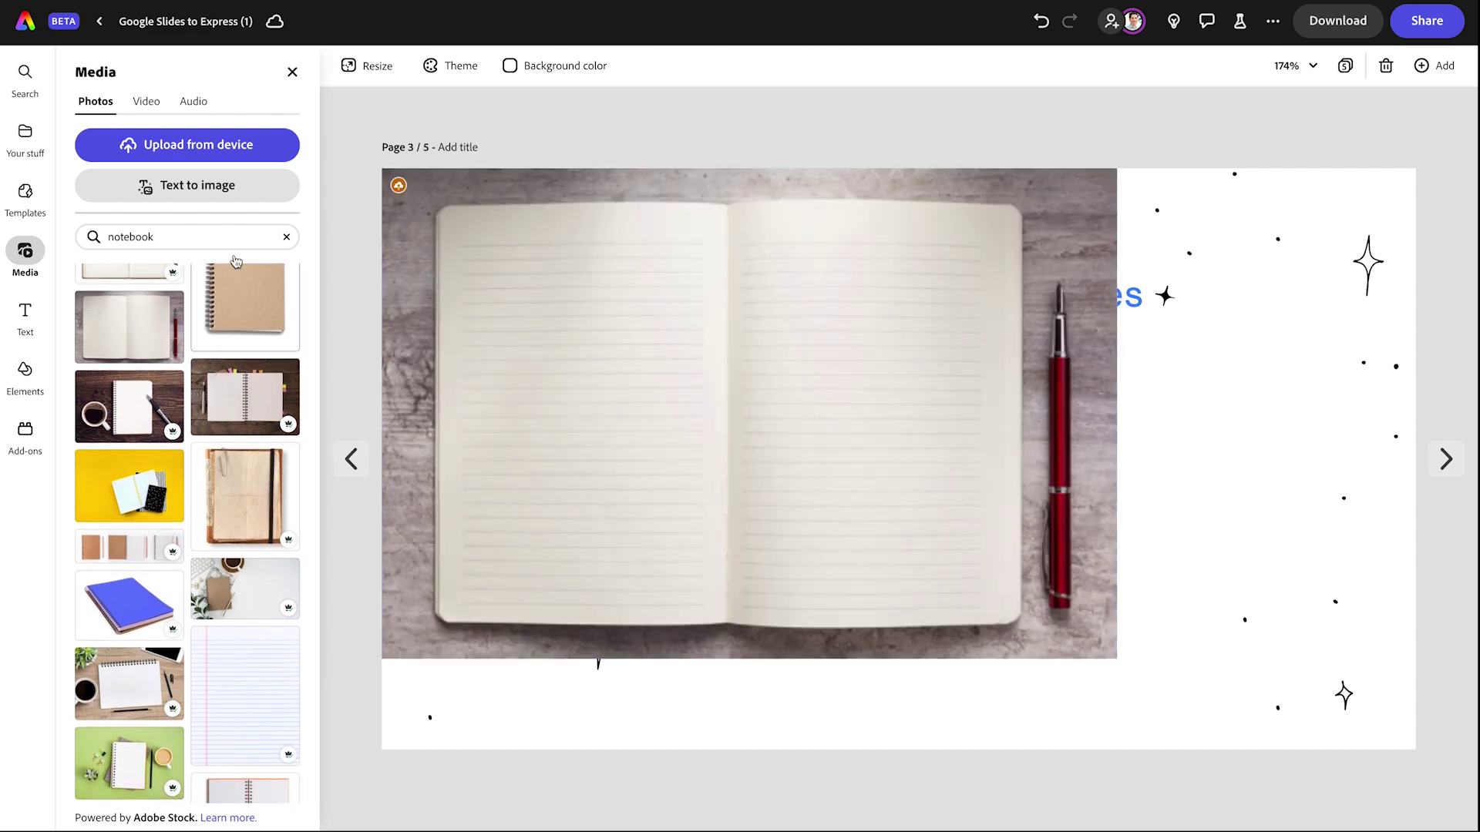
click(525, 300)
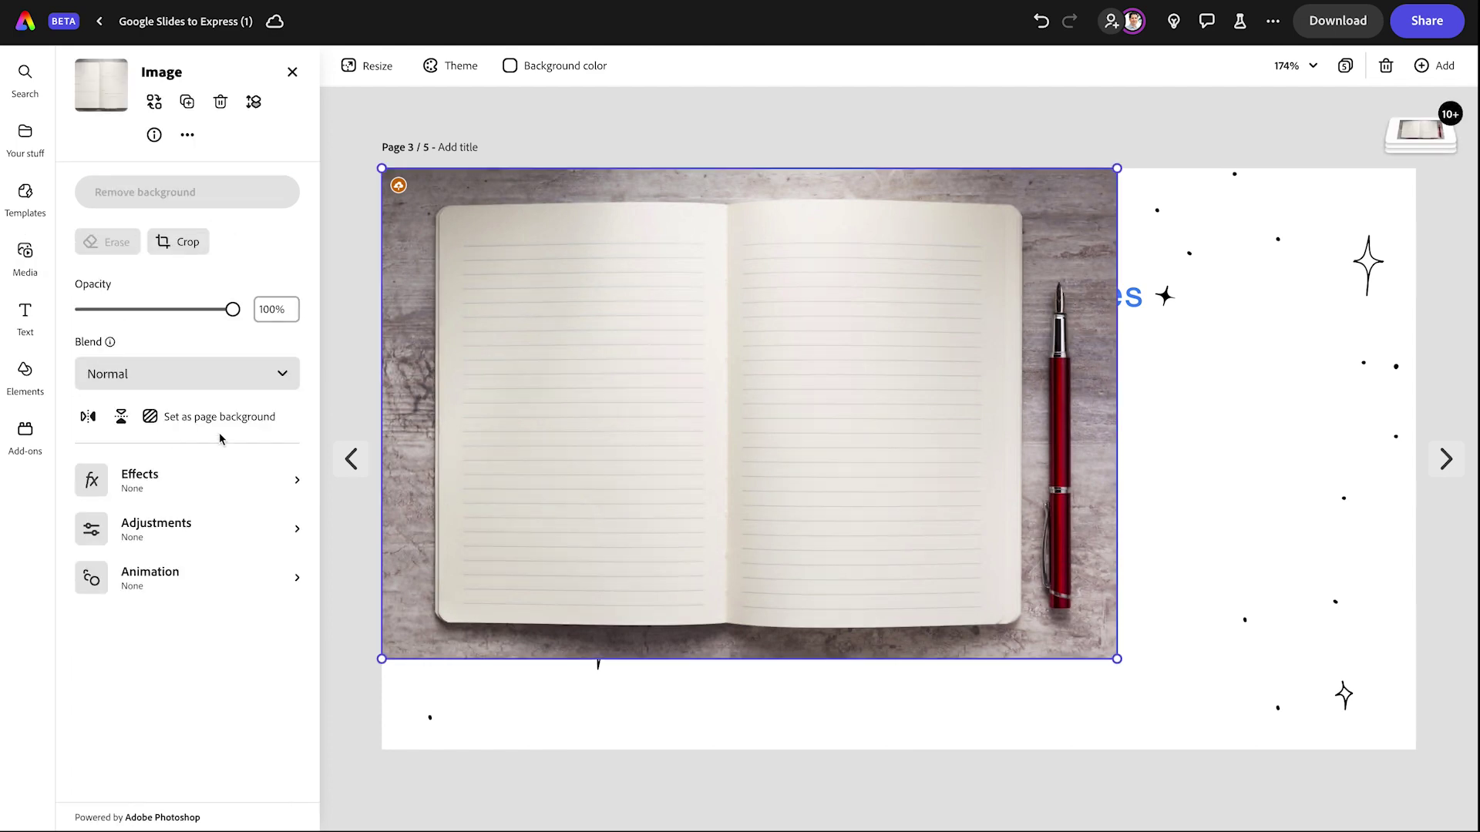
click(193, 416)
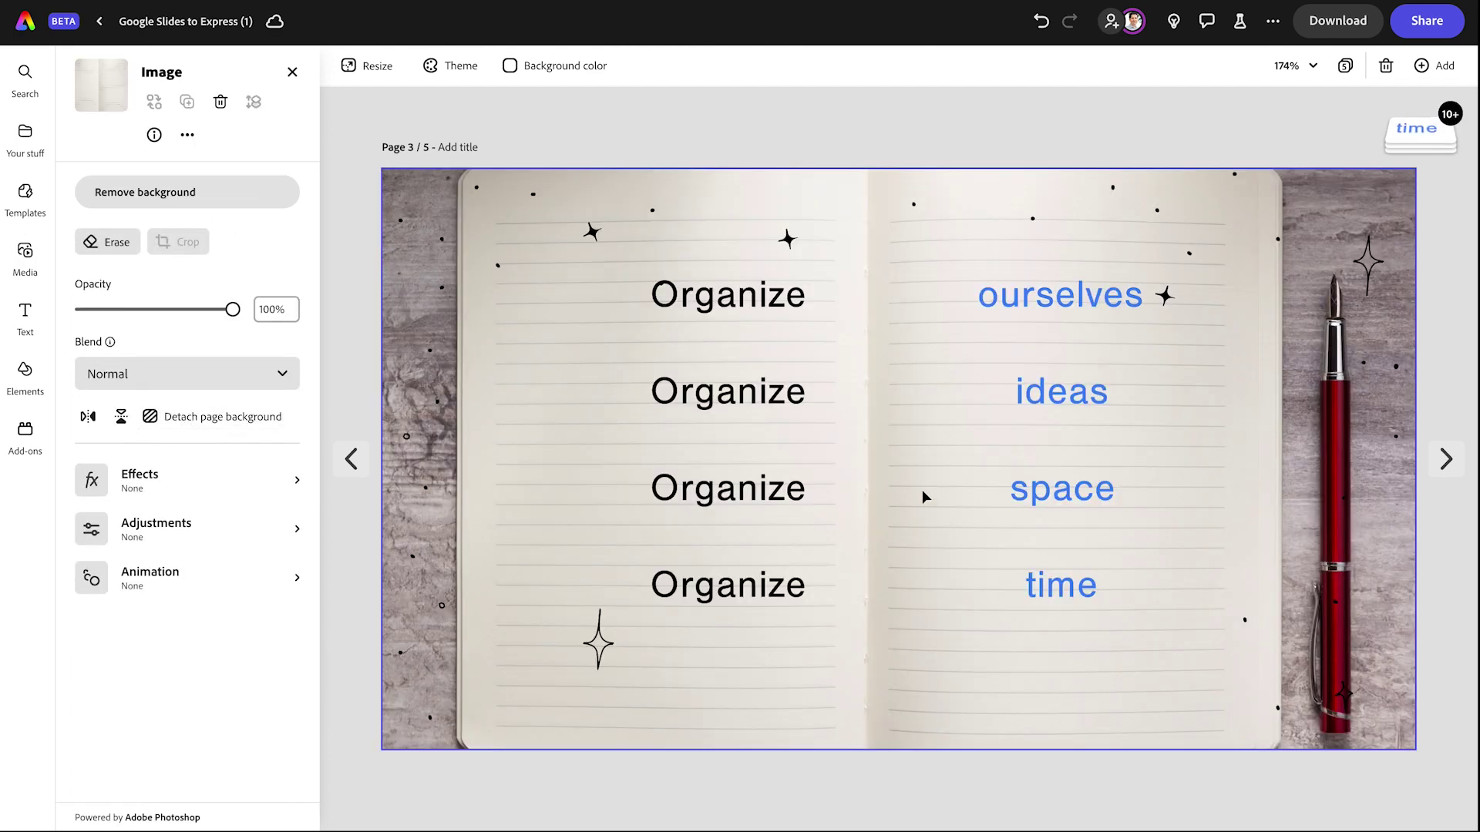
Delete the Organize words and the blue words ourselves, ideas, space and time
click(702, 298)
key(Delete)
click(1049, 294)
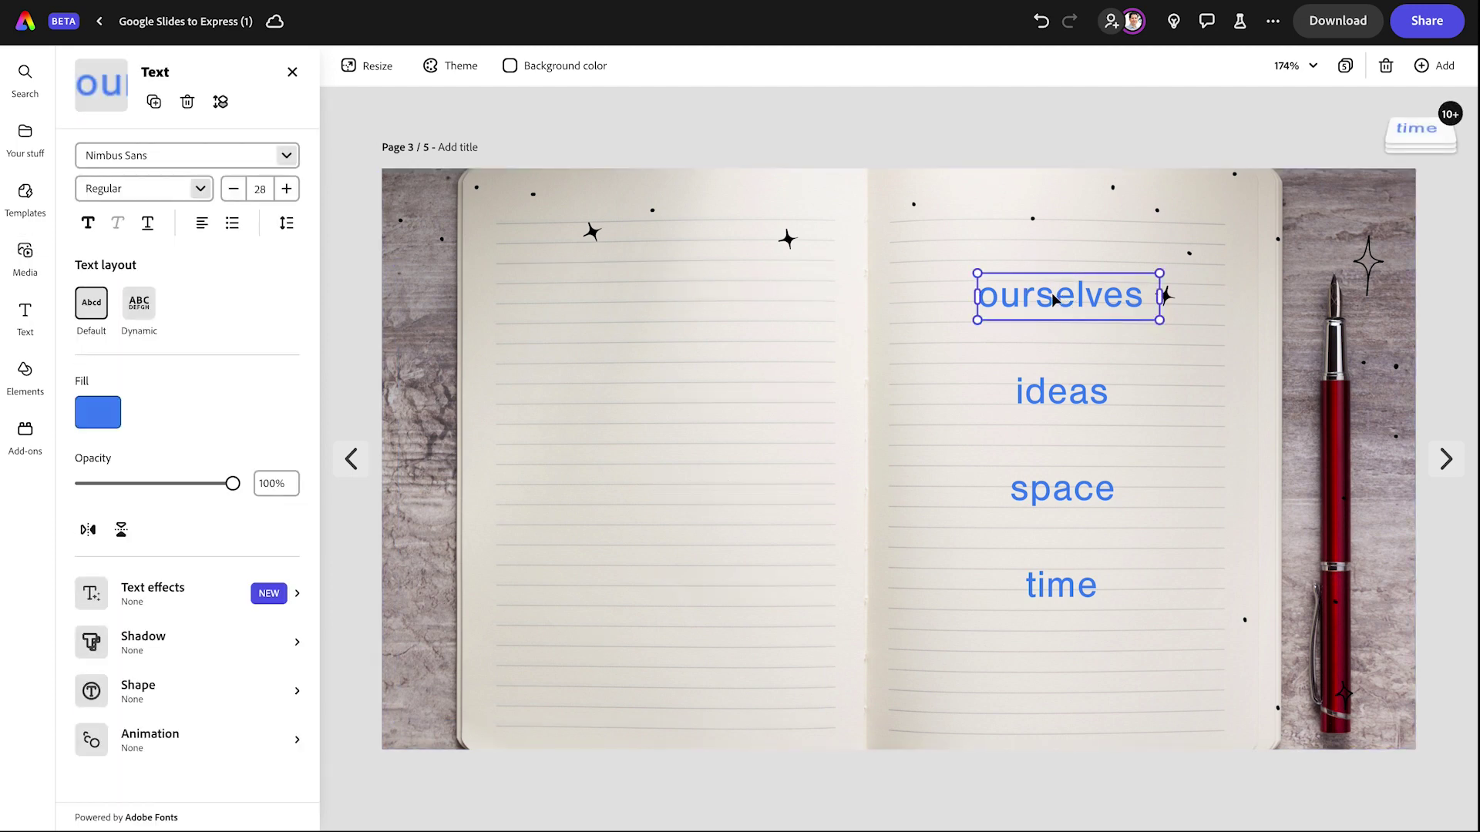
shift+click(1064, 416)
shift+click(1061, 491)
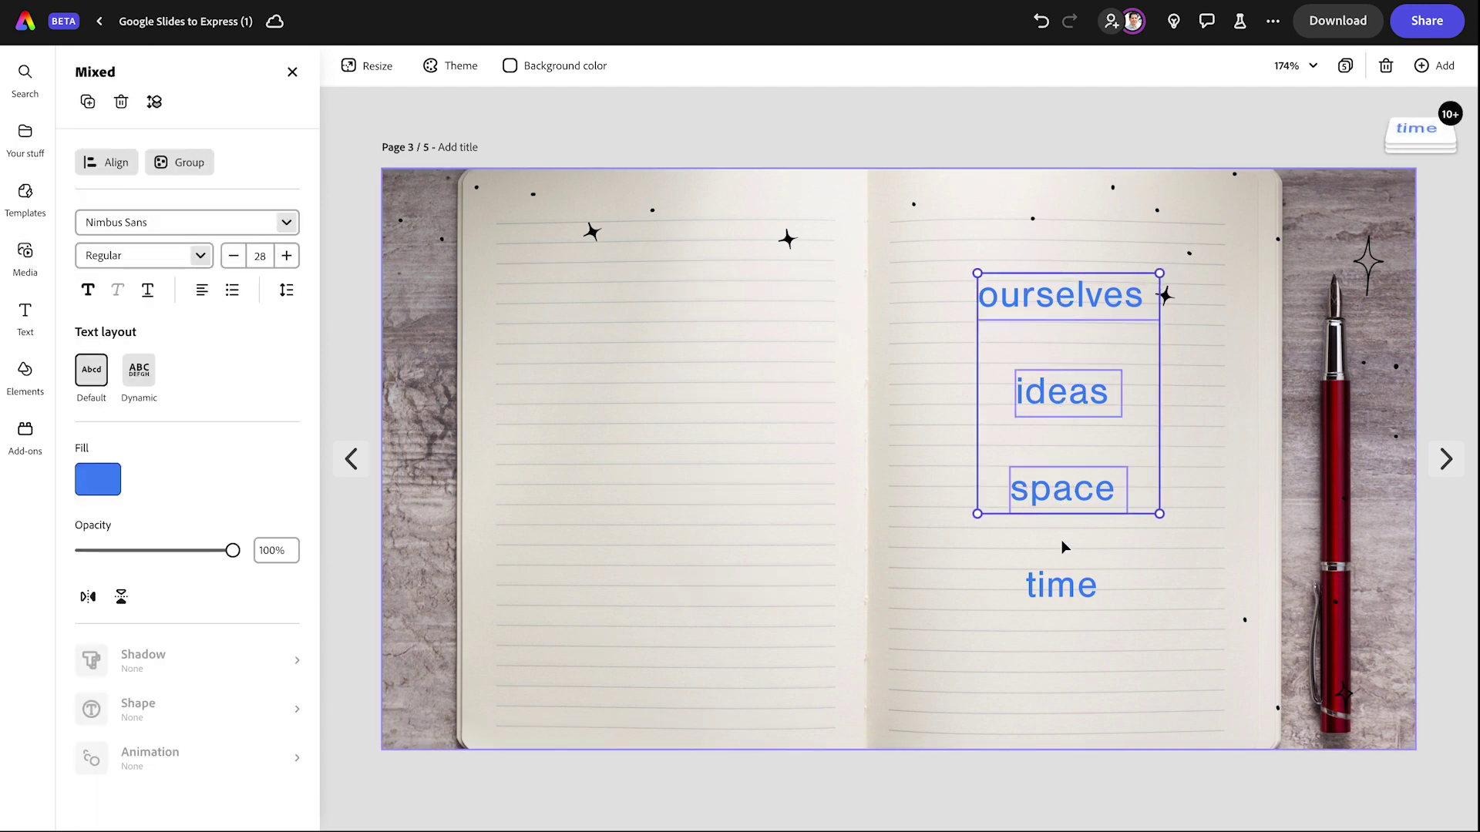
shift+click(1060, 587)
key(Delete)
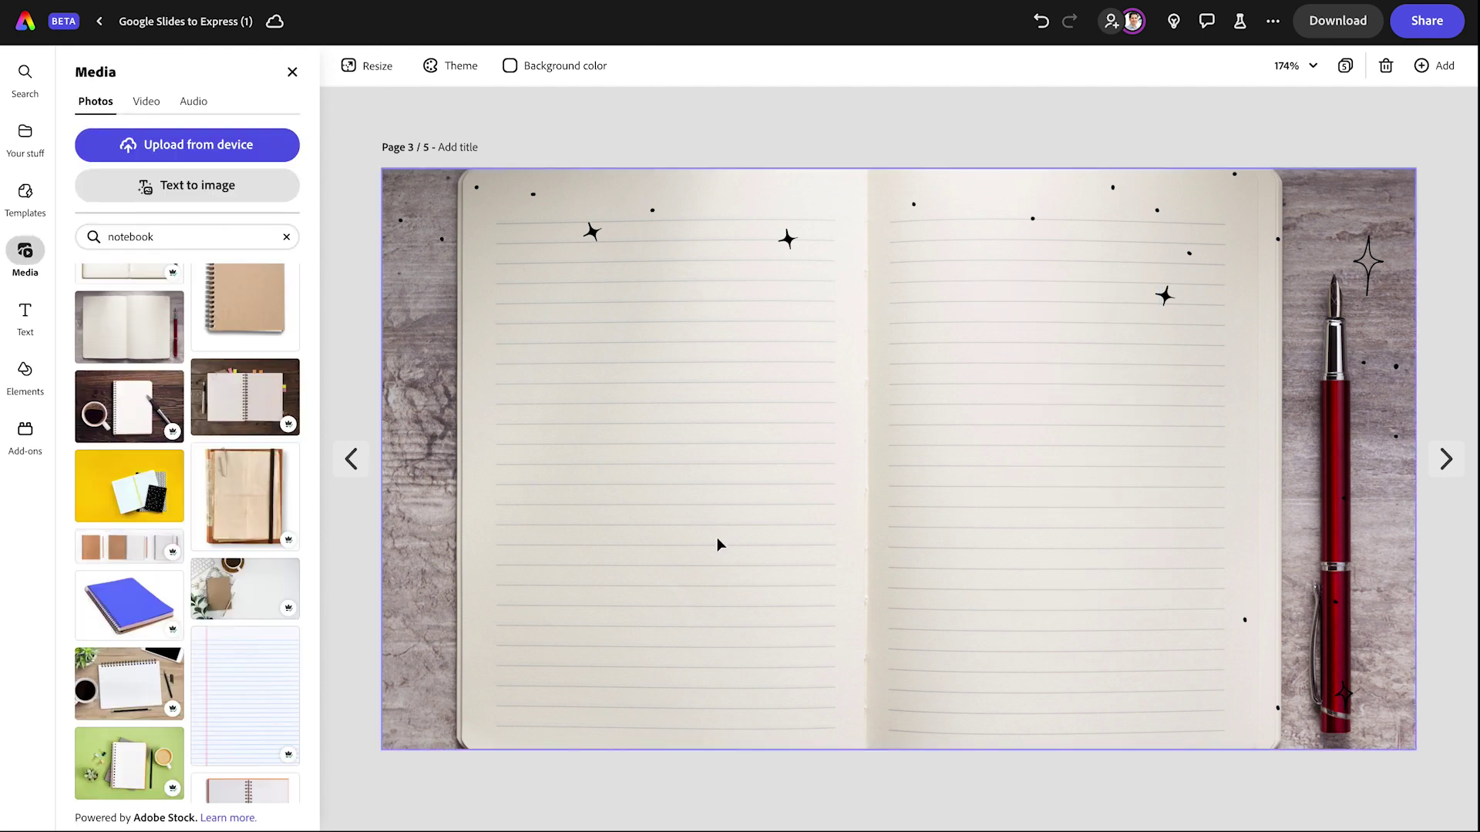
Make the lined-paper photo the background of page 4, Healthy Habits
click(592, 235)
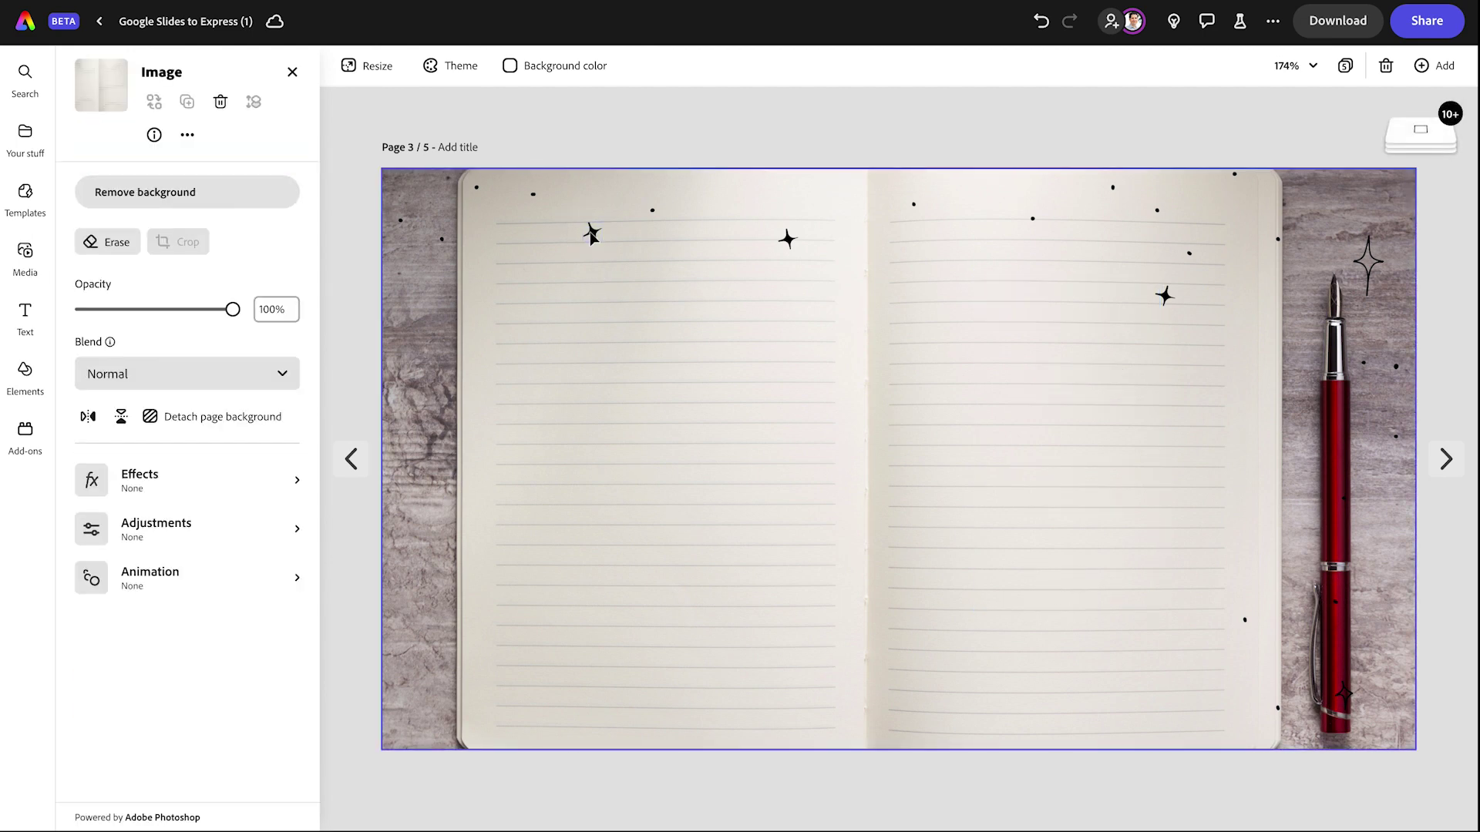
click(1446, 459)
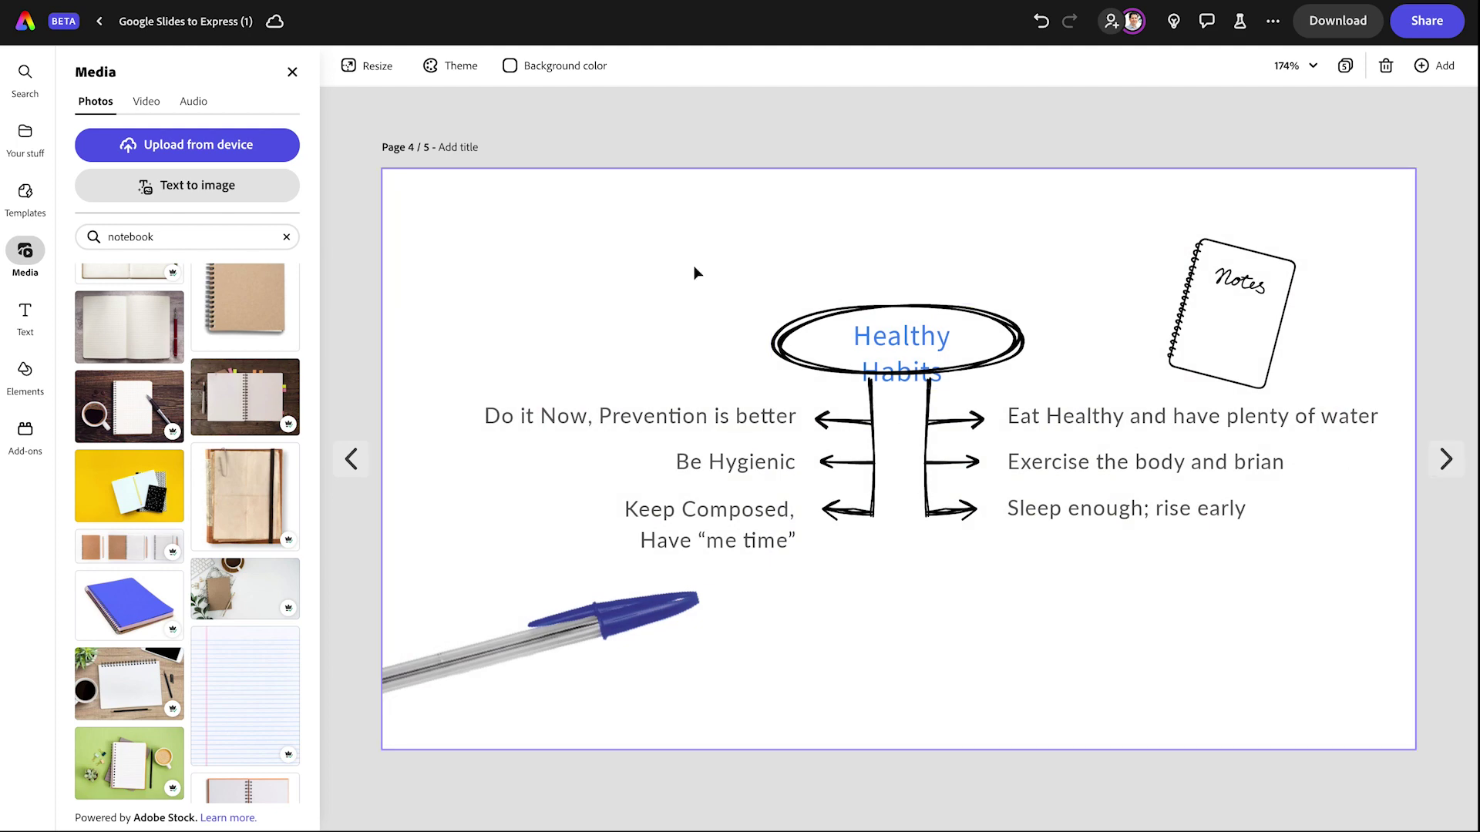
drag(362, 188, 478, 227)
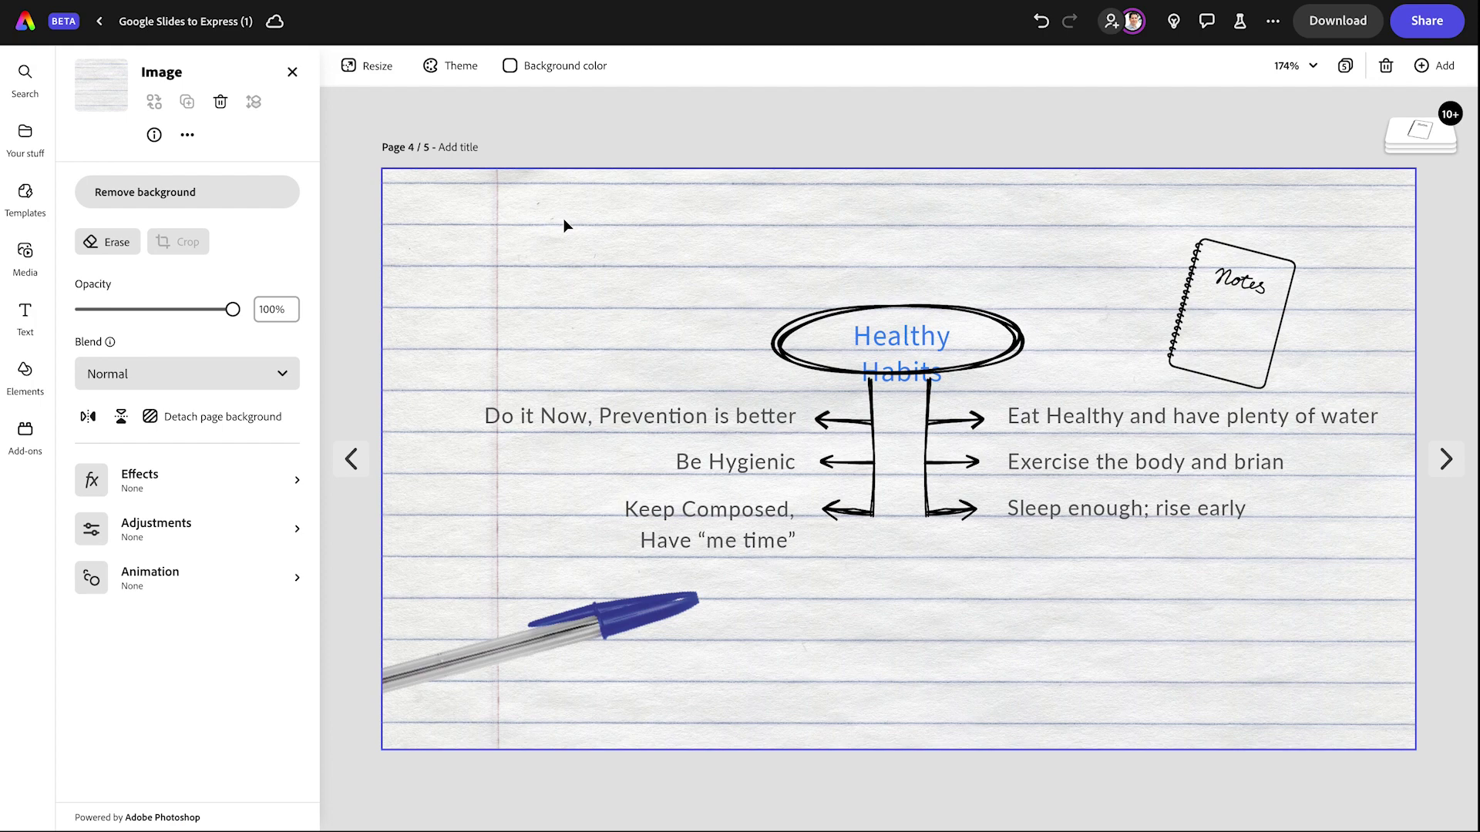
Restore the deleted Healthy Habits ellipse and erase its 'Healthy Habits' label text
click(881, 342)
key(Delete)
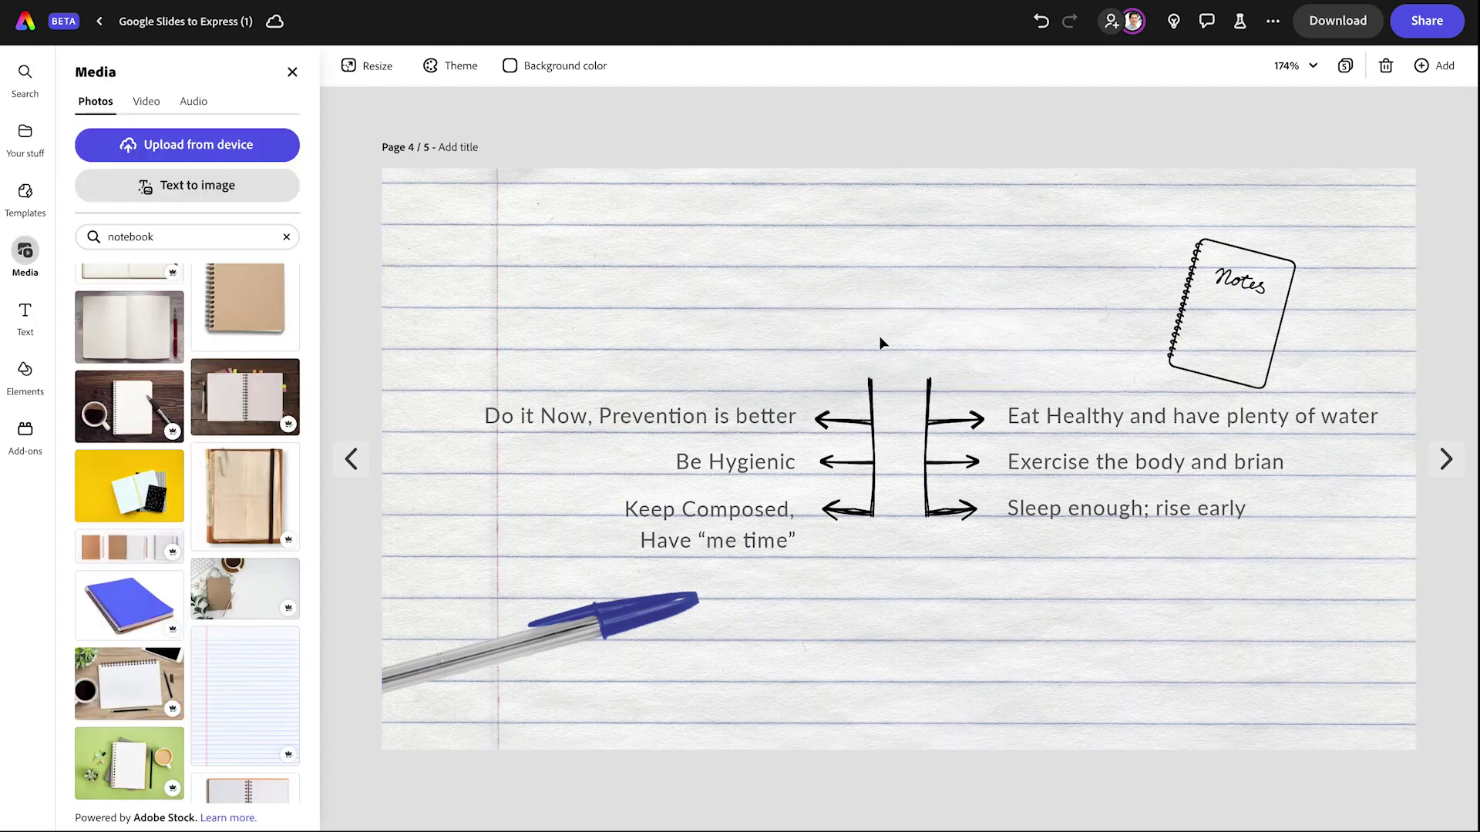
key(ctrl+z)
click(904, 349)
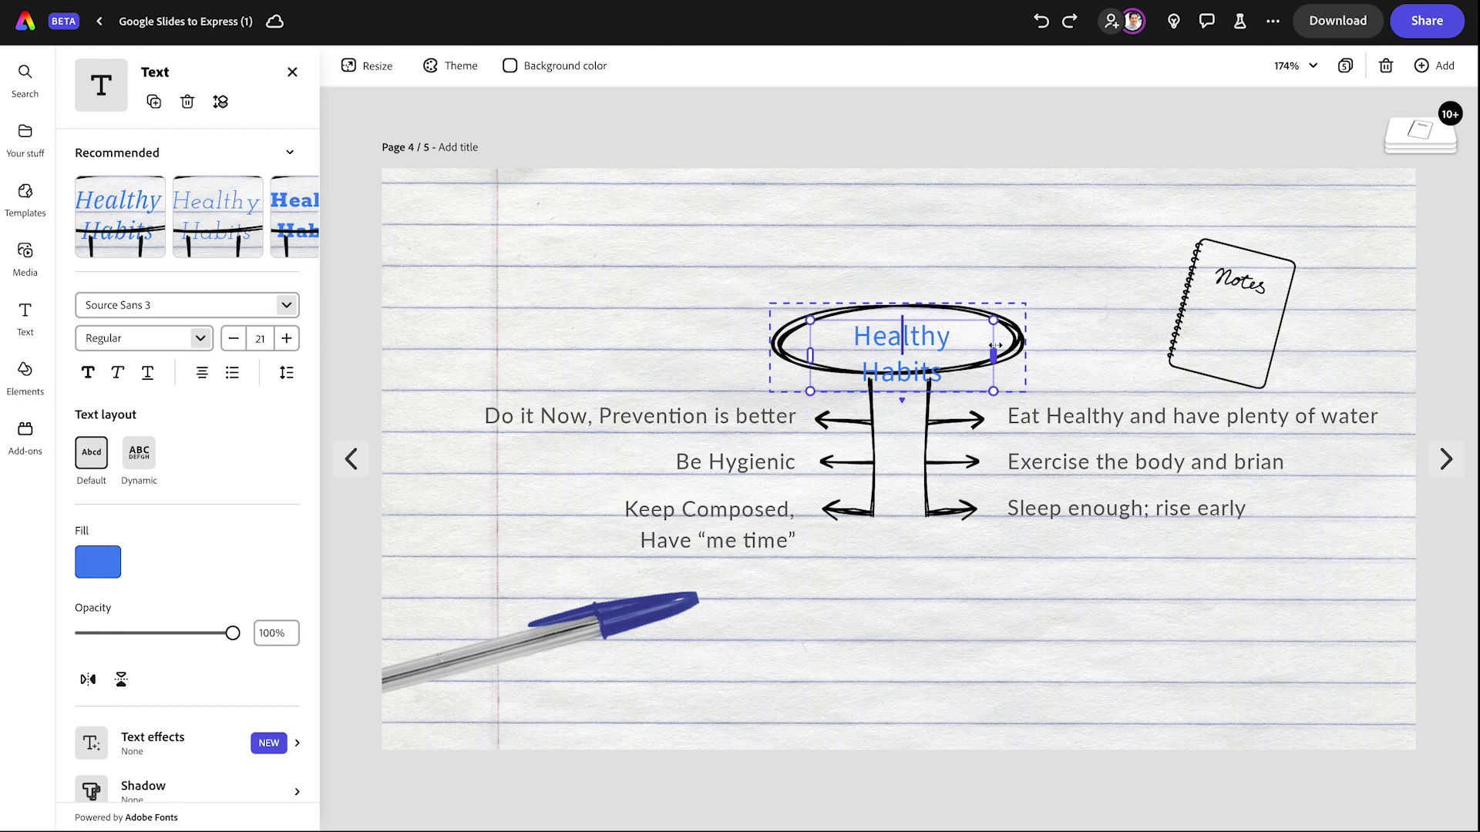
drag(963, 380, 785, 333)
key(BackSpace)
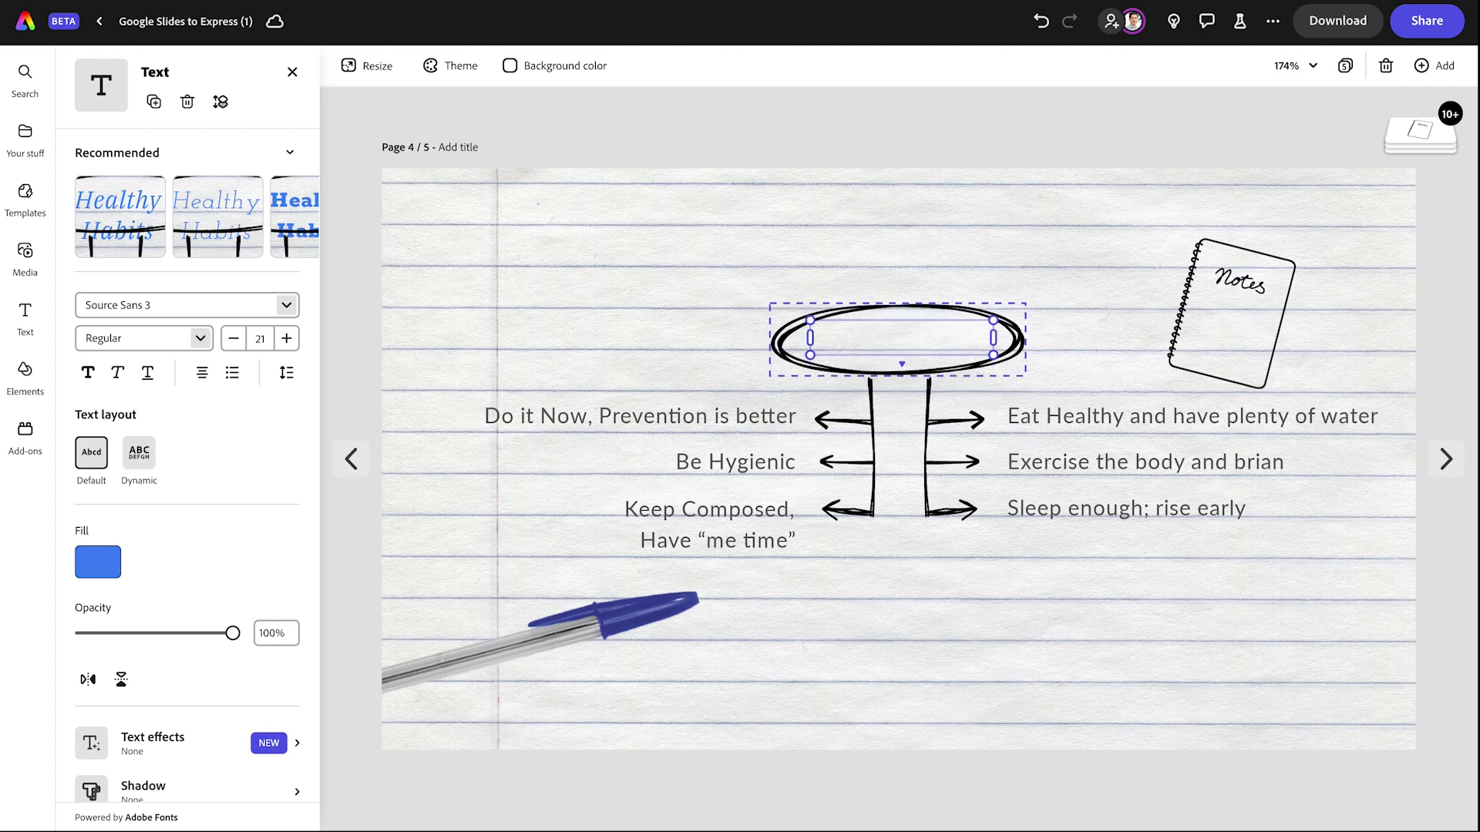
click(928, 222)
click(872, 344)
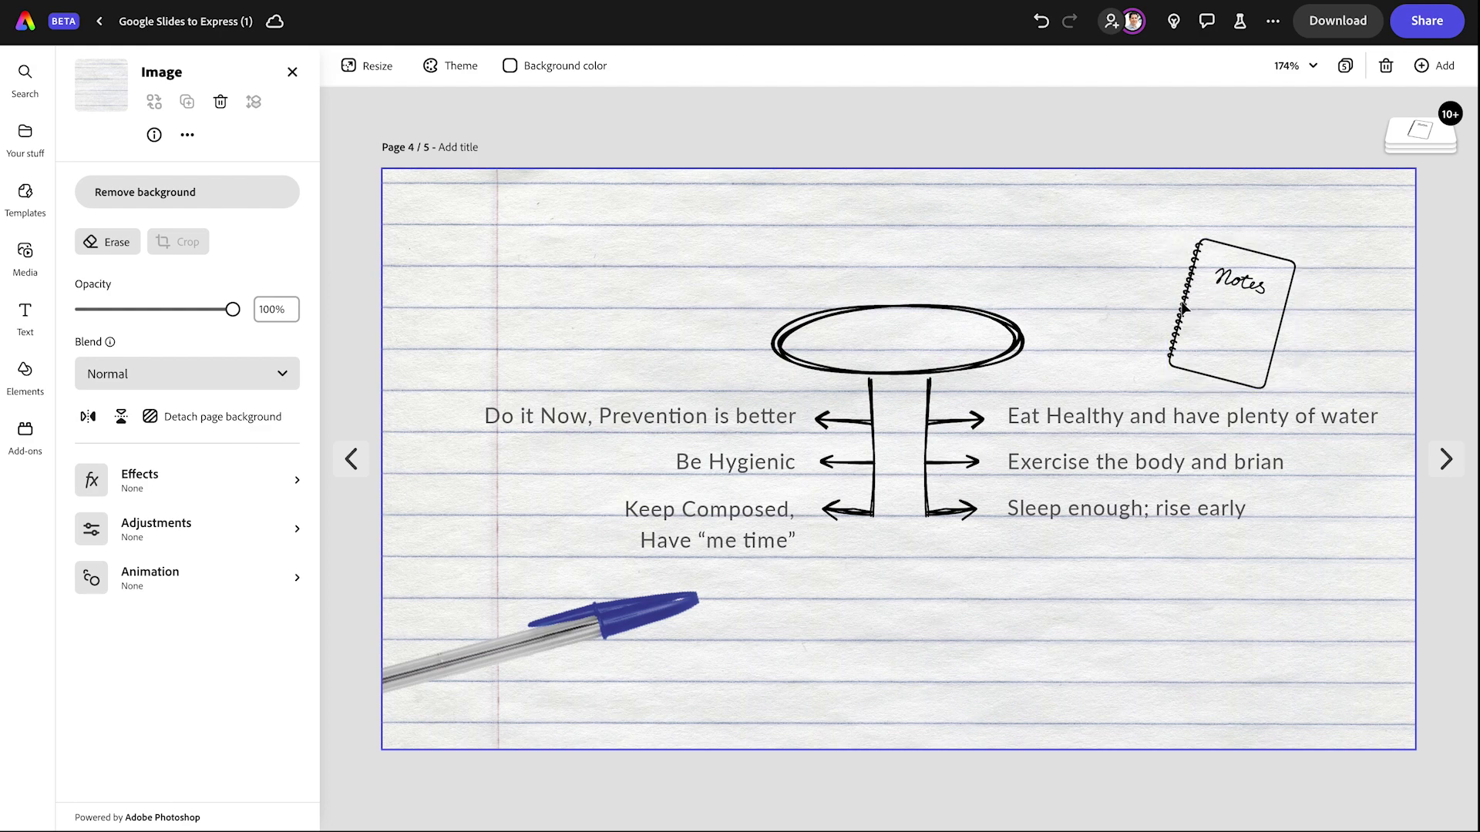
Ungroup and delete the Notes notebook drawing on page 4
click(1185, 310)
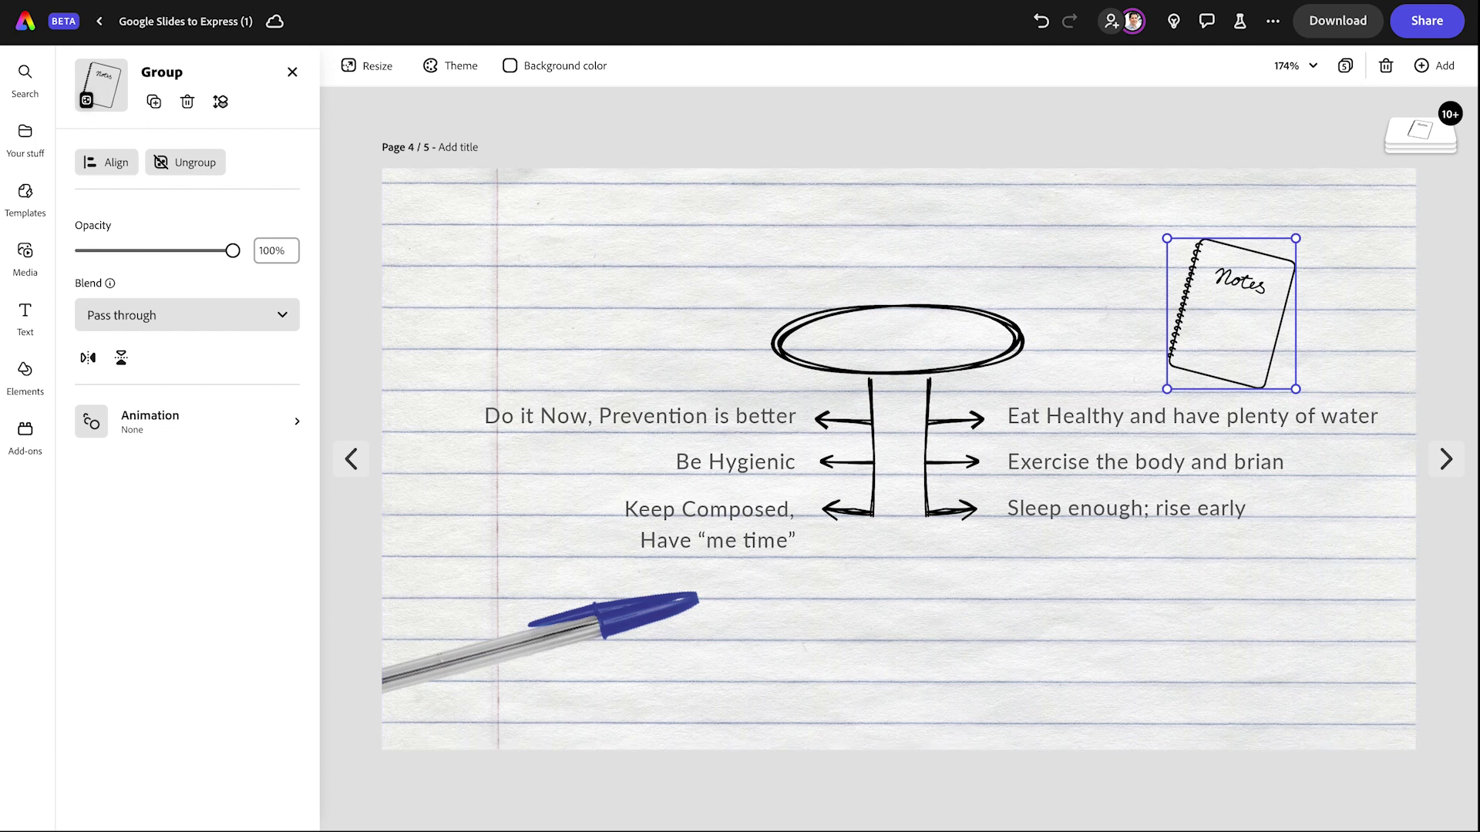
drag(1177, 335, 1146, 312)
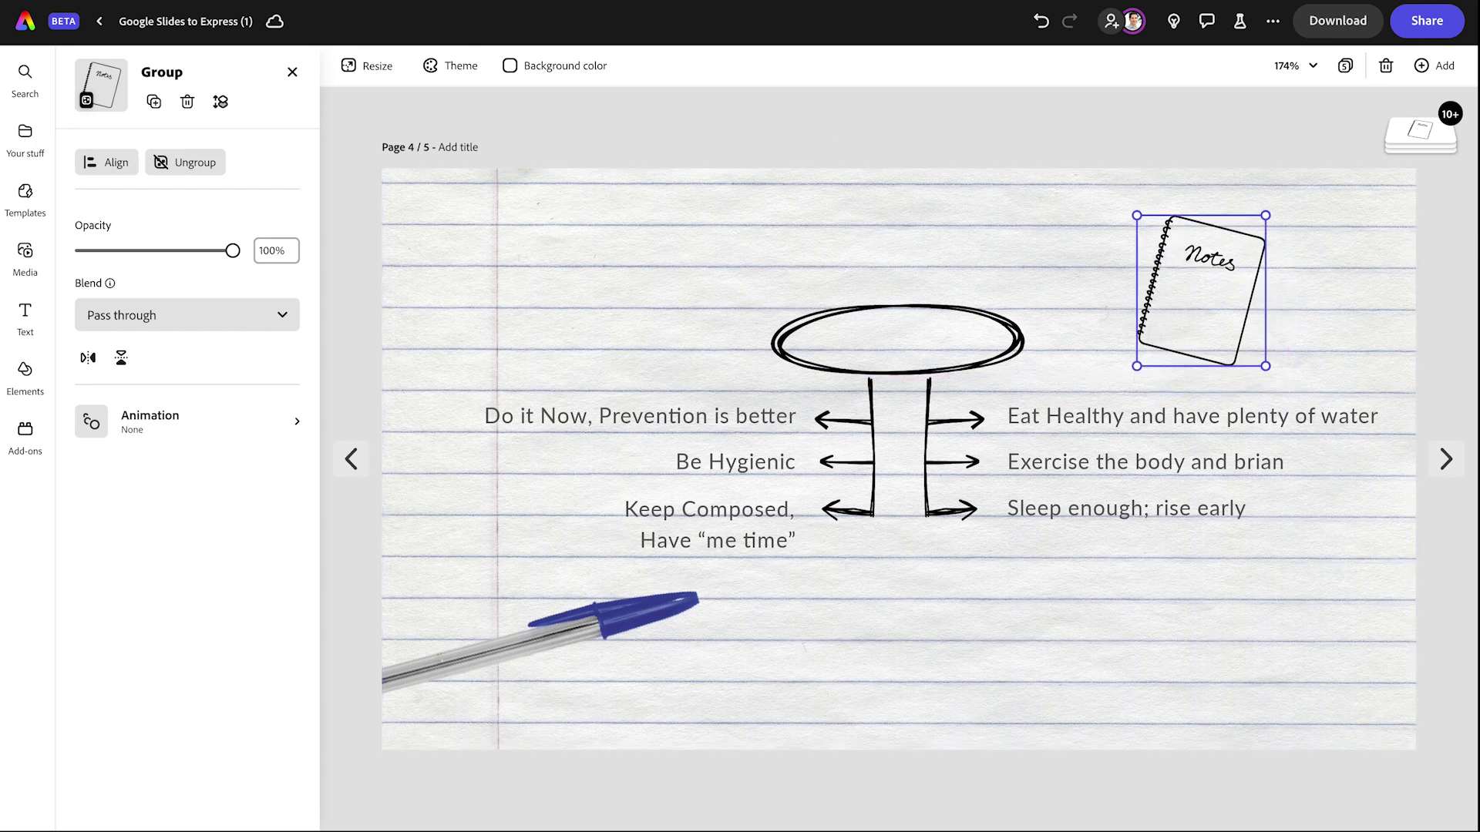
click(177, 165)
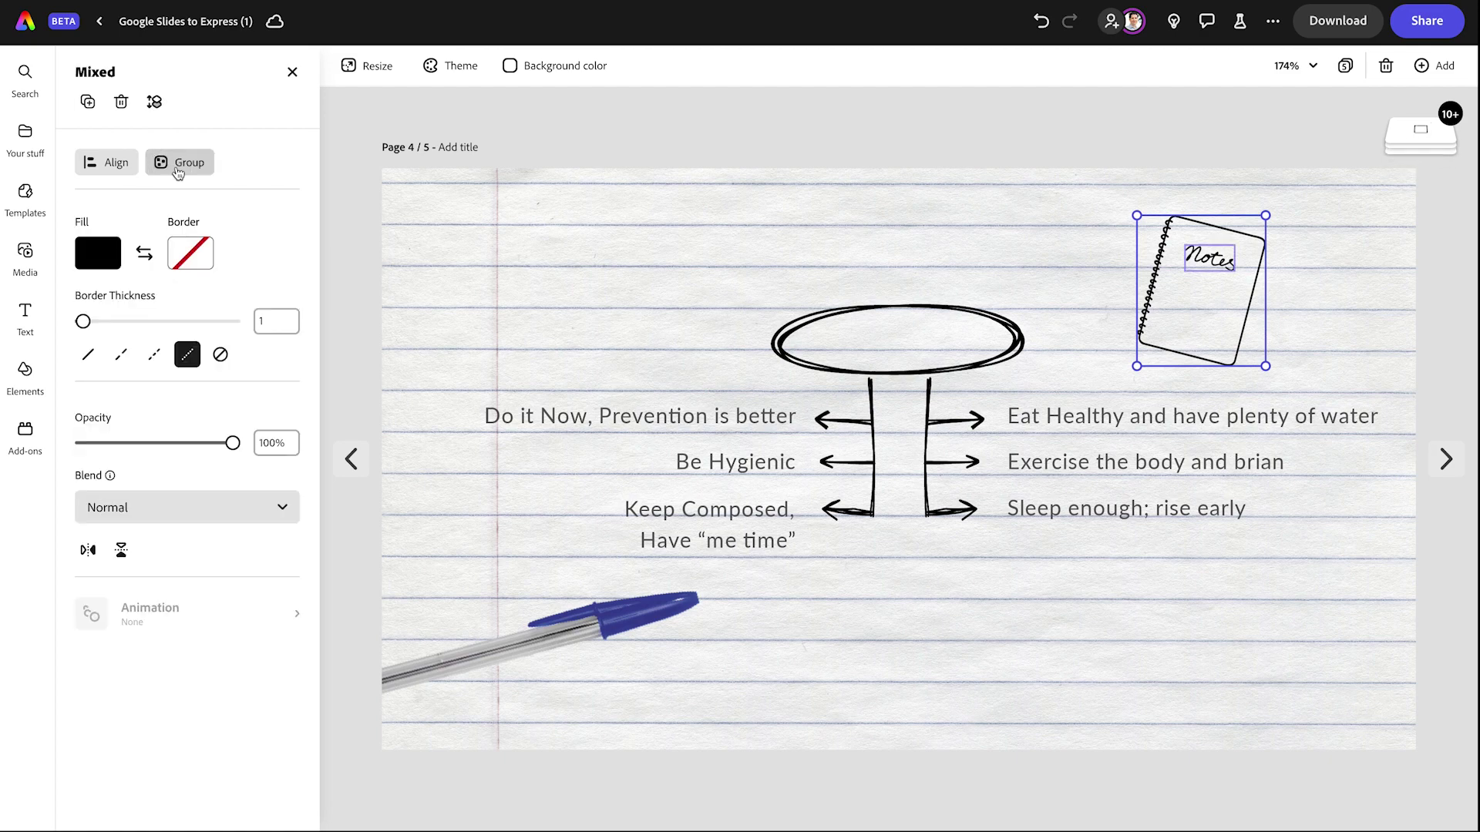
key(Delete)
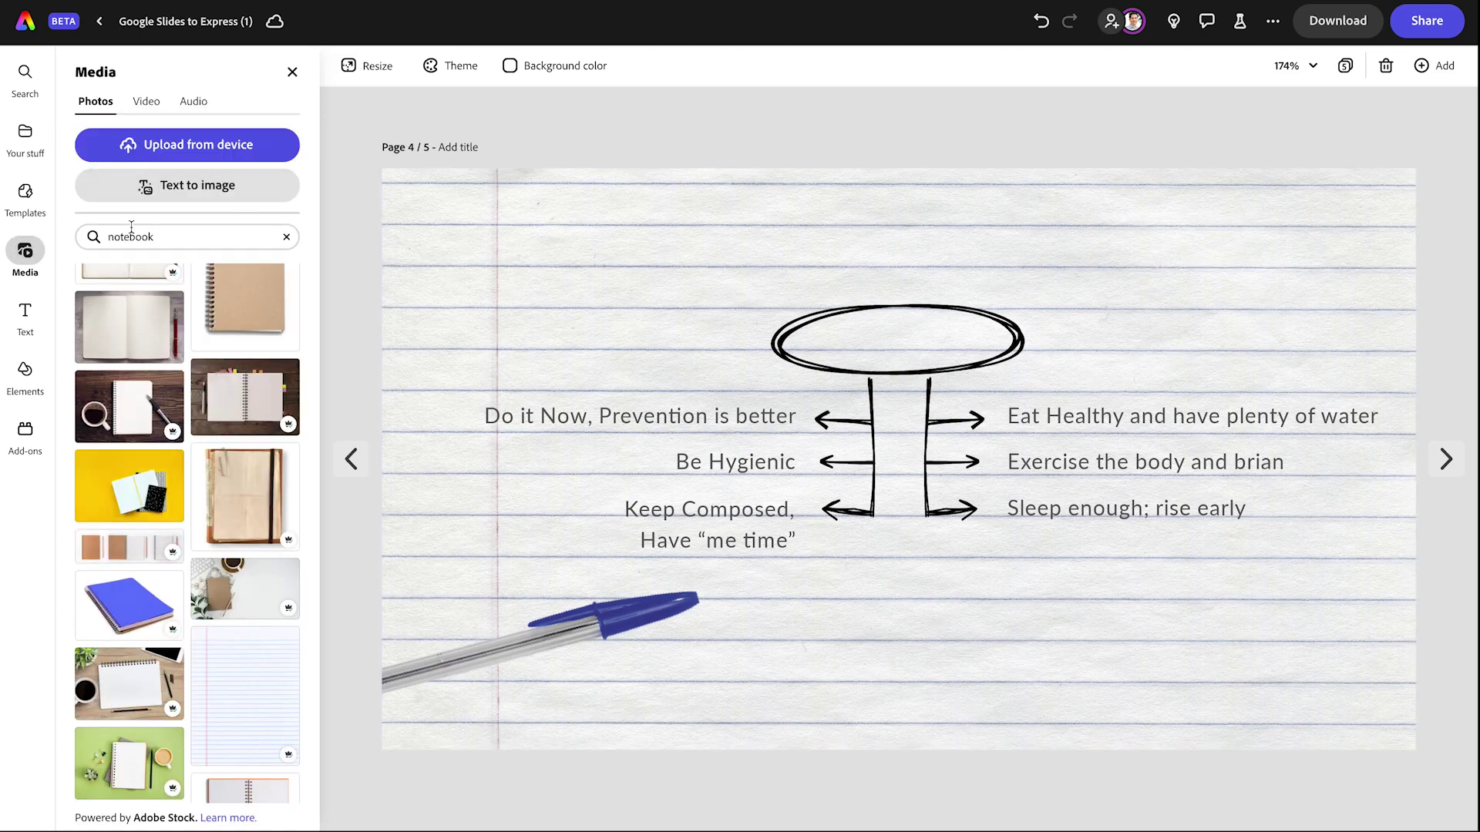
Search Elements for 'notebook' and browse the Icons results
click(24, 373)
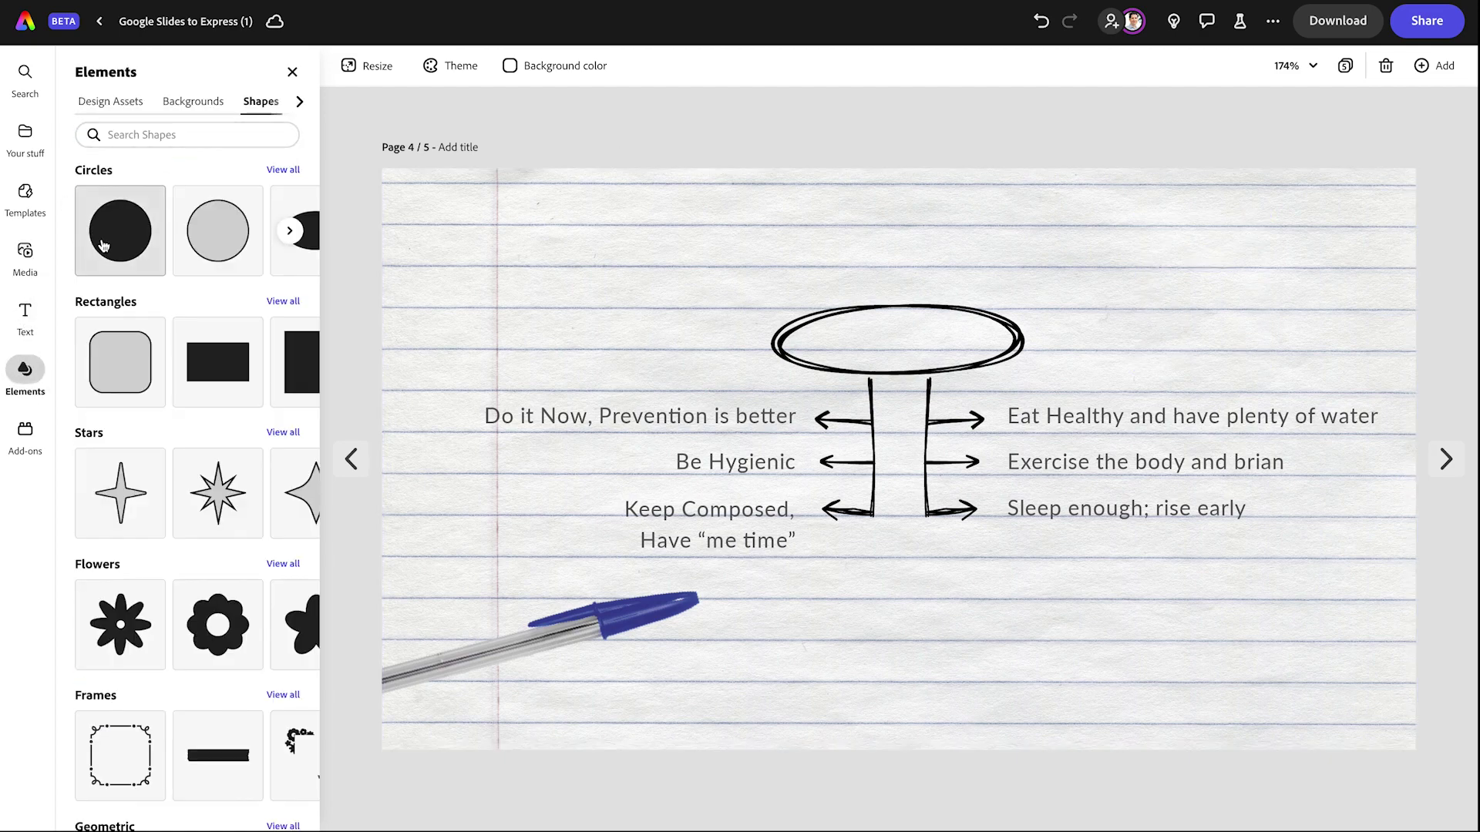
text(netb)
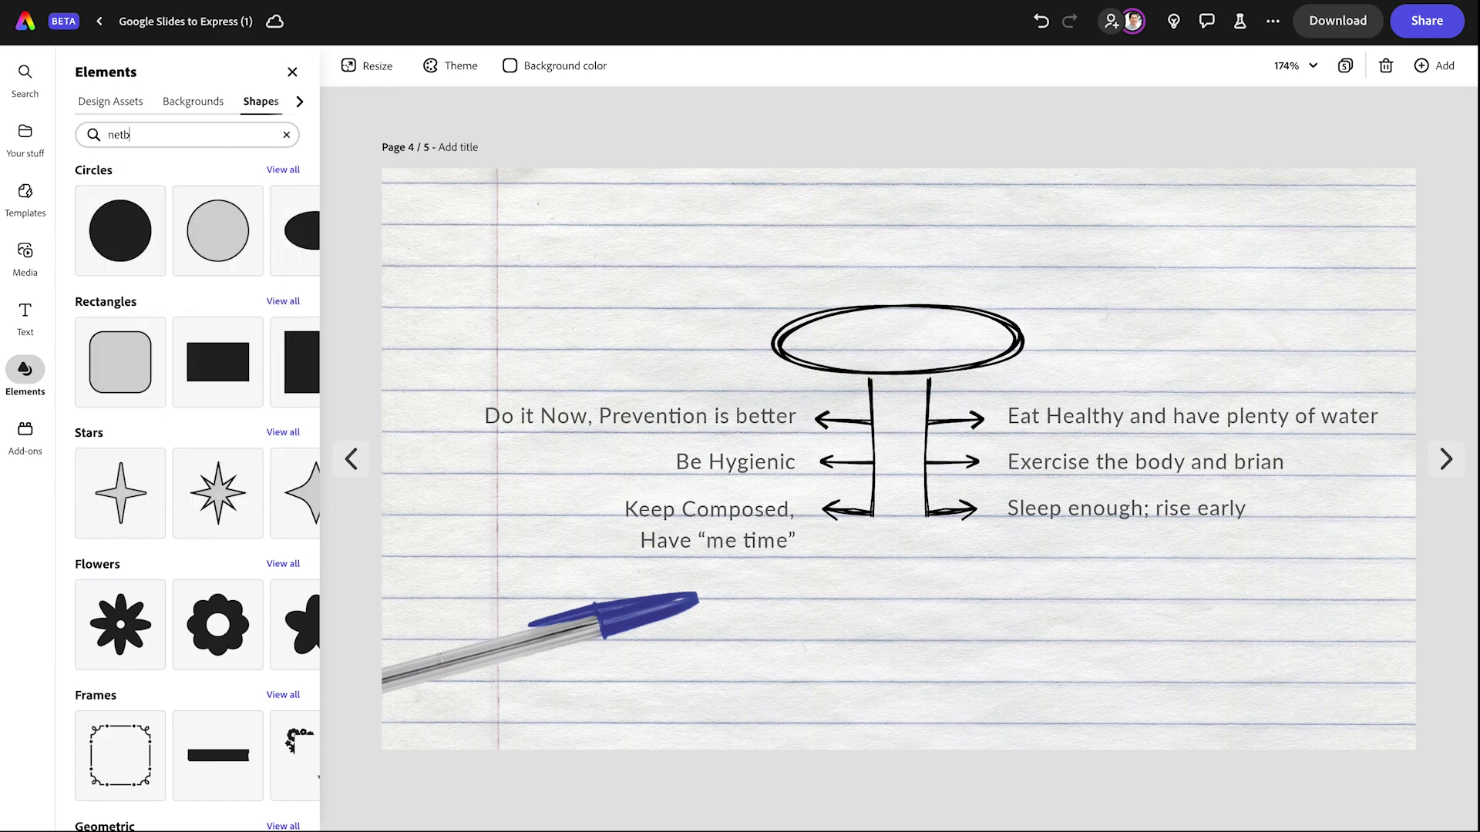
key(BackSpace)
text(otebook)
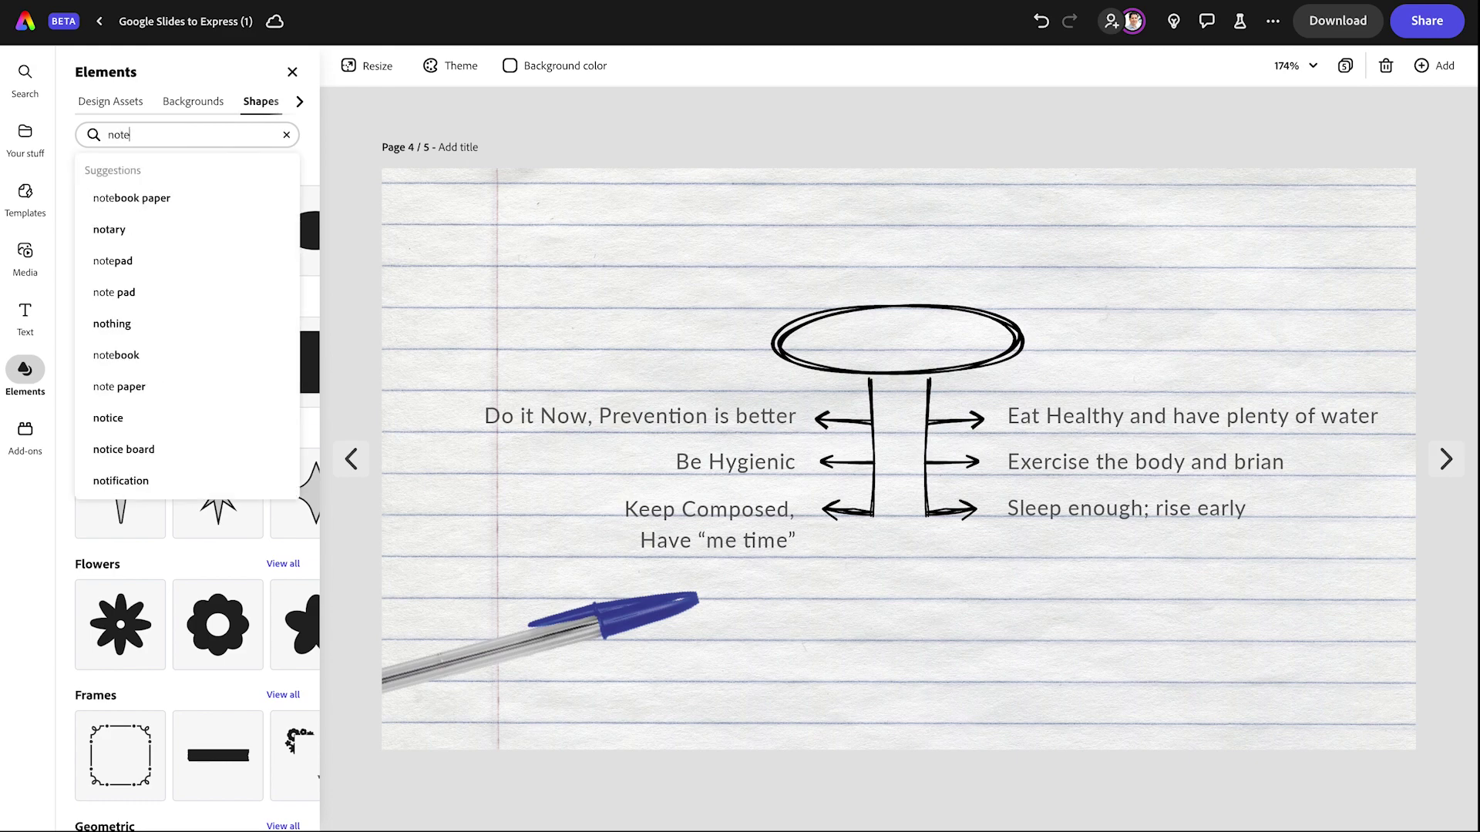
click(185, 230)
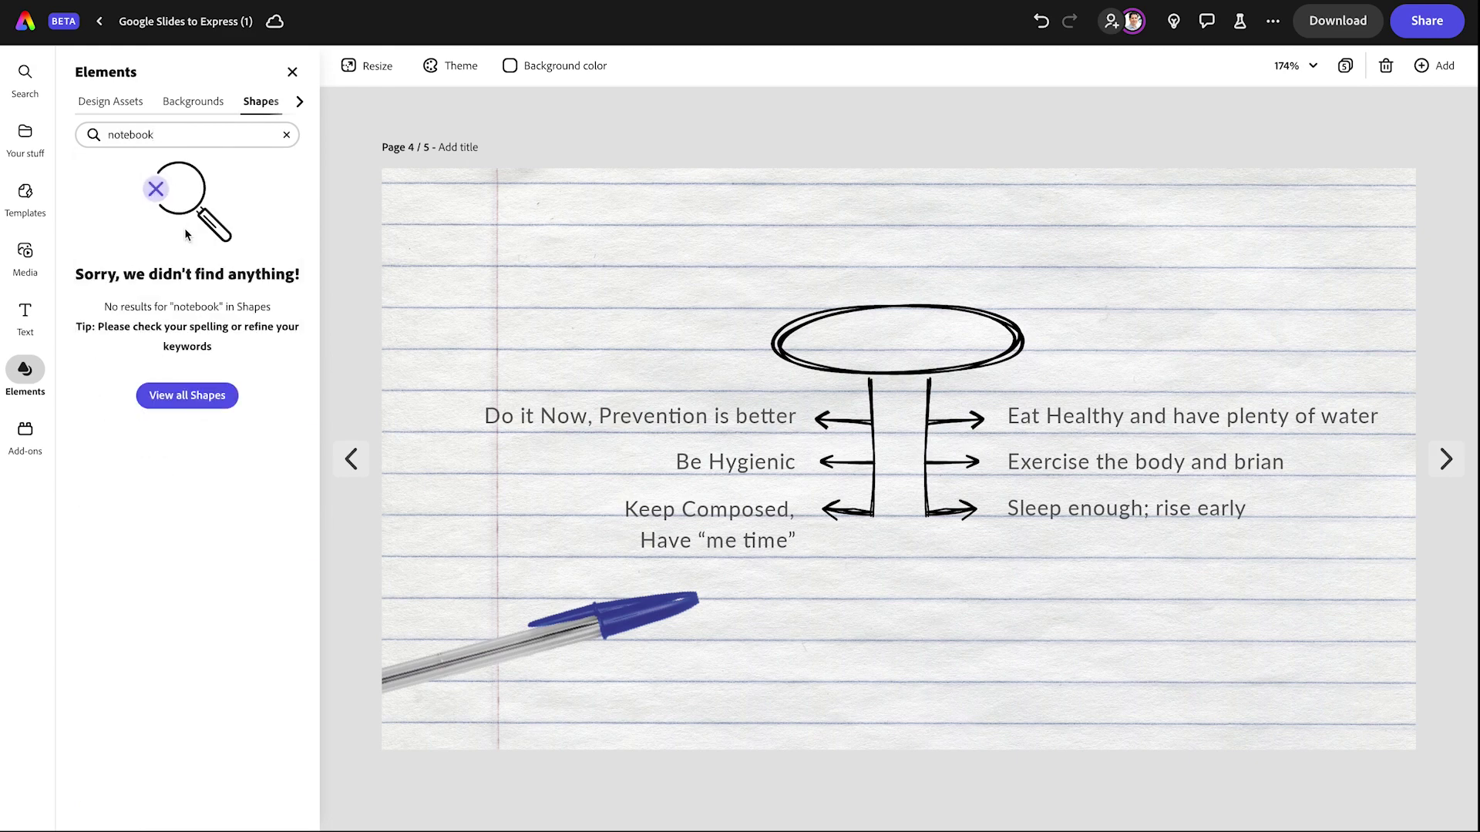
click(202, 105)
click(115, 104)
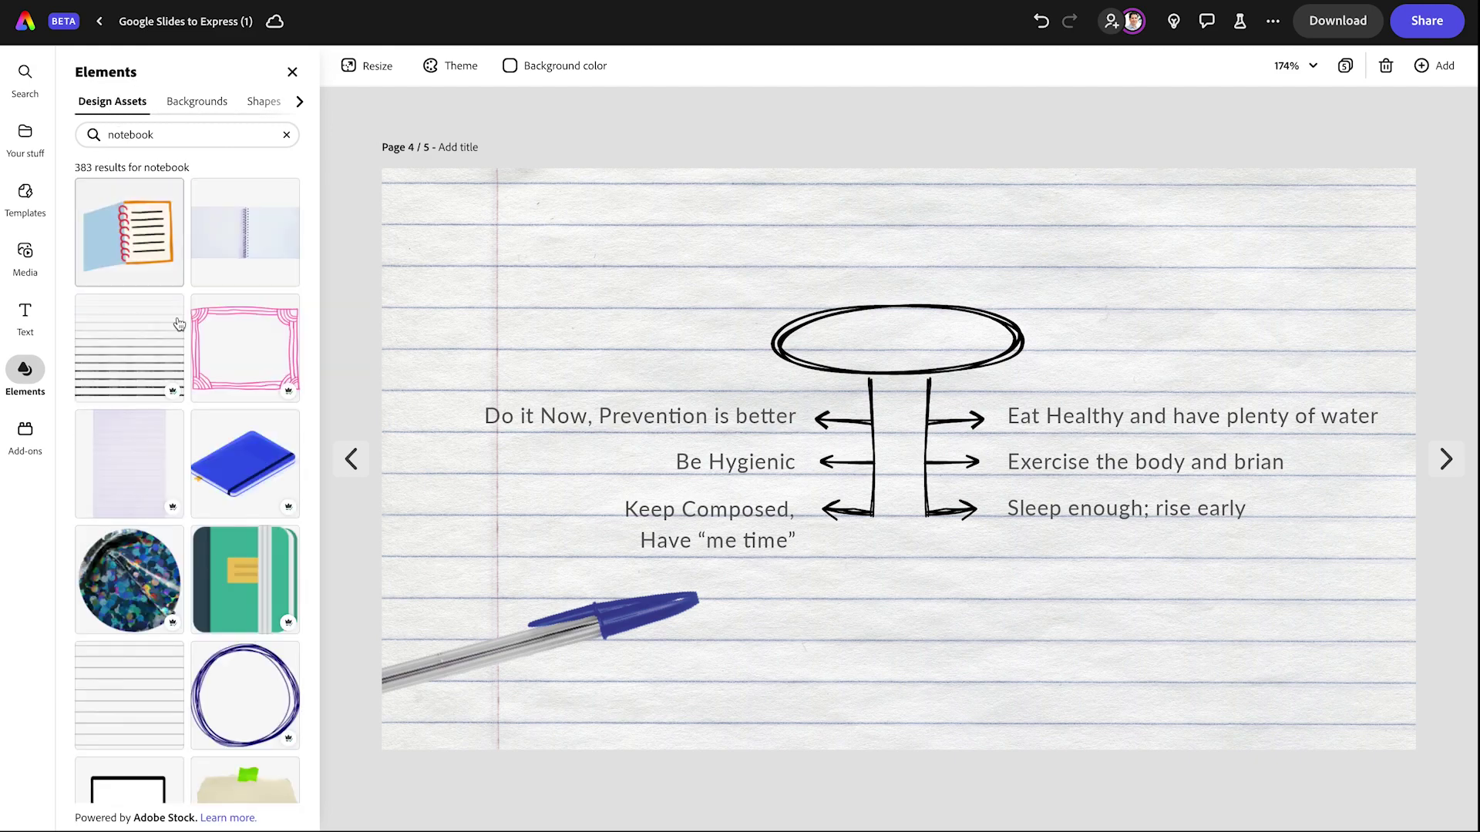
scroll(201, 401, down, 1)
click(299, 101)
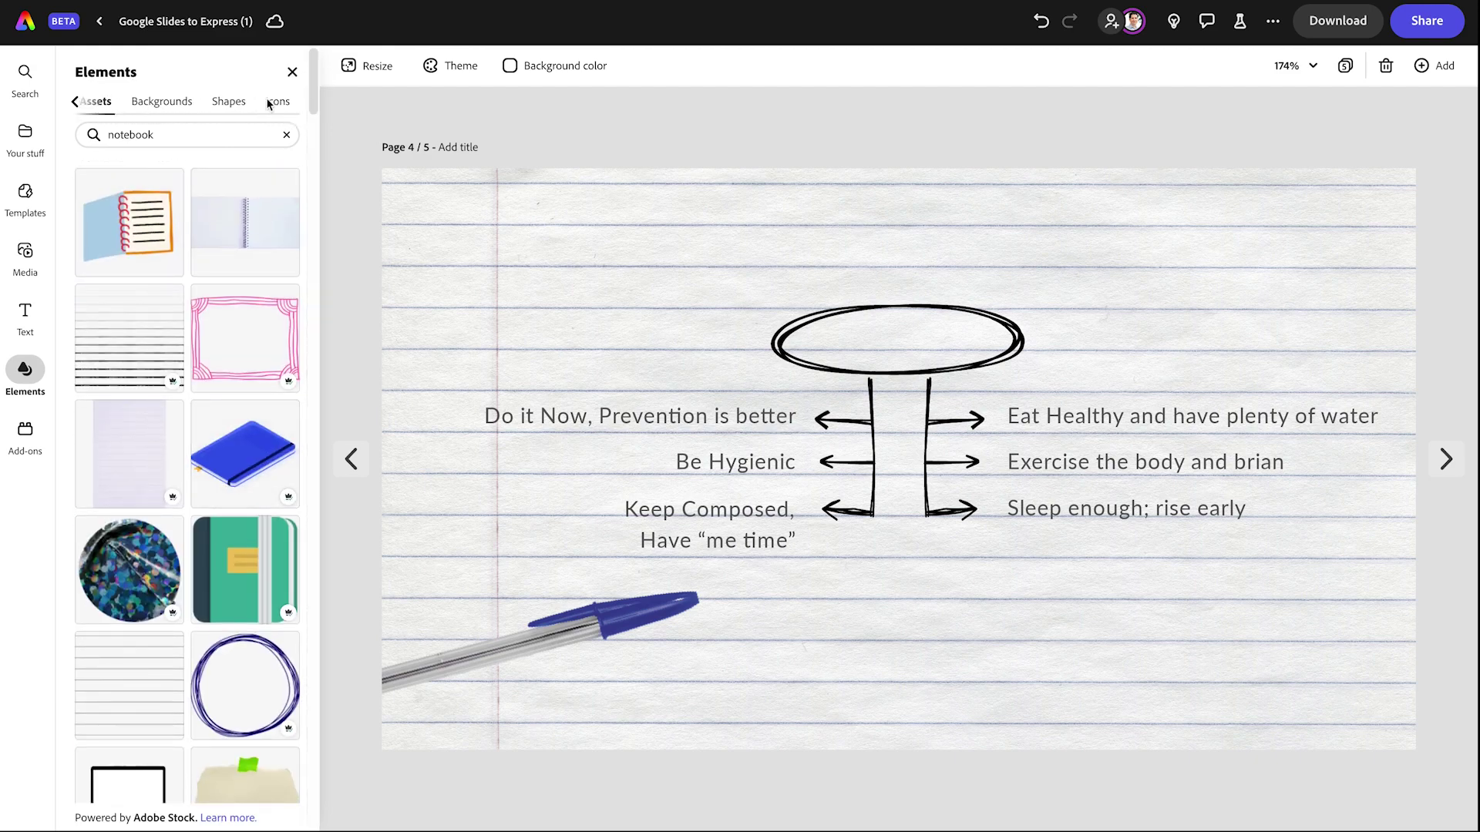
click(268, 103)
scroll(260, 537, down, 5)
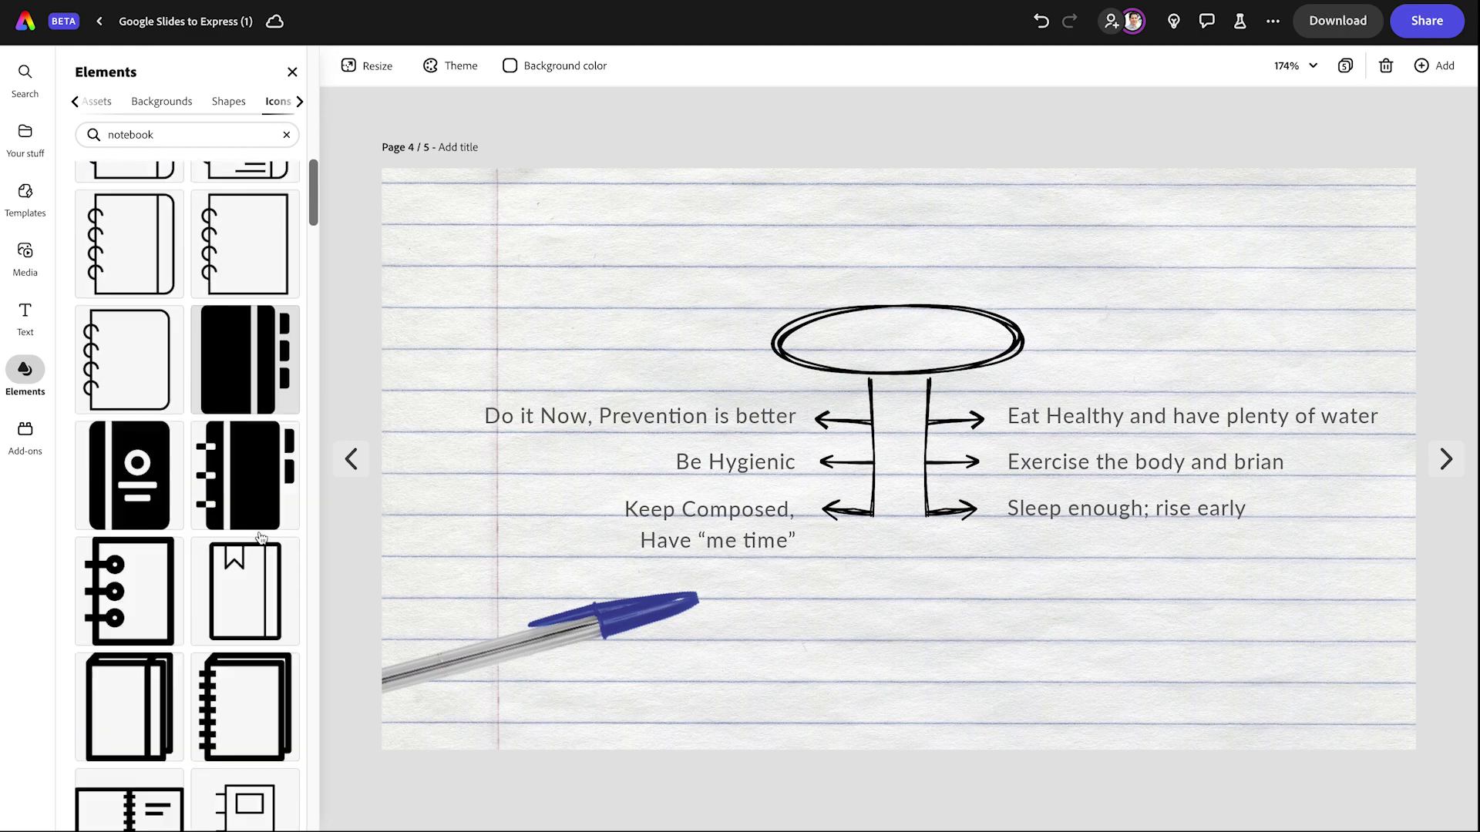
scroll(261, 537, down, 10)
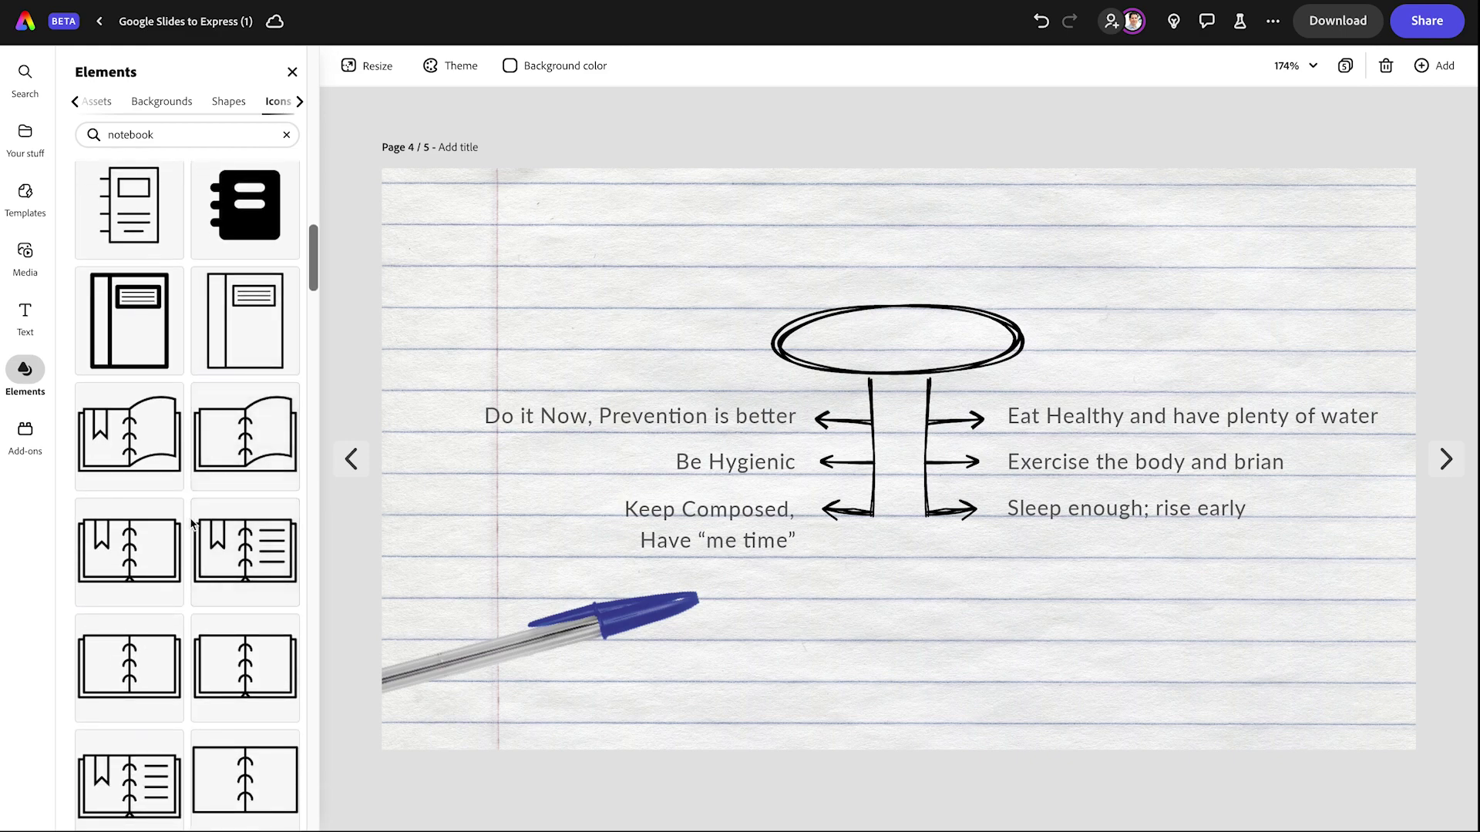
Add the open-book icon, shrunk and tilted, in the slide's top-right corner
click(136, 441)
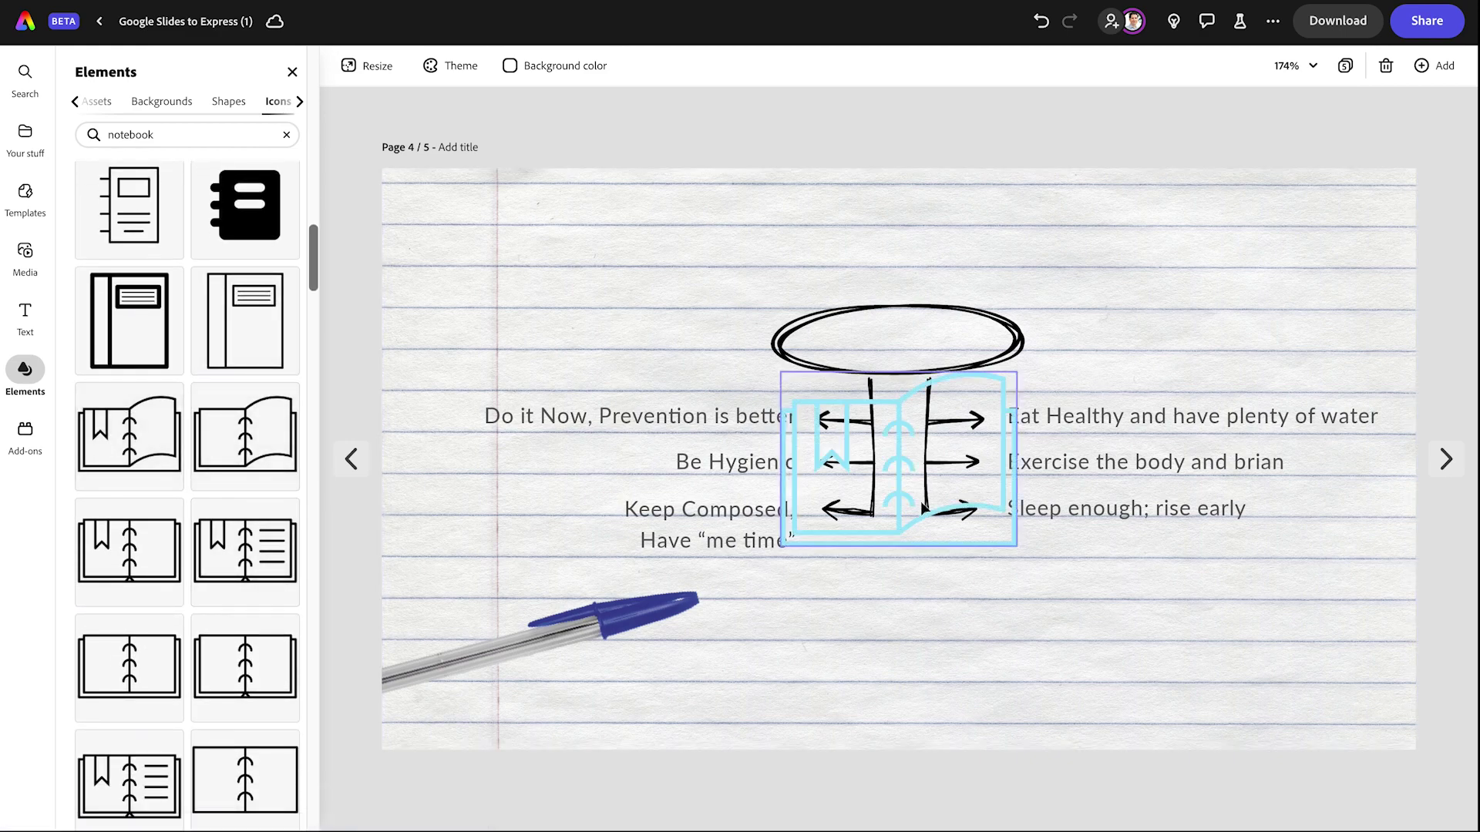
drag(903, 501, 1233, 278)
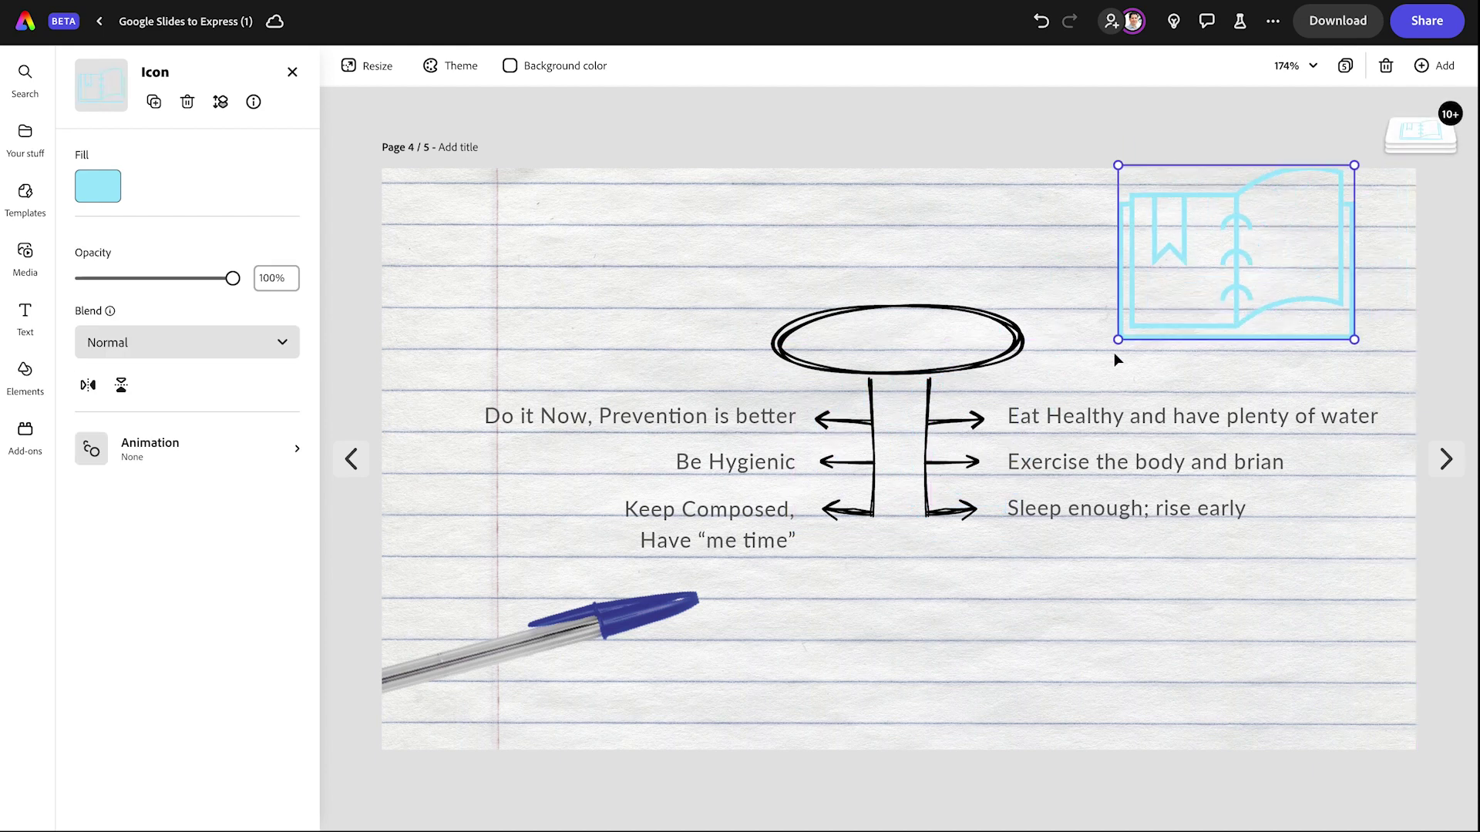
drag(1111, 352, 1071, 292)
drag(1233, 262, 1243, 282)
drag(1318, 406, 1289, 349)
drag(1218, 291, 1219, 309)
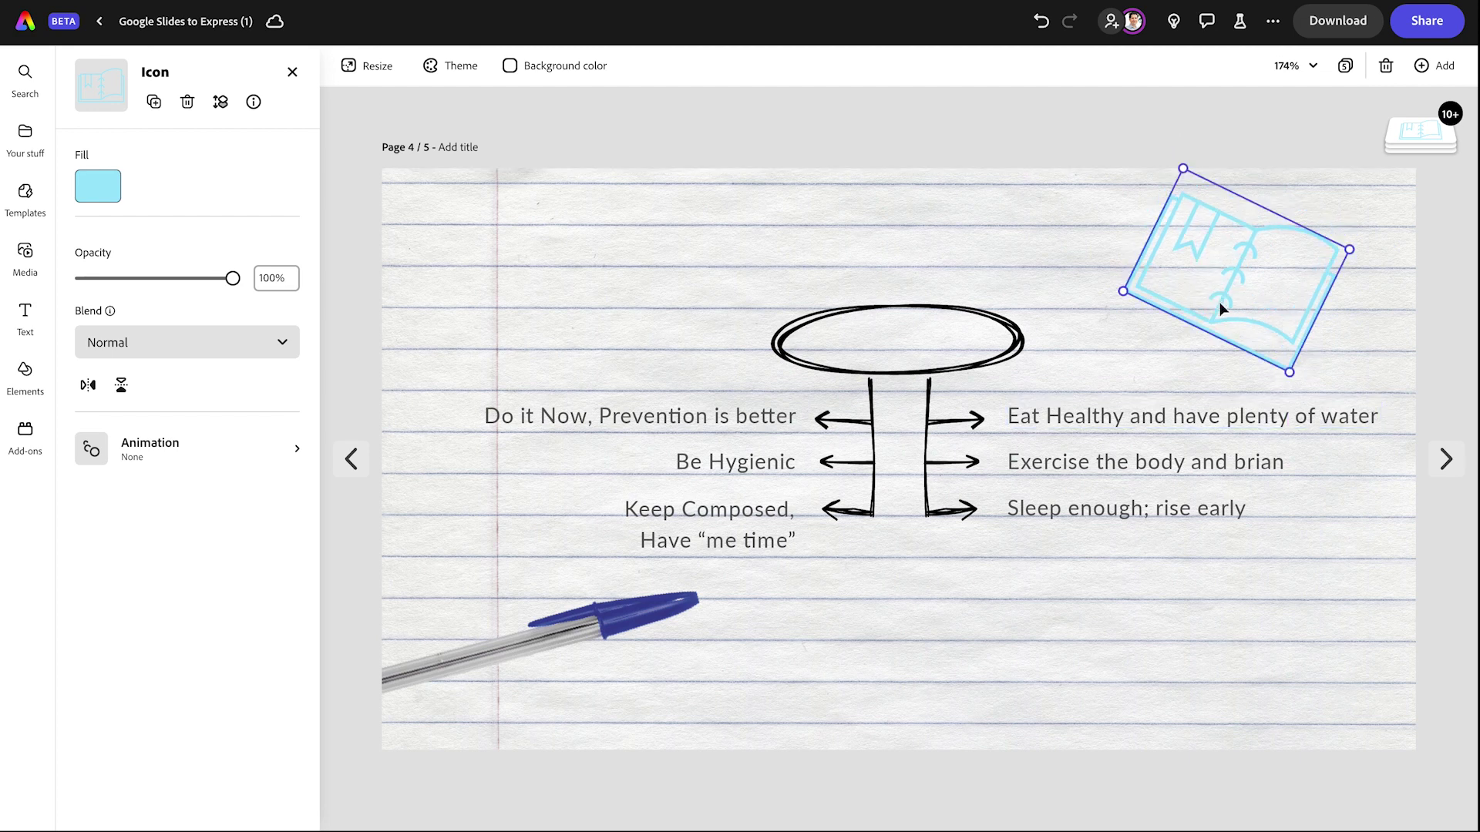
Recolour the book icon black
click(95, 193)
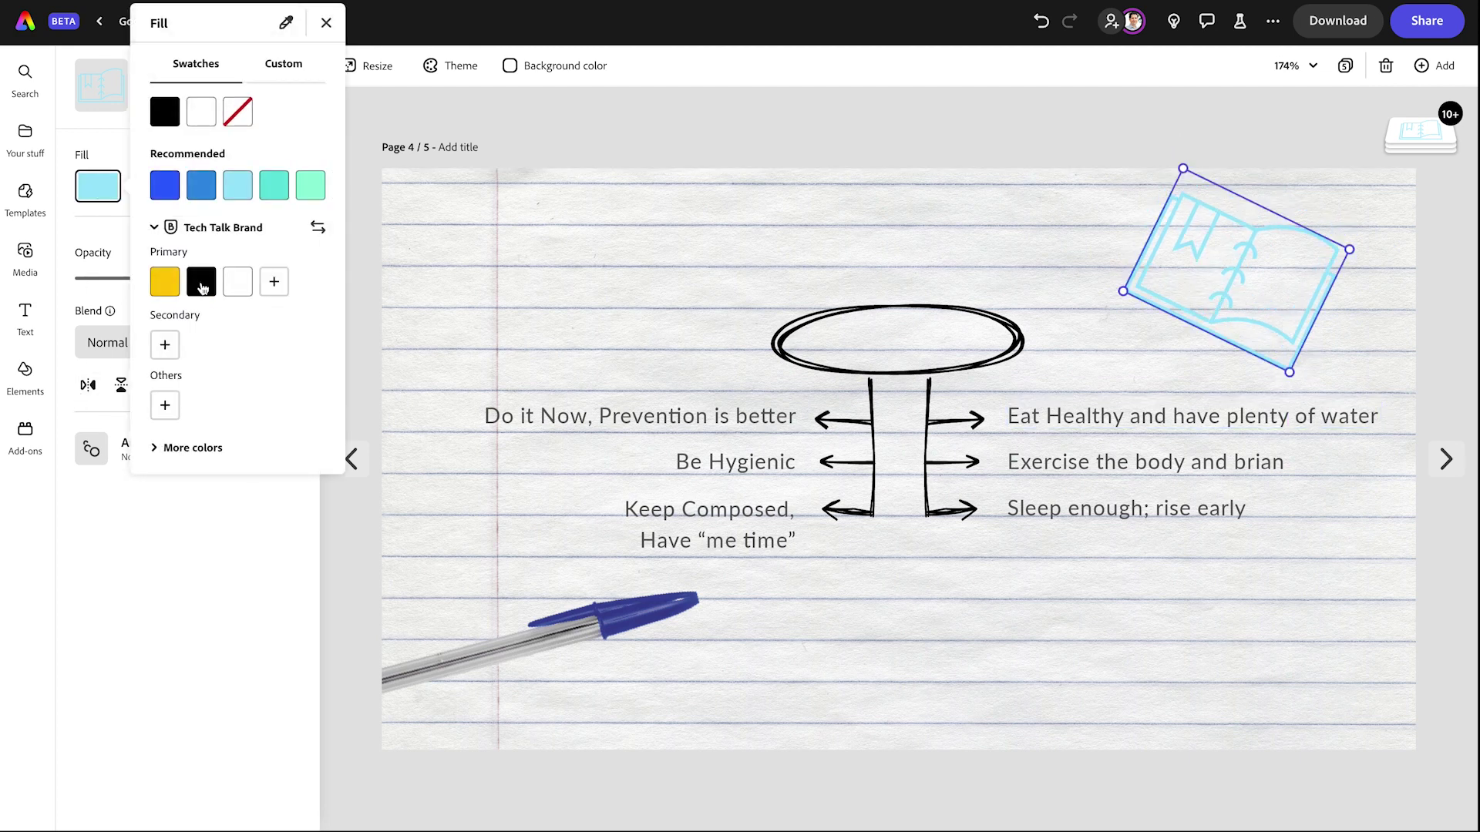
click(201, 287)
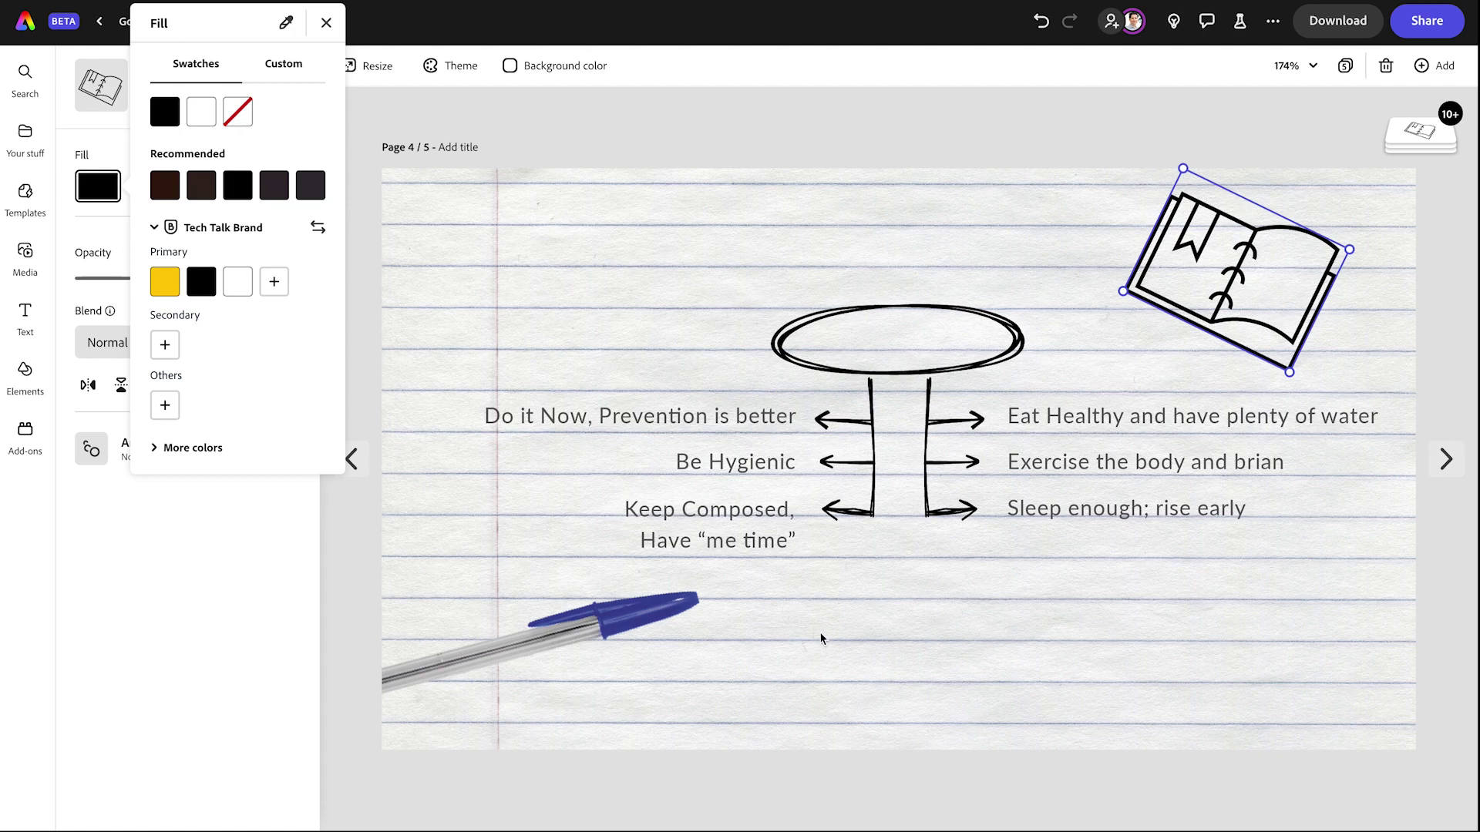
click(282, 661)
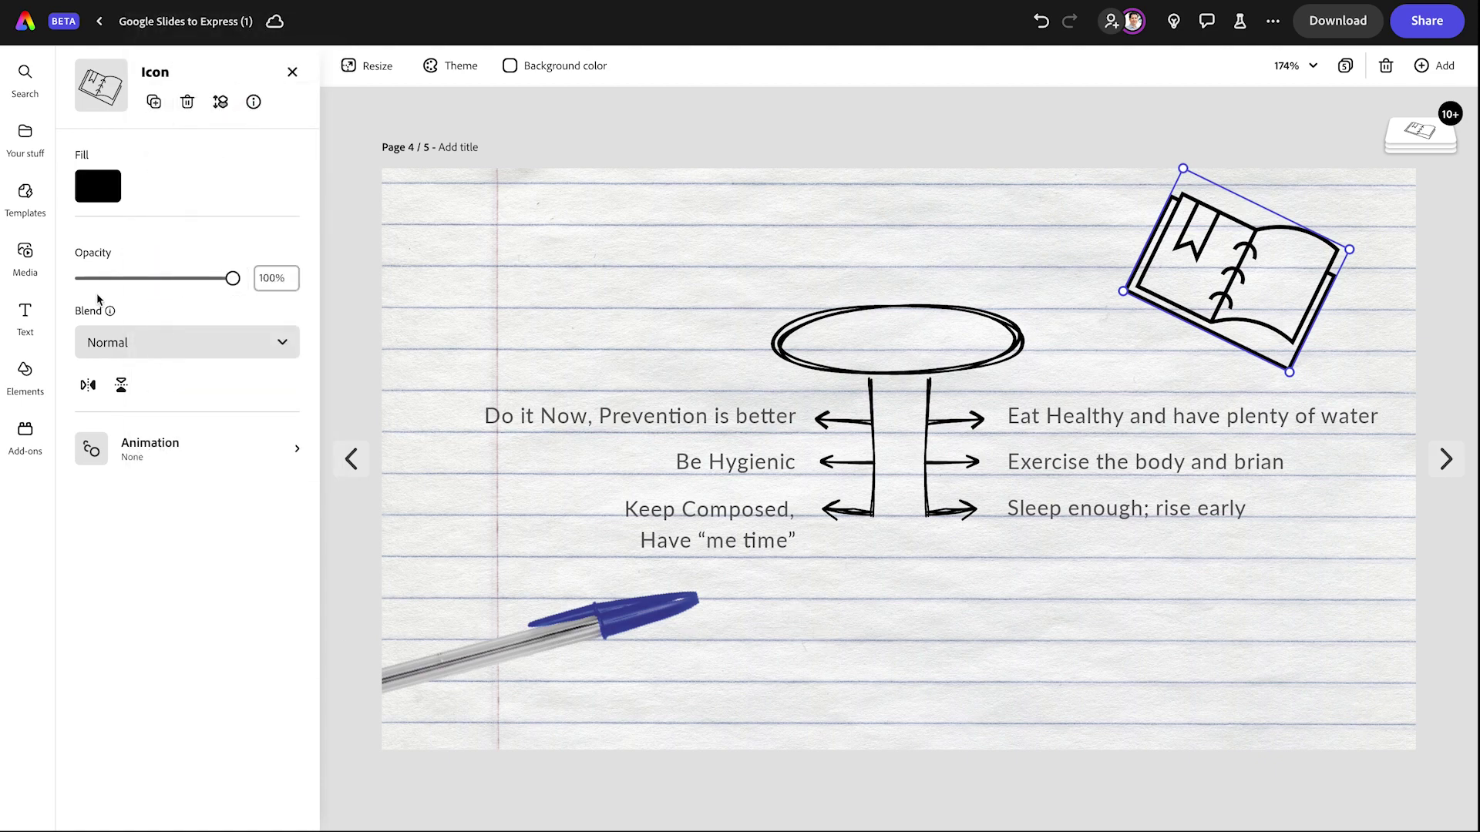
Search Media photos for 'pencil' and add the orange pencil photo
click(26, 250)
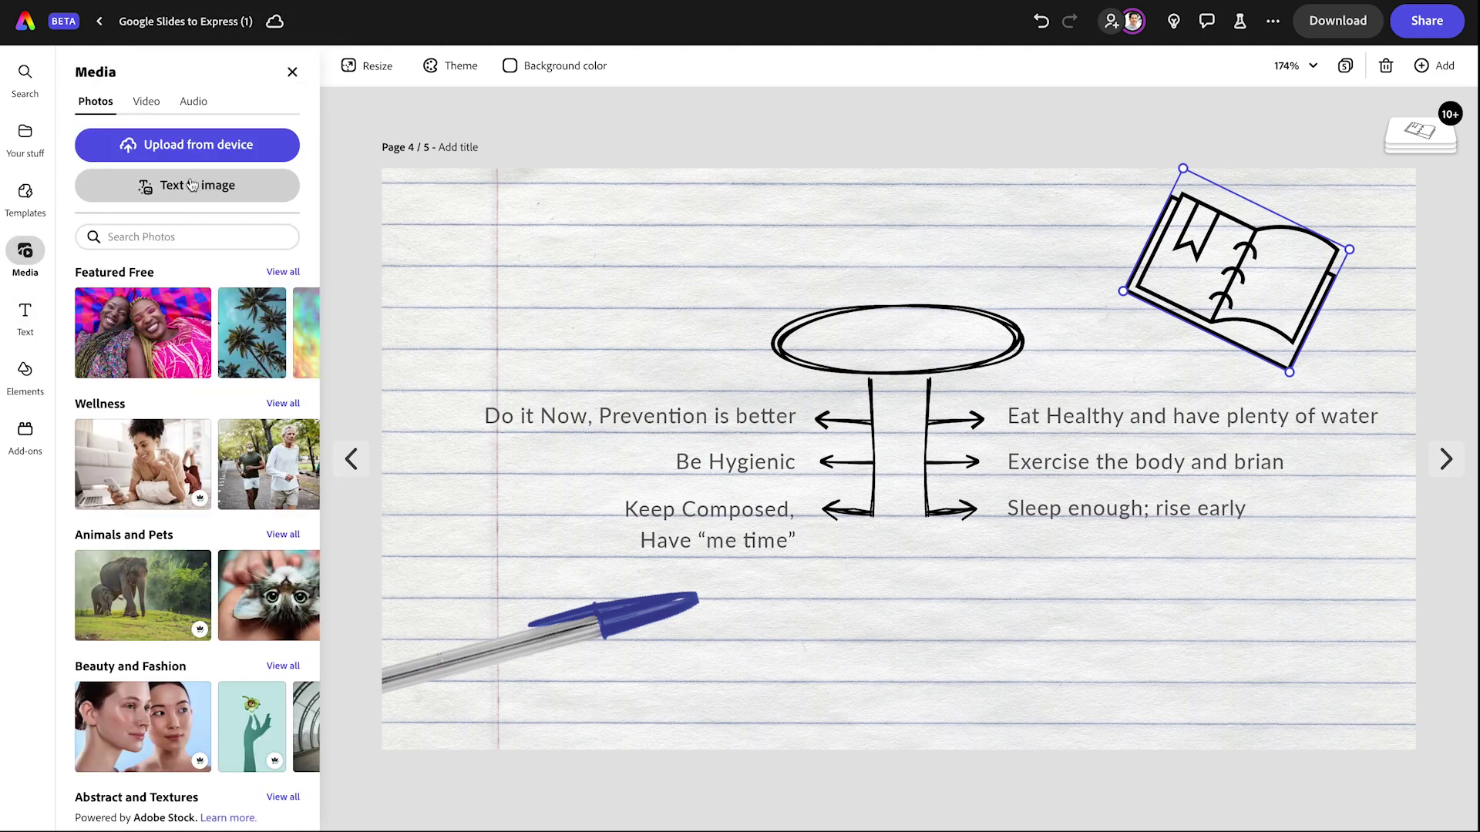
click(160, 237)
text(penc)
text(ie)
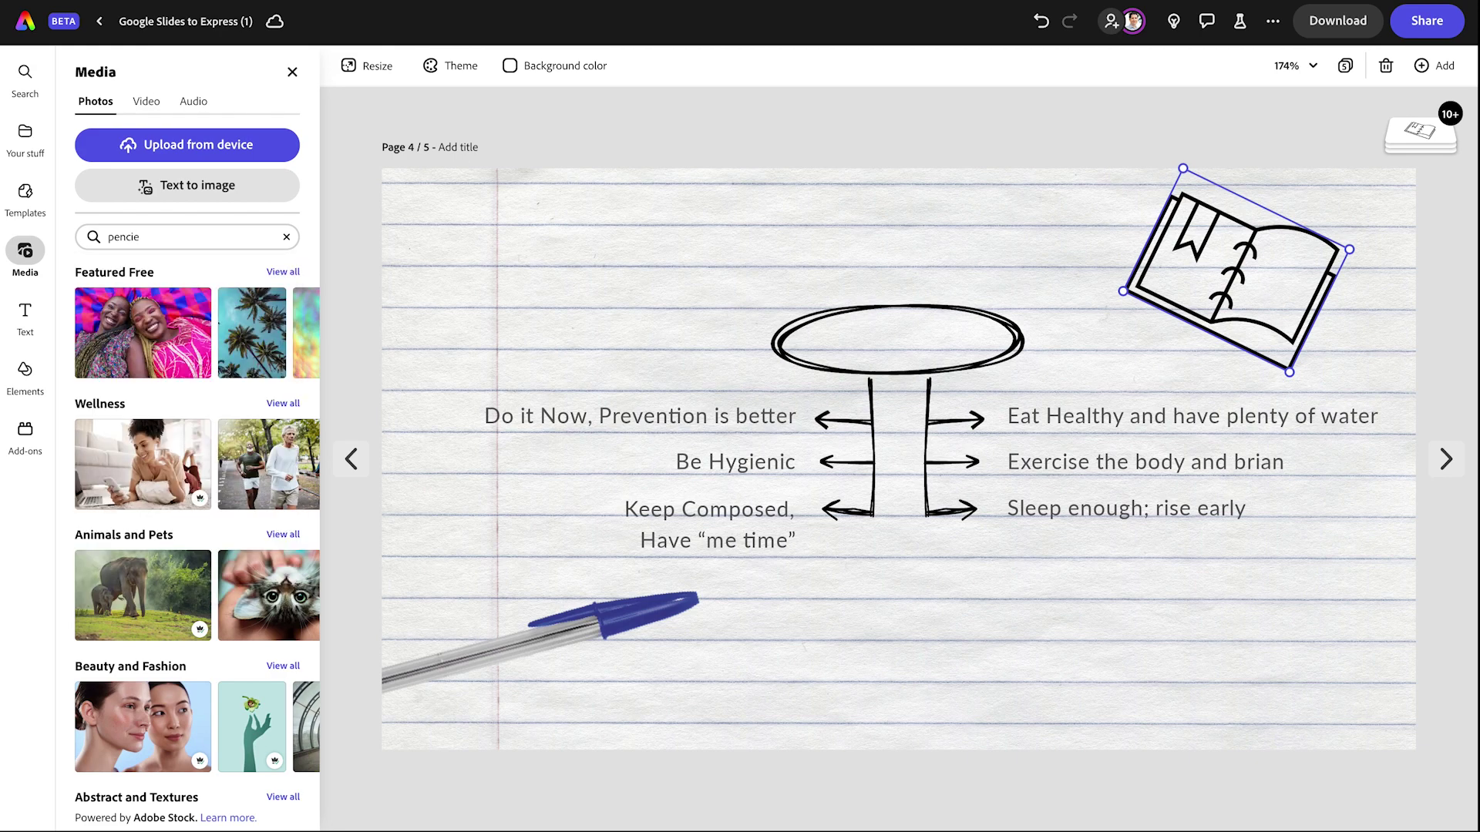
key(Return)
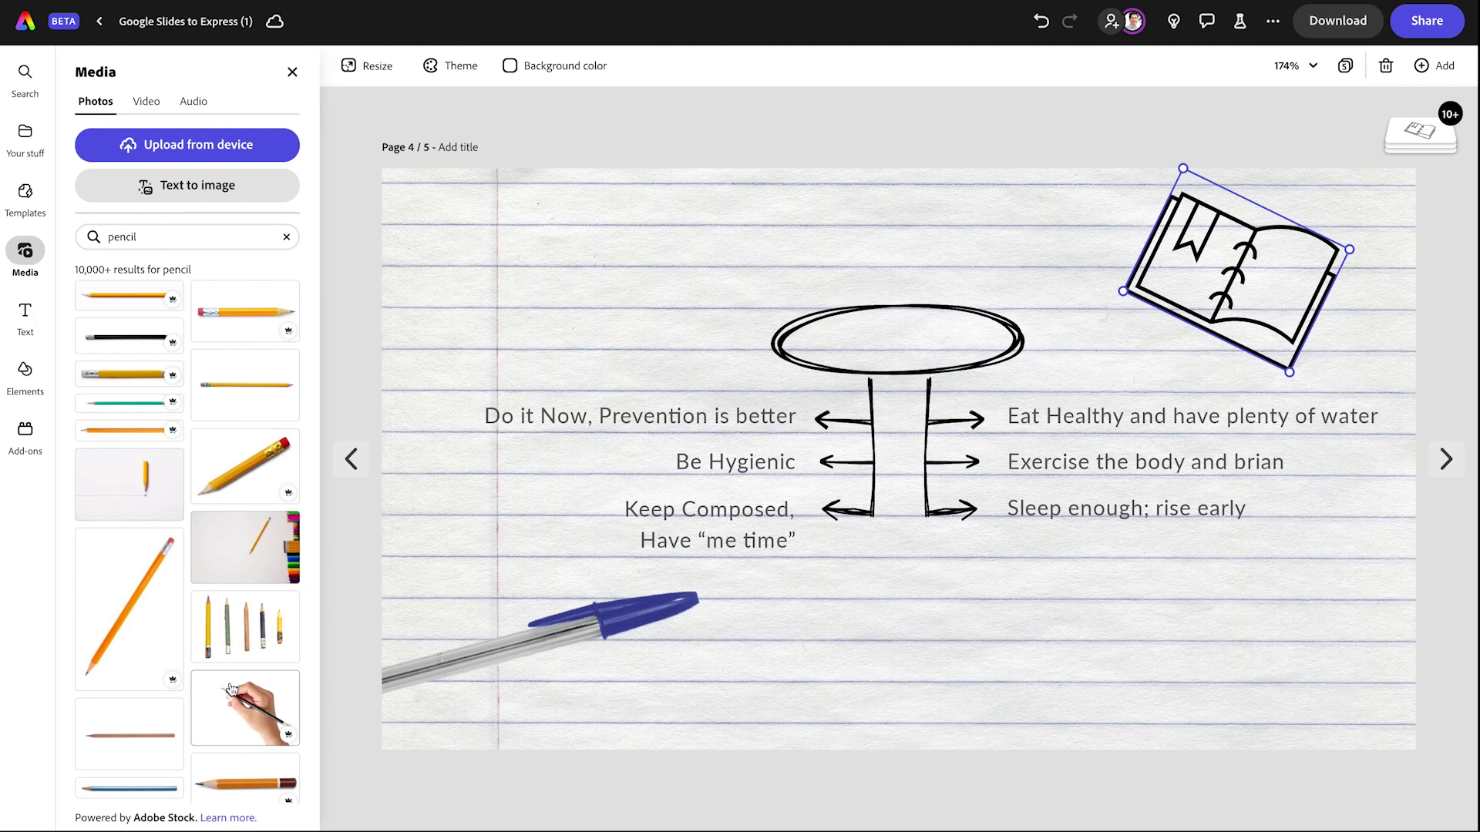
scroll(231, 688, down, 6)
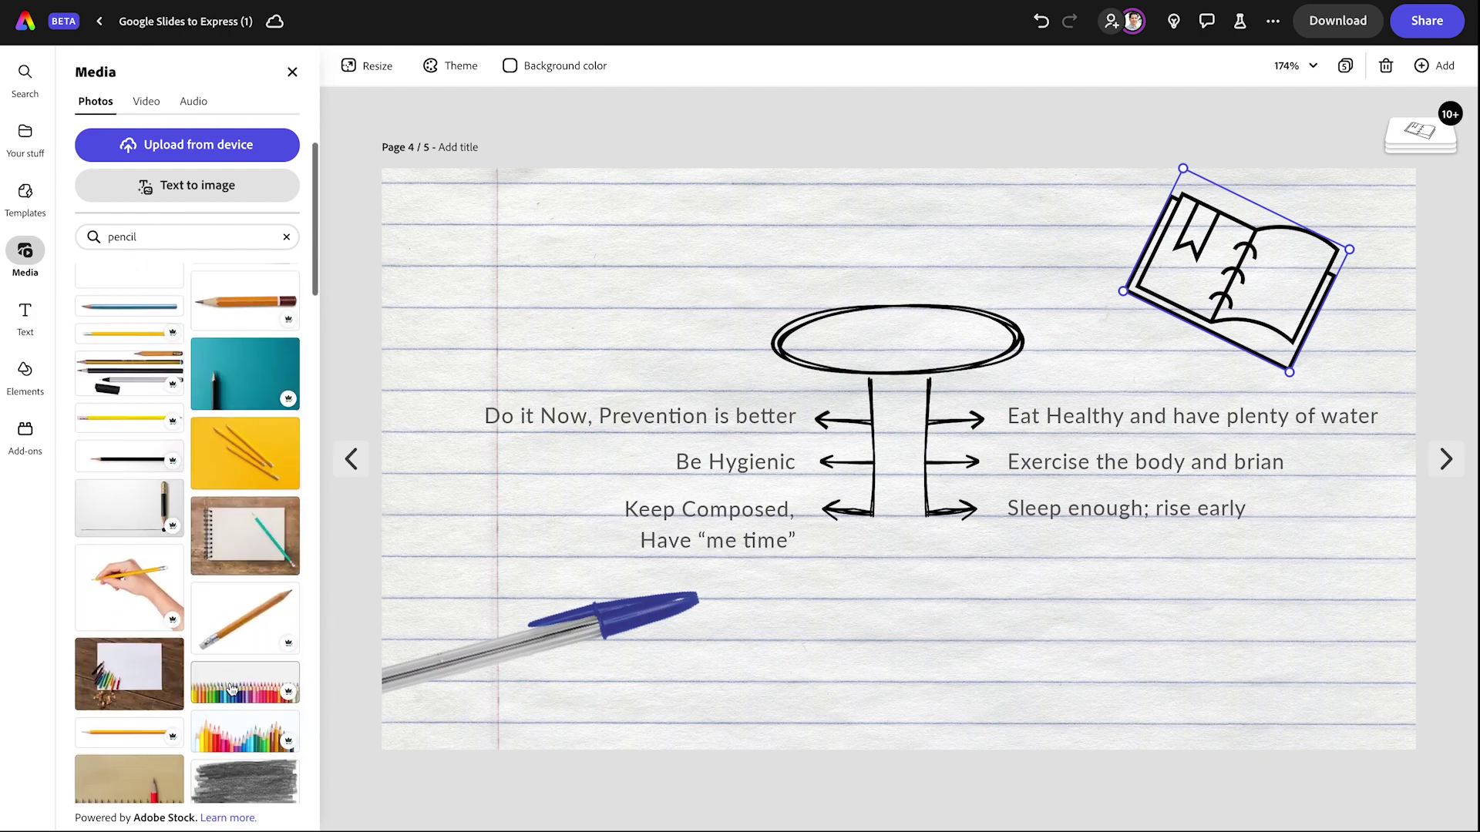
click(239, 616)
click(719, 527)
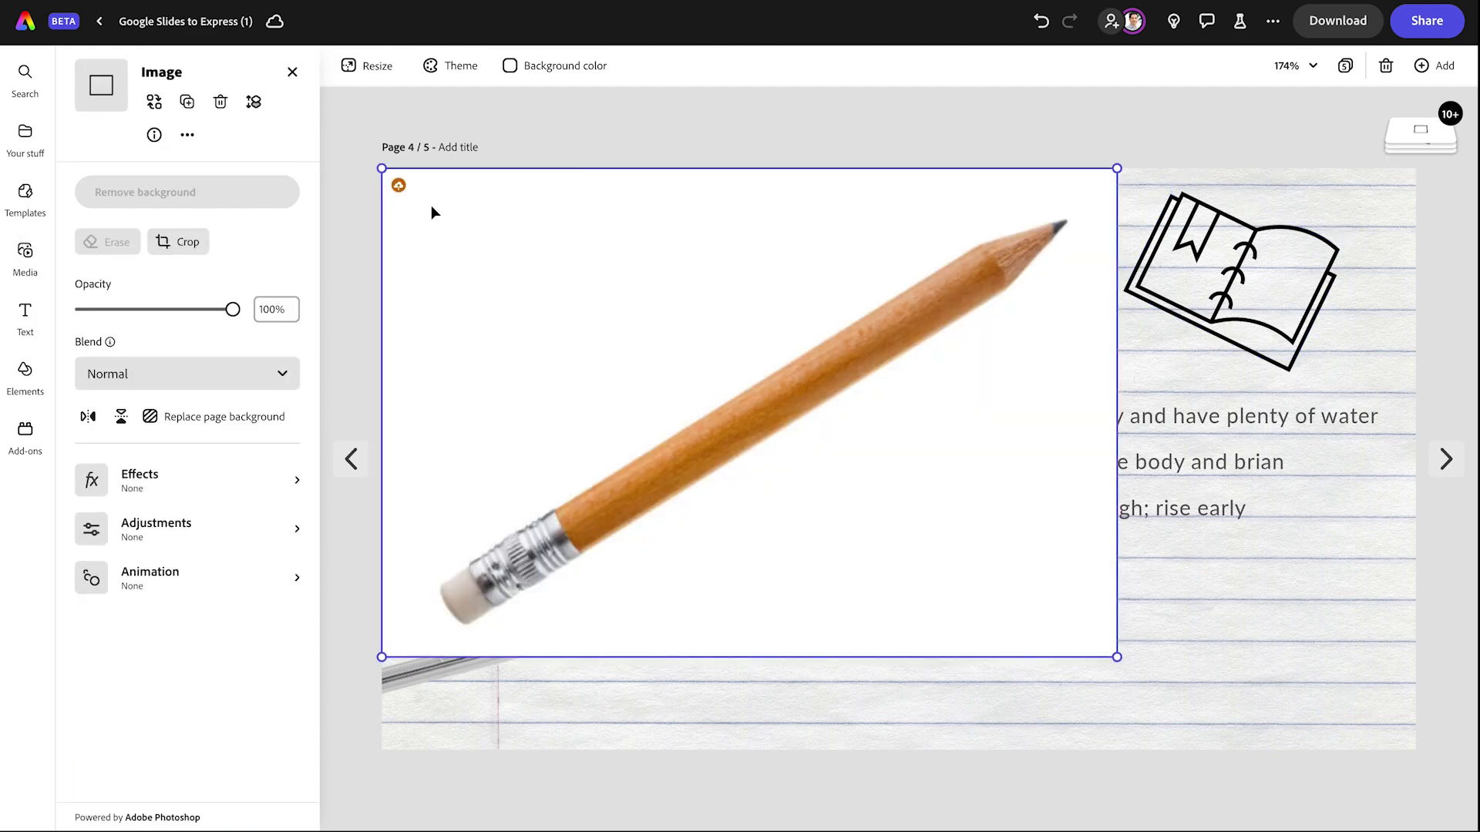
Shrink and tilt the pencil, remove its background, and place it bottom-right
mouse_move(381, 169)
mouse_down()
mouse_move(611, 340)
mouse_move(608, 323)
mouse_up()
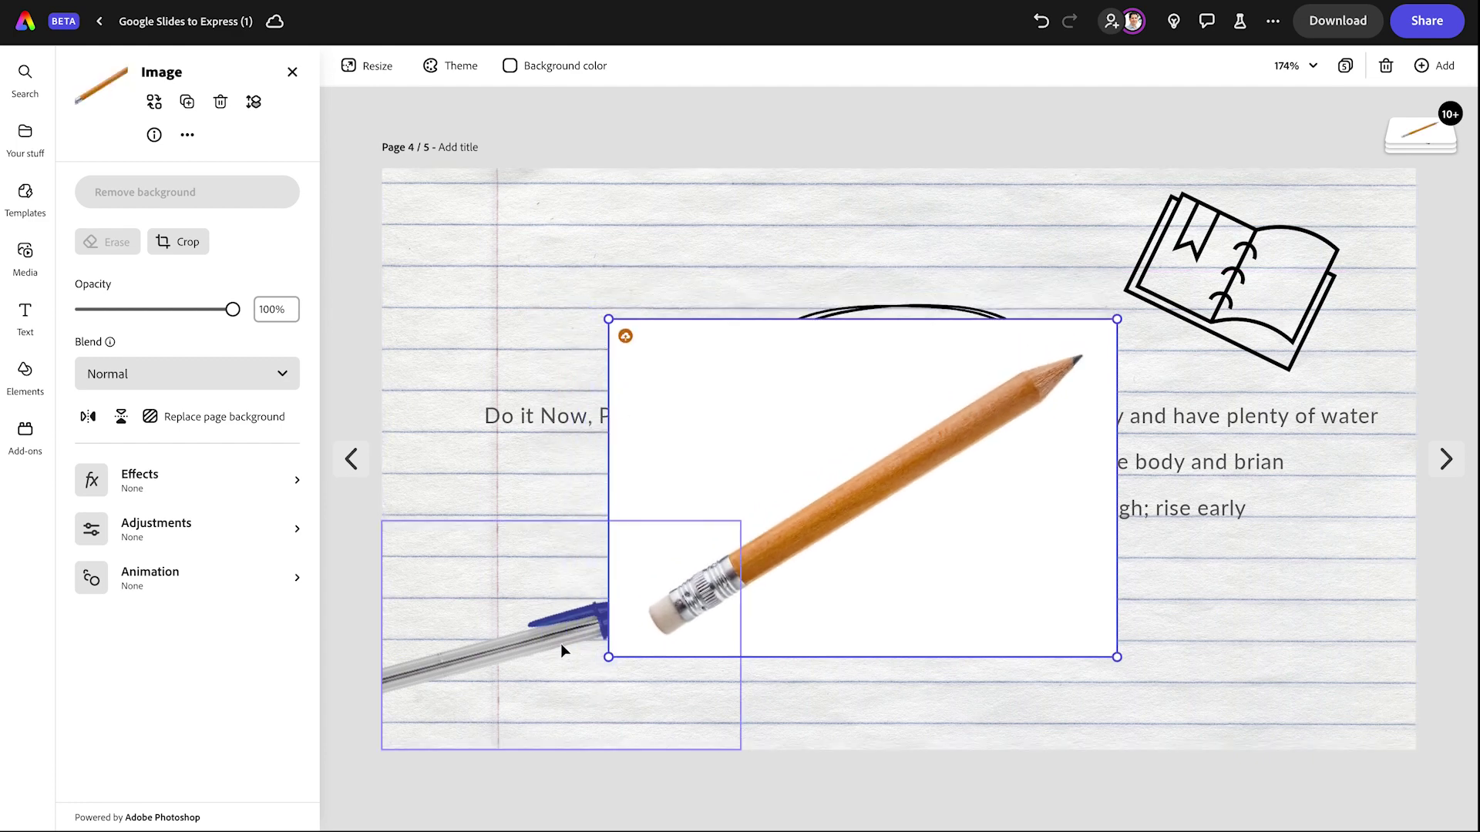
mouse_move(600, 666)
mouse_down()
mouse_move(1130, 697)
mouse_move(1103, 678)
mouse_up()
mouse_move(1087, 600)
mouse_down()
mouse_move(1286, 667)
mouse_move(1380, 733)
mouse_move(1411, 773)
mouse_move(1399, 780)
mouse_up()
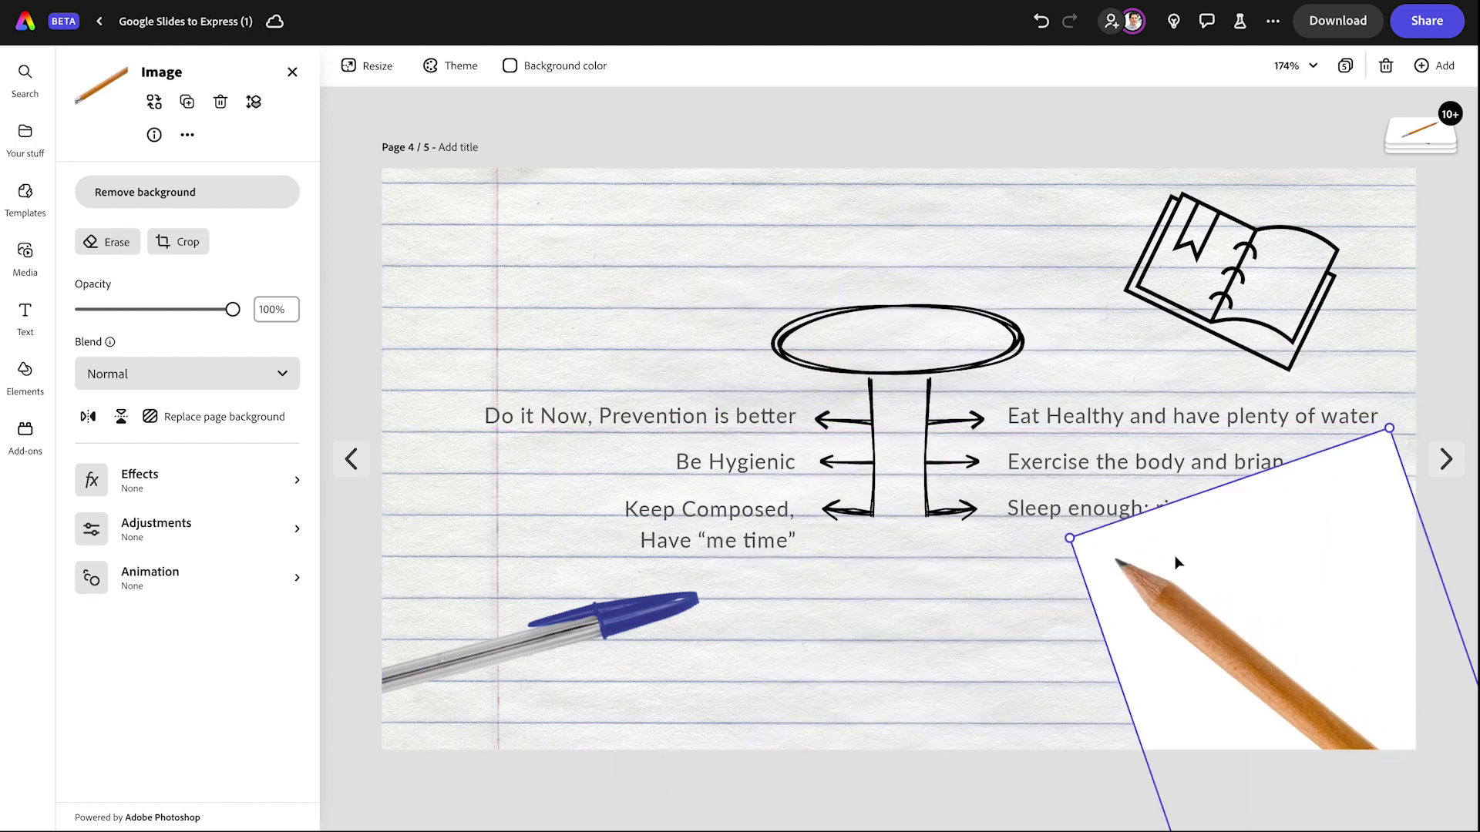
click(157, 189)
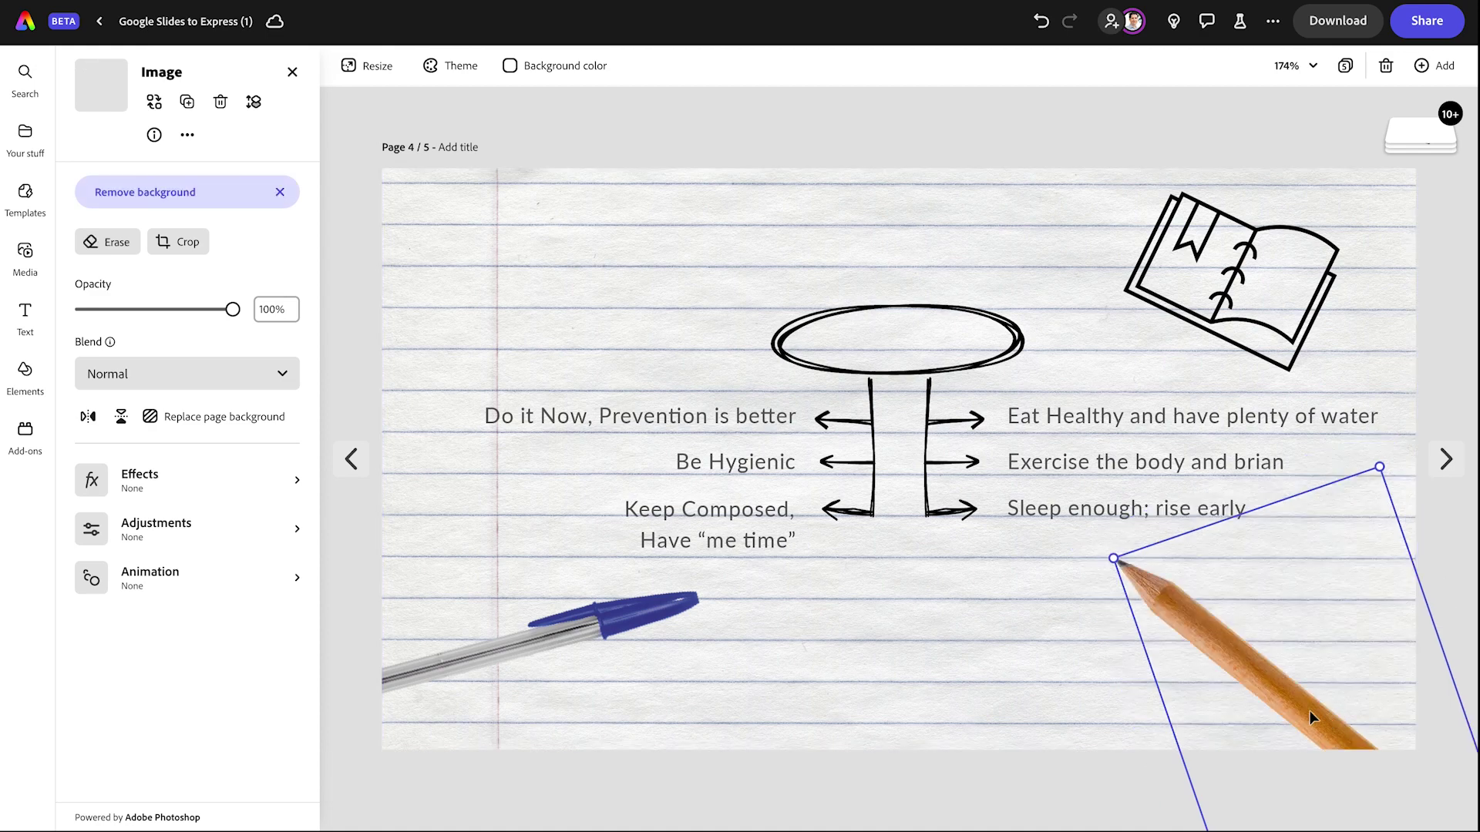
mouse_move(1310, 711)
mouse_down()
mouse_move(1125, 566)
mouse_move(1160, 581)
mouse_up()
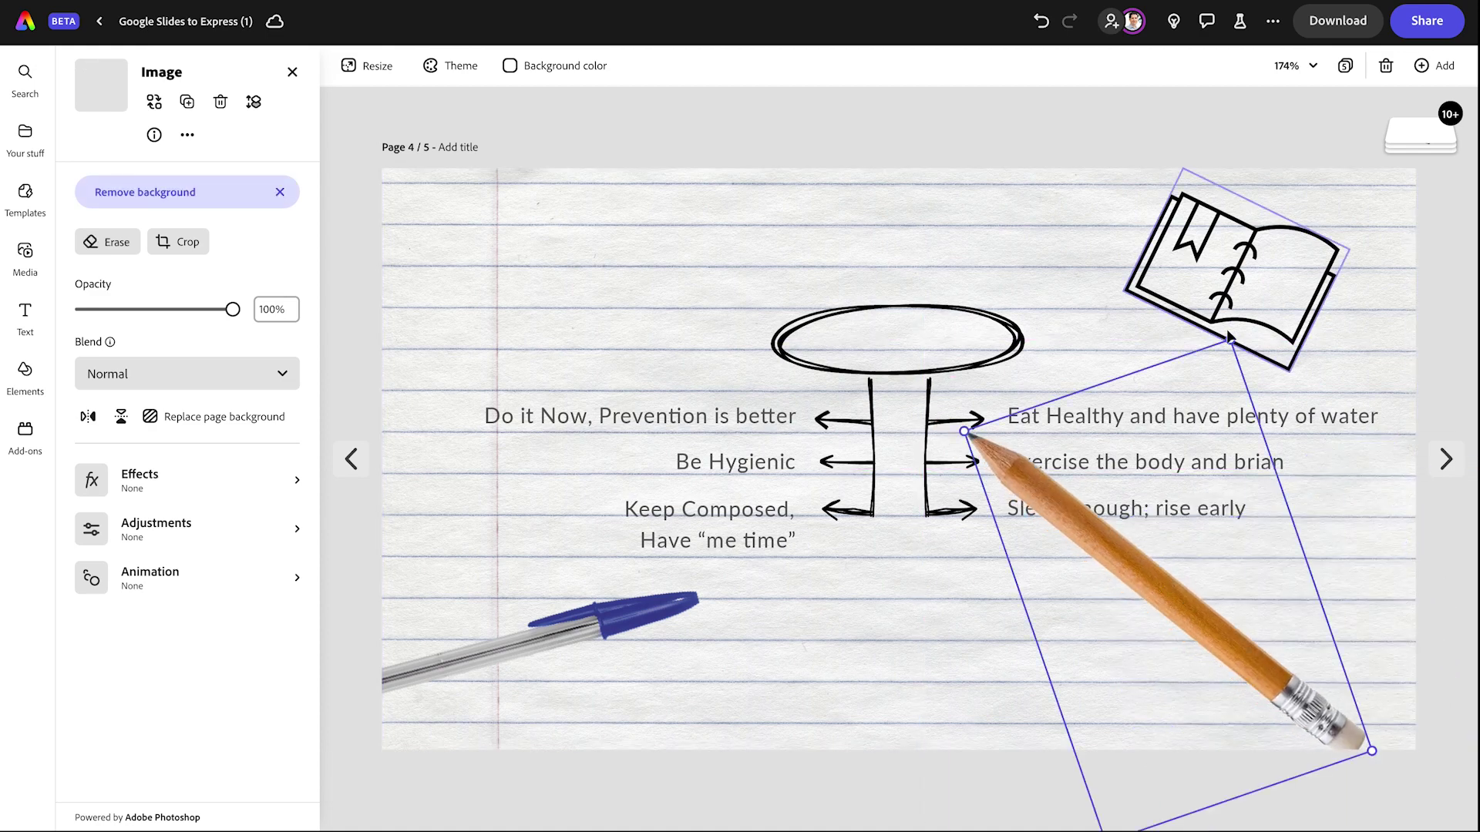
mouse_move(1228, 345)
mouse_down()
mouse_move(1089, 499)
mouse_move(1133, 417)
mouse_up()
mouse_move(1107, 613)
mouse_down()
mouse_move(1189, 601)
mouse_move(1179, 638)
mouse_move(1205, 639)
mouse_up()
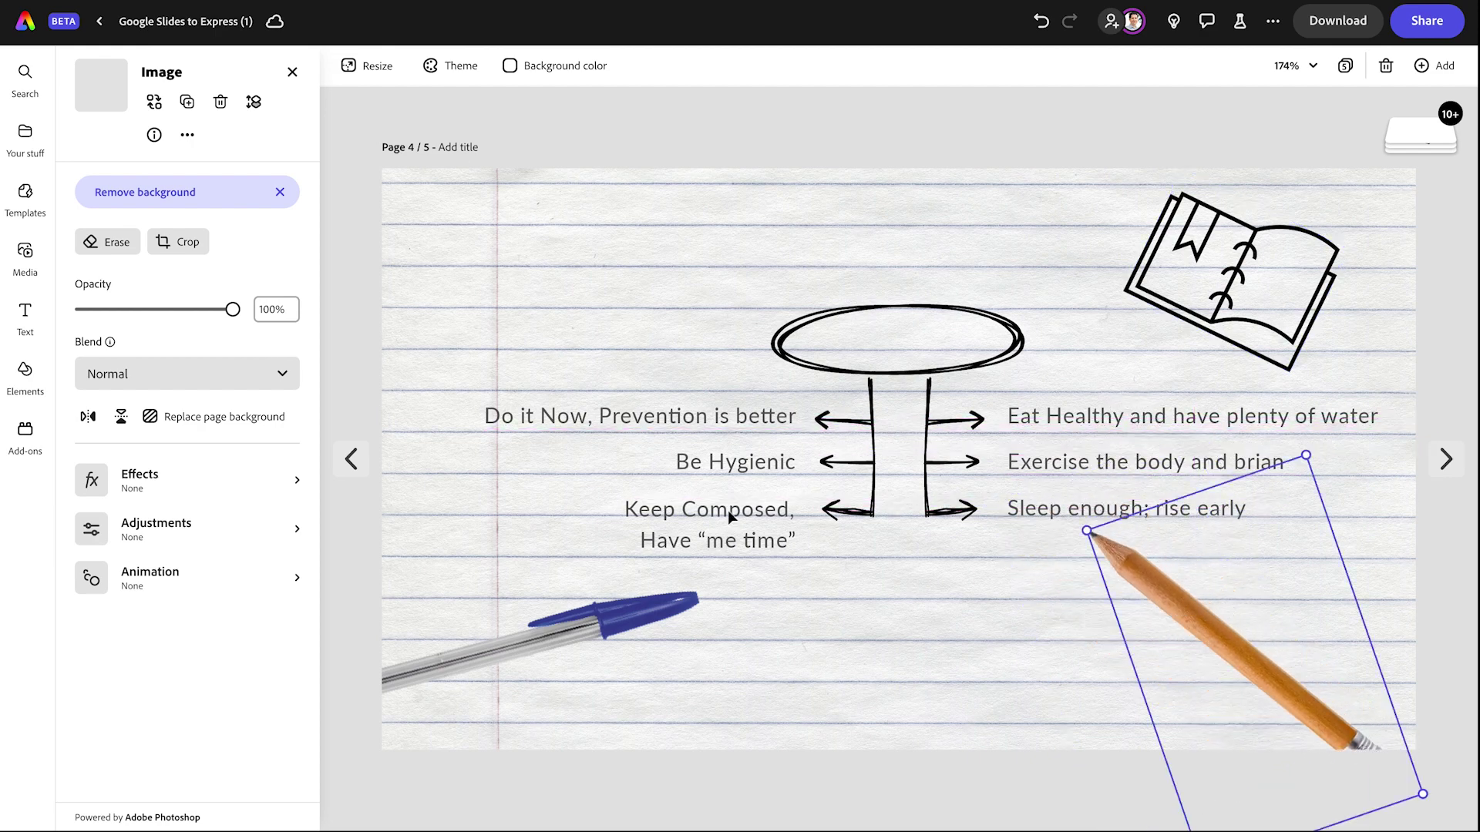
Delete the four left-side lines: Do it Now, Be Hygienic, Keep Composed and Have 'me time'
click(670, 426)
shift+click(734, 459)
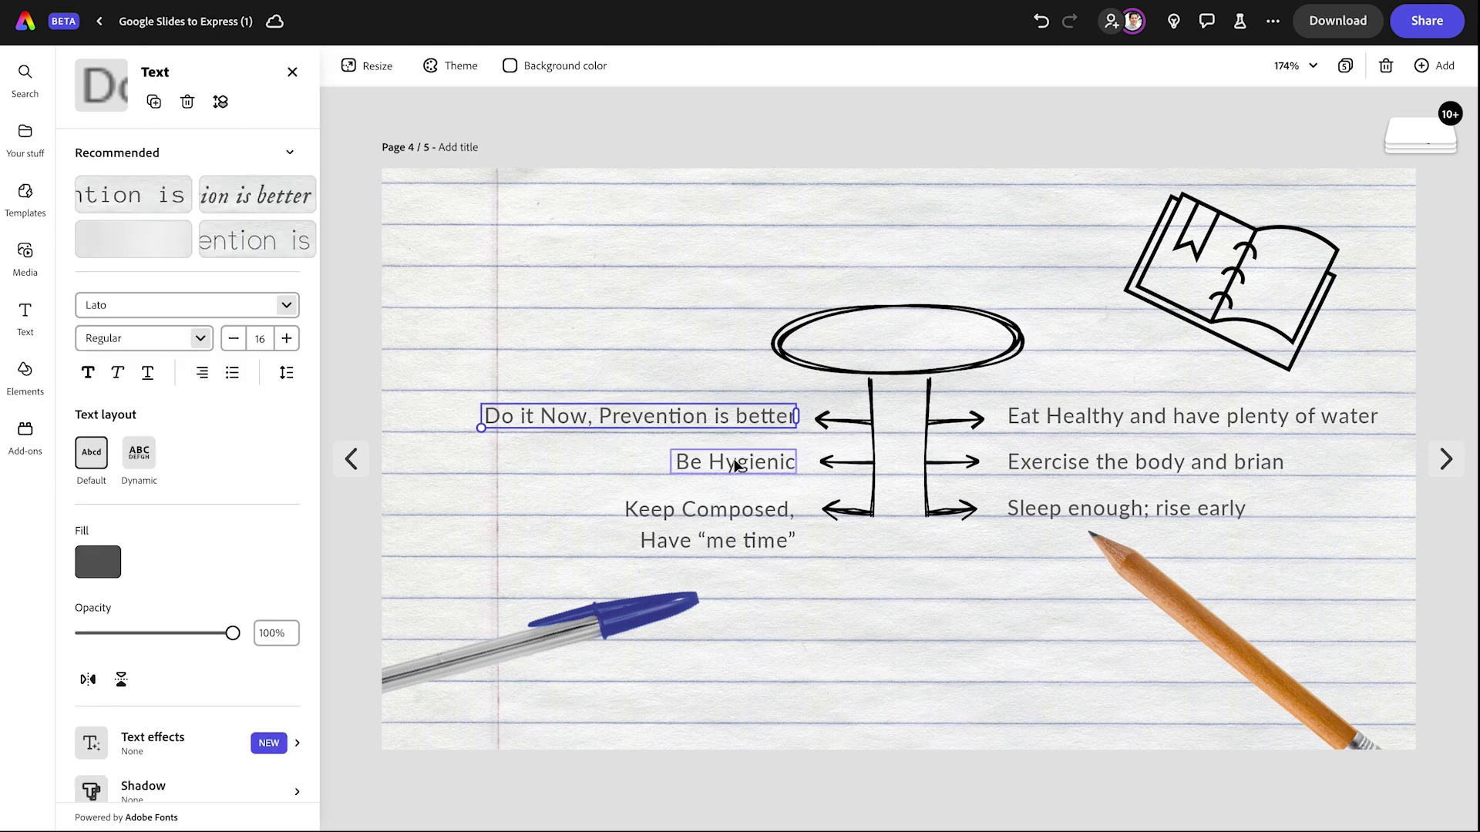
shift+click(729, 507)
shift+click(737, 543)
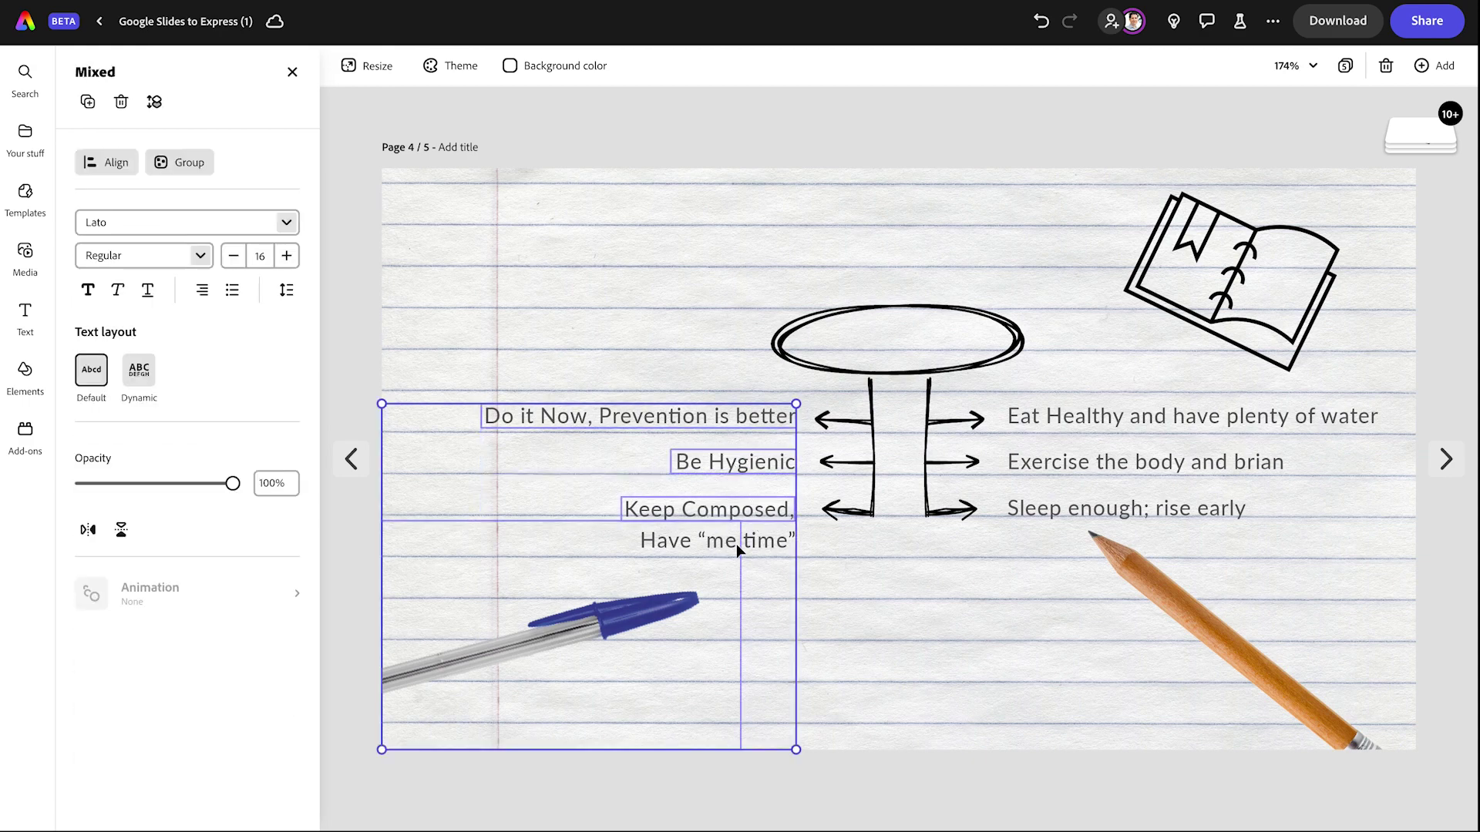
click(847, 571)
click(762, 543)
shift+click(752, 513)
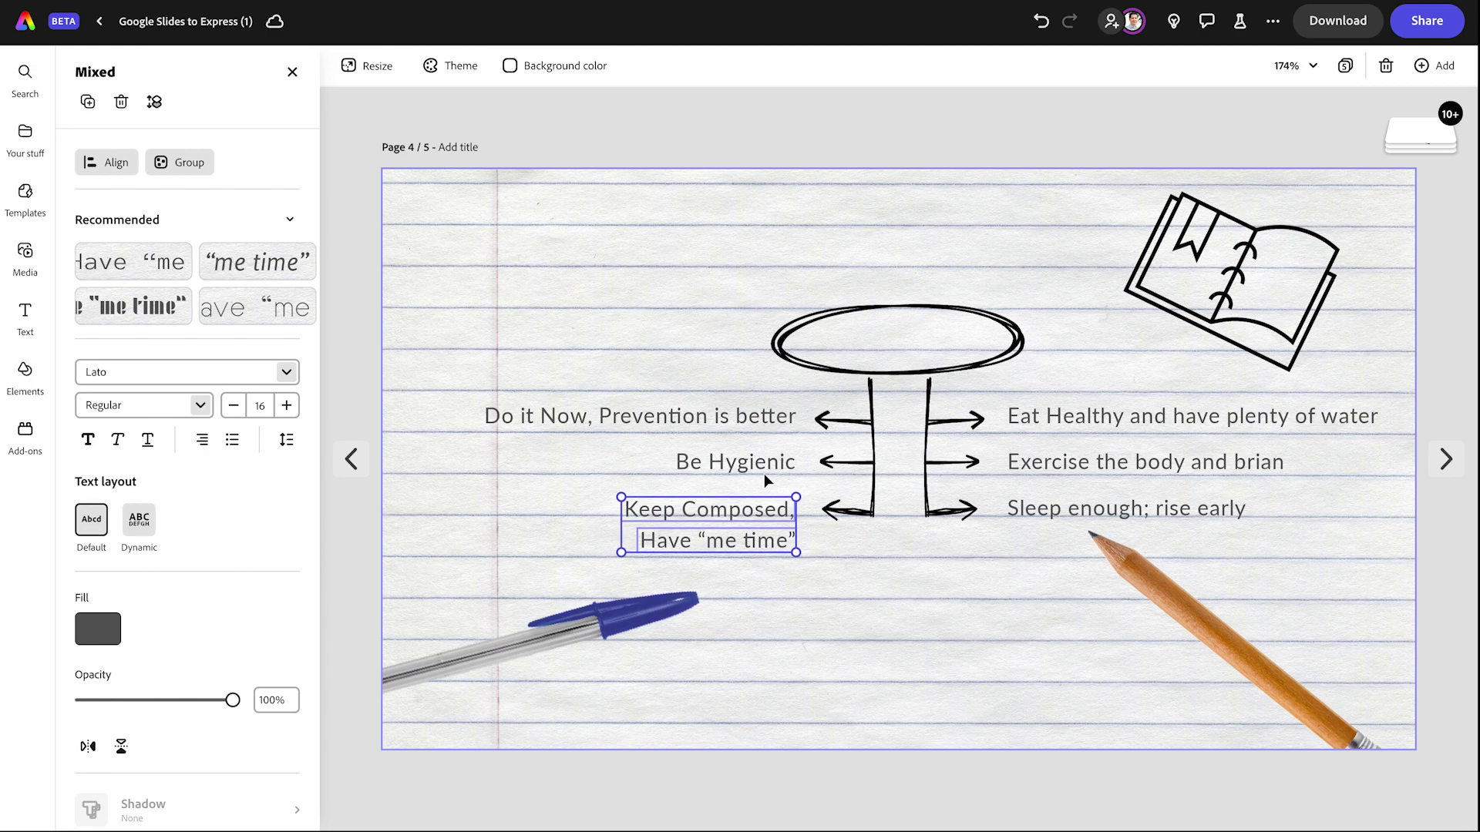
shift+click(761, 465)
shift+click(763, 421)
key(Delete)
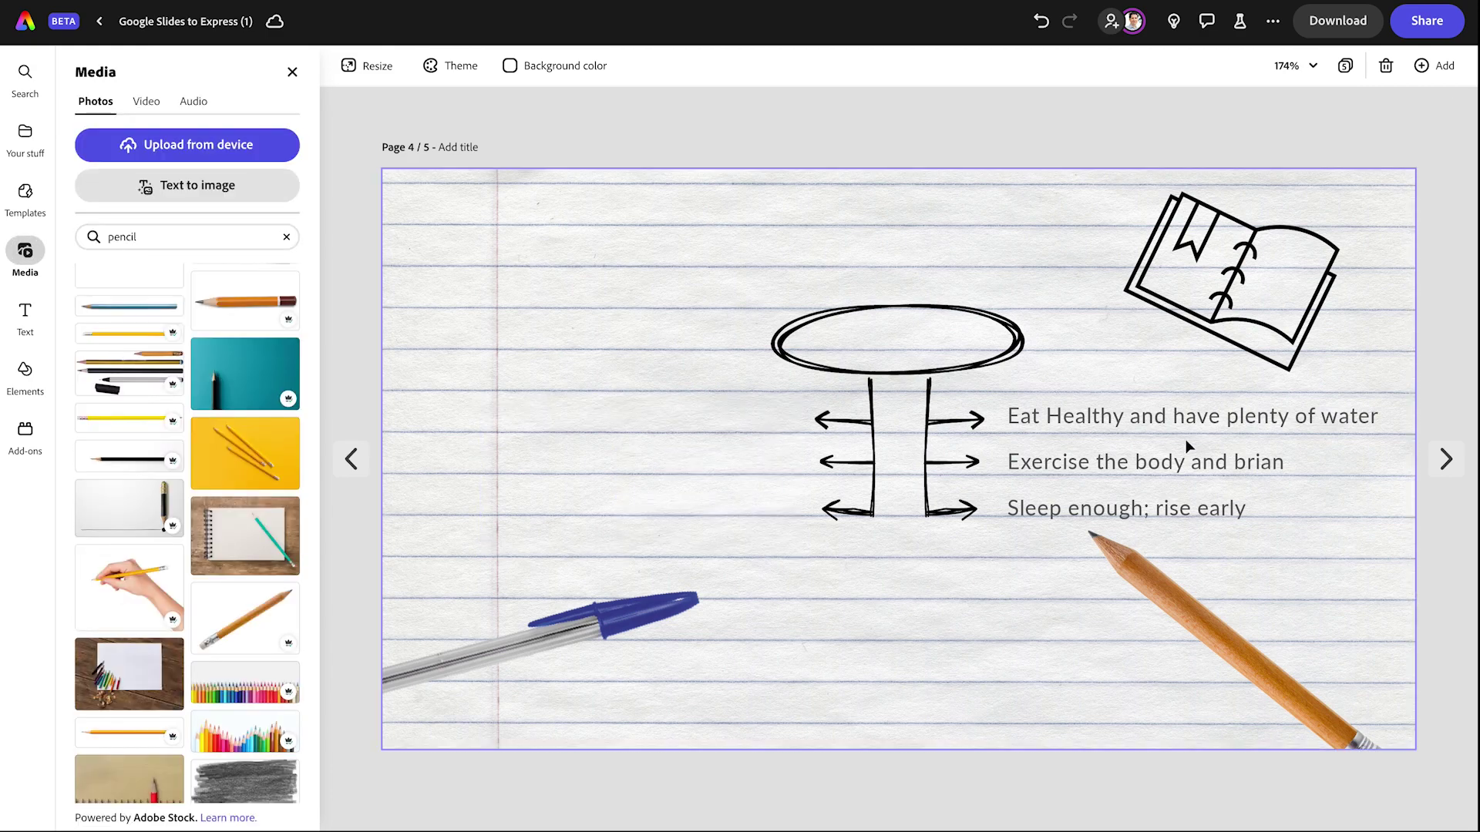
Delete the three right-side lines: Eat Healthy, Exercise the body and brain, Sleep enough
click(1173, 416)
shift+click(1158, 463)
shift+click(1145, 507)
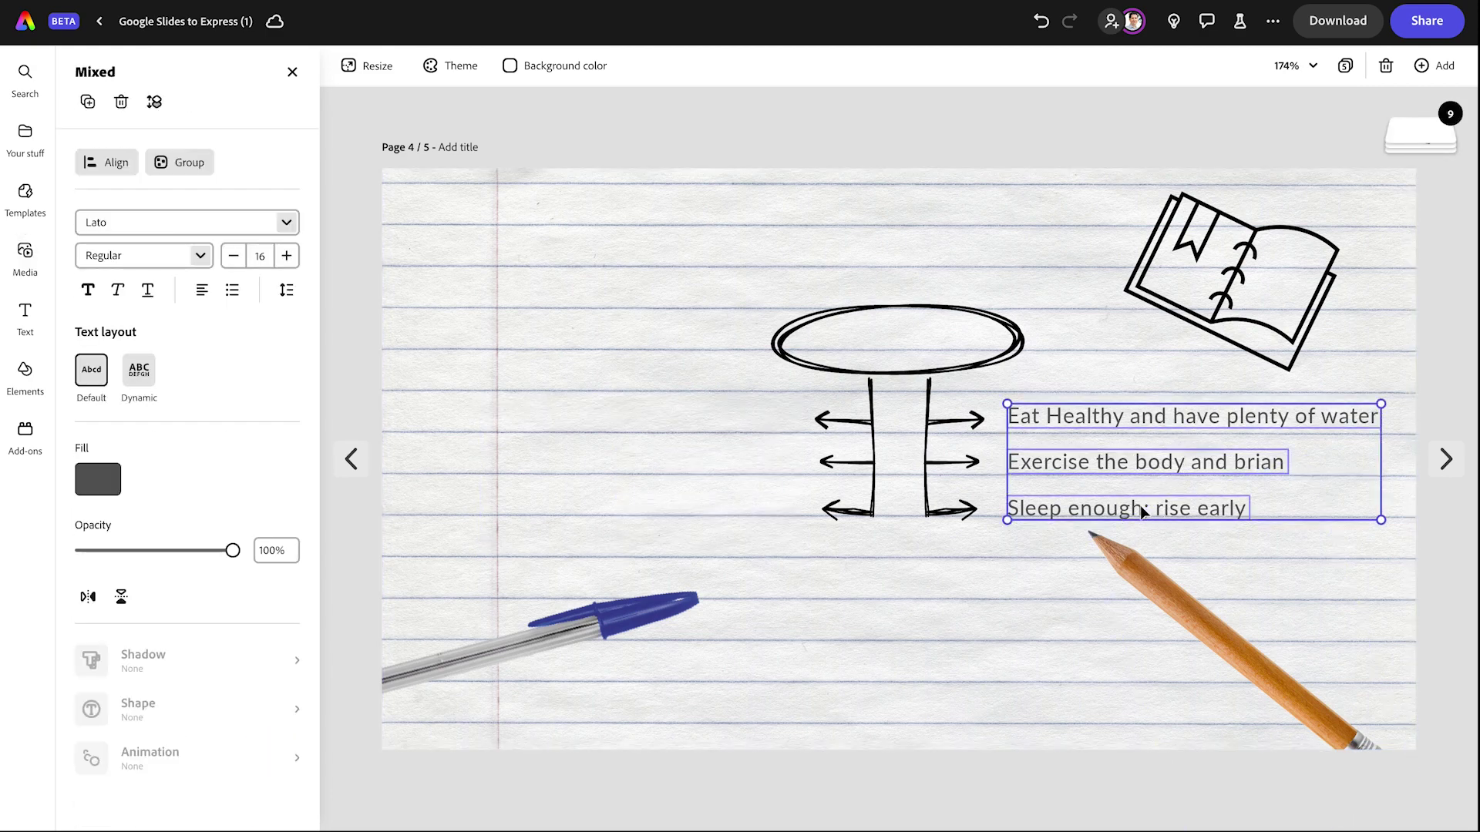
key(Delete)
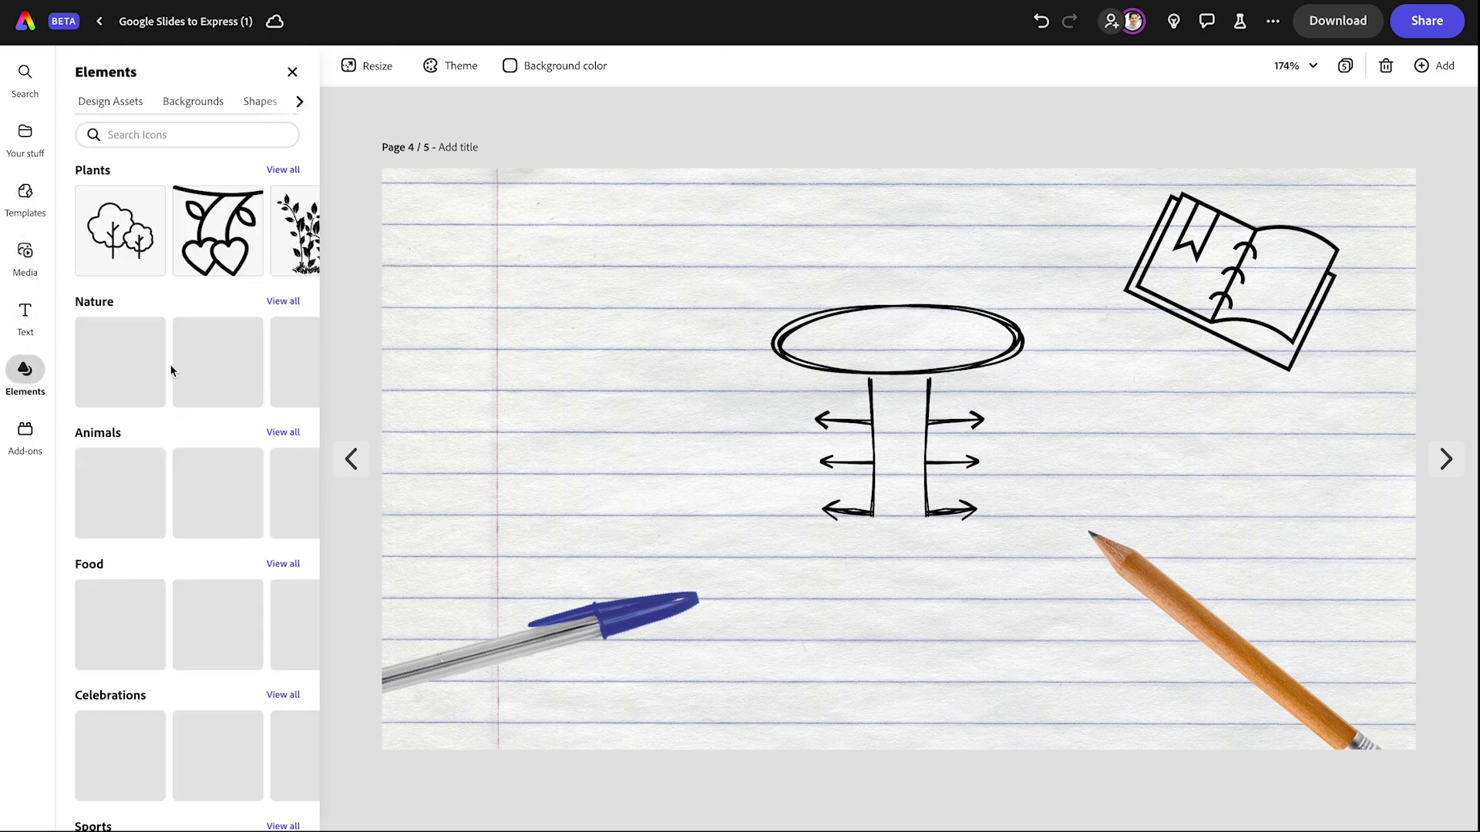
Add a rectangle and shape it into a wide bar beside the diagram's left arrows
click(255, 107)
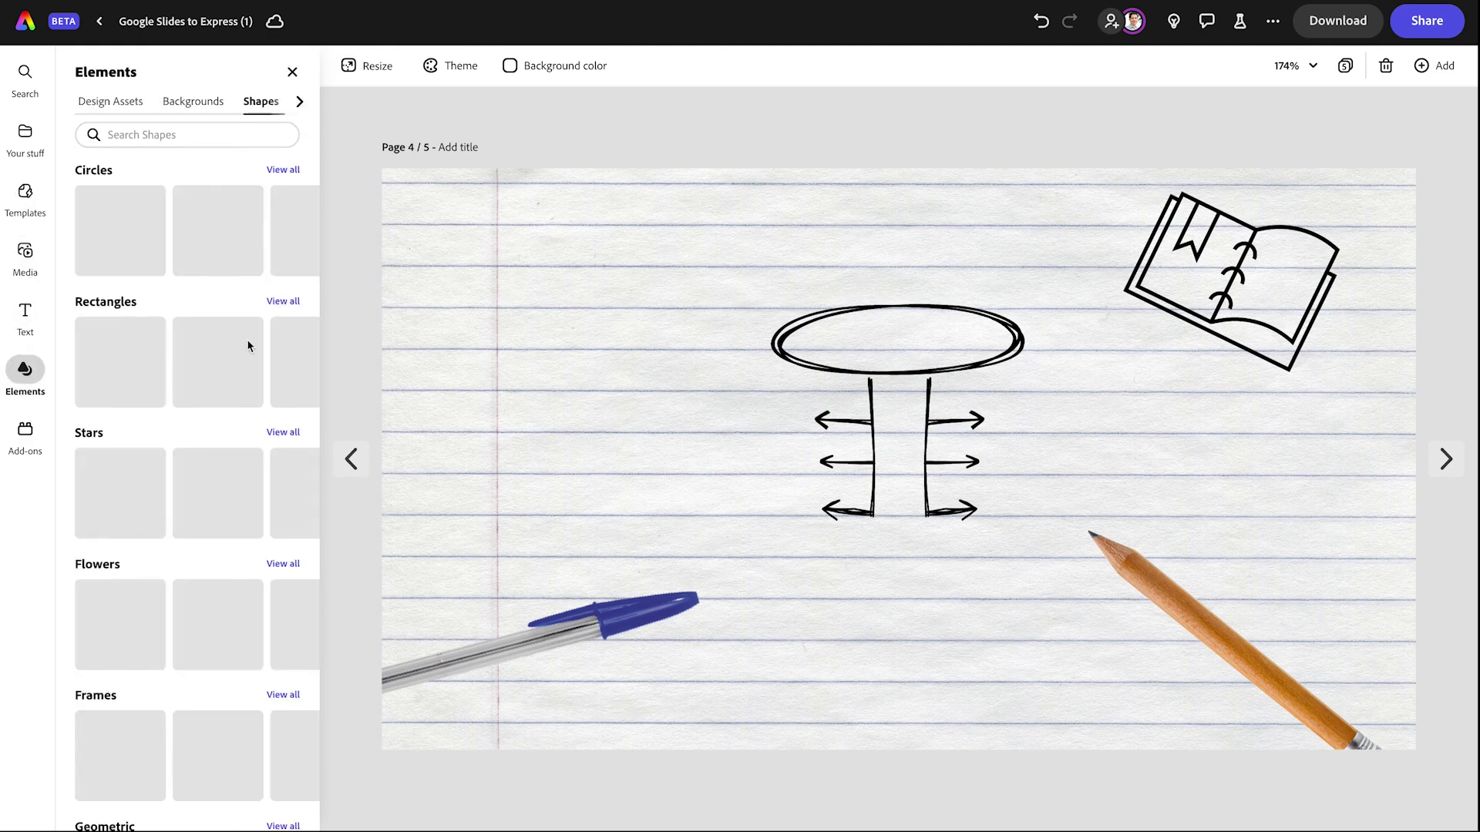
click(241, 353)
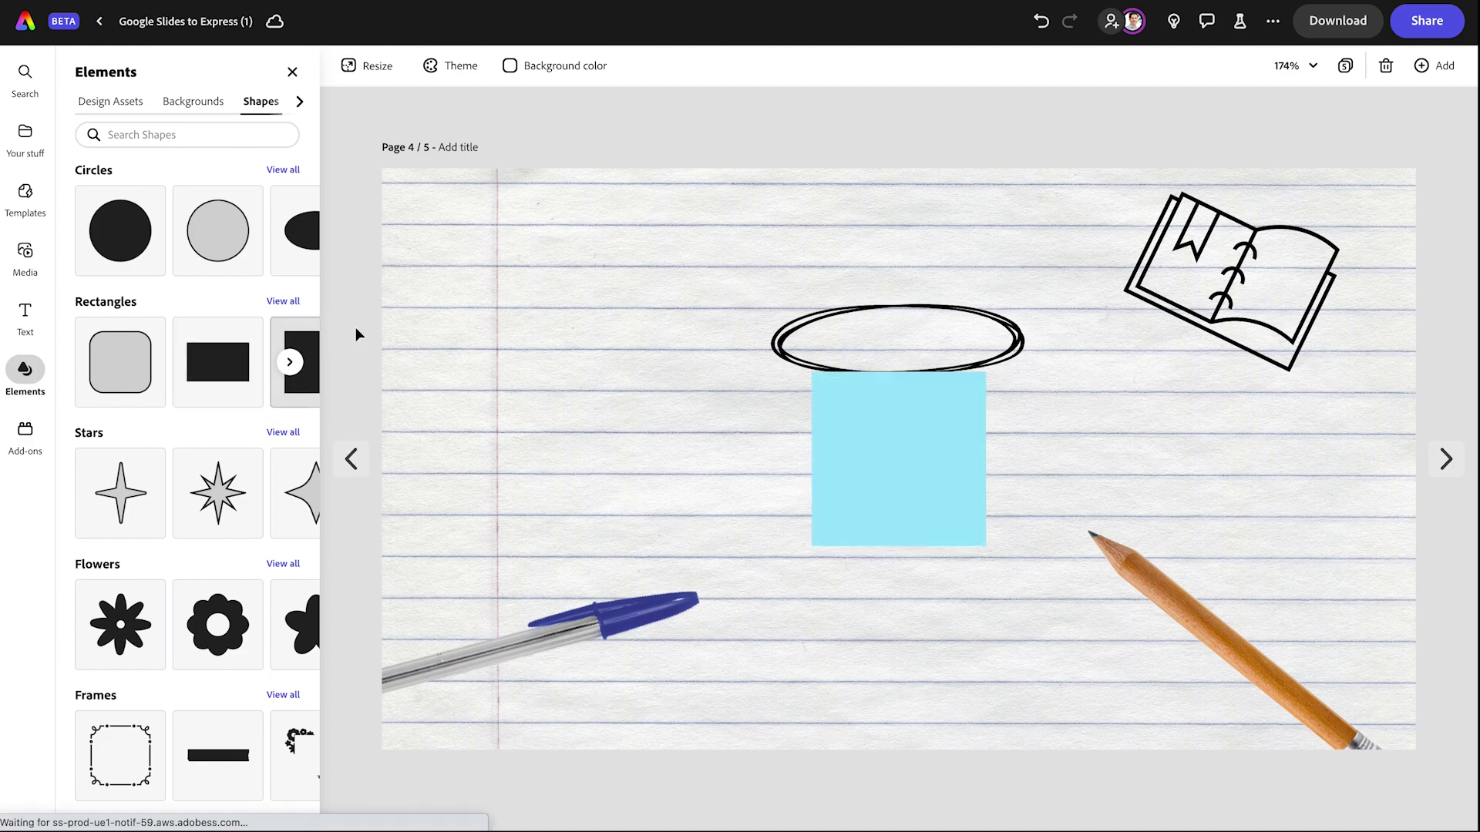
drag(872, 473, 669, 486)
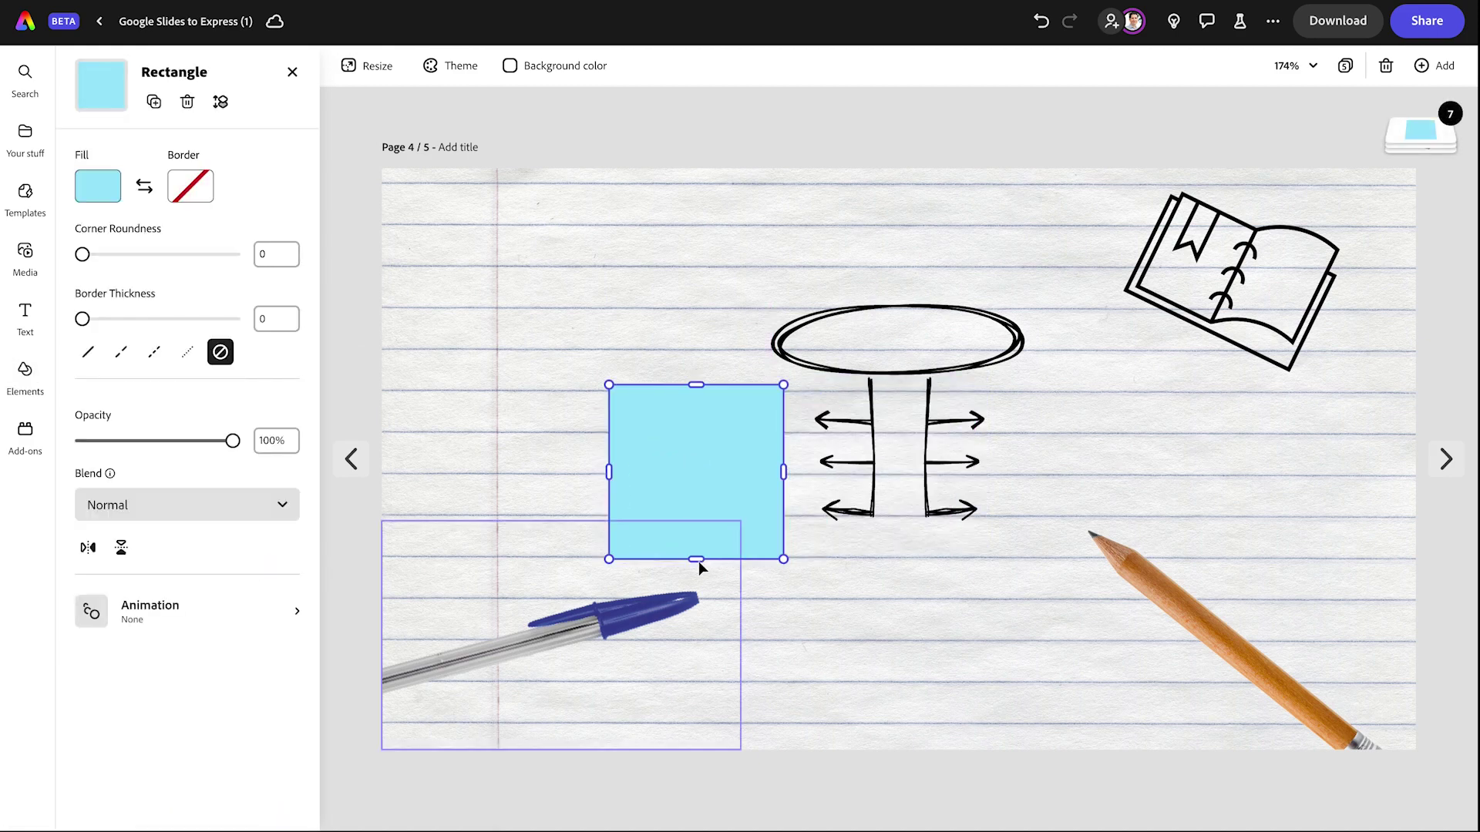
drag(696, 566, 696, 393)
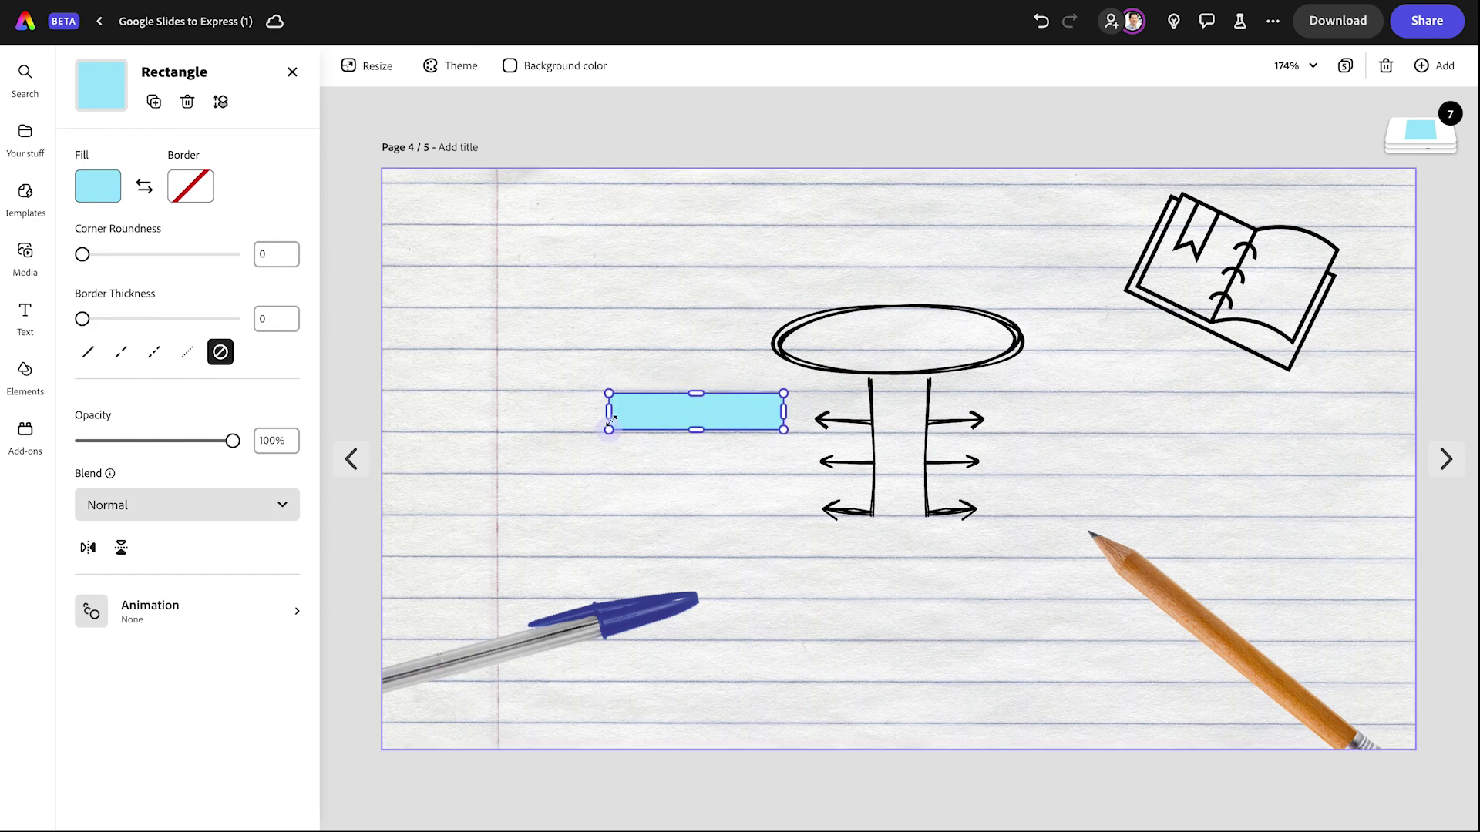
drag(608, 411, 500, 409)
drag(780, 415, 807, 414)
drag(653, 429, 674, 527)
Duplicate the three blue bars onto the right side of the arrows
shift+click(692, 474)
shift+click(697, 404)
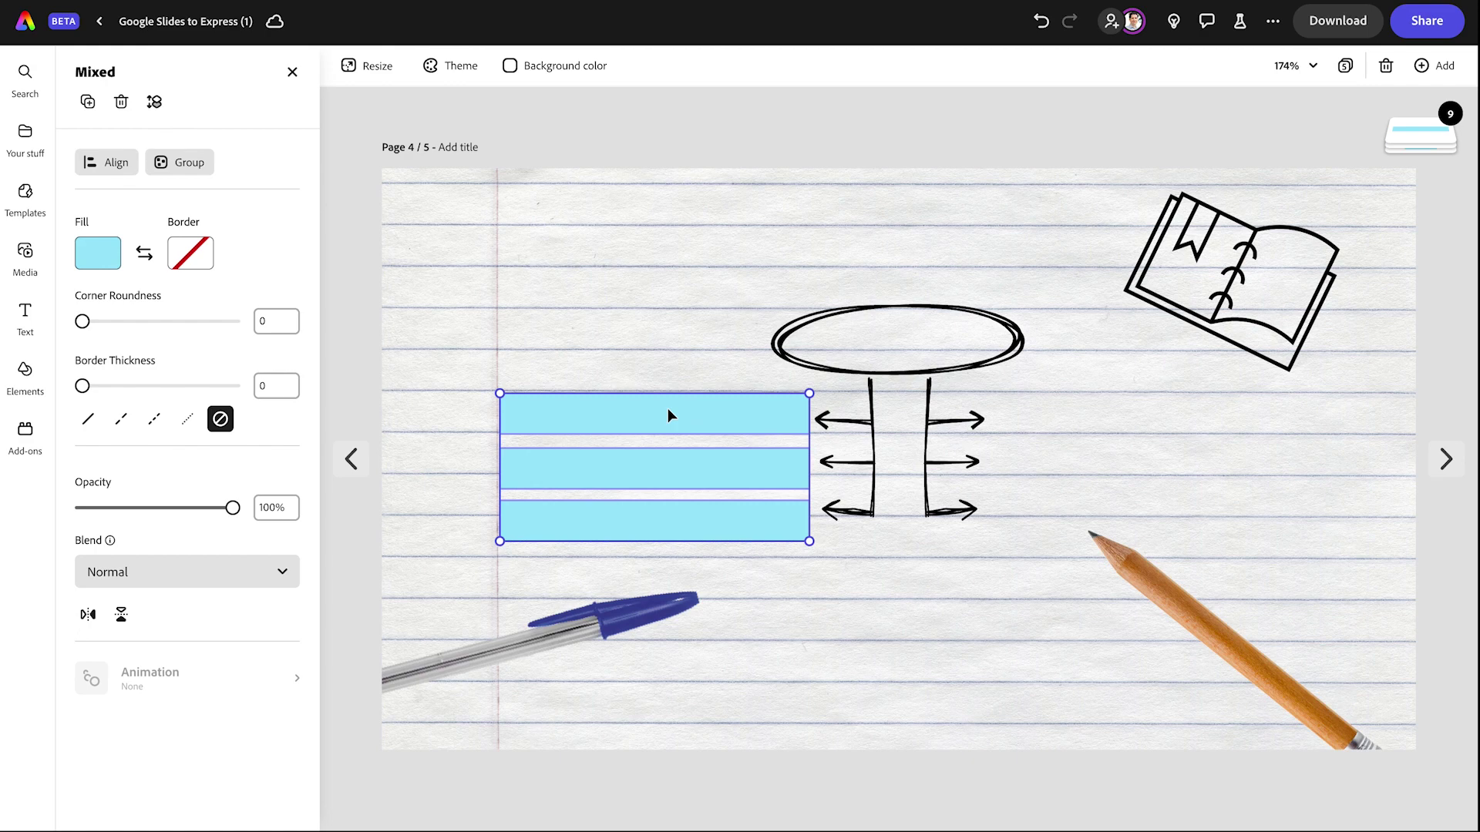
mouse_move(668, 414)
alt+mouse_down()
mouse_move(1199, 416)
mouse_move(1158, 416)
alt+mouse_up()
Move the pencil image to the top of the layer stack and nudge it down-right
click(1185, 588)
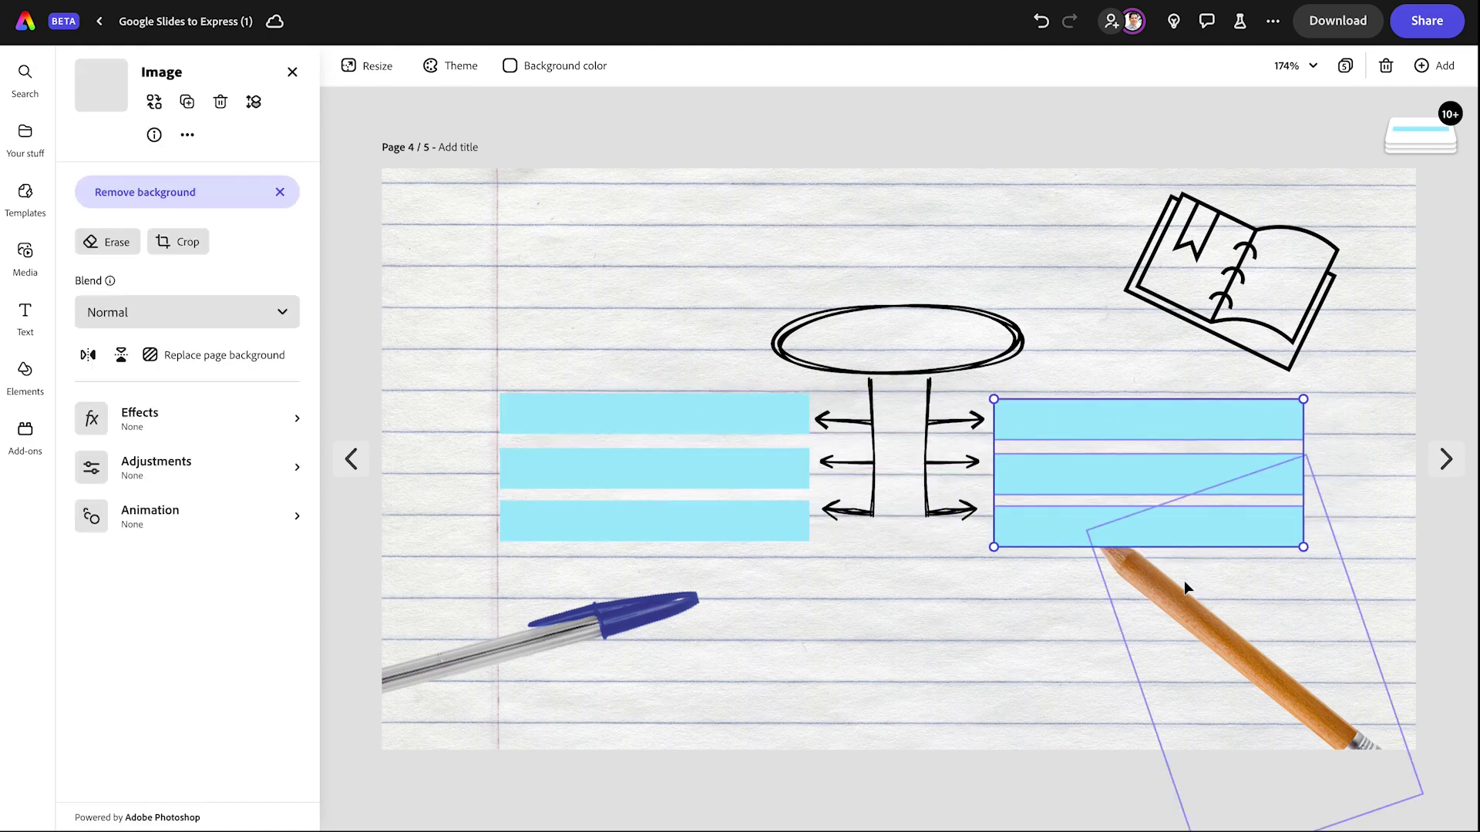
click(1416, 145)
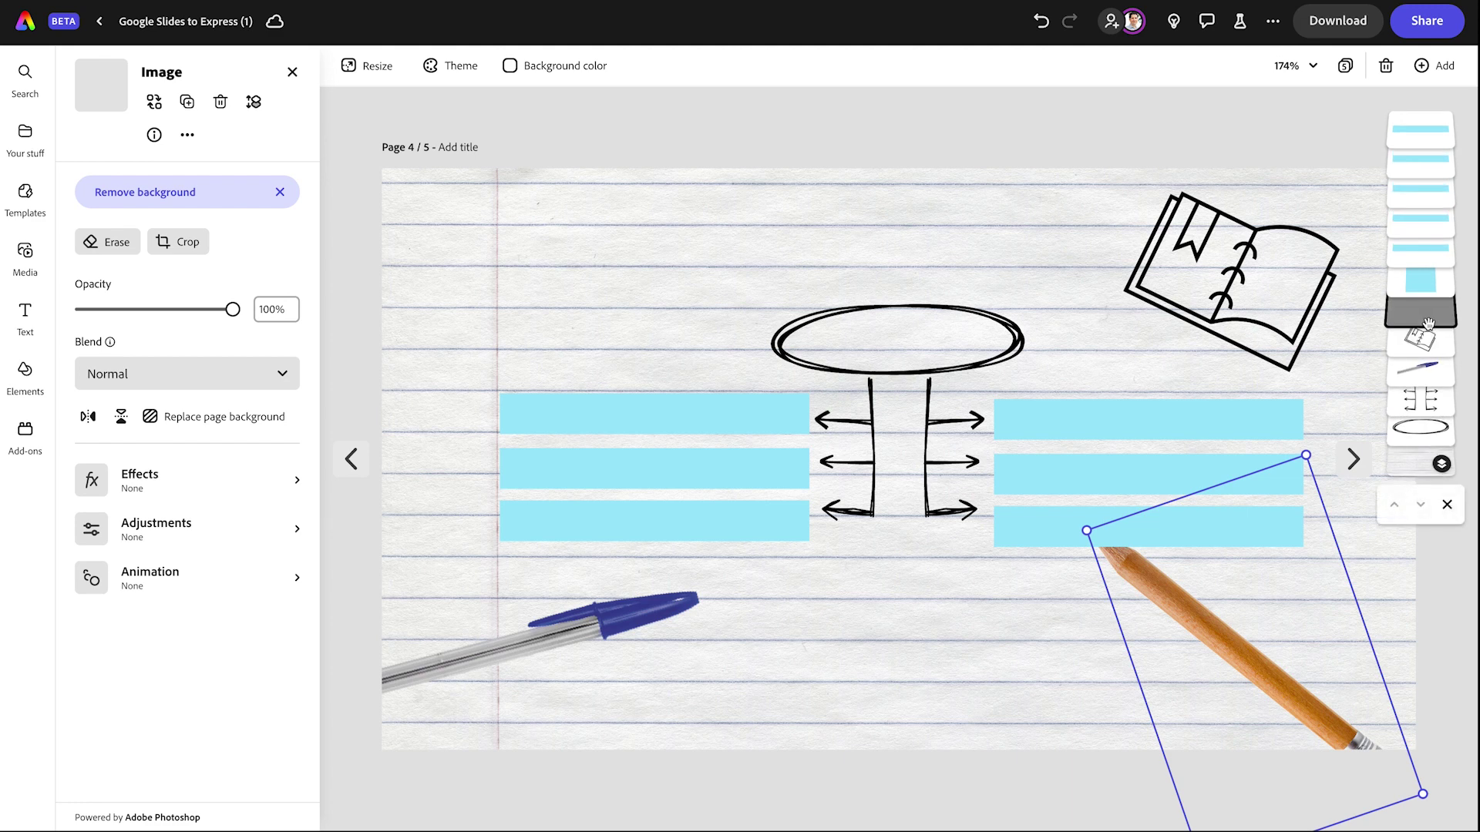
drag(1417, 335, 1412, 131)
drag(1227, 607, 1246, 627)
Group all six cyan bars and fade the group to 49% opacity
click(733, 528)
shift+click(740, 487)
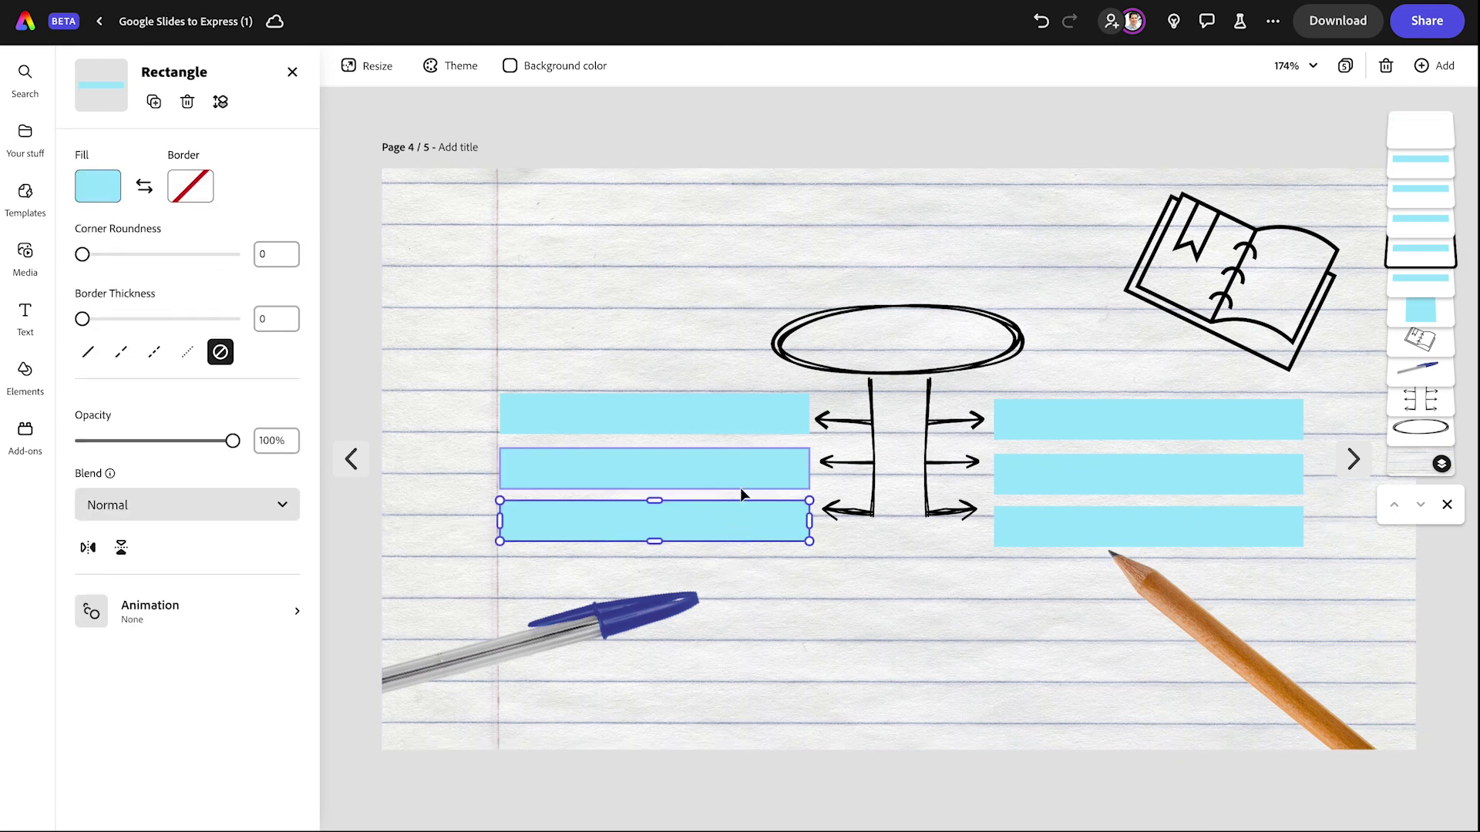
shift+click(753, 424)
shift+click(1007, 421)
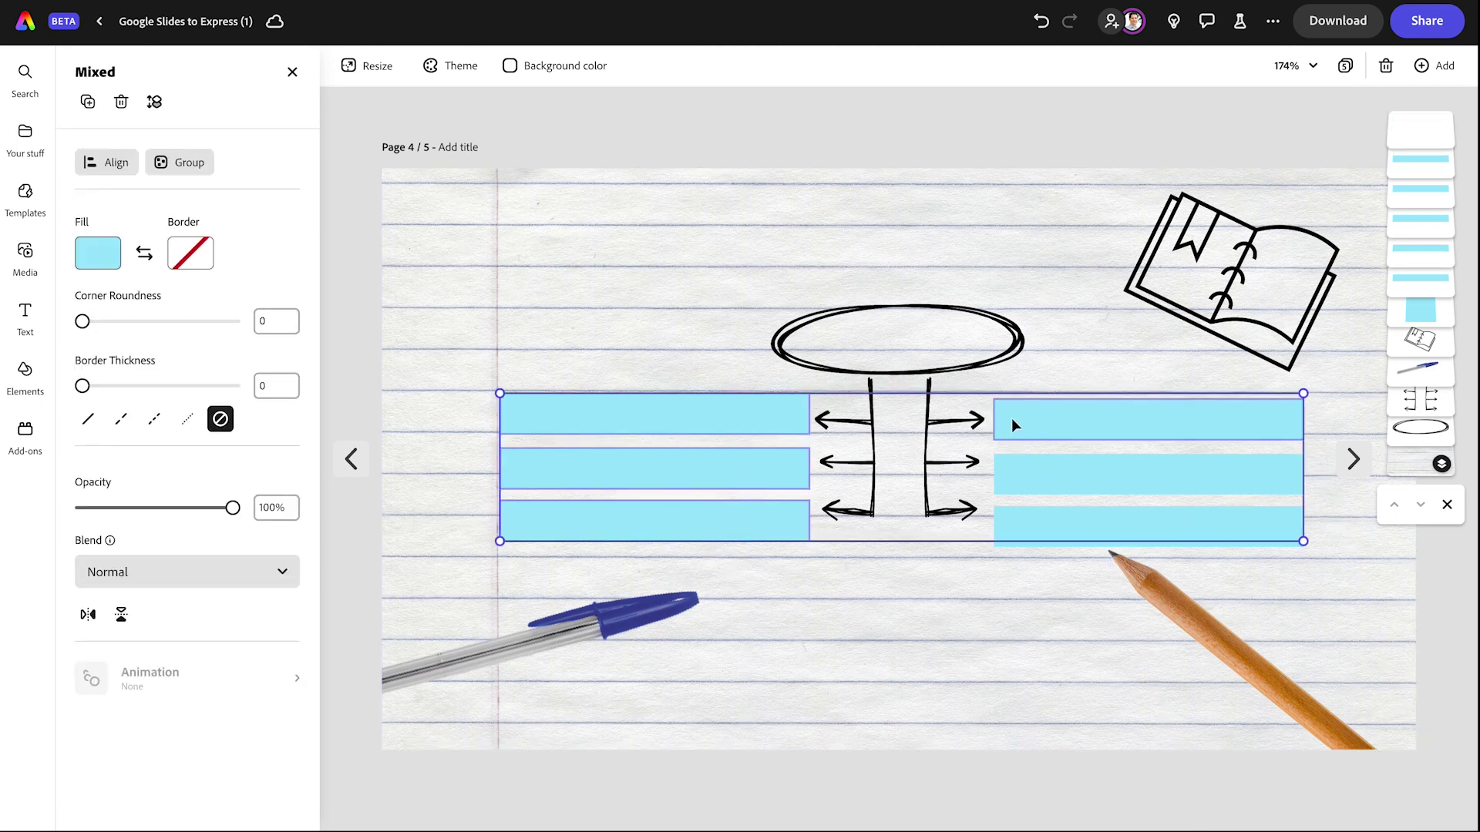
shift+click(1015, 476)
shift+click(1022, 533)
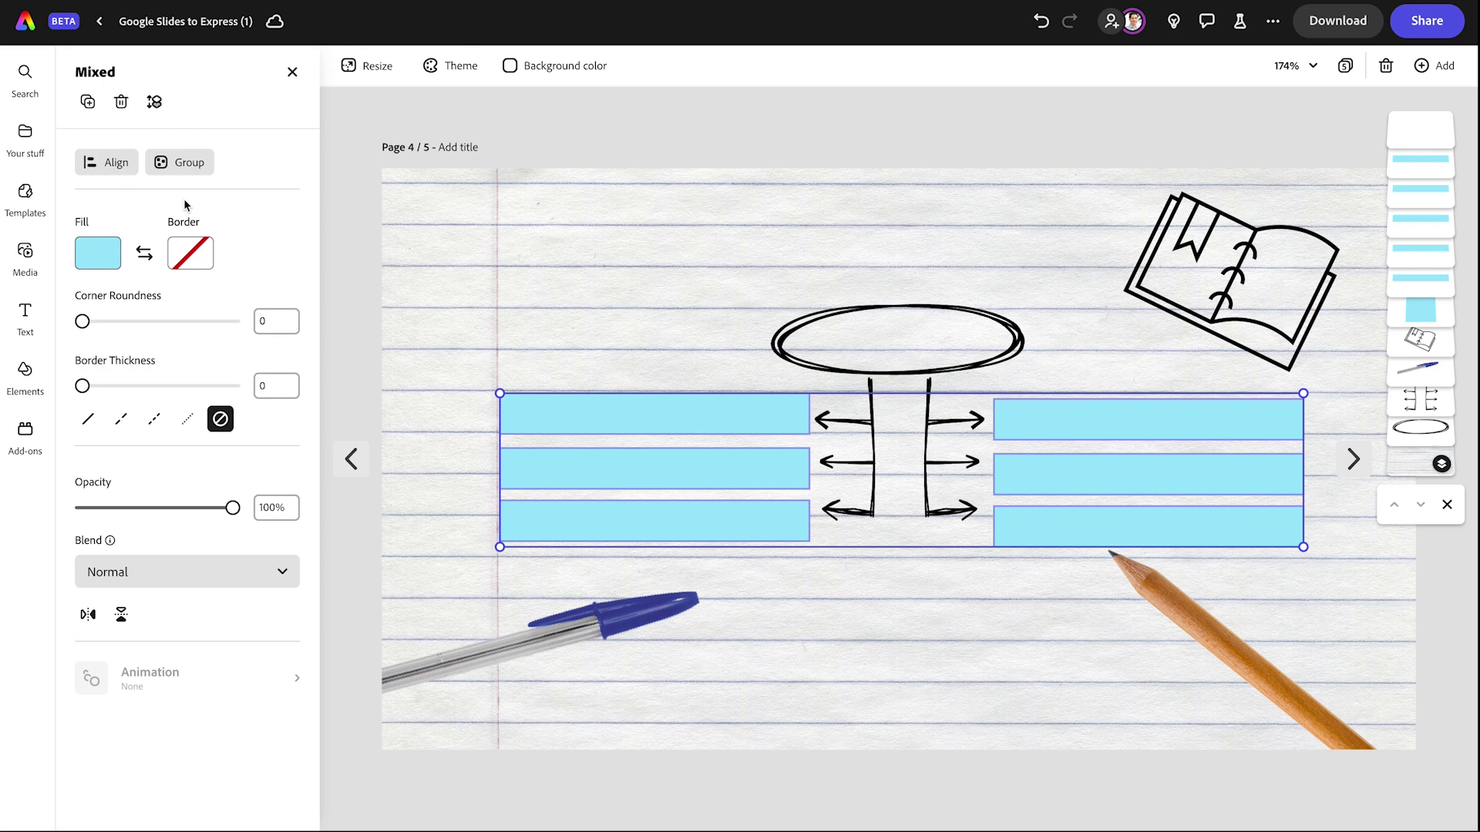
click(182, 162)
drag(232, 250, 156, 252)
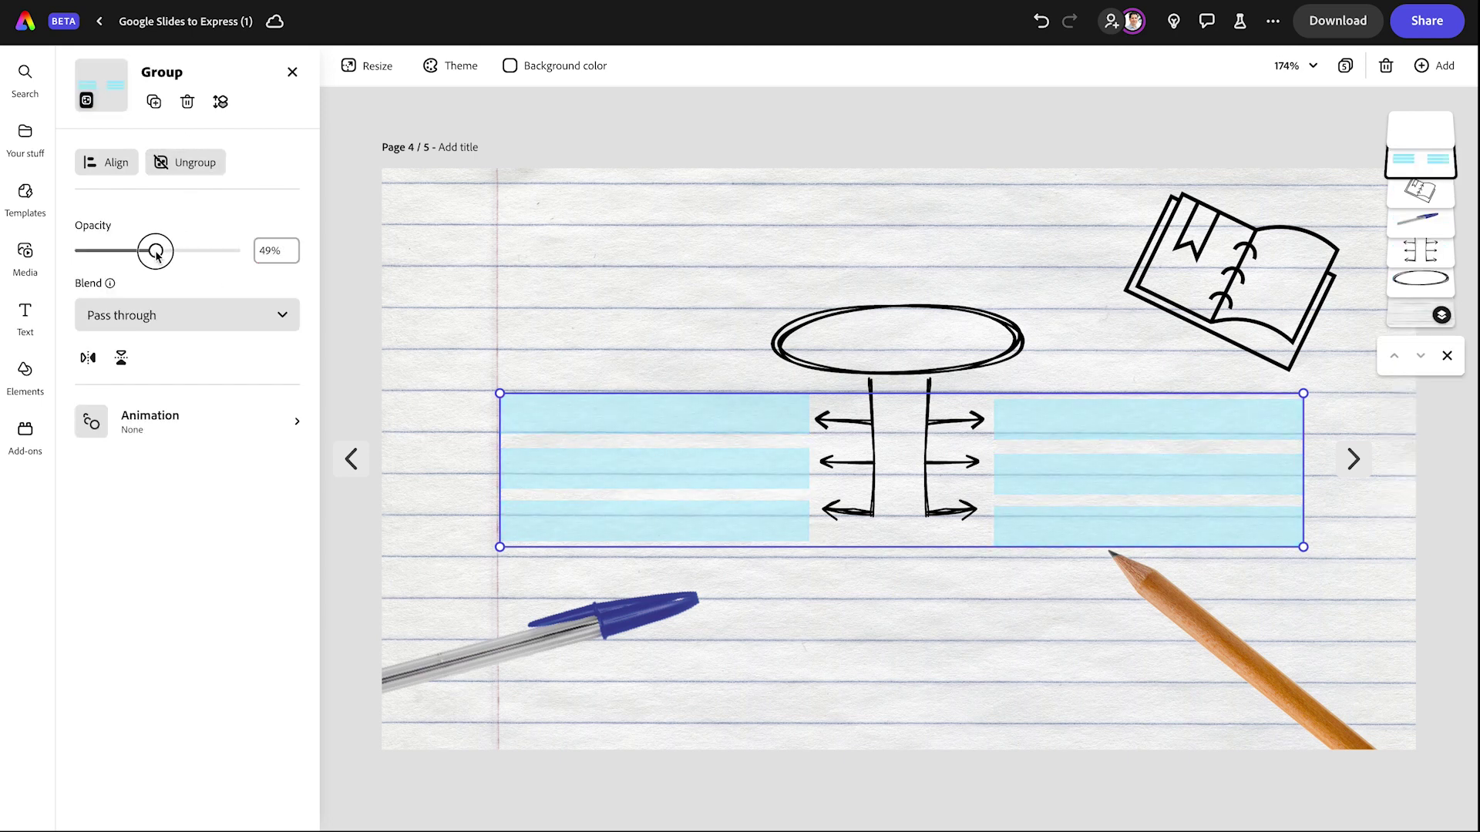
click(397, 427)
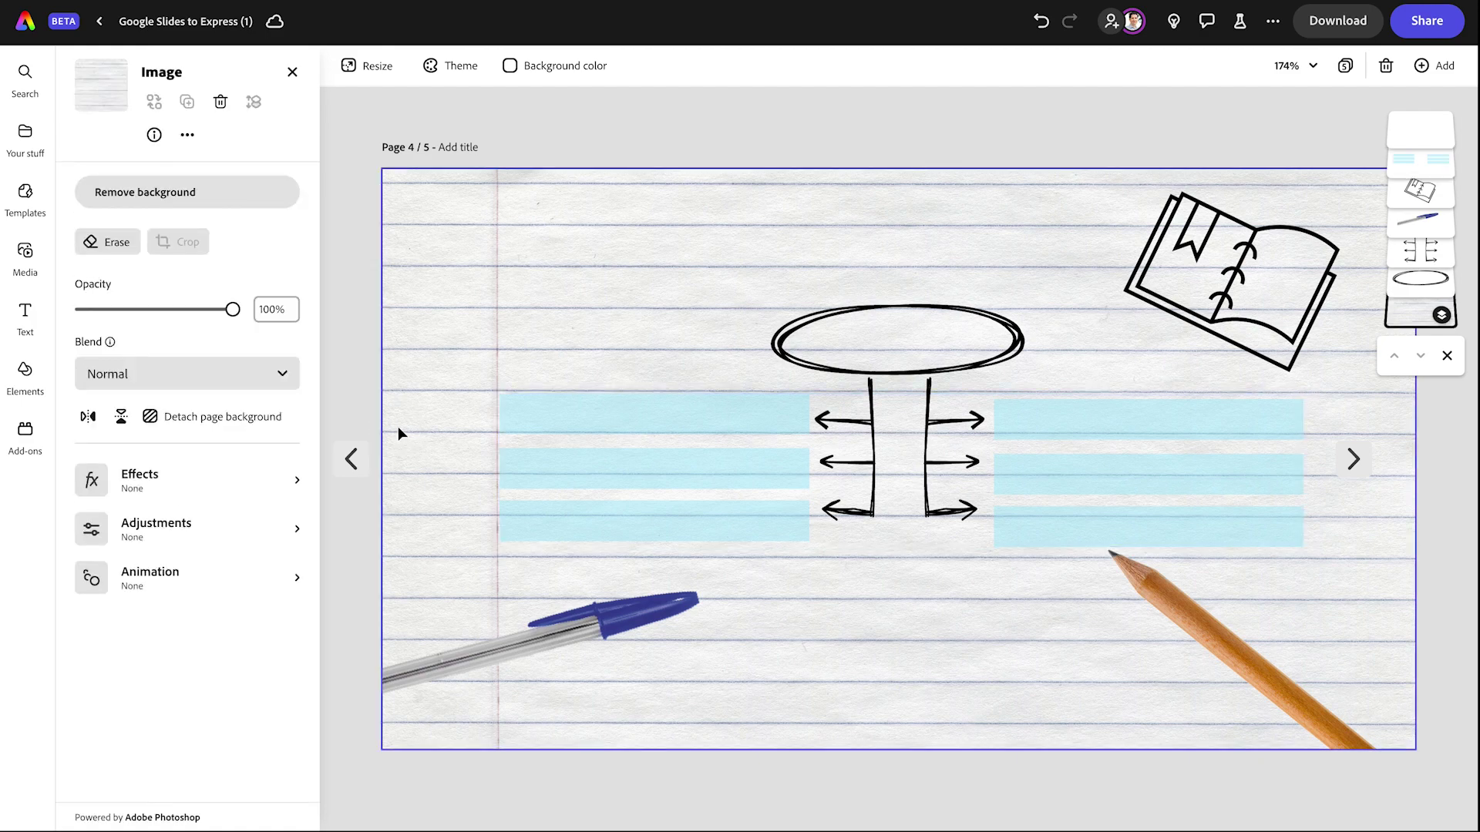
On page 5, delete the jar infographic image
click(1347, 465)
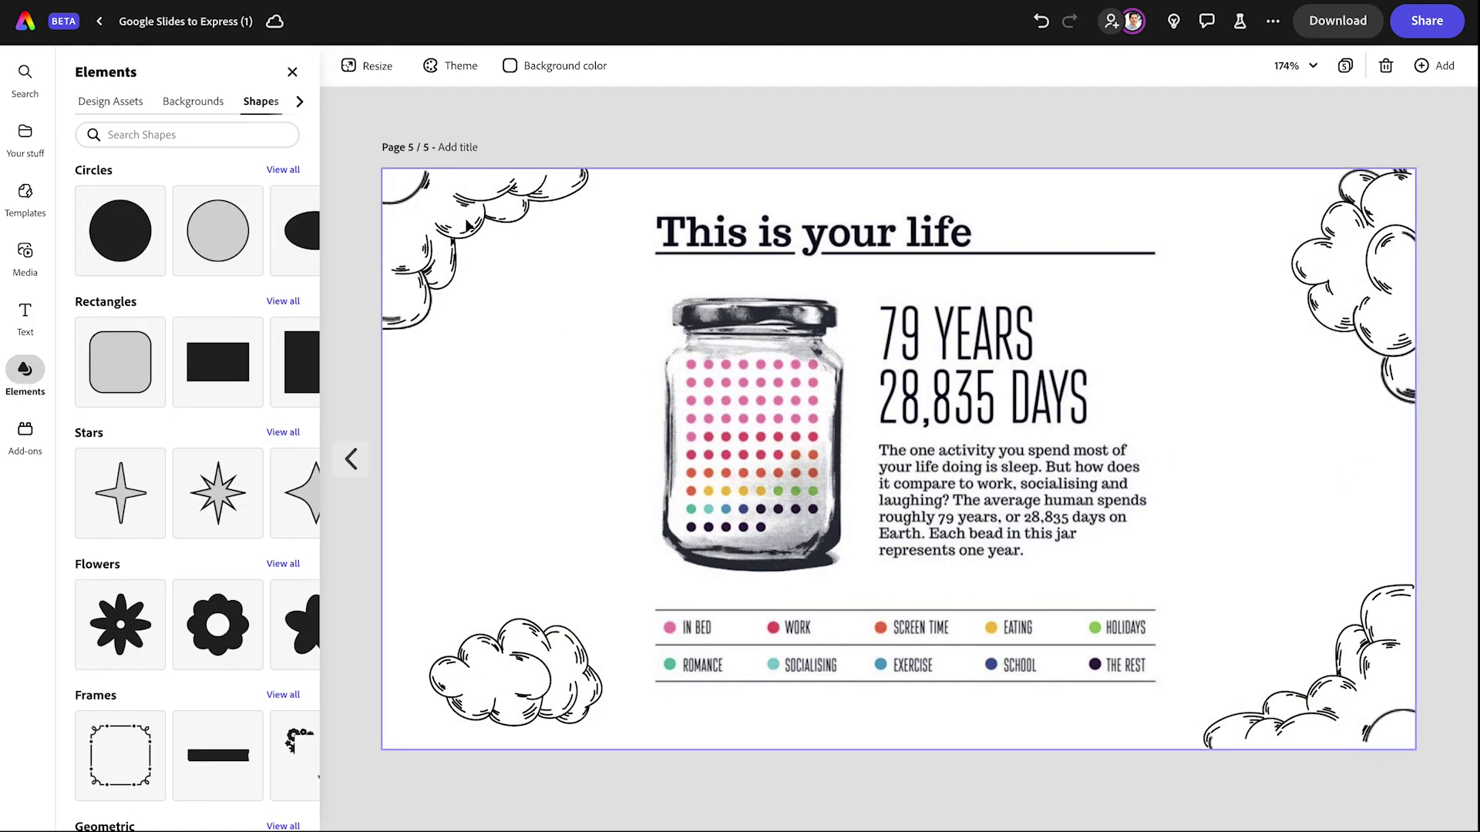
click(728, 416)
click(728, 416)
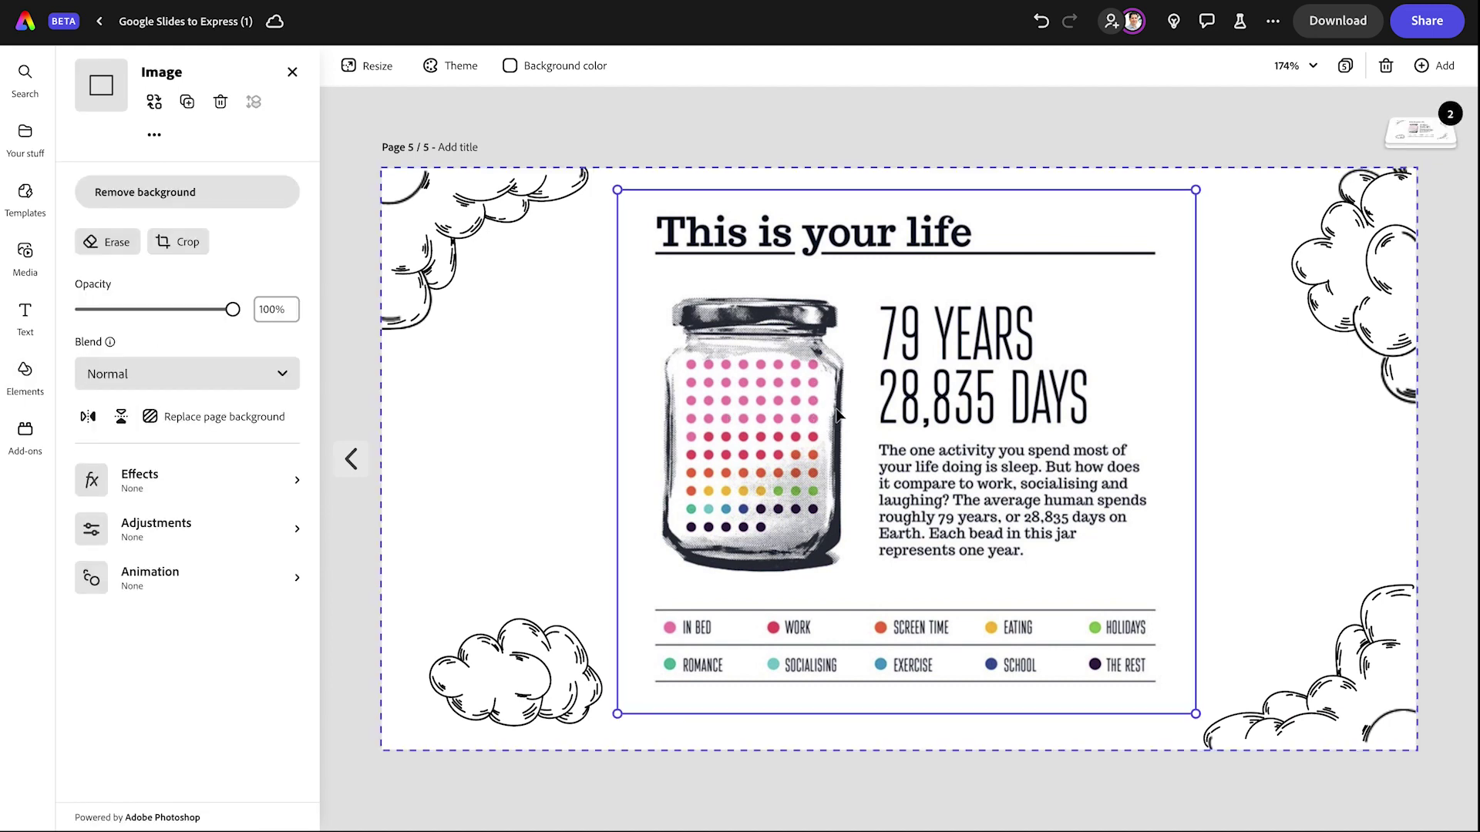
key(Delete)
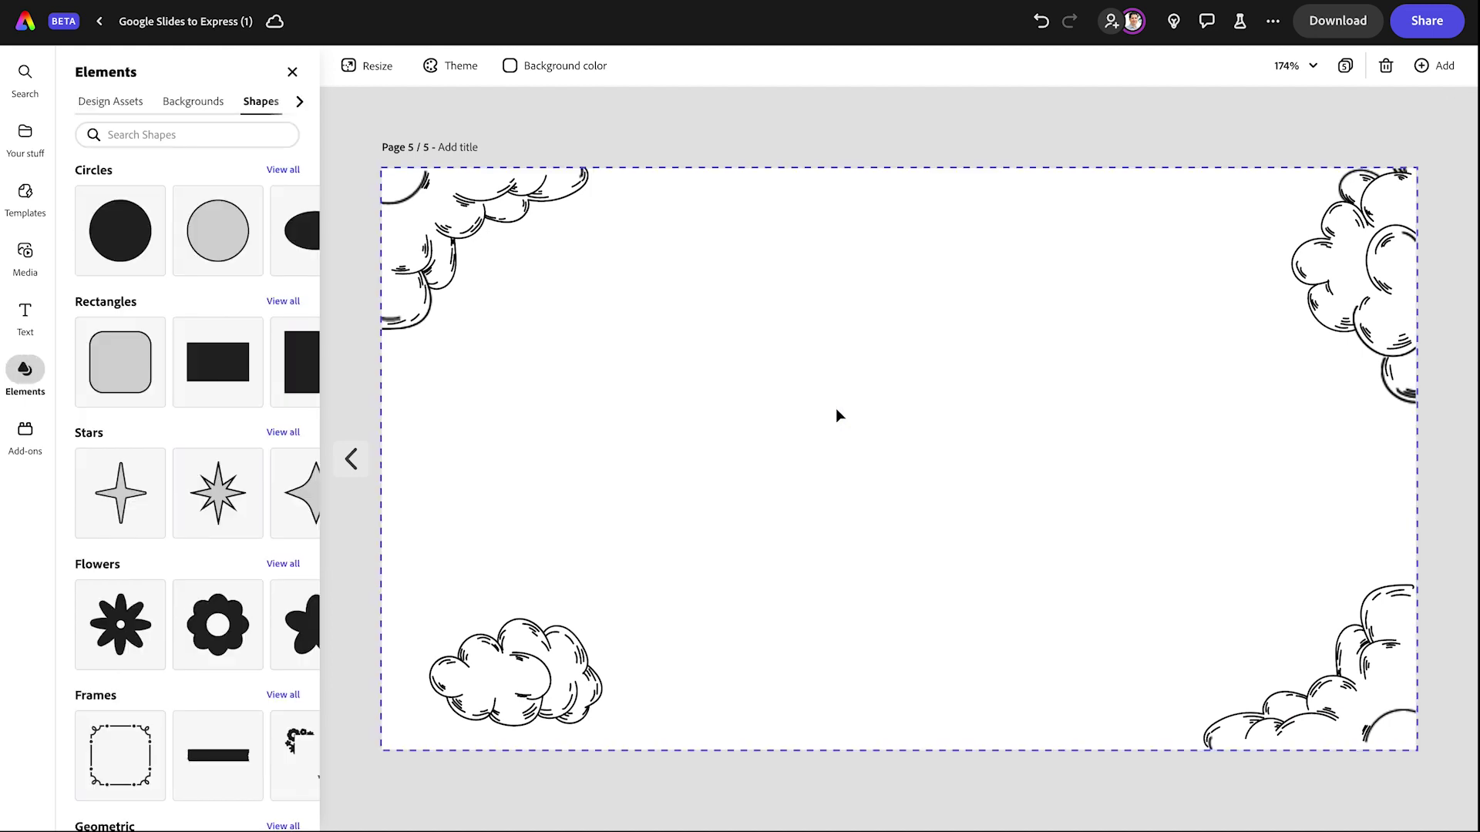
Search Design Assets for 'clouds sketch' and browse the cloud results
click(151, 138)
text(clouds)
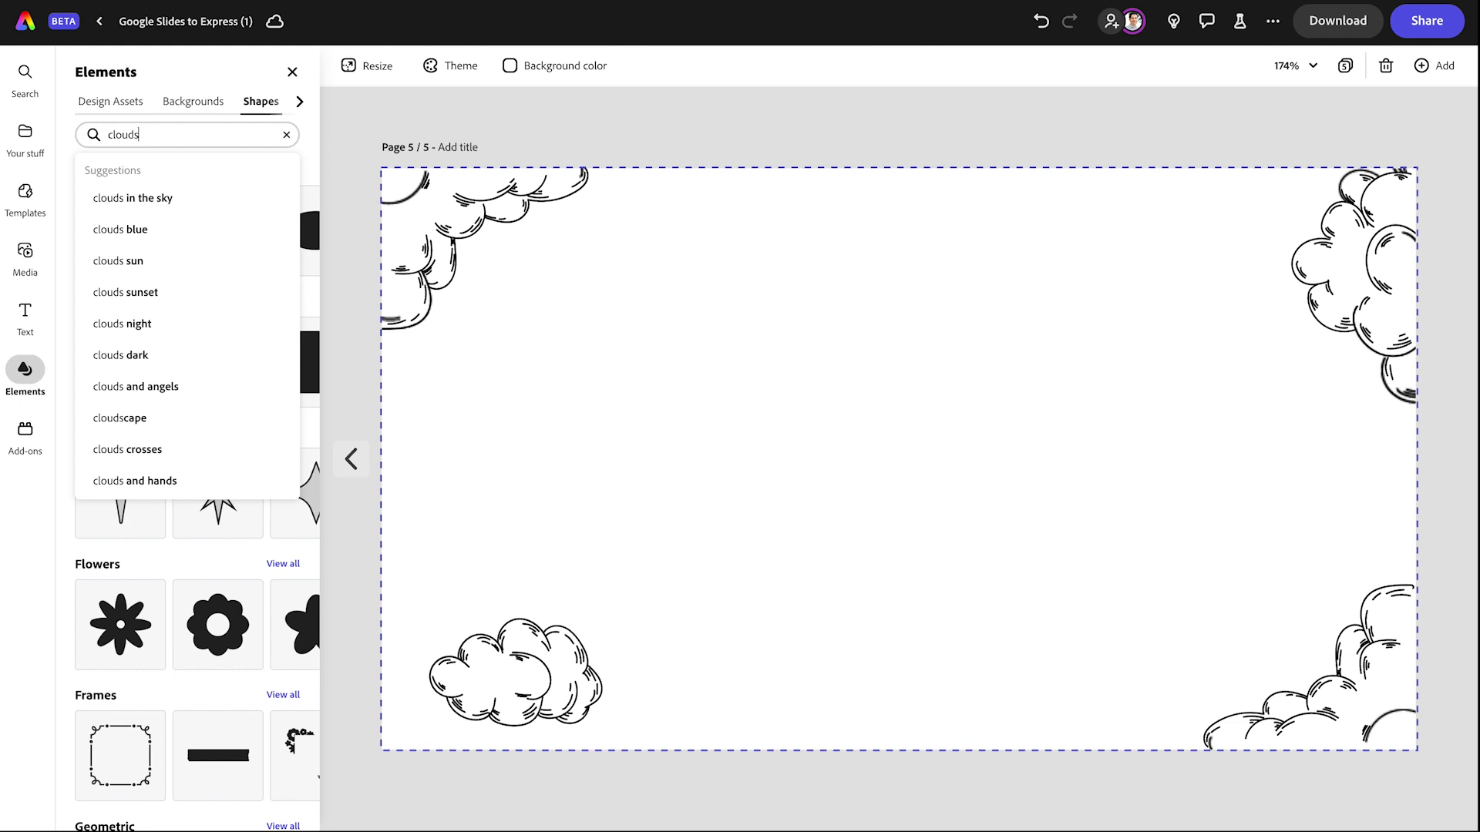
text( sketch)
key(Return)
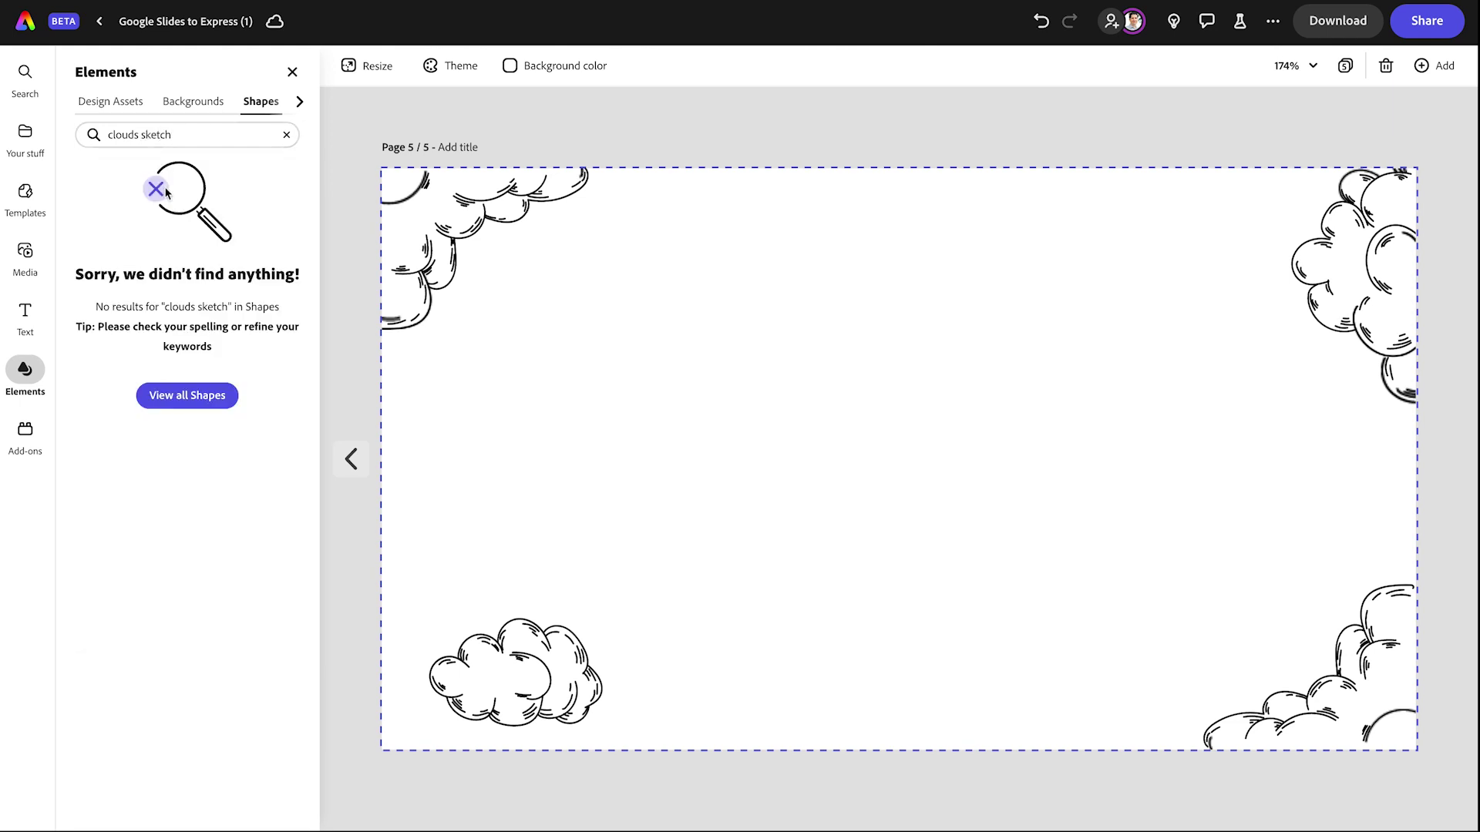
click(178, 104)
click(129, 104)
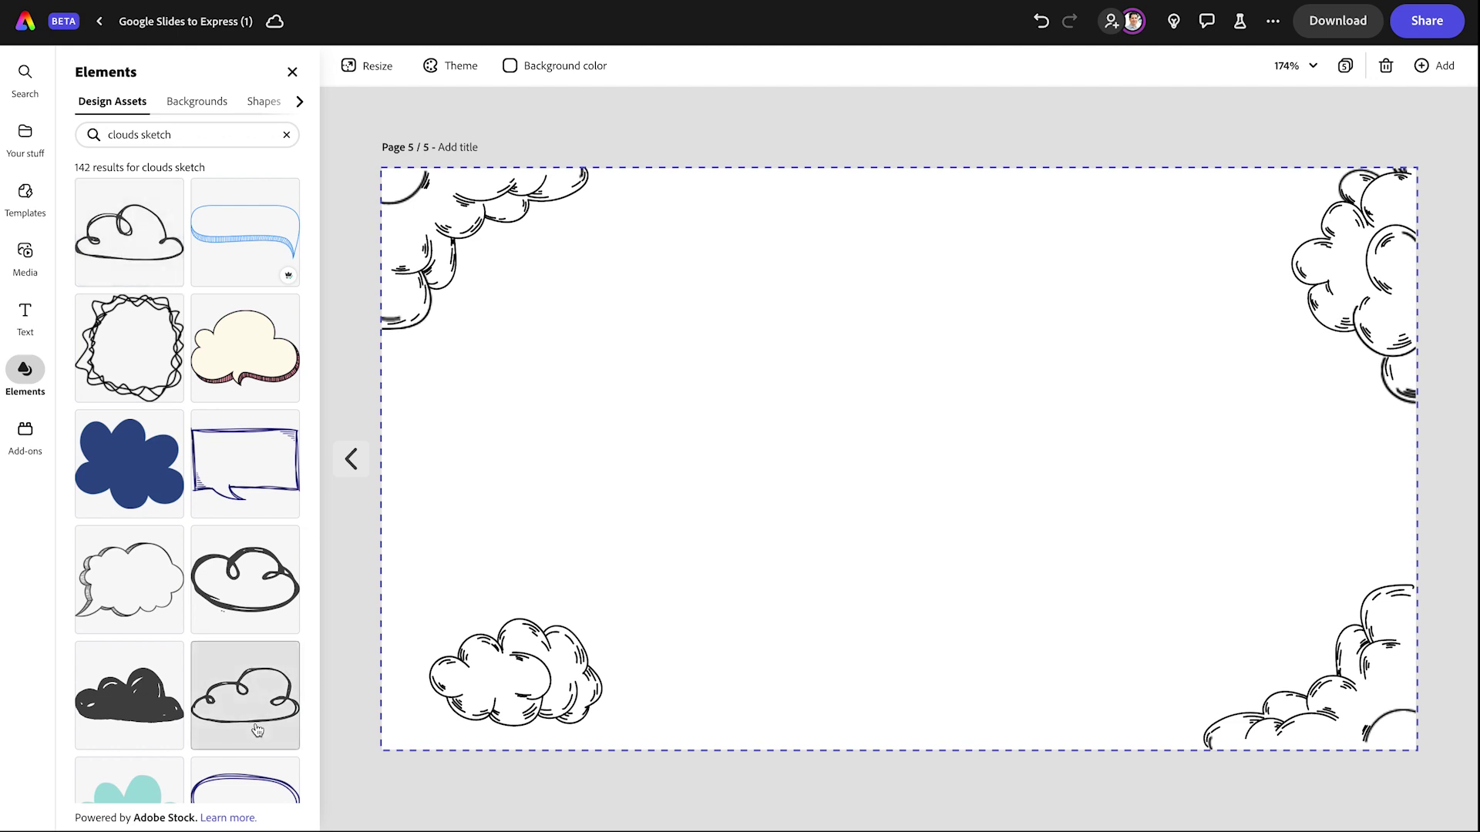
scroll(256, 729, down, 3)
scroll(254, 771, down, 3)
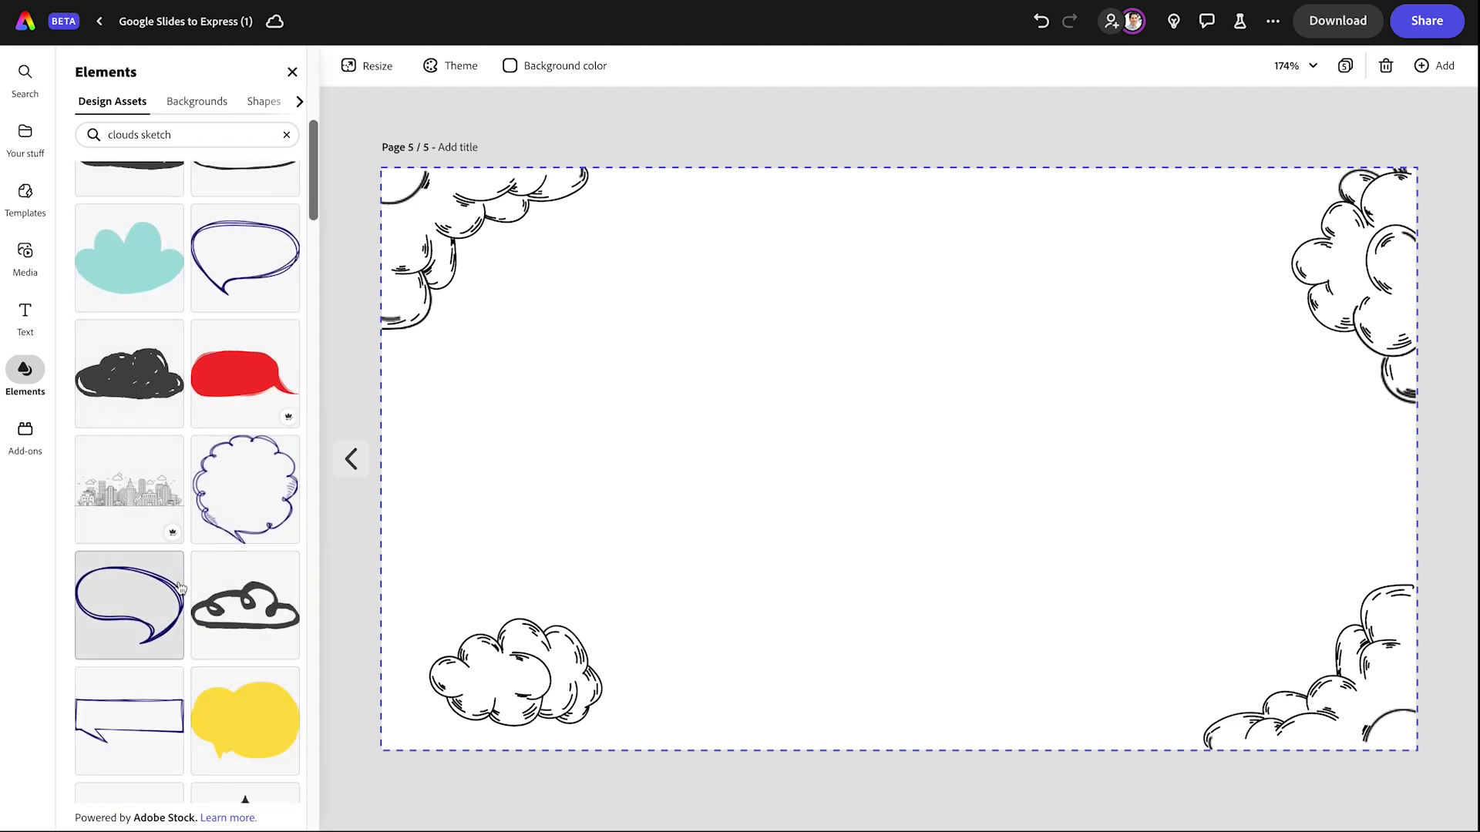
scroll(180, 589, down, 3)
scroll(179, 588, down, 9)
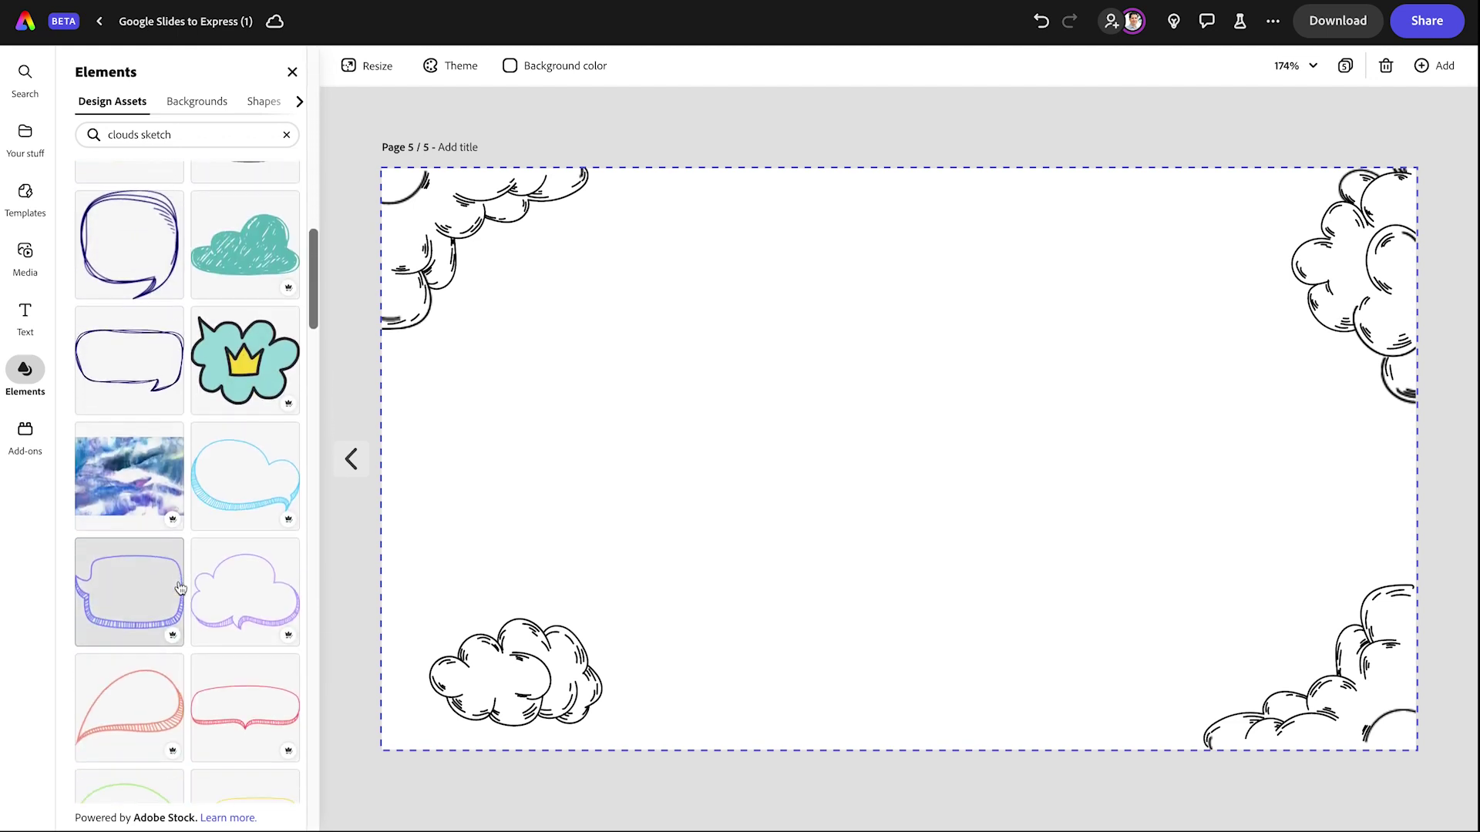
scroll(180, 589, down, 5)
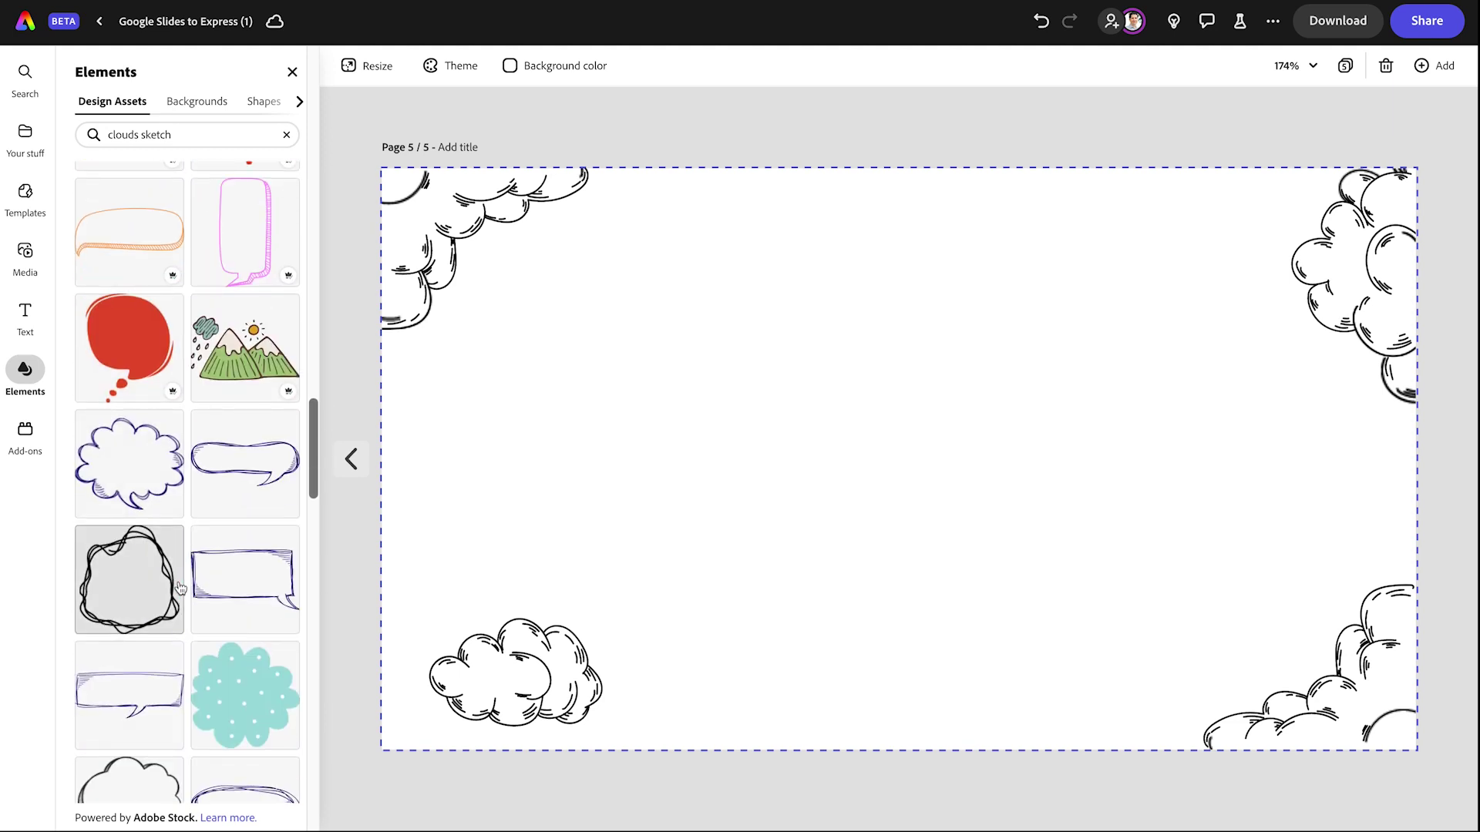
Place a sketch speech-bubble cloud, shrink it, move it to the right edge, and apply Grayscale
mouse_move(130, 462)
mouse_down()
mouse_move(788, 311)
mouse_move(1288, 730)
mouse_move(910, 365)
mouse_move(880, 272)
mouse_up()
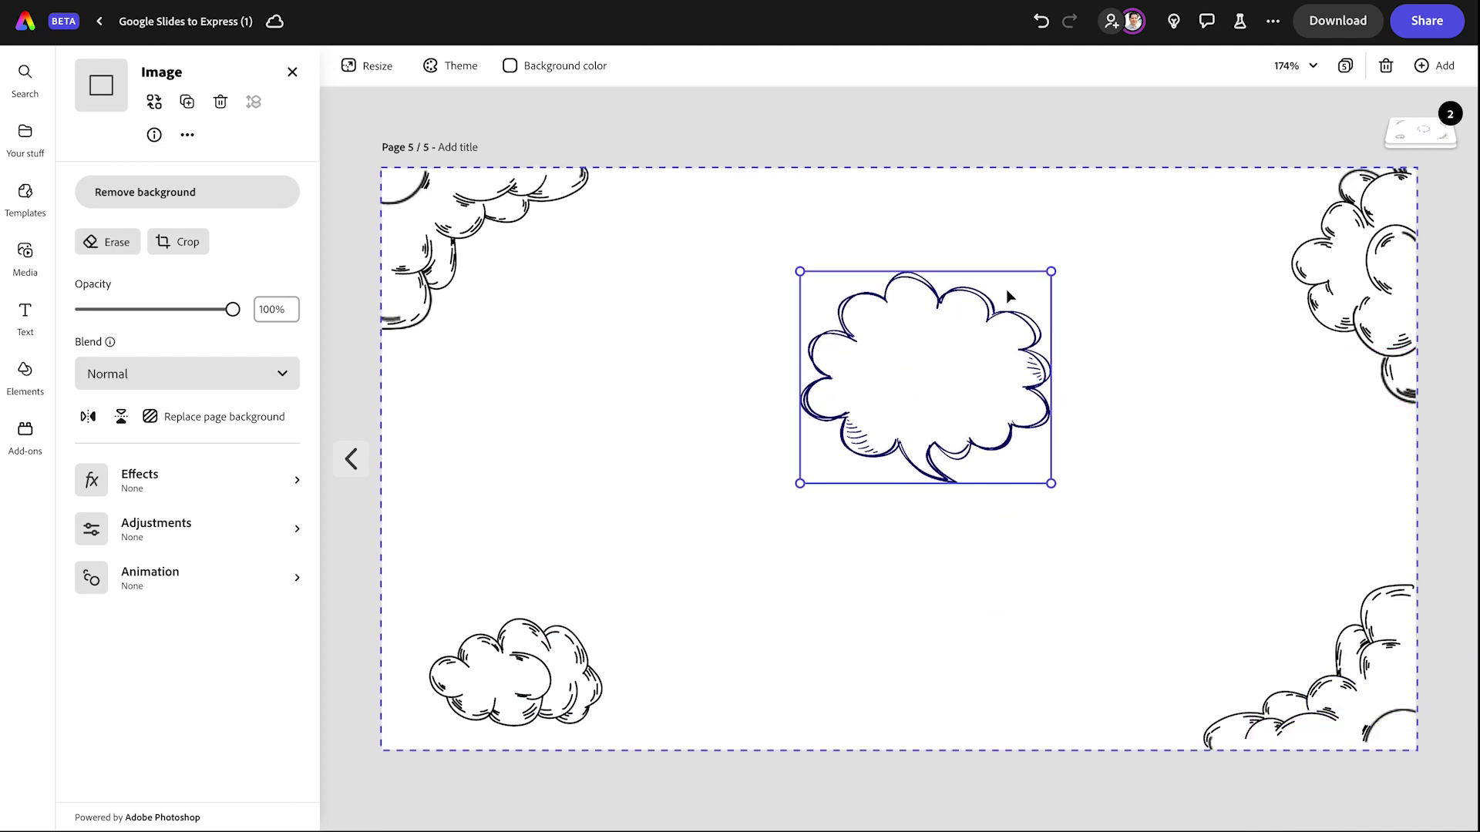
drag(1050, 268, 961, 334)
drag(909, 385, 1329, 453)
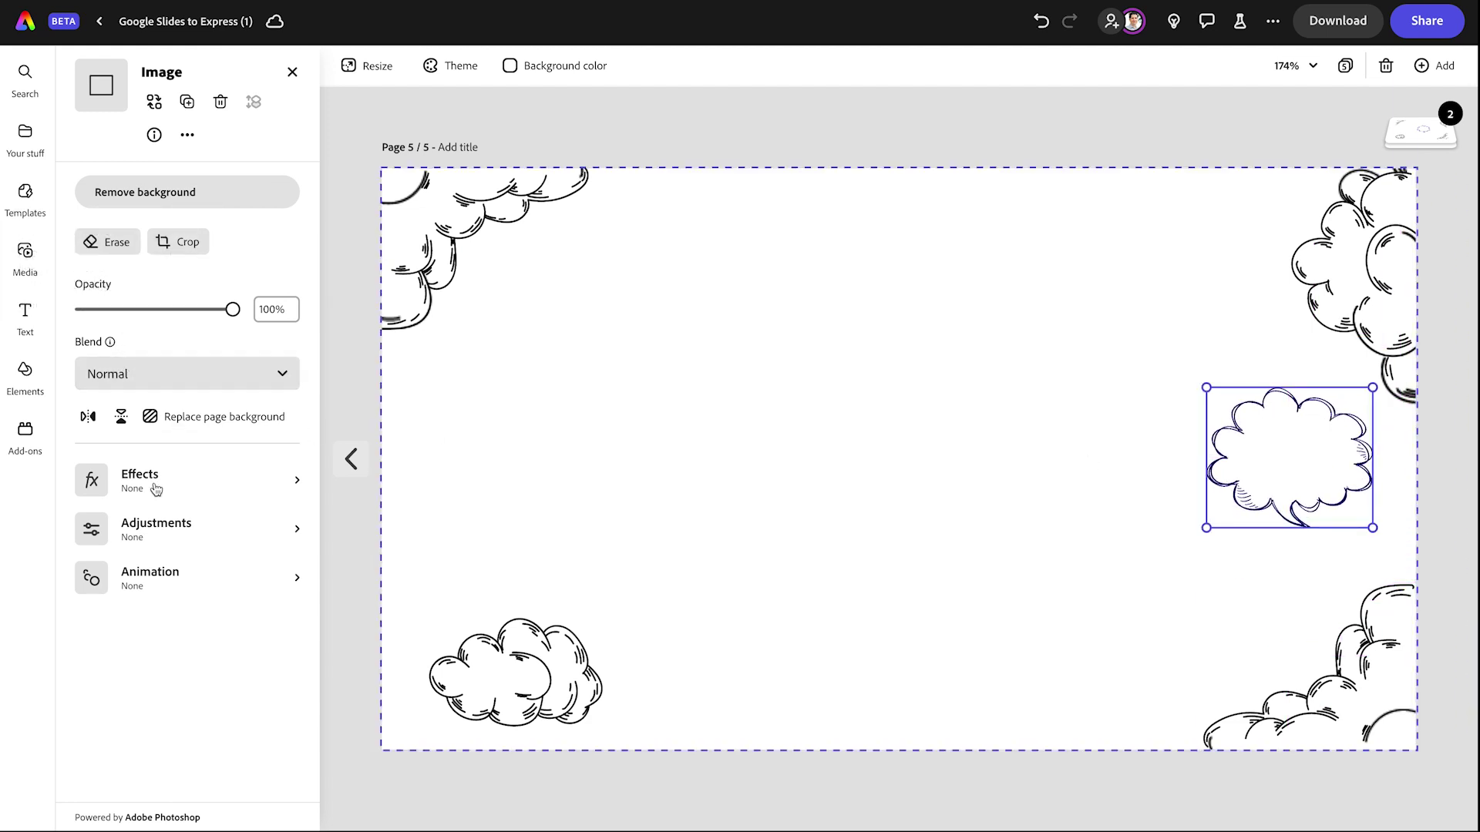
click(181, 484)
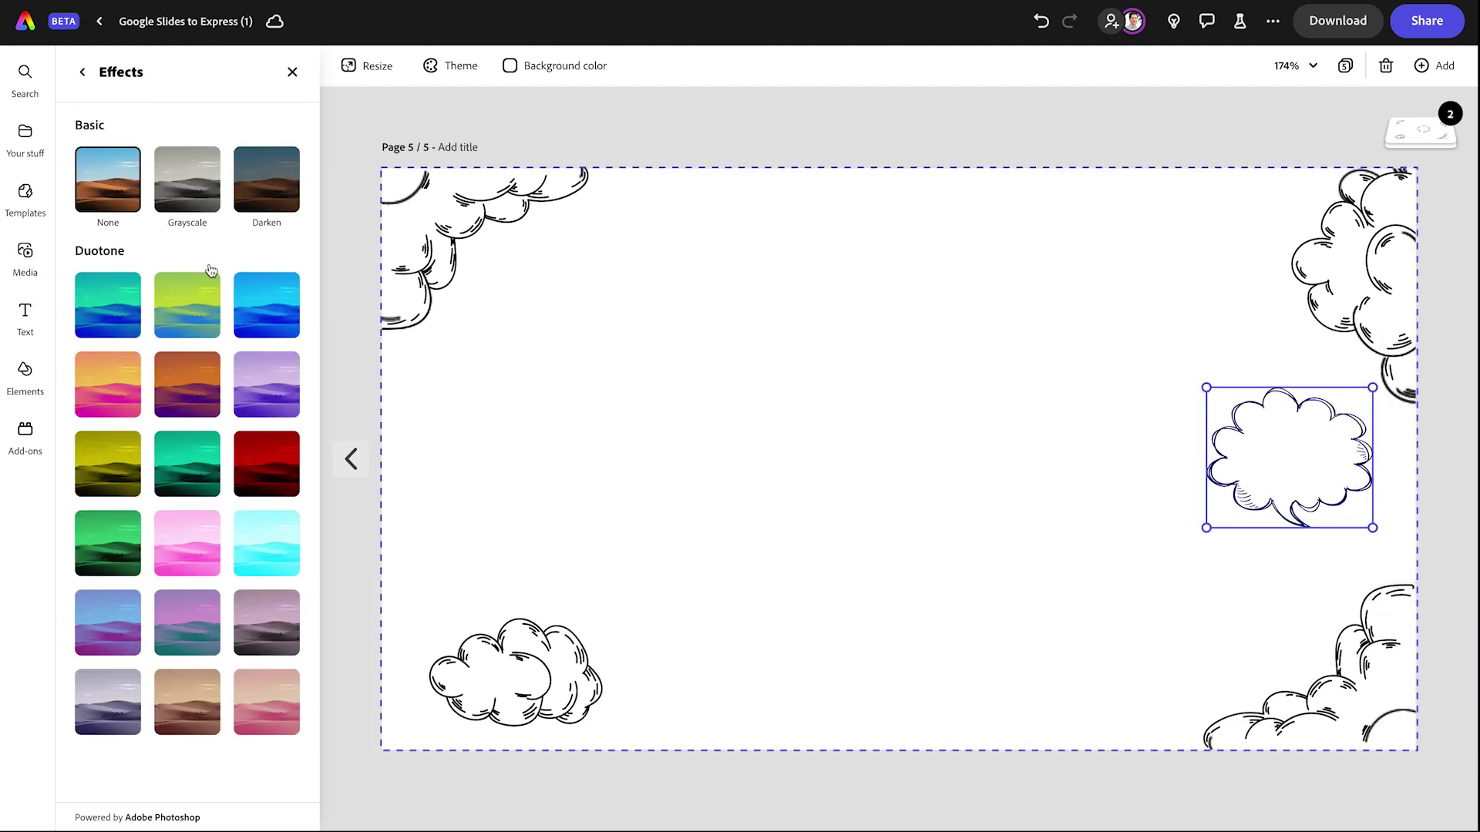
click(198, 186)
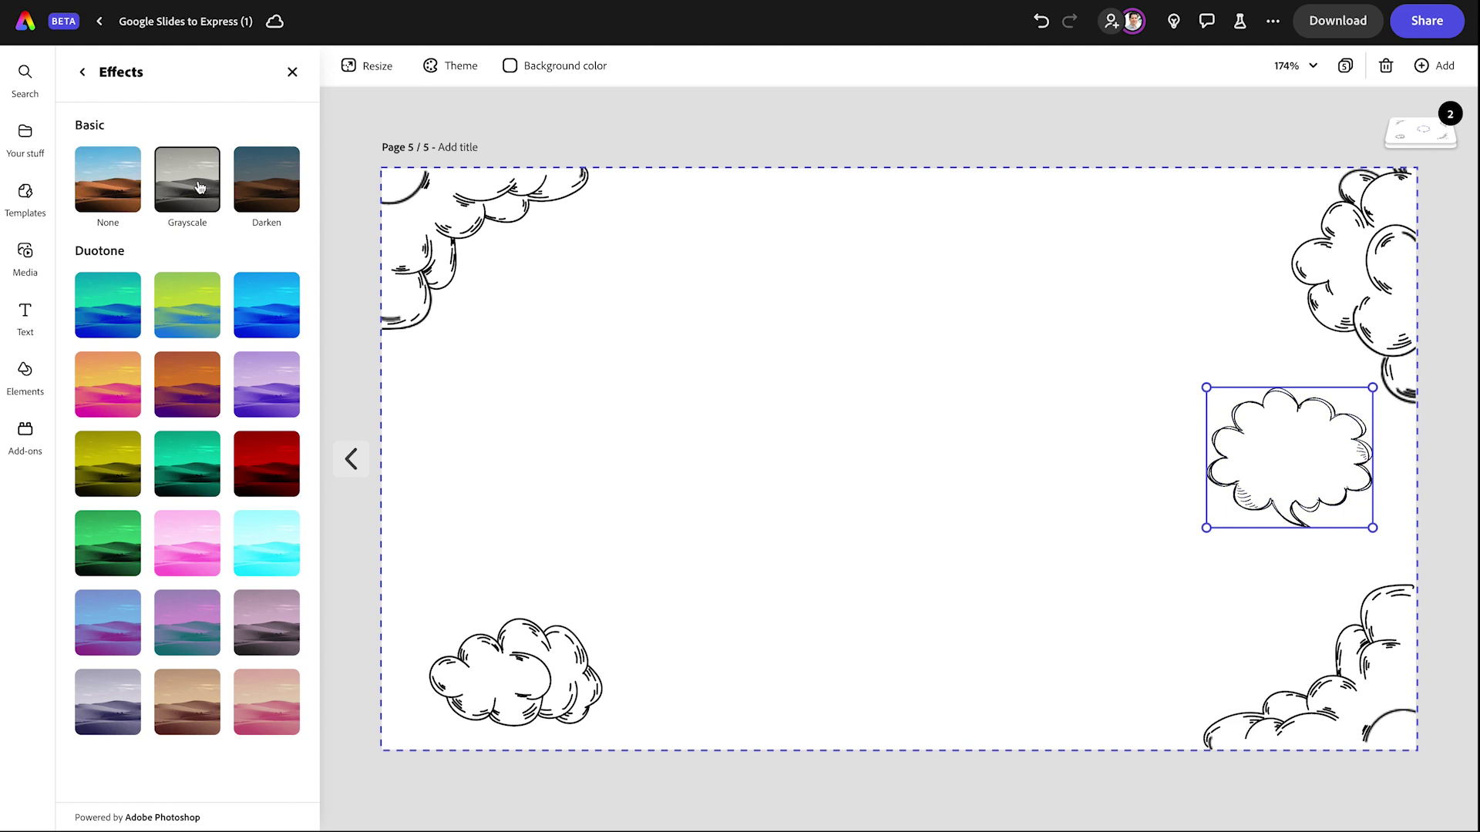
click(81, 72)
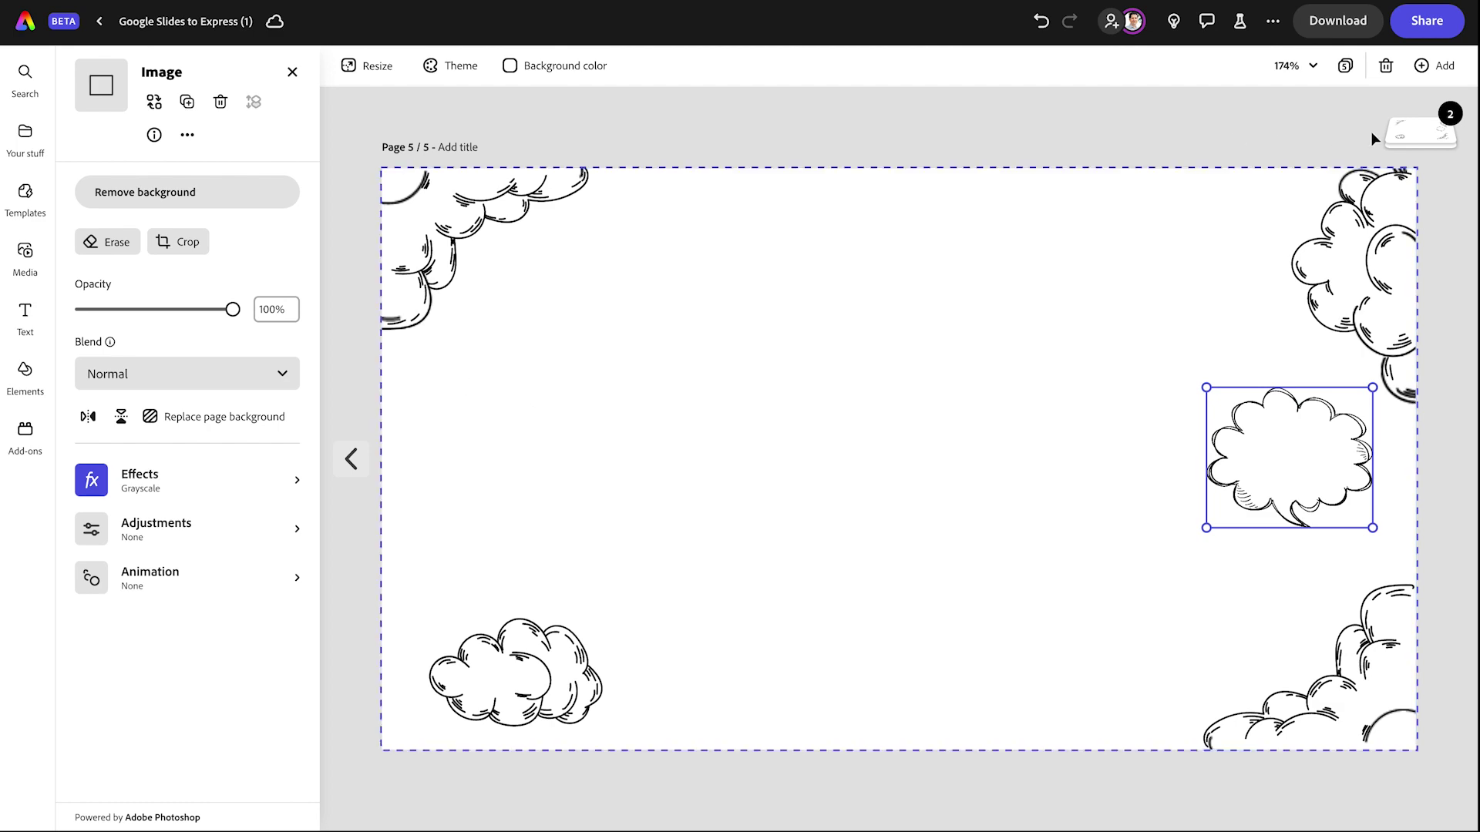
Reuse page 4's lined notebook-paper image as page 5's background
click(350, 458)
click(351, 459)
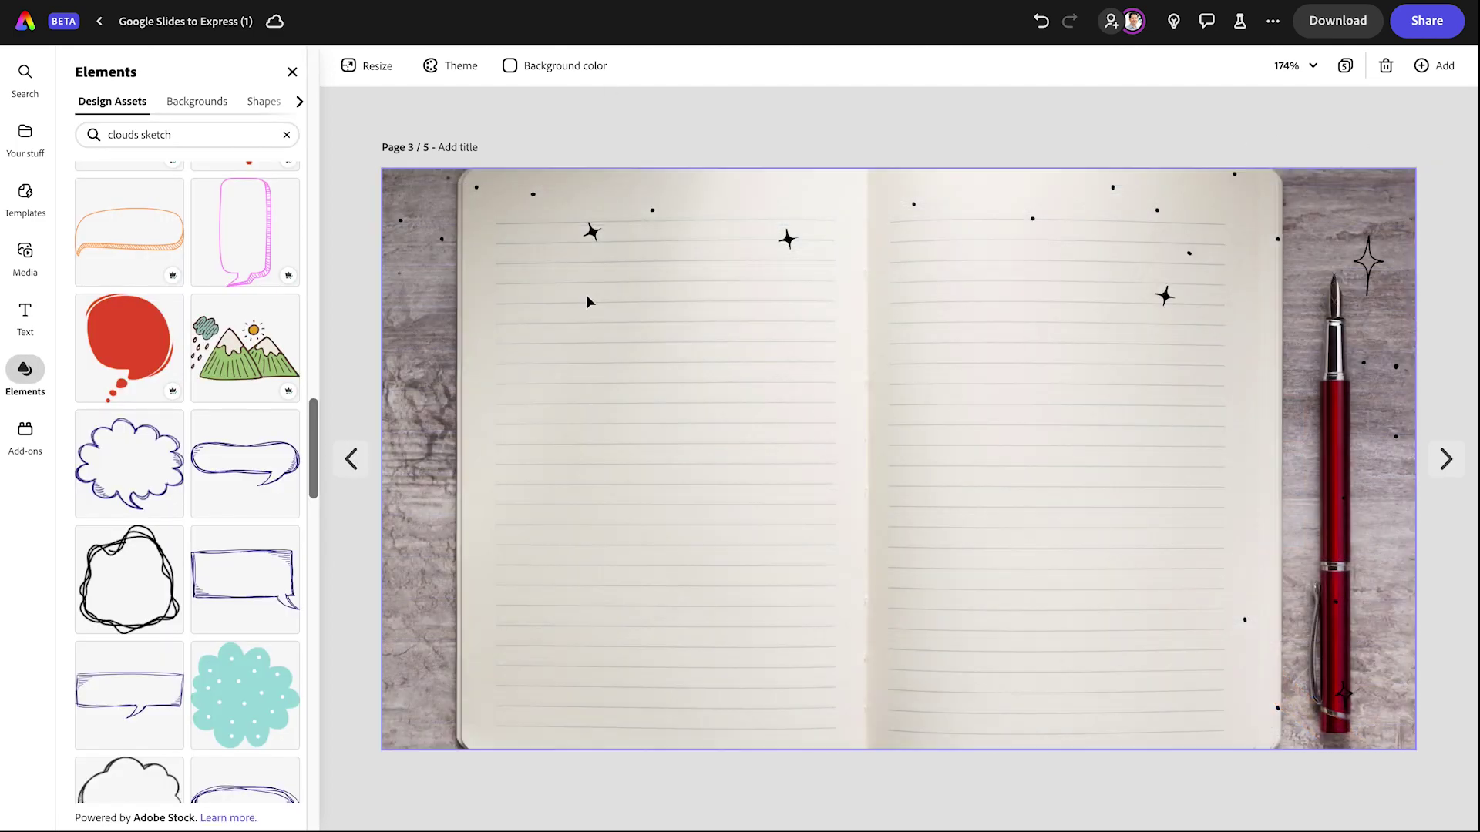
click(1445, 459)
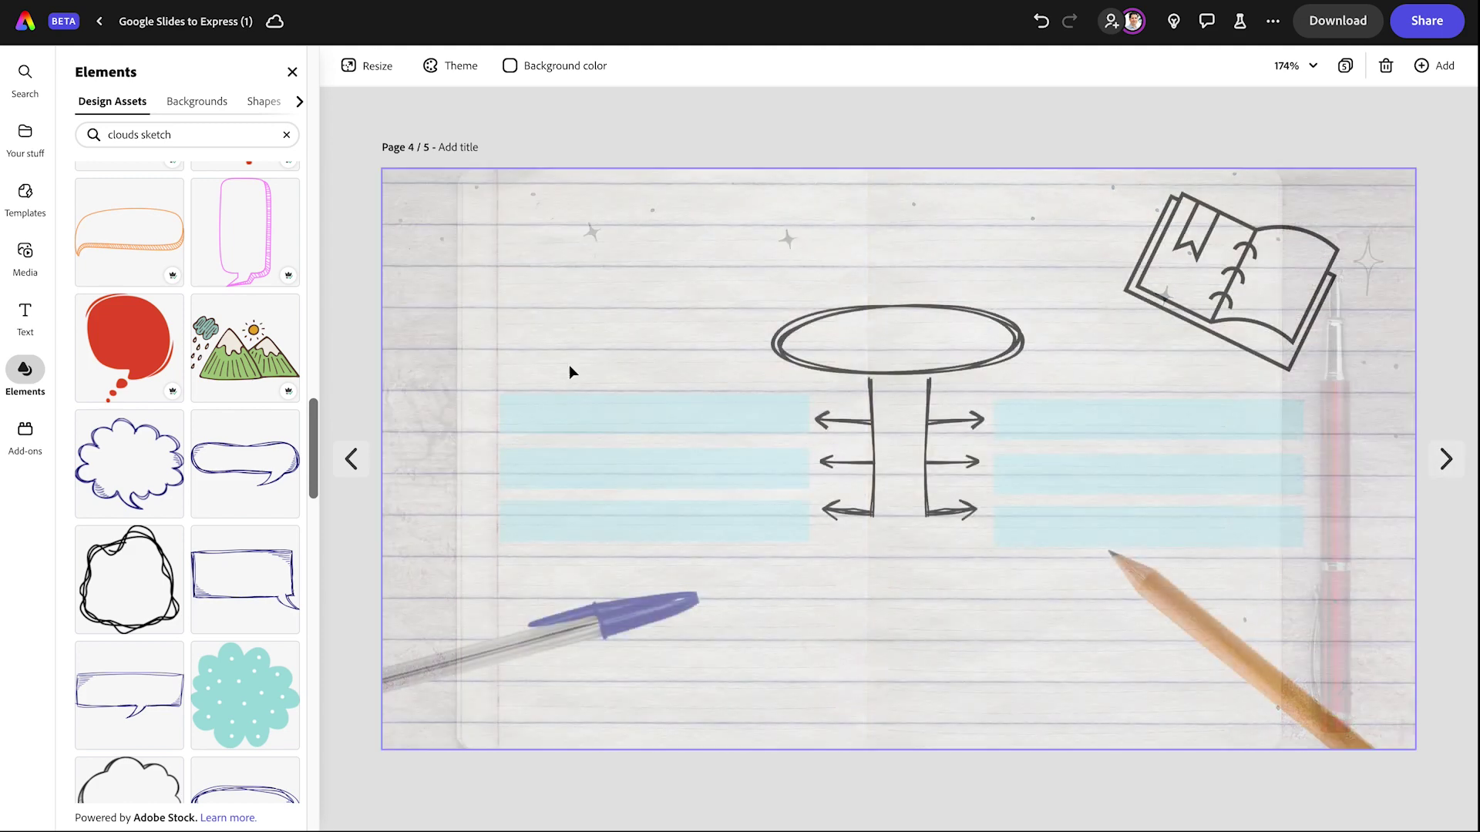
click(415, 319)
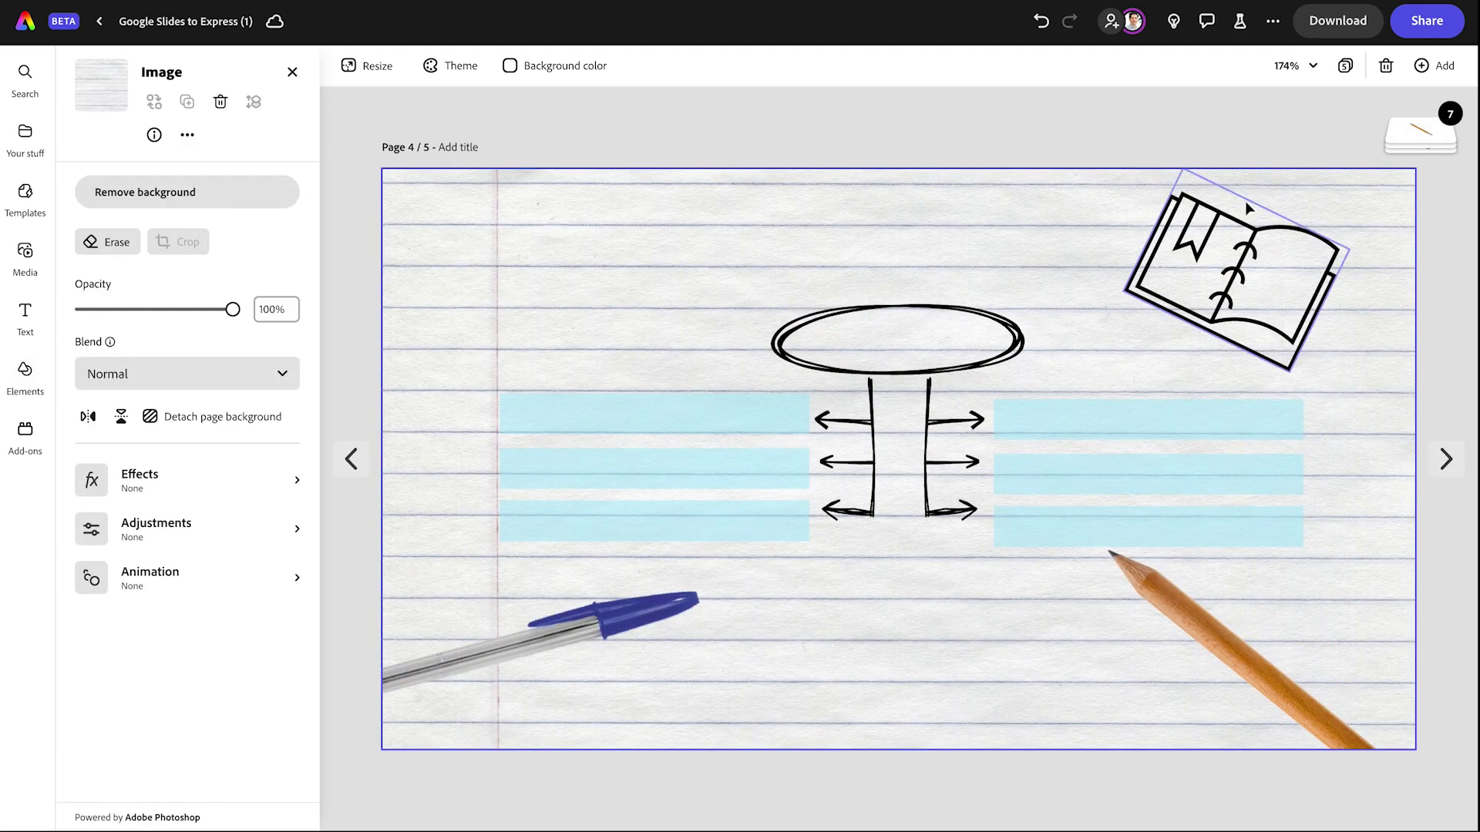
click(1446, 458)
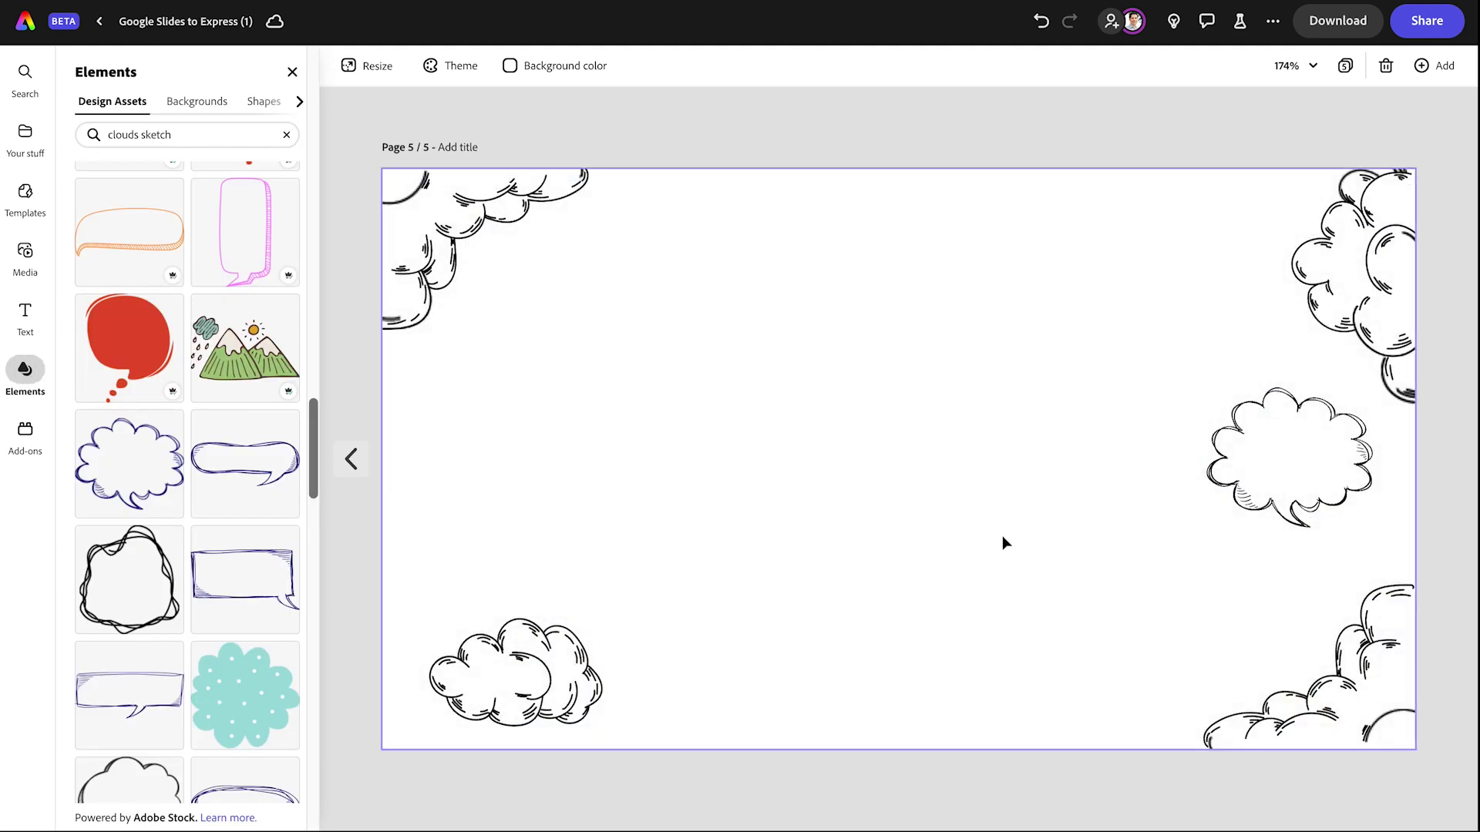
click(998, 538)
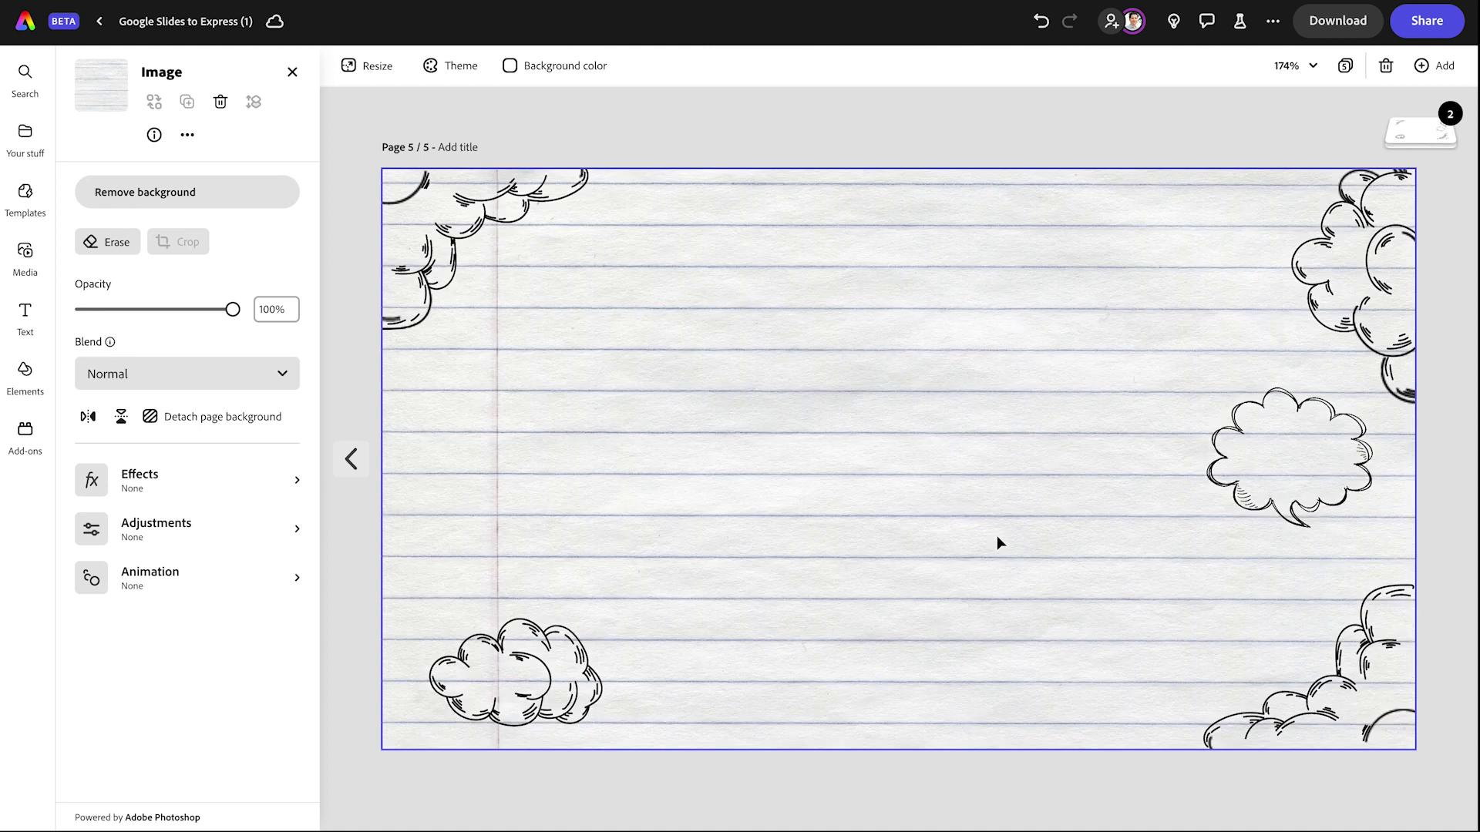
Search stock photos for 'colored pencils' and add a pencils photo to page 5
click(25, 254)
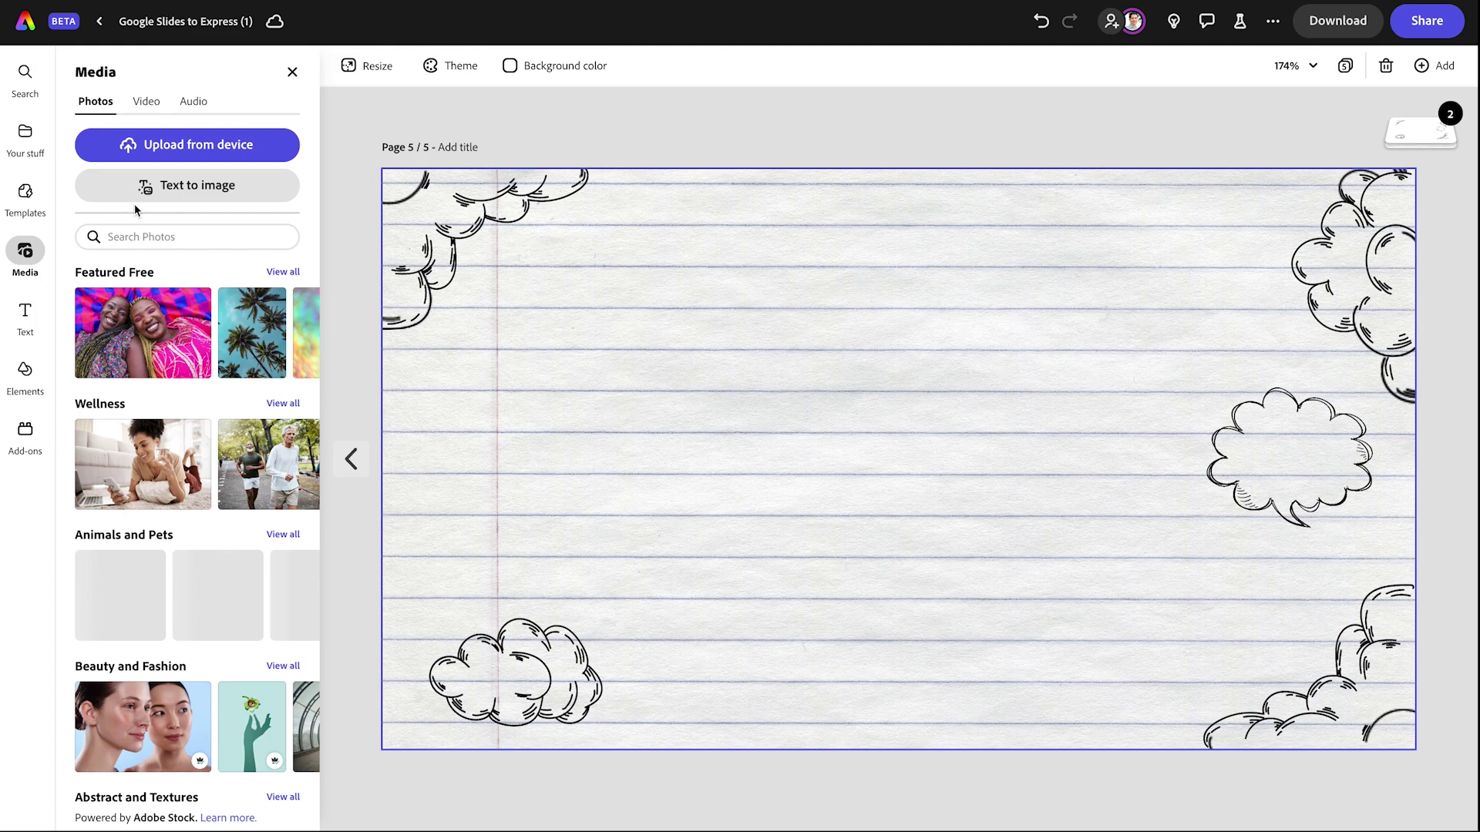
click(136, 236)
text(color)
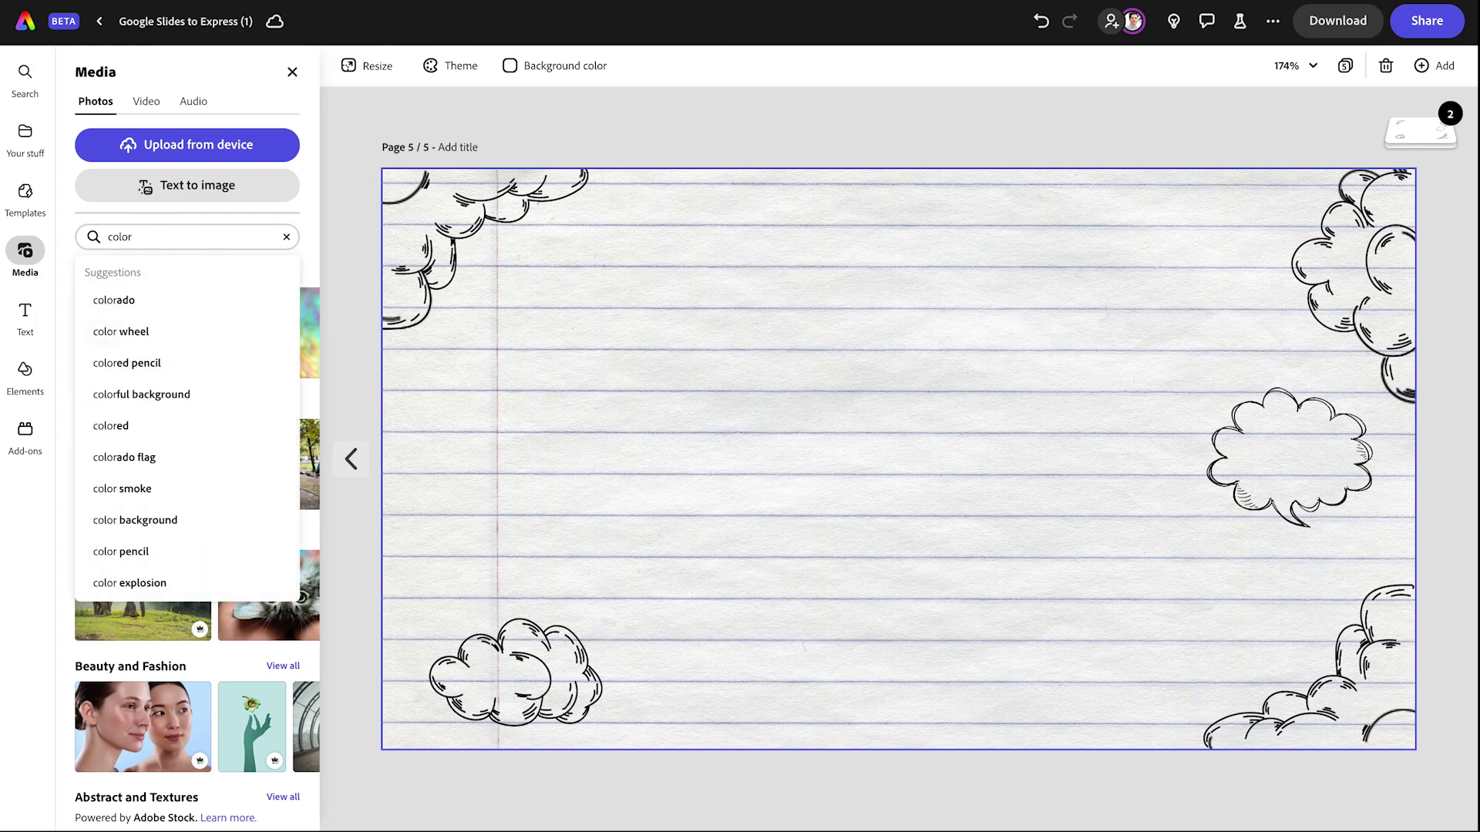
text(ed pen)
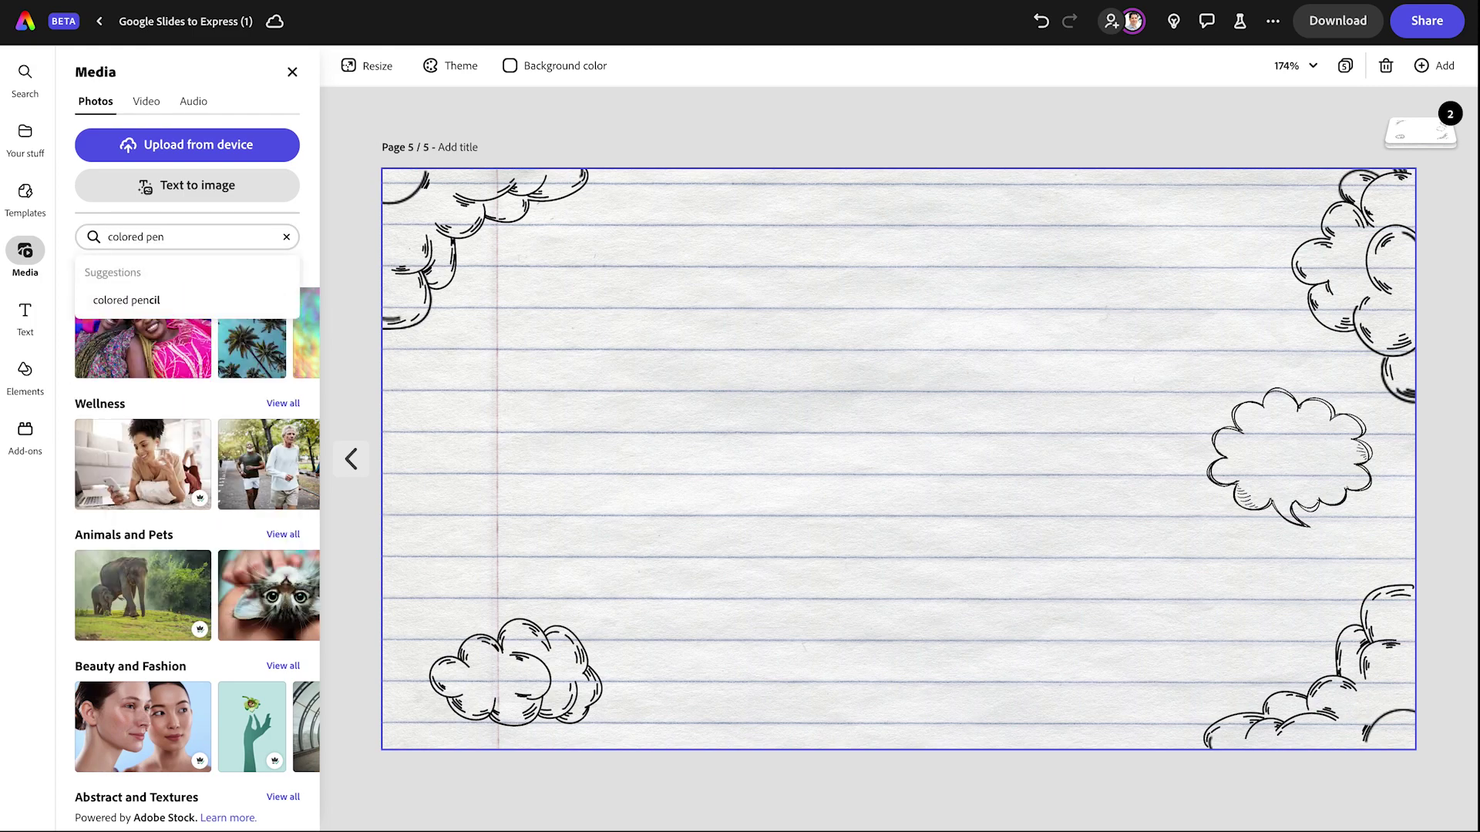
text(cils)
key(Return)
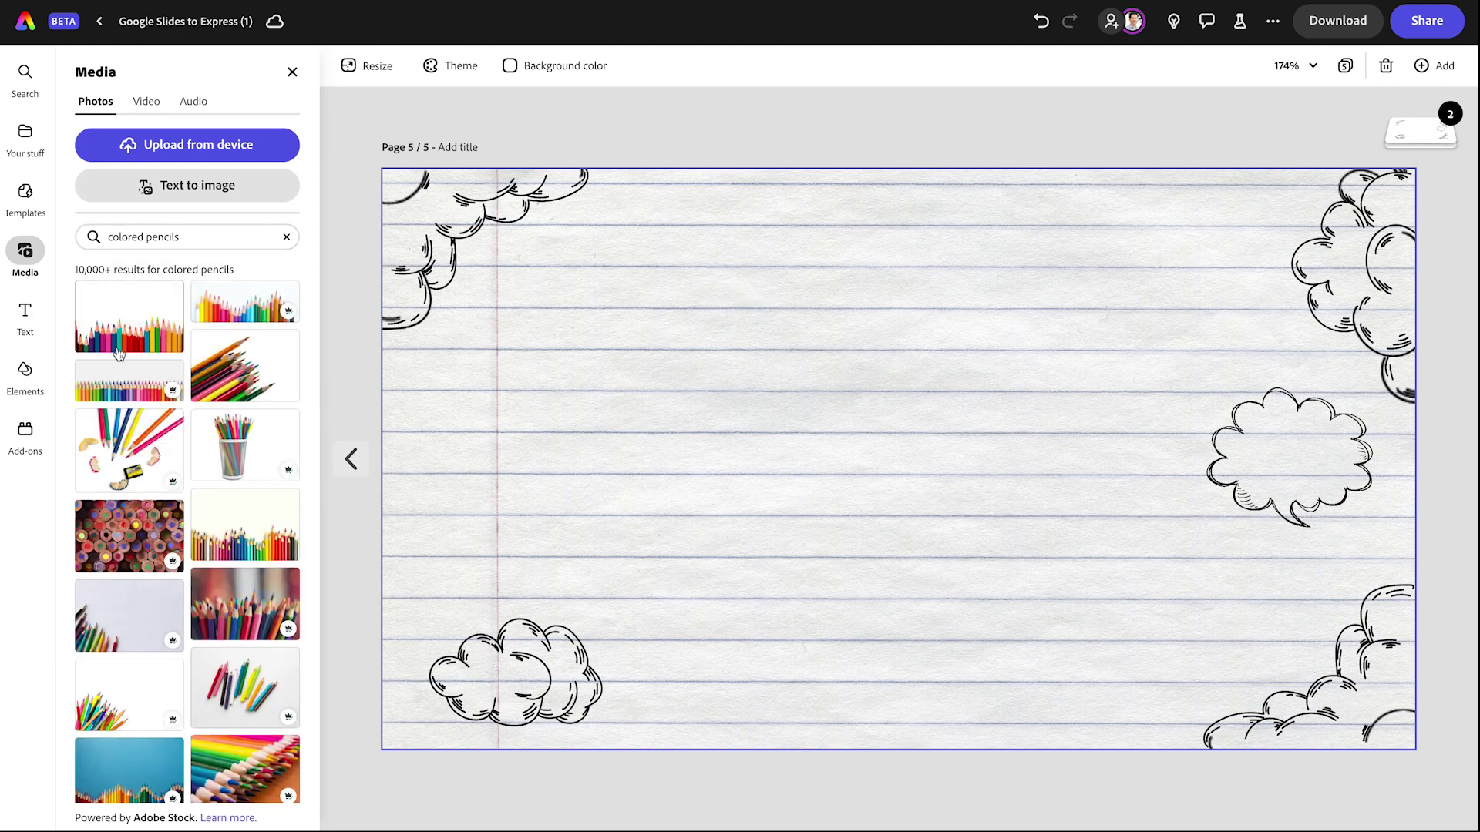
scroll(239, 547, down, 3)
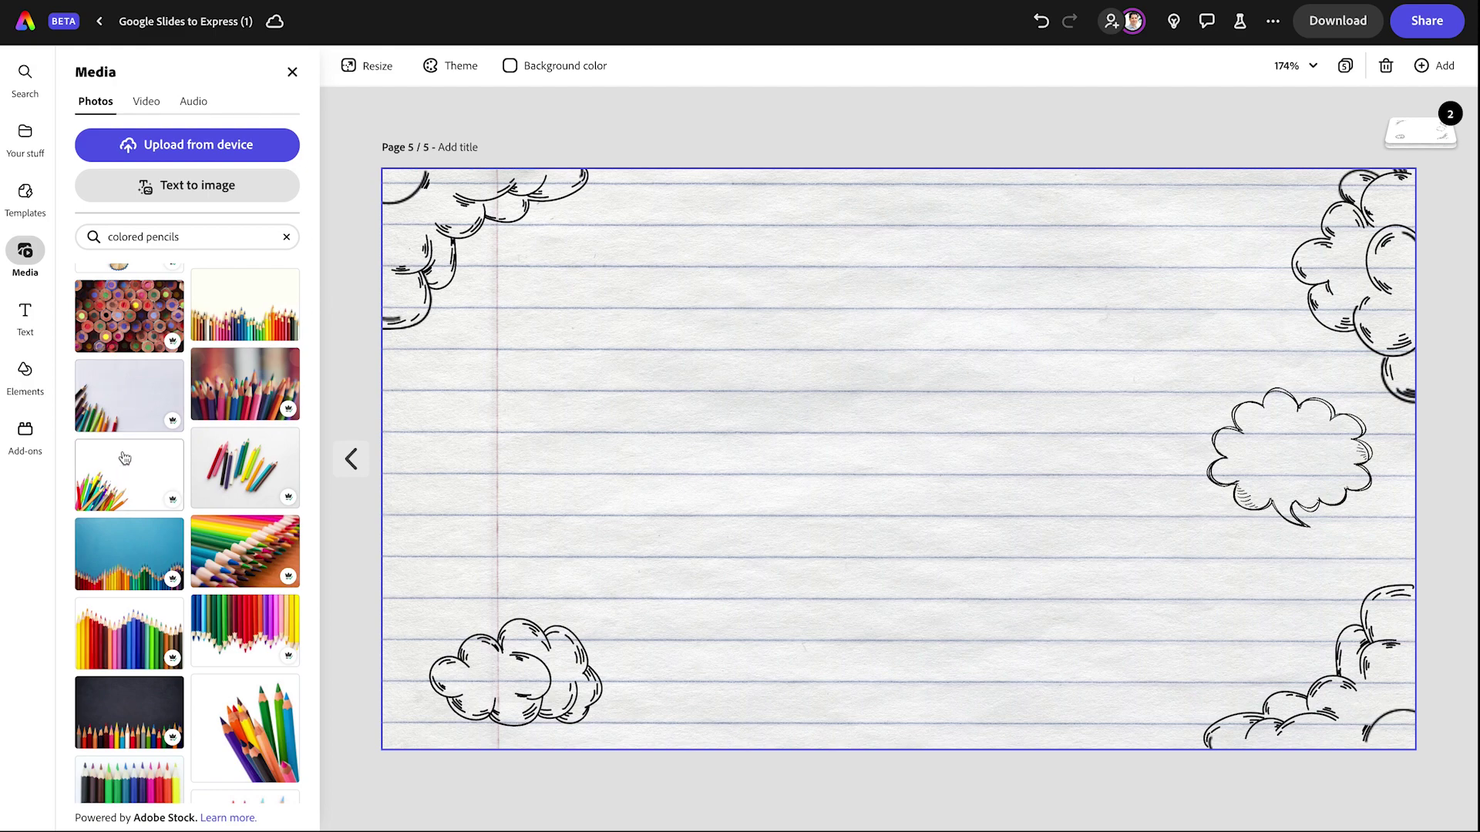
click(117, 418)
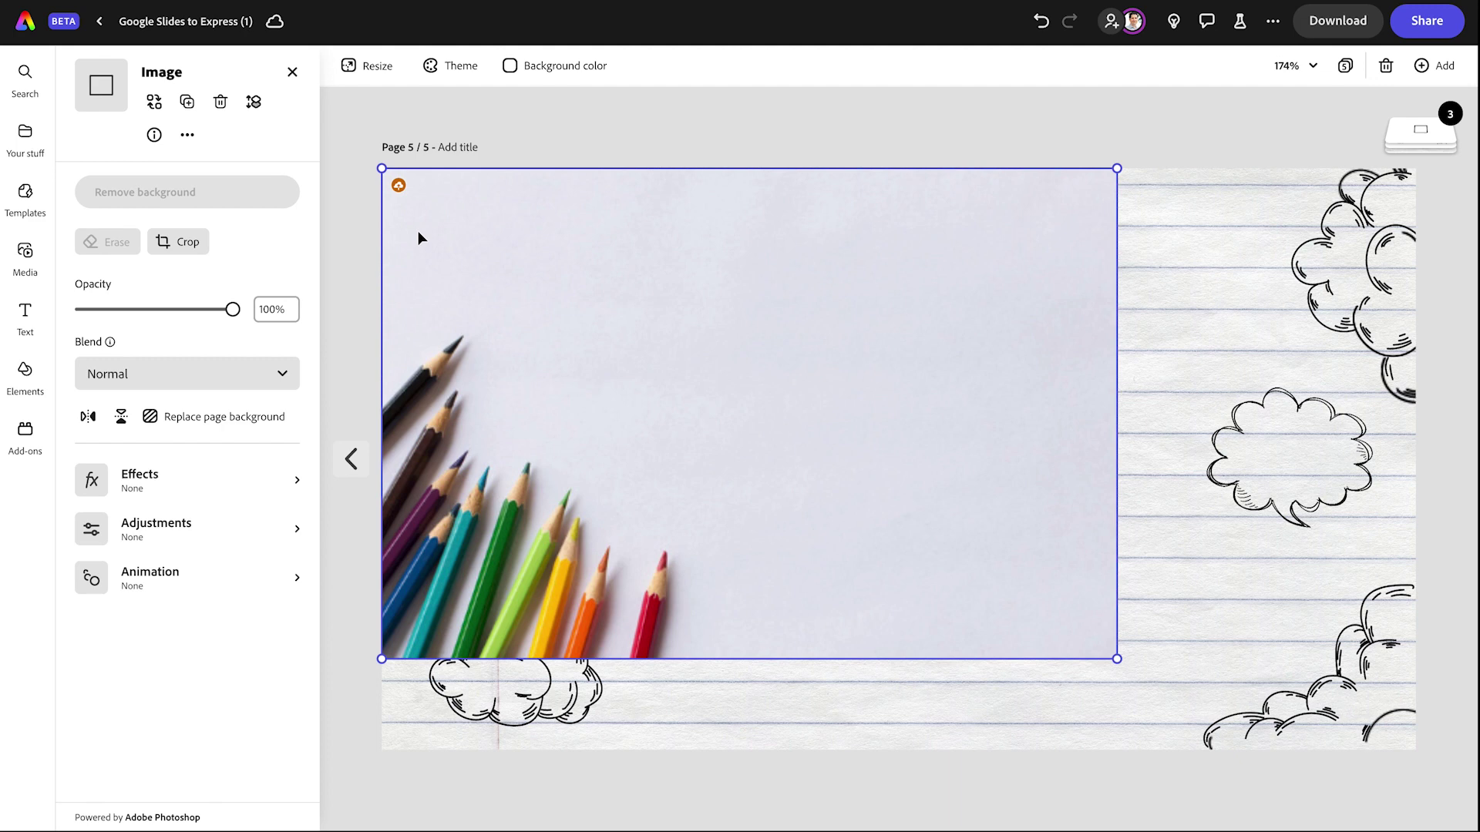
Remove the photo's background and fit the pencils into the bottom-left corner
drag(518, 339, 519, 430)
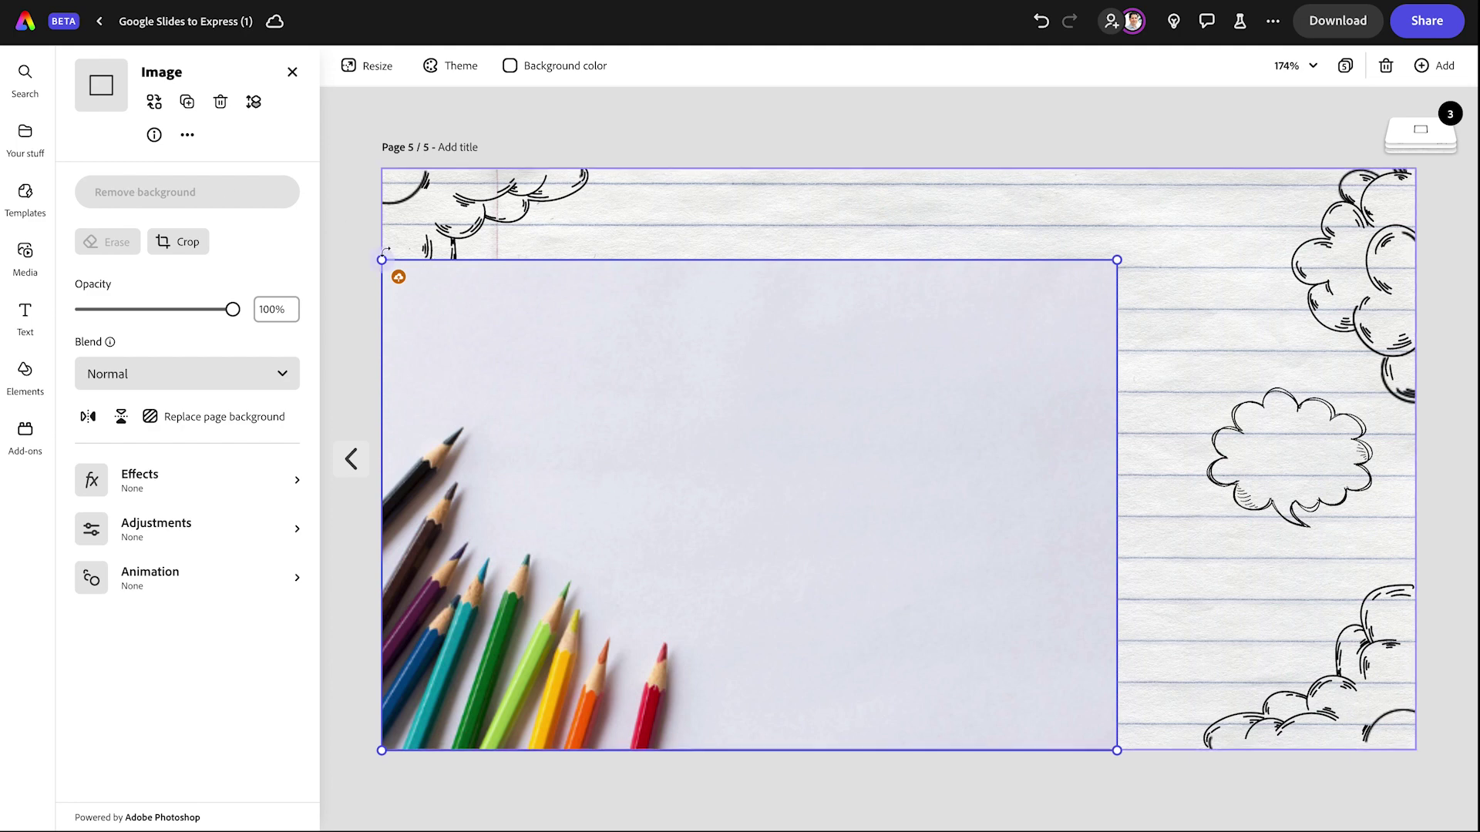
drag(382, 259, 541, 365)
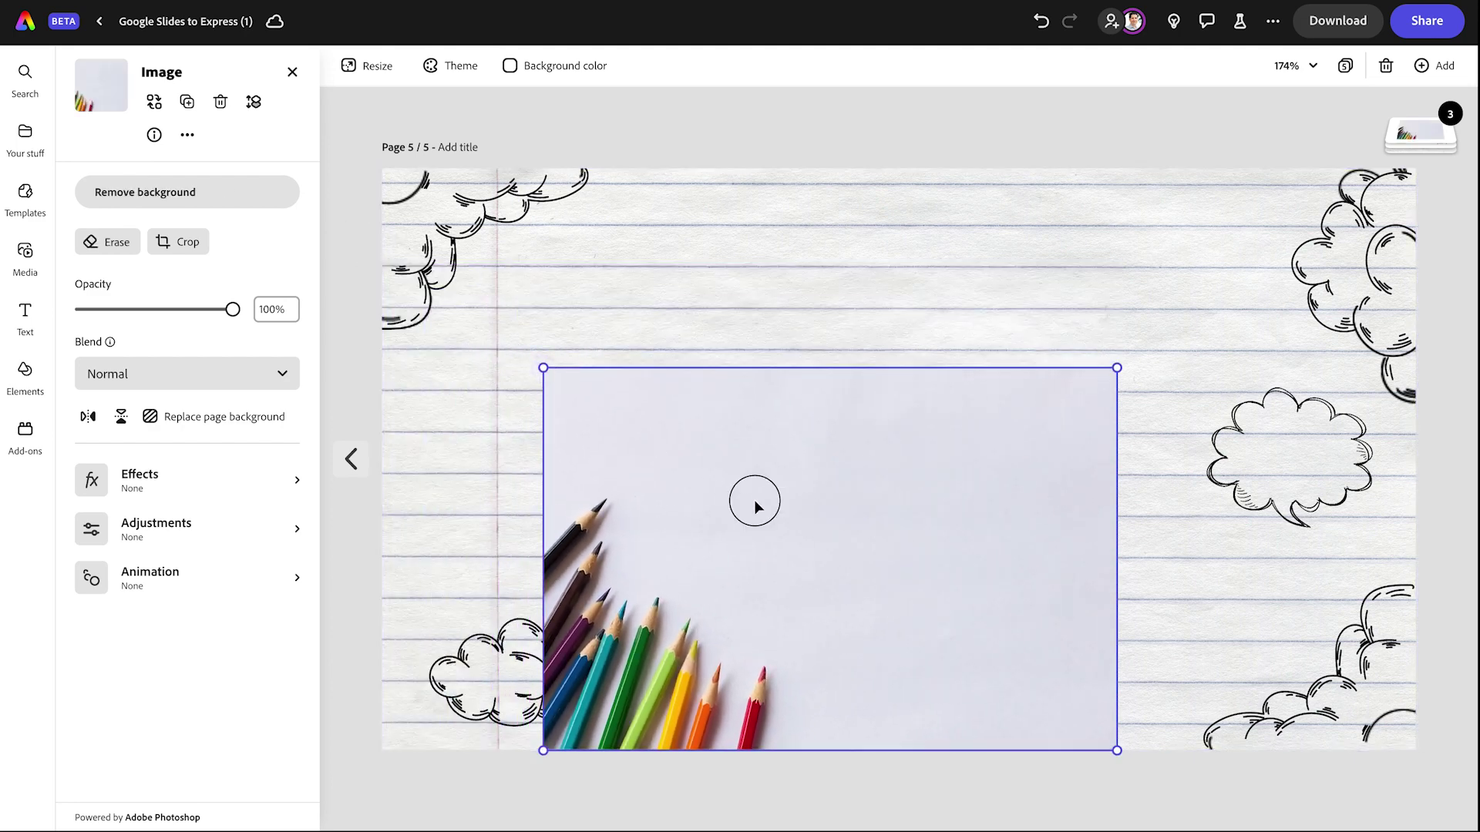
drag(753, 502, 594, 499)
click(166, 193)
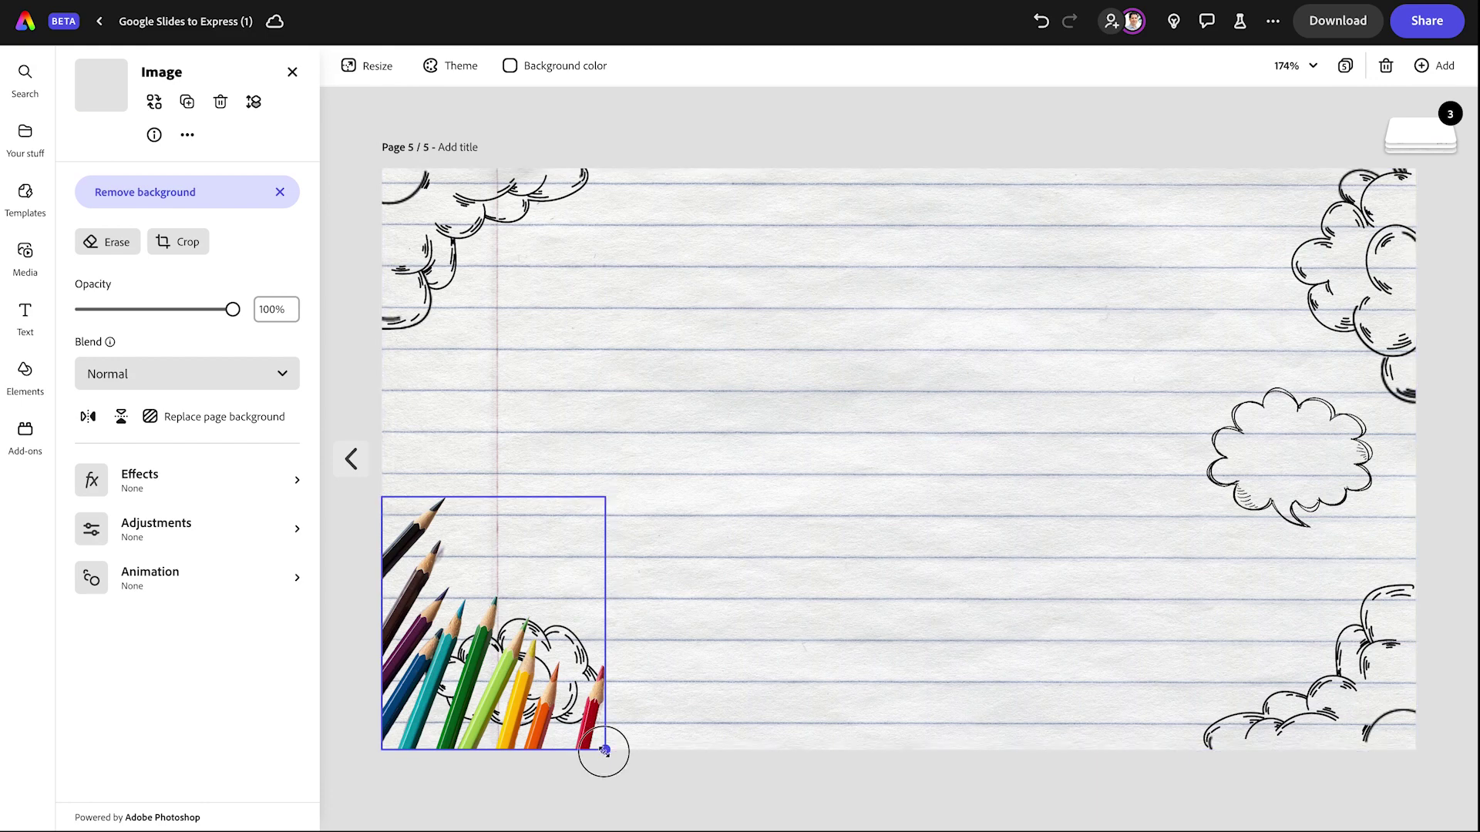
mouse_move(604, 750)
mouse_down()
mouse_move(716, 756)
mouse_move(826, 786)
mouse_up()
mouse_move(518, 700)
mouse_down()
mouse_move(533, 614)
mouse_move(514, 617)
mouse_up()
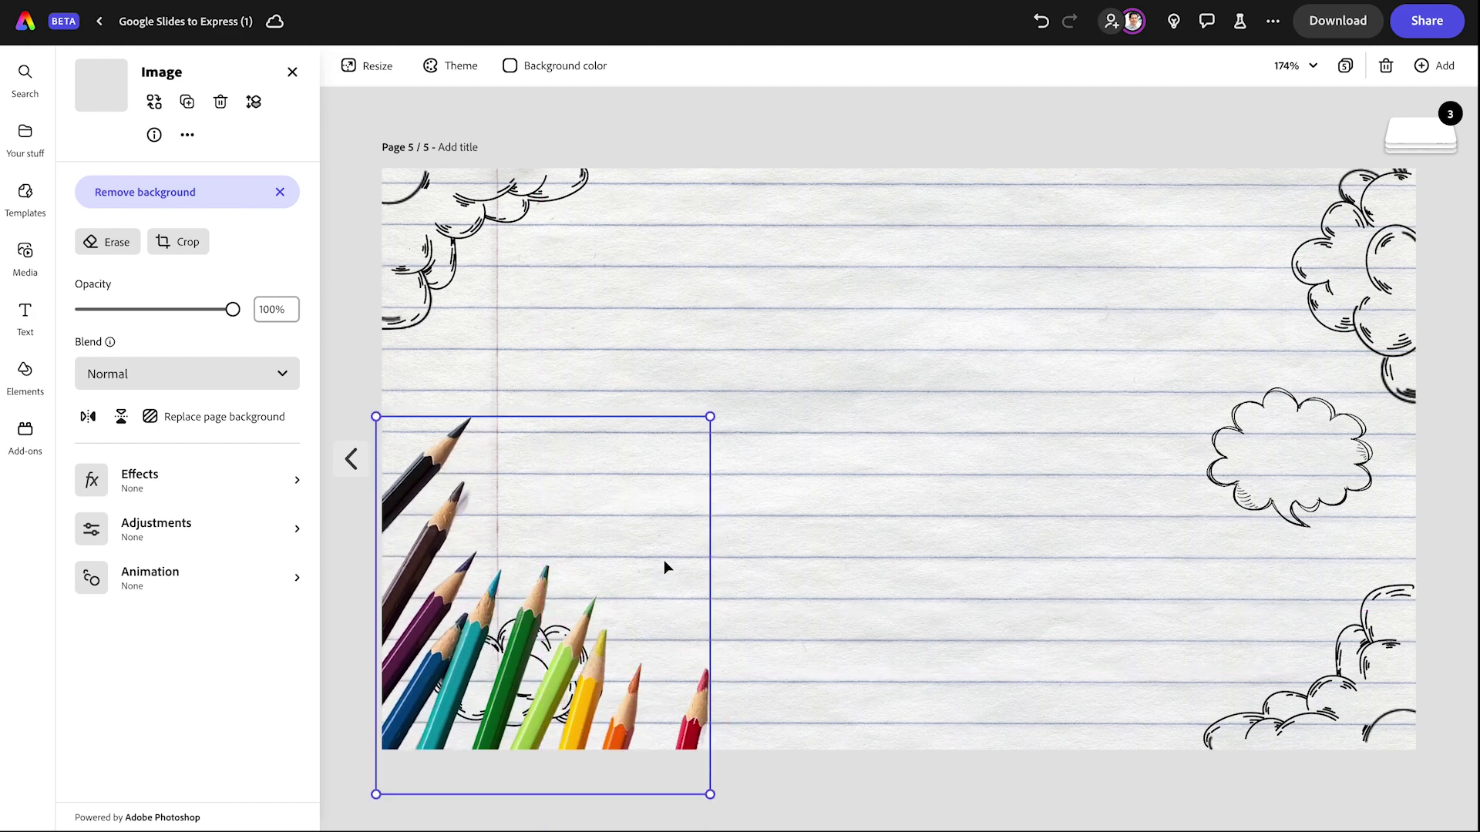
mouse_move(710, 416)
mouse_down()
mouse_move(535, 571)
mouse_move(626, 502)
mouse_up()
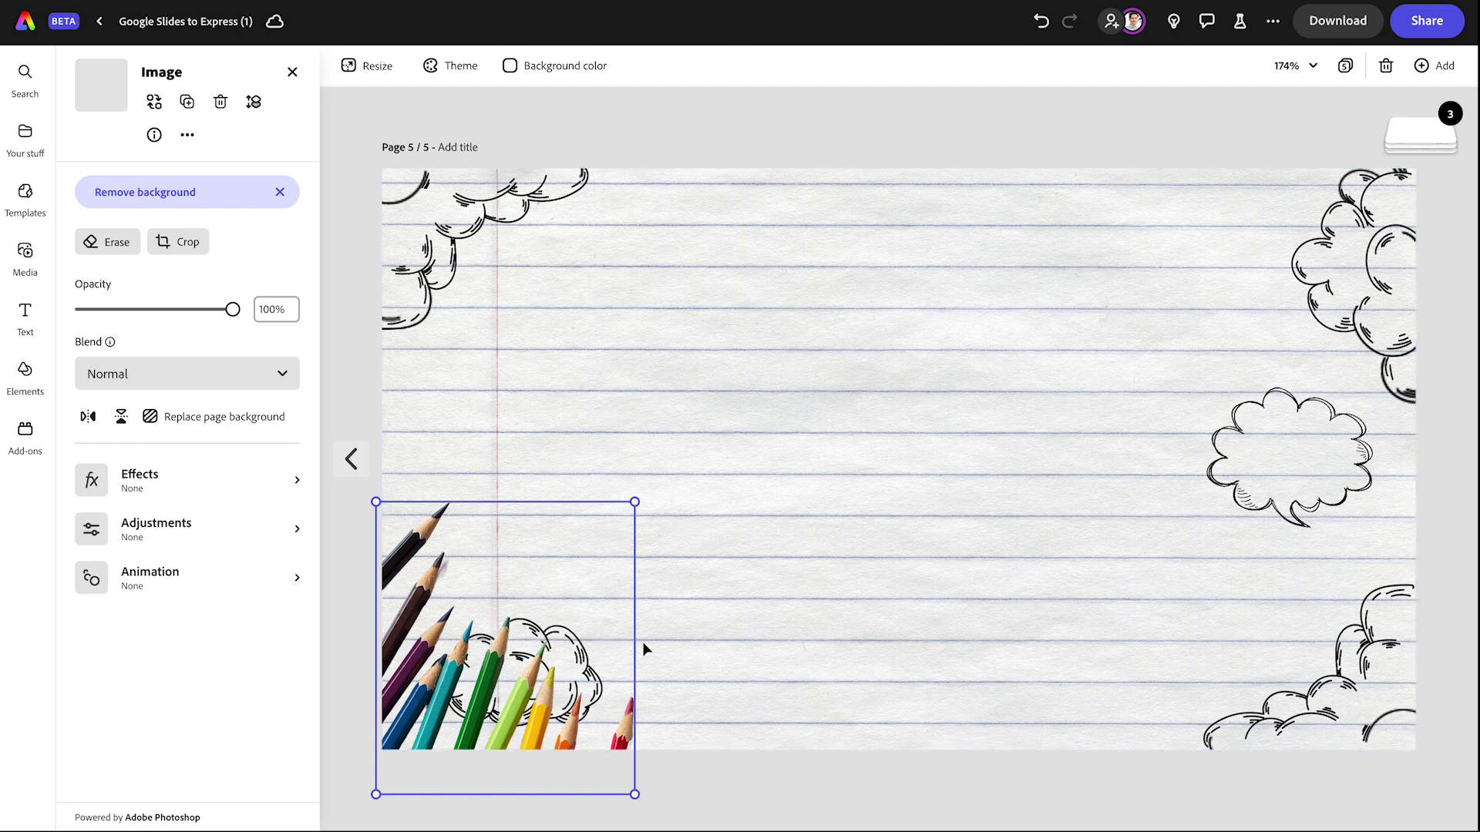
click(774, 652)
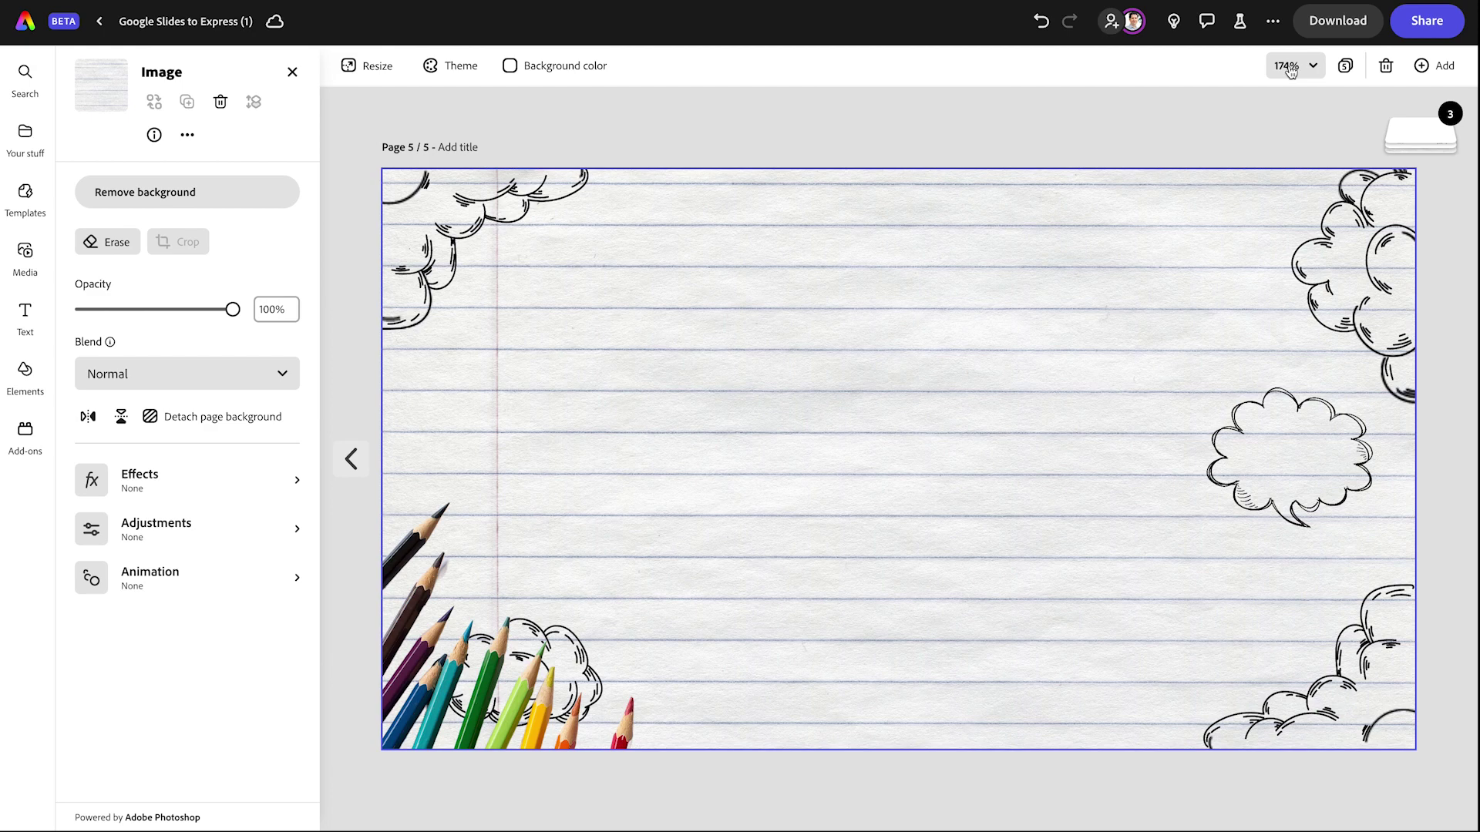
Download all five pages as JPG images and open the resulting zip file
click(1345, 66)
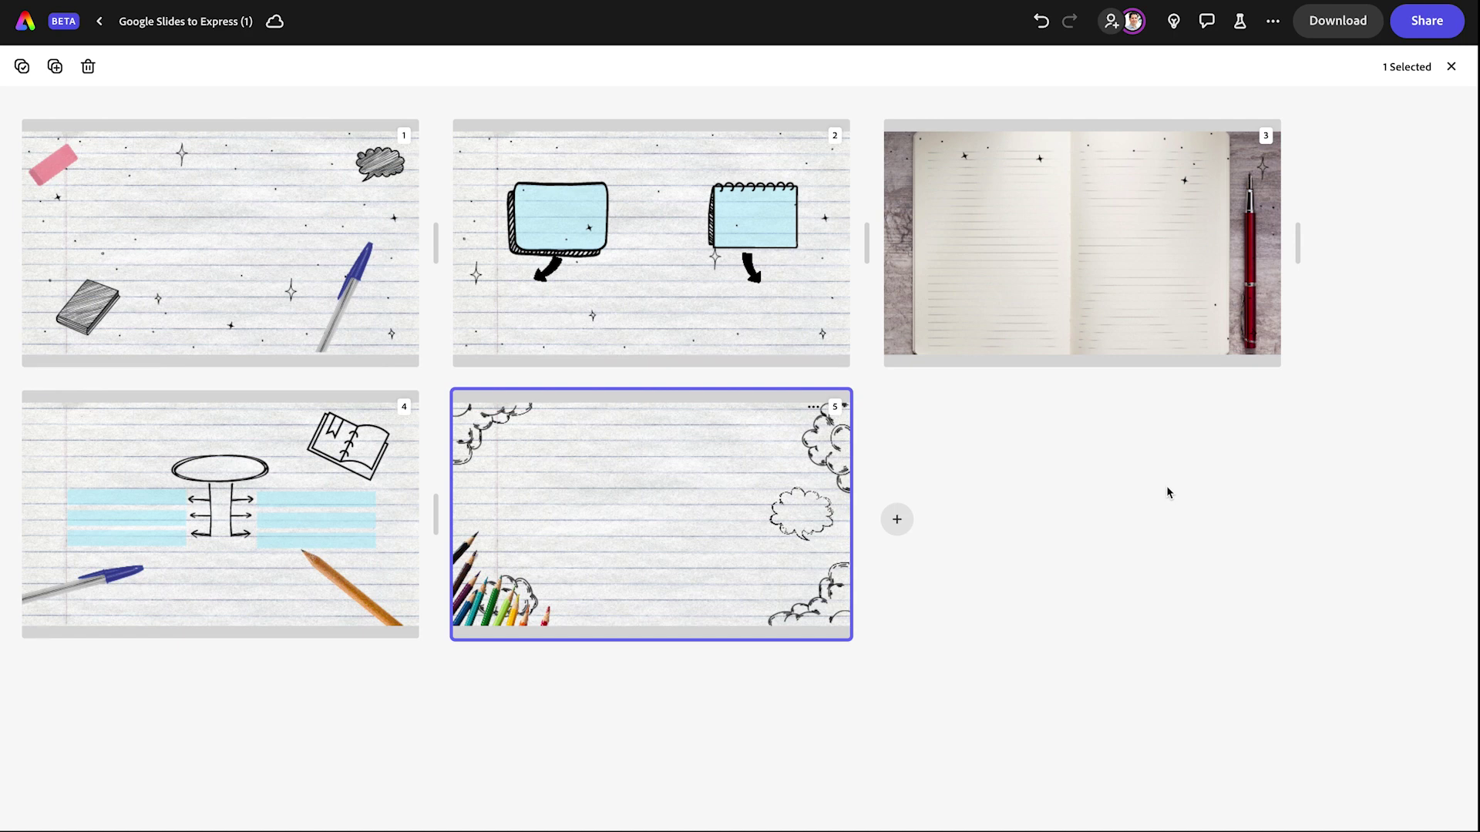
click(1342, 26)
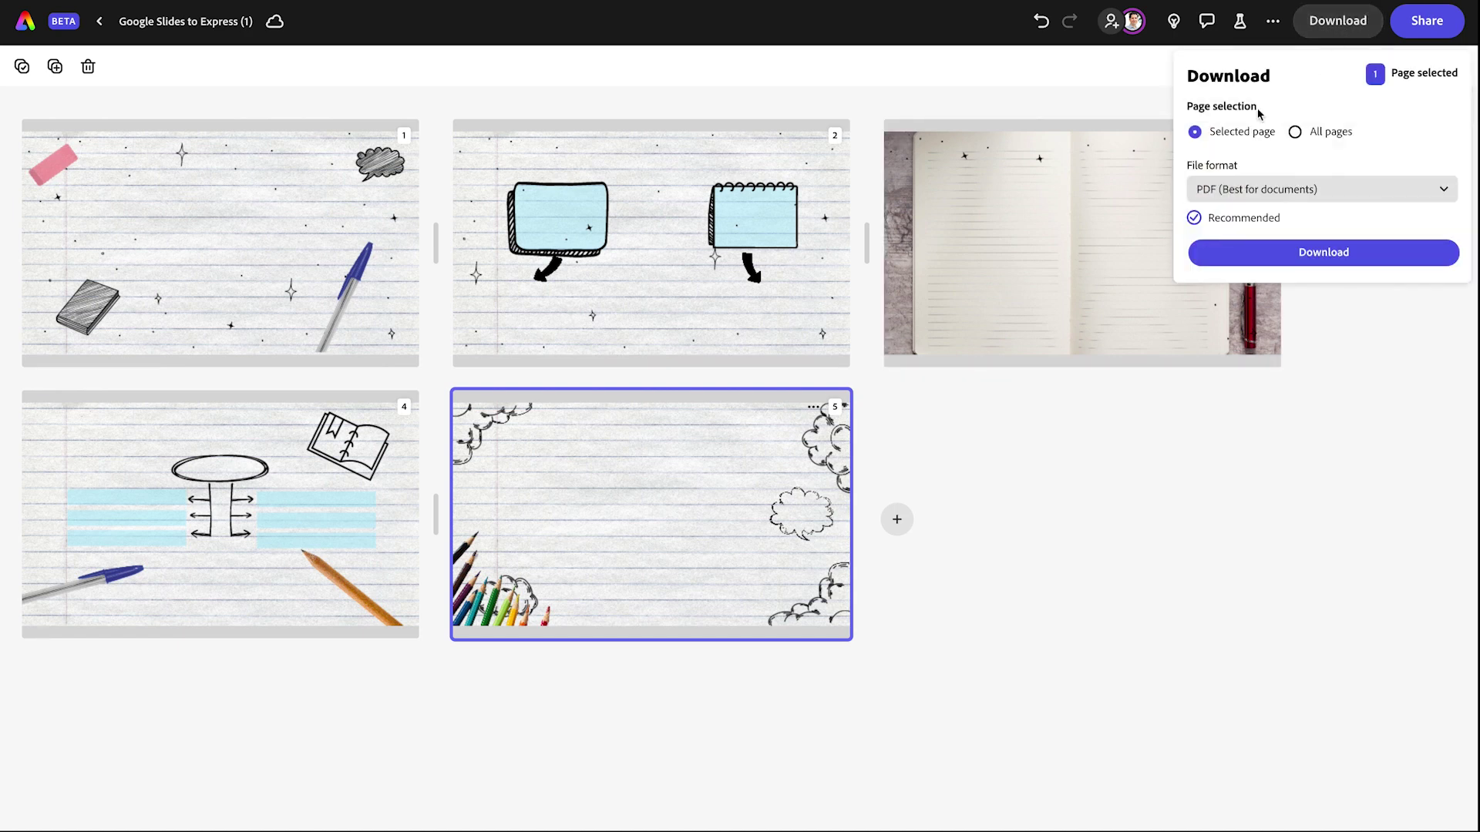
click(1297, 132)
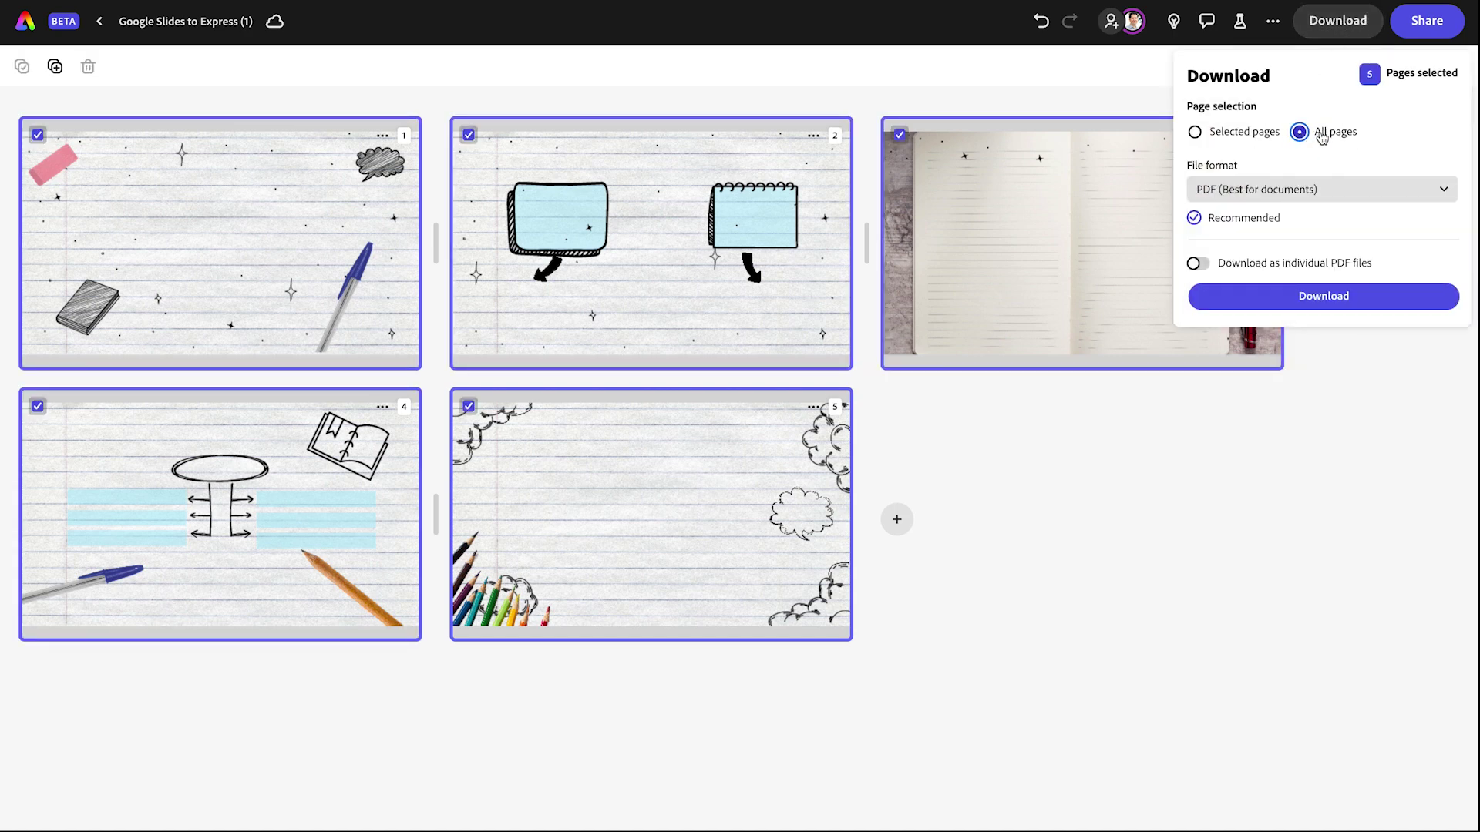
click(1279, 188)
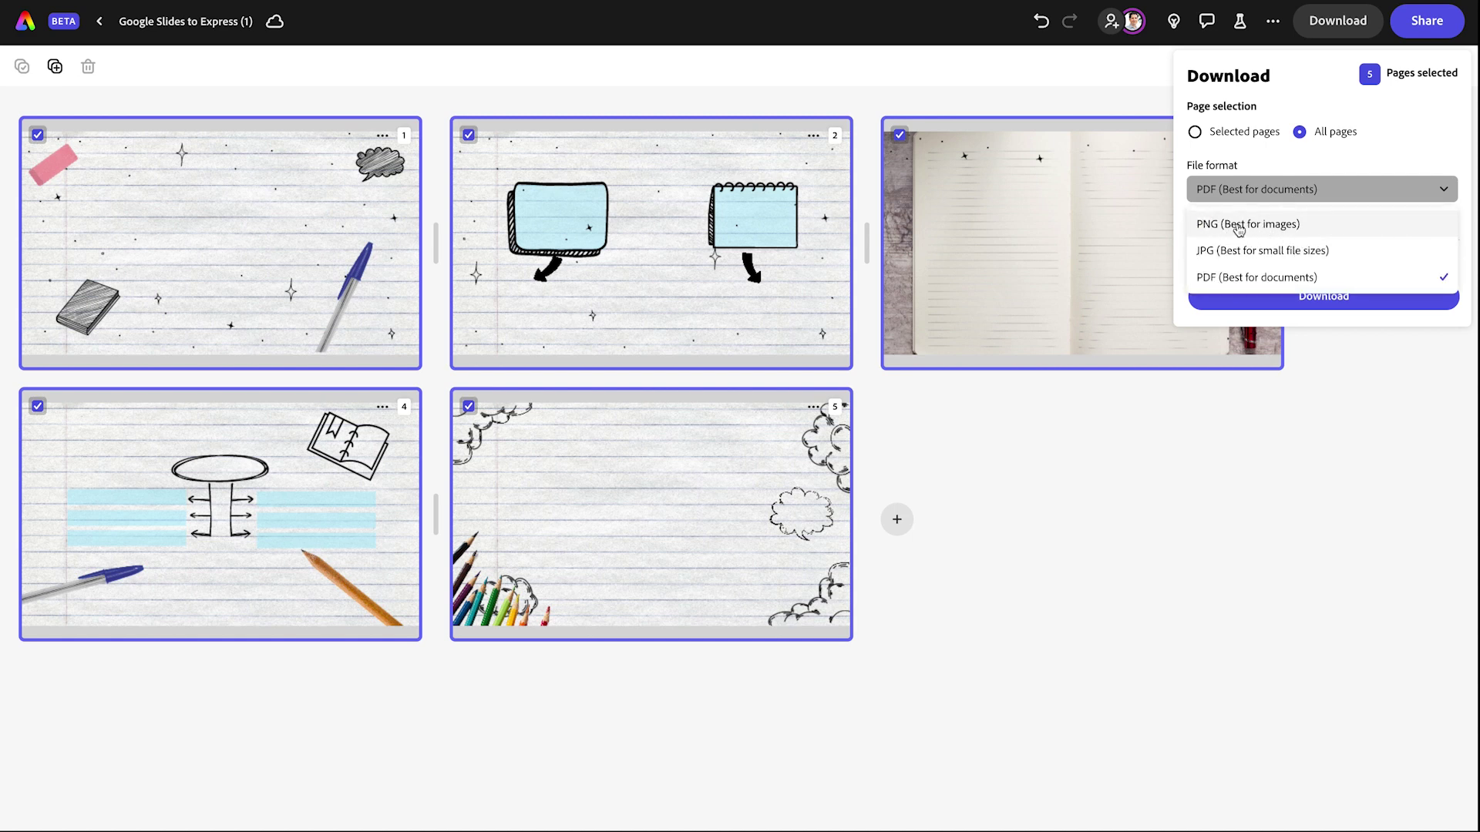
click(1234, 252)
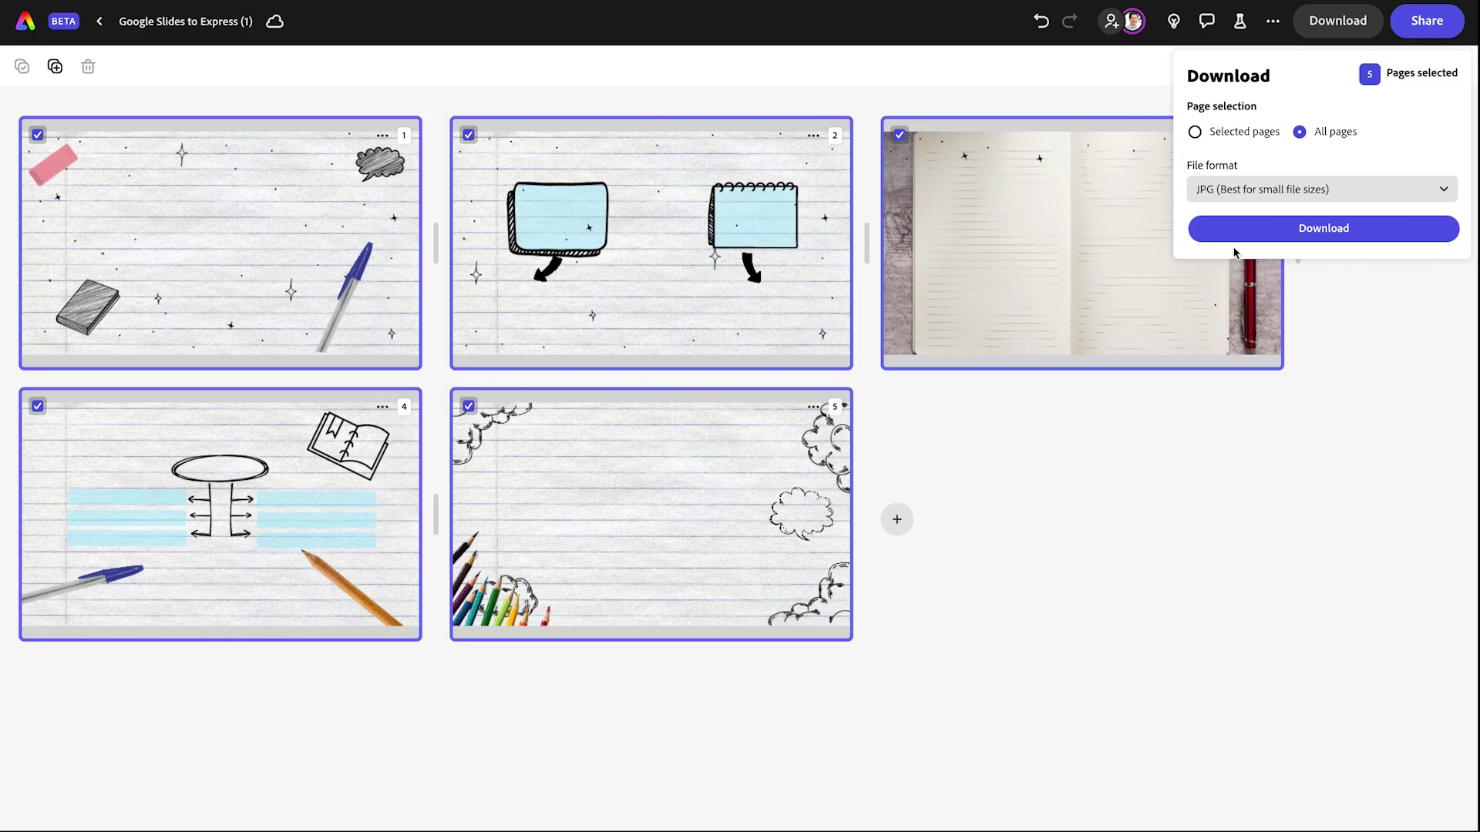
click(1260, 235)
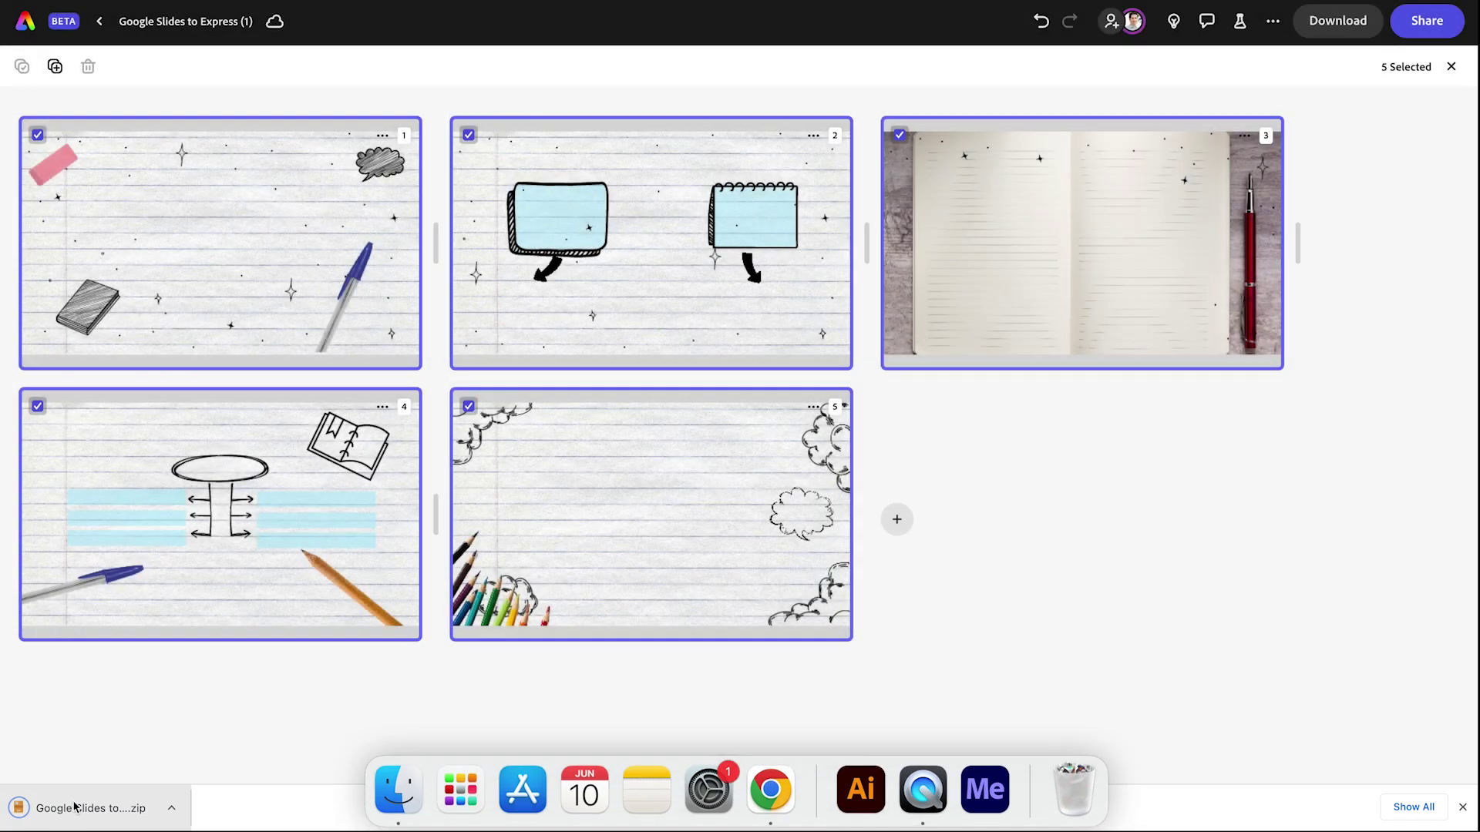
click(75, 809)
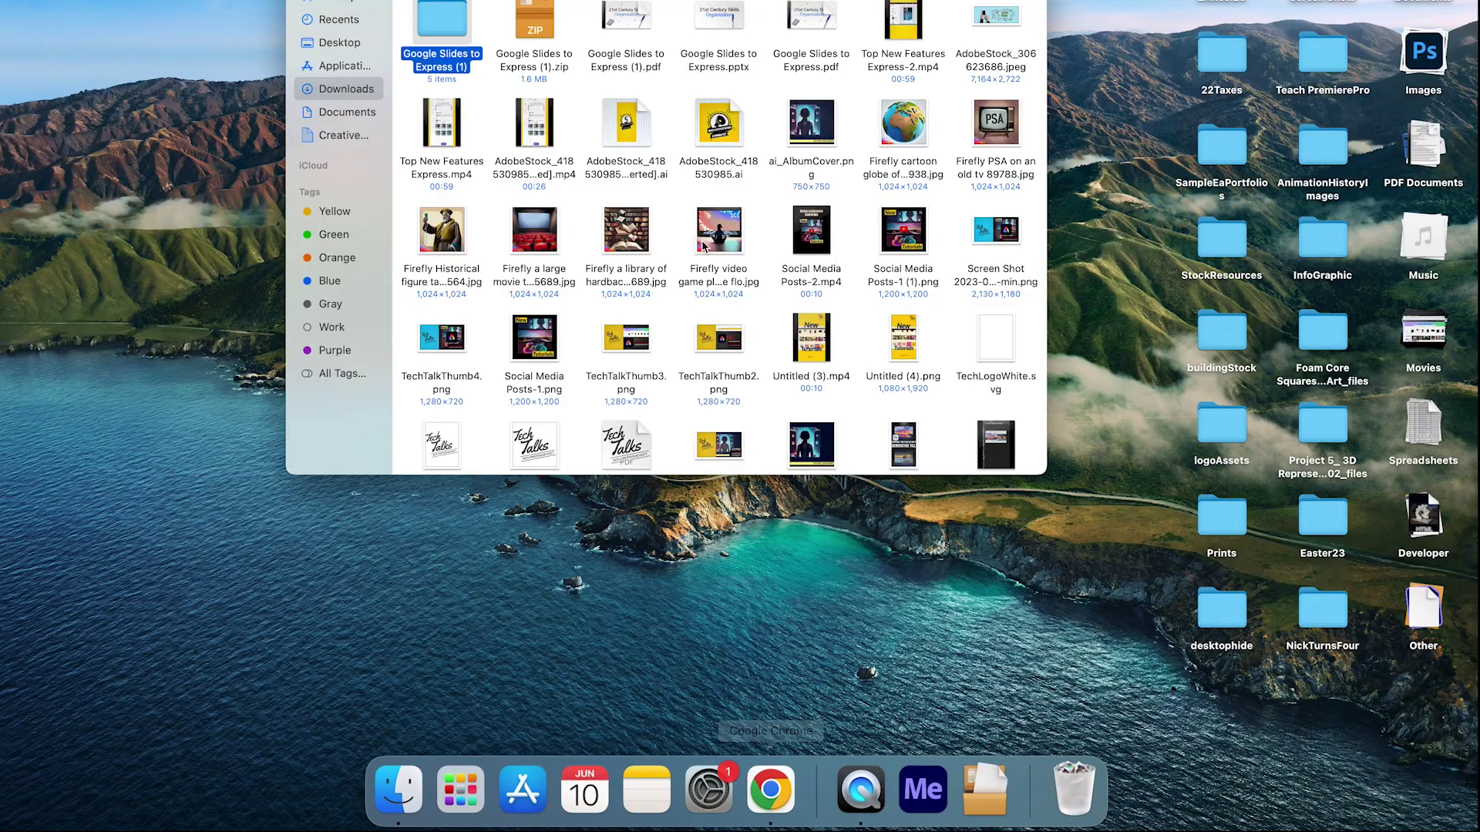
Quick Look the exported slide JPEGs in Finder, then return to the Google Slides tab
double_click(432, 17)
click(455, 9)
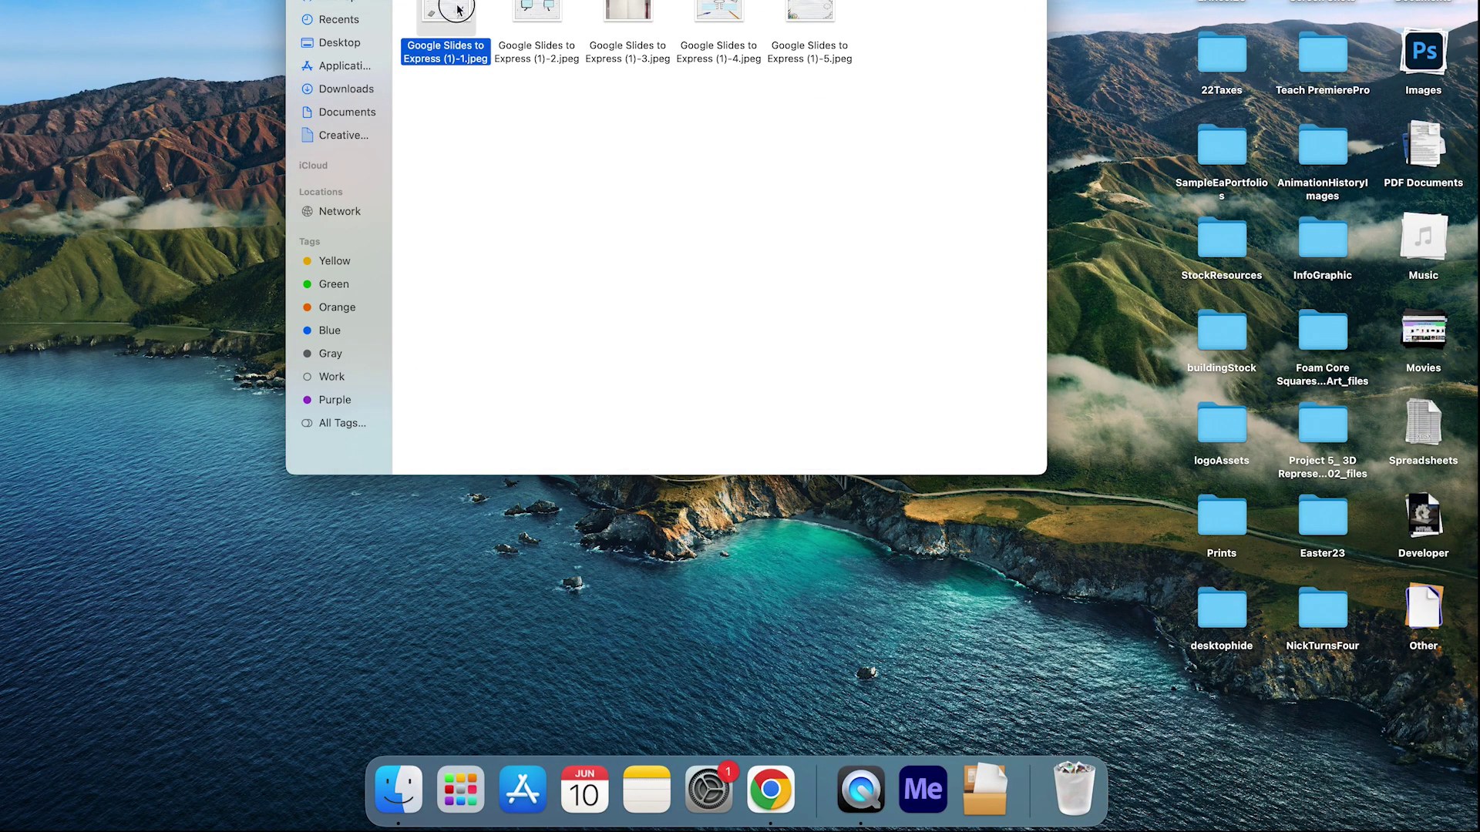
key(space)
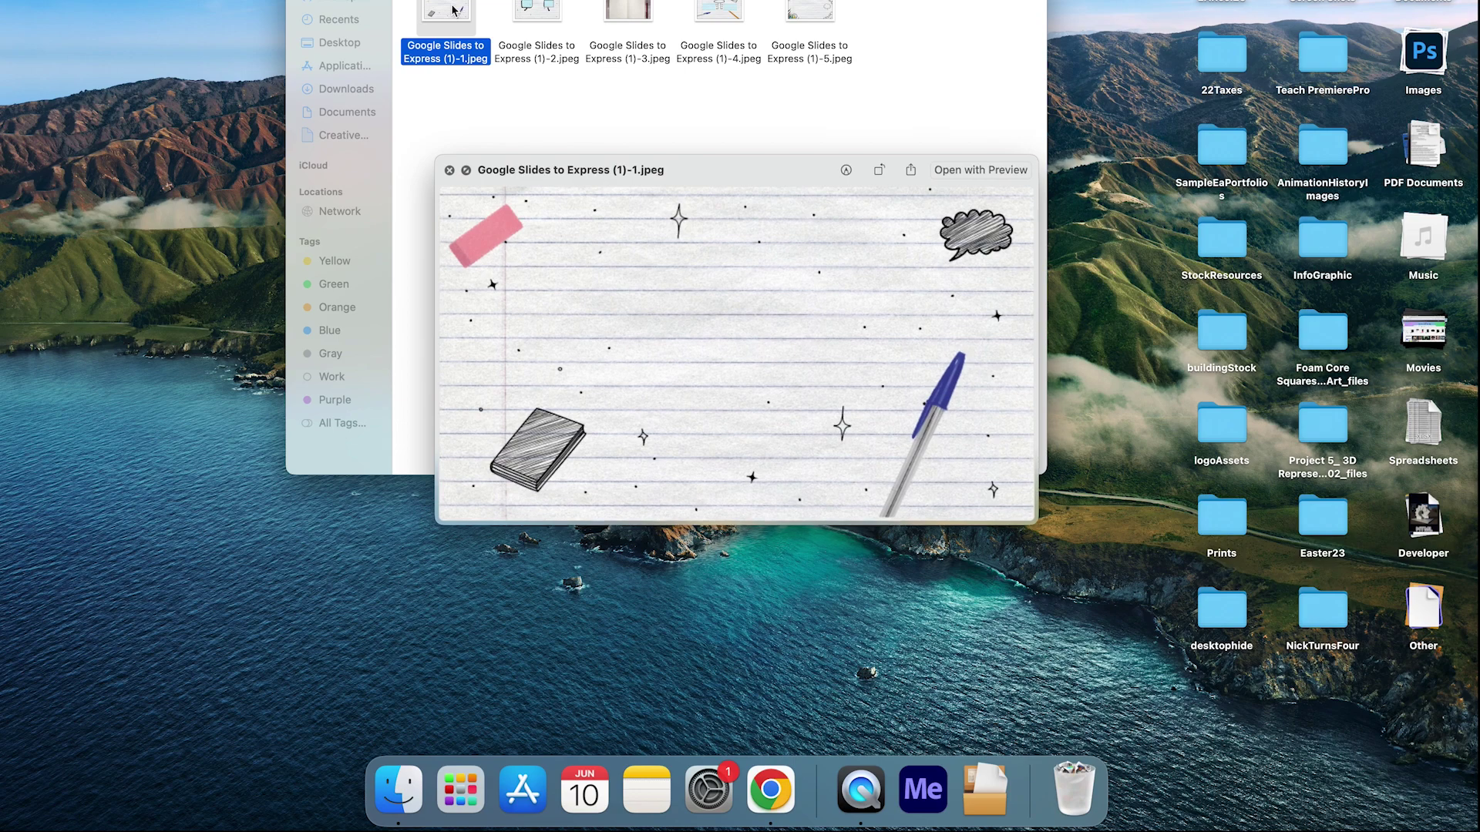
click(570, 9)
click(628, 9)
click(772, 4)
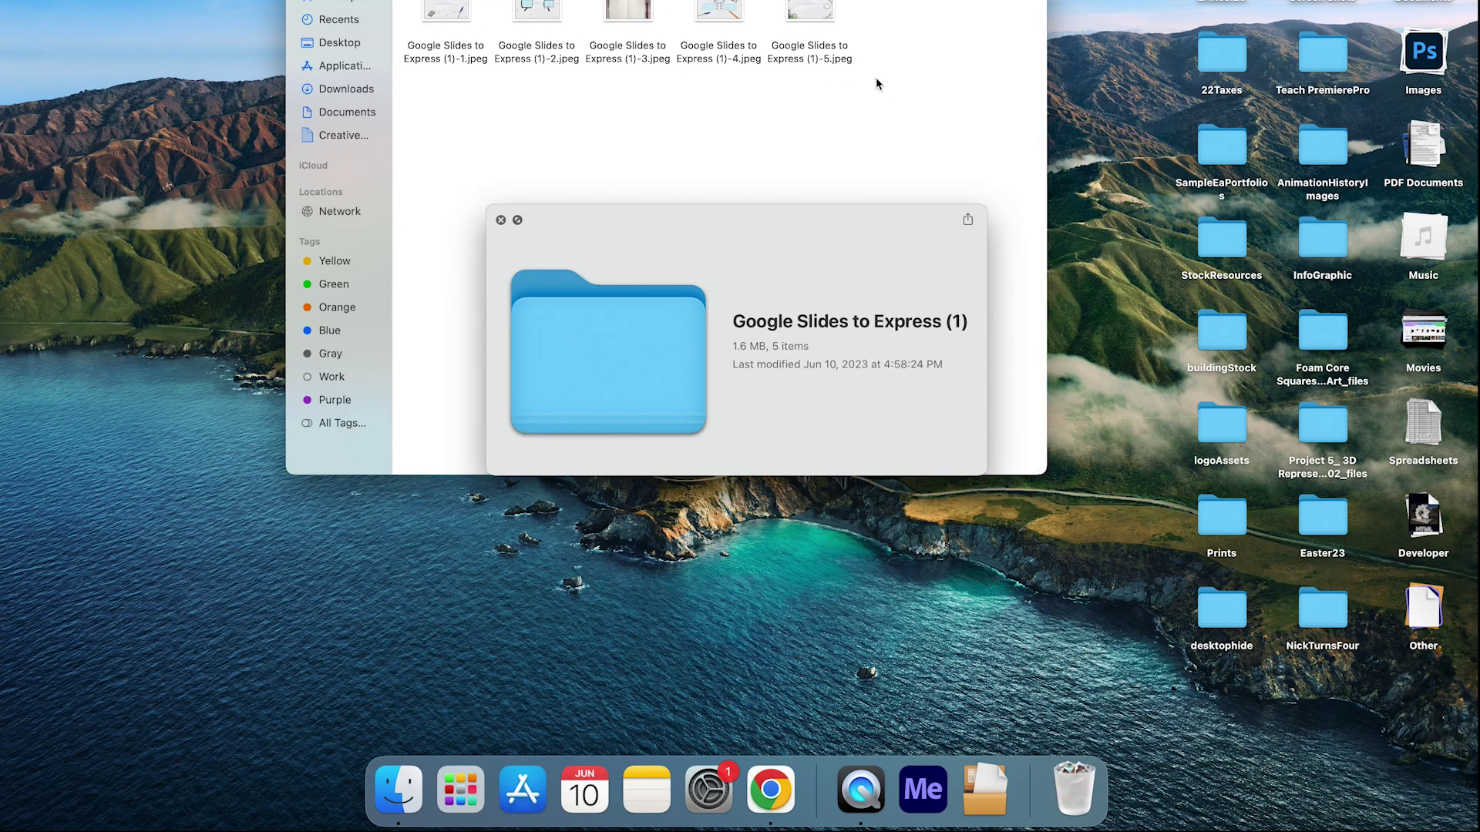
click(769, 789)
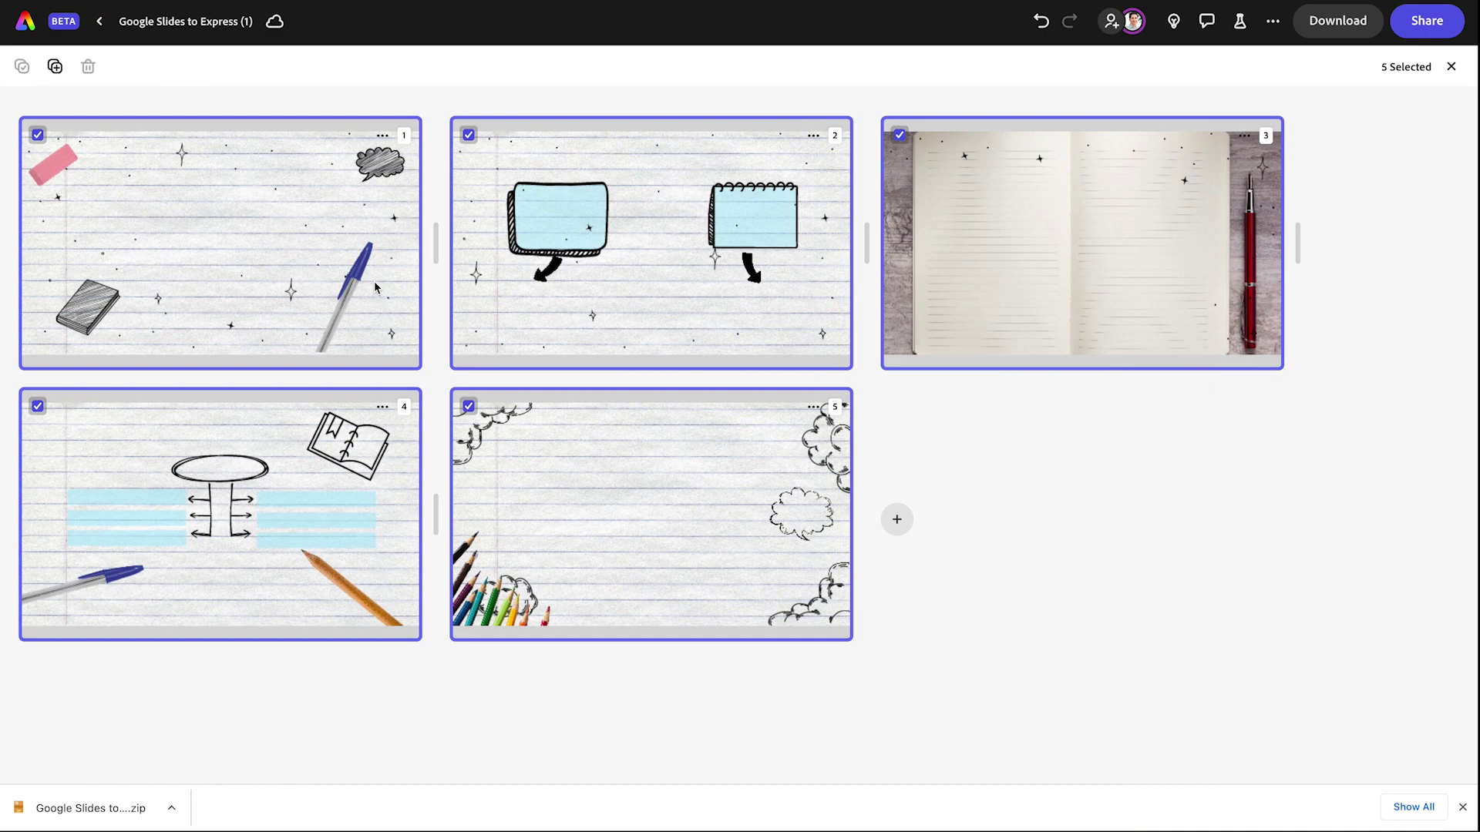
key(ctrl+Tab)
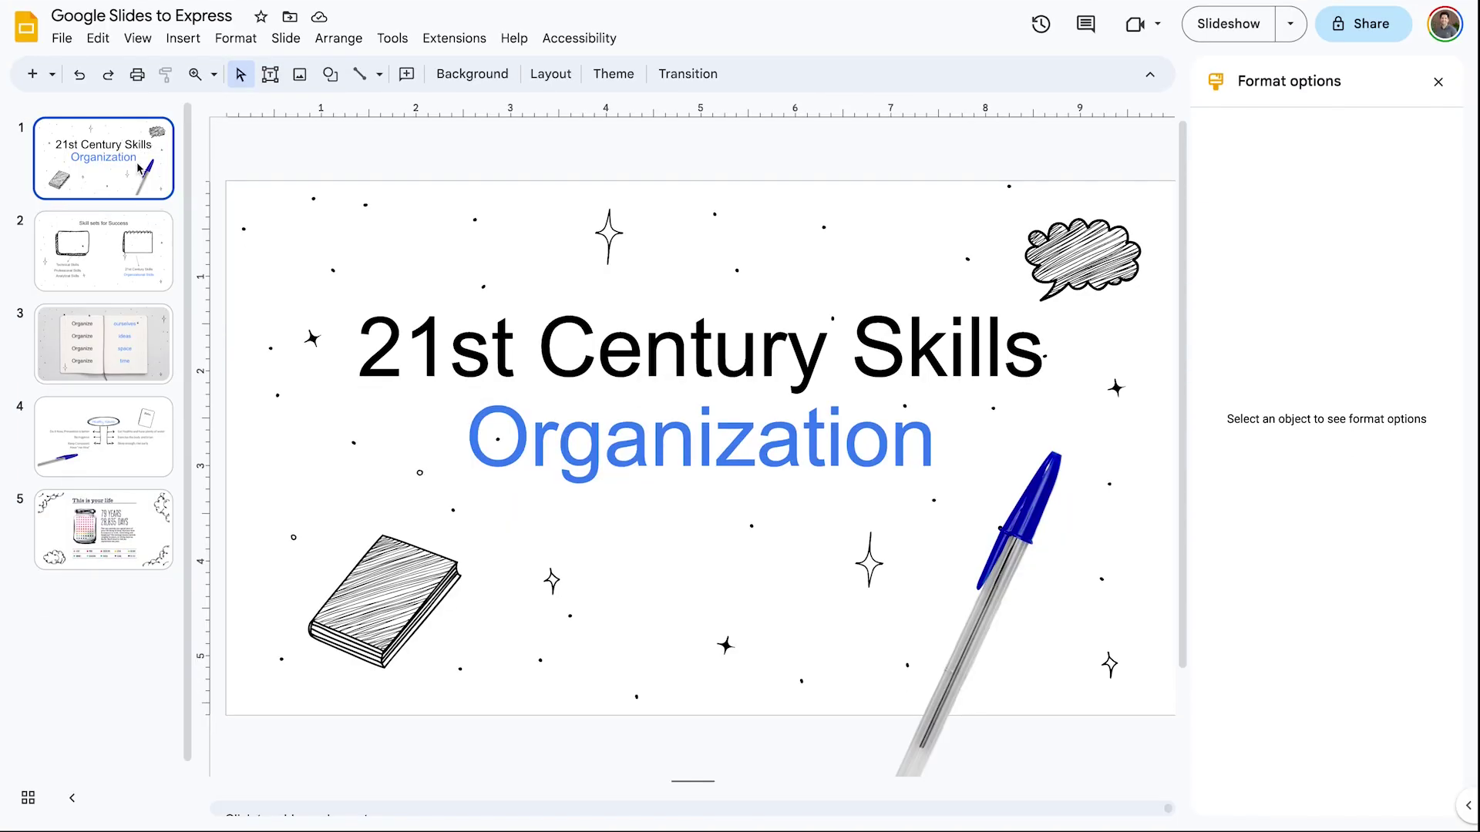
Open the theme builder from the View menu and select the Section header layout
click(97, 40)
mouse_move(138, 40)
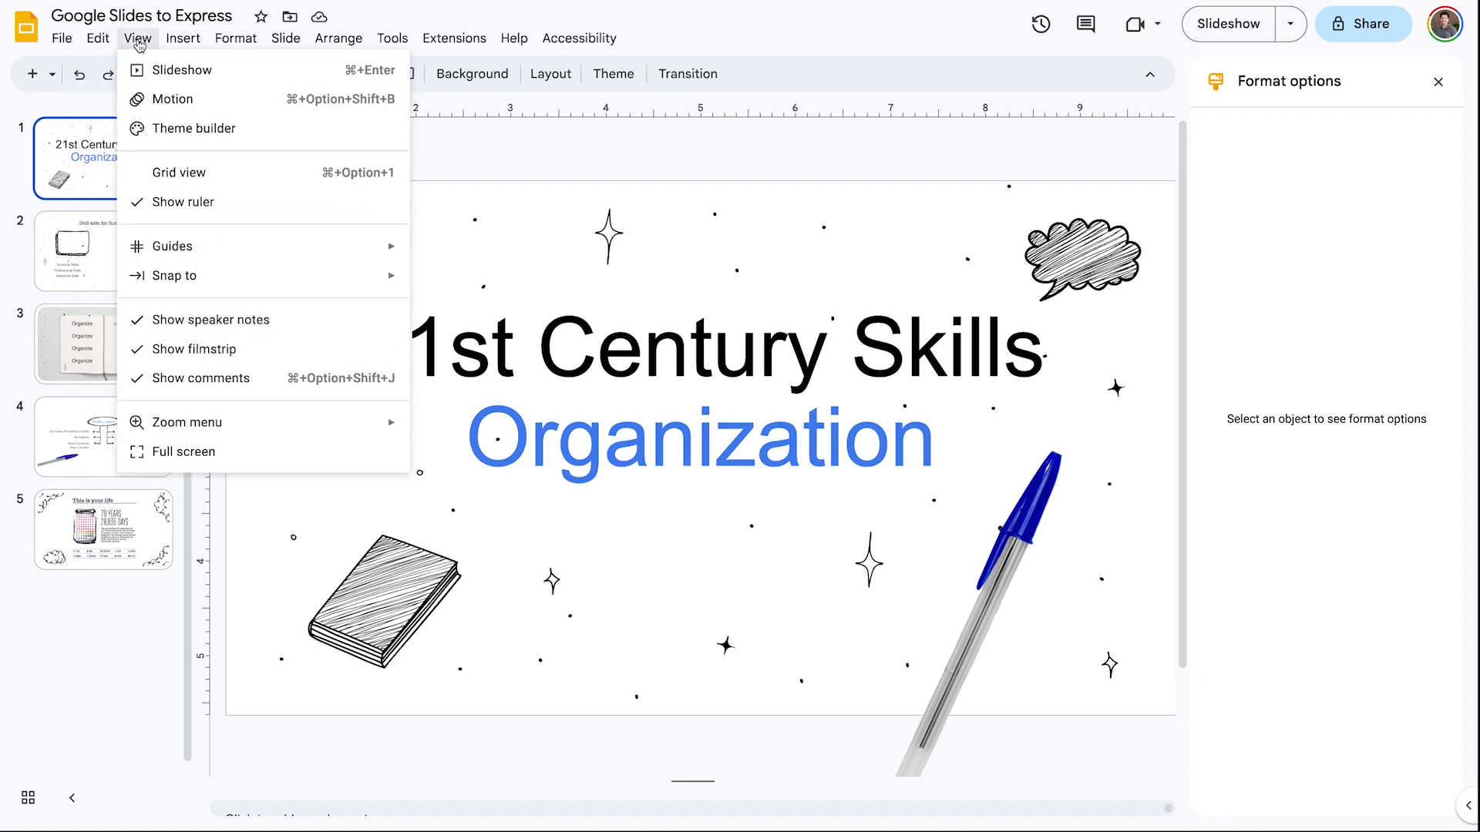
click(166, 135)
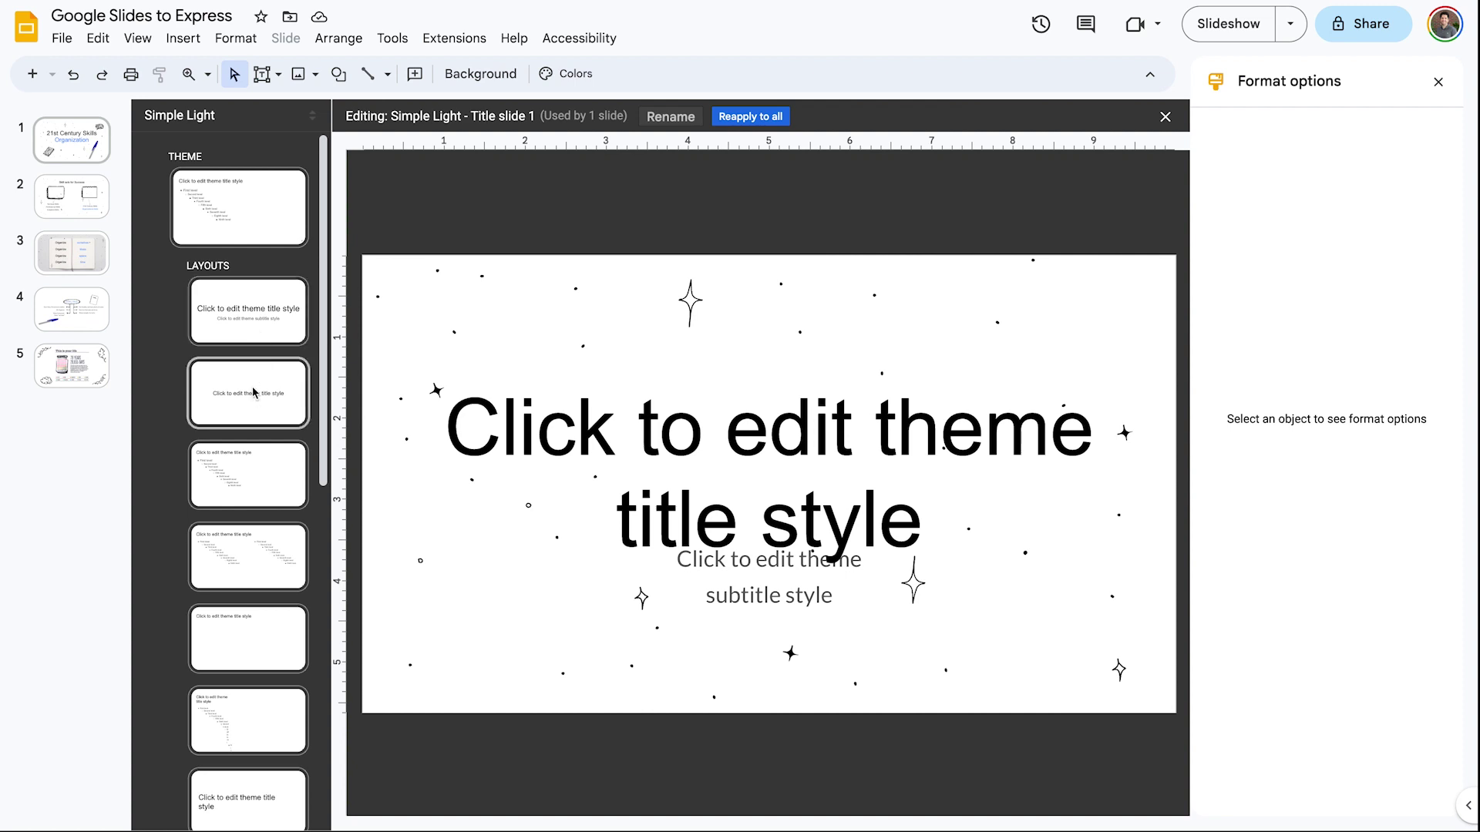
click(252, 386)
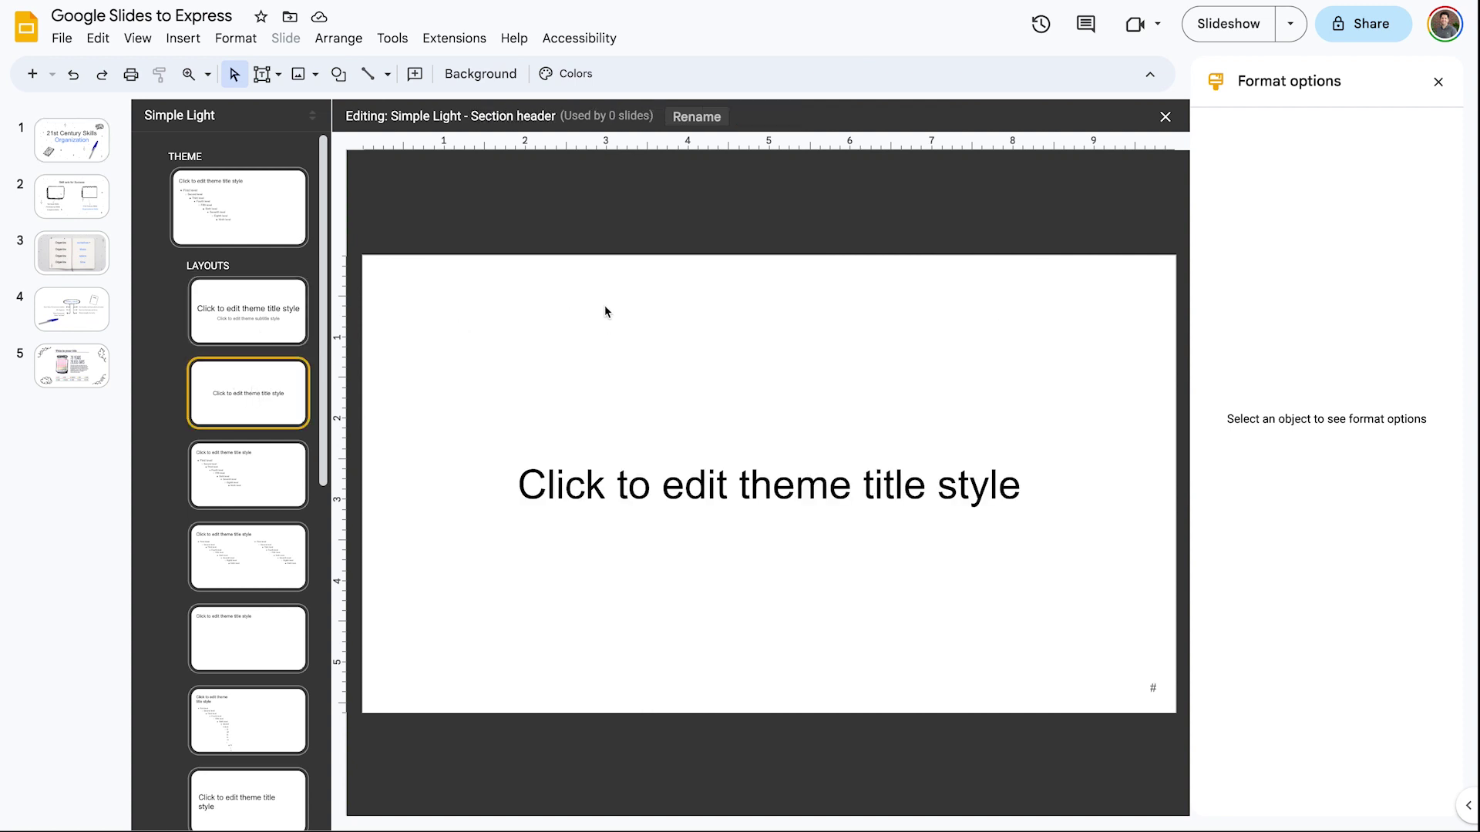
Give the Section header layout the first exported notebook-paper JPEG as background, then open Title only
click(486, 78)
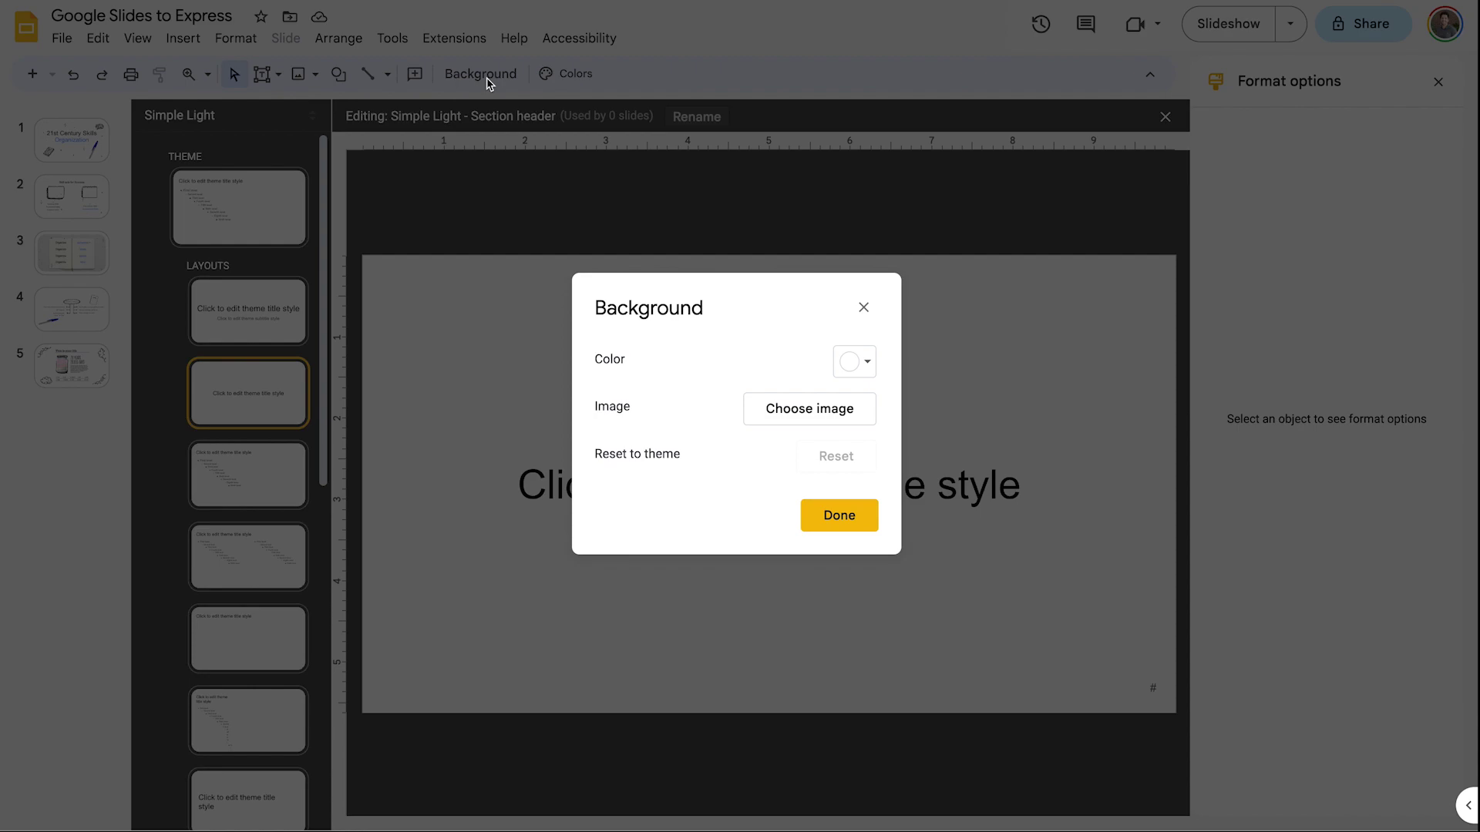
click(820, 414)
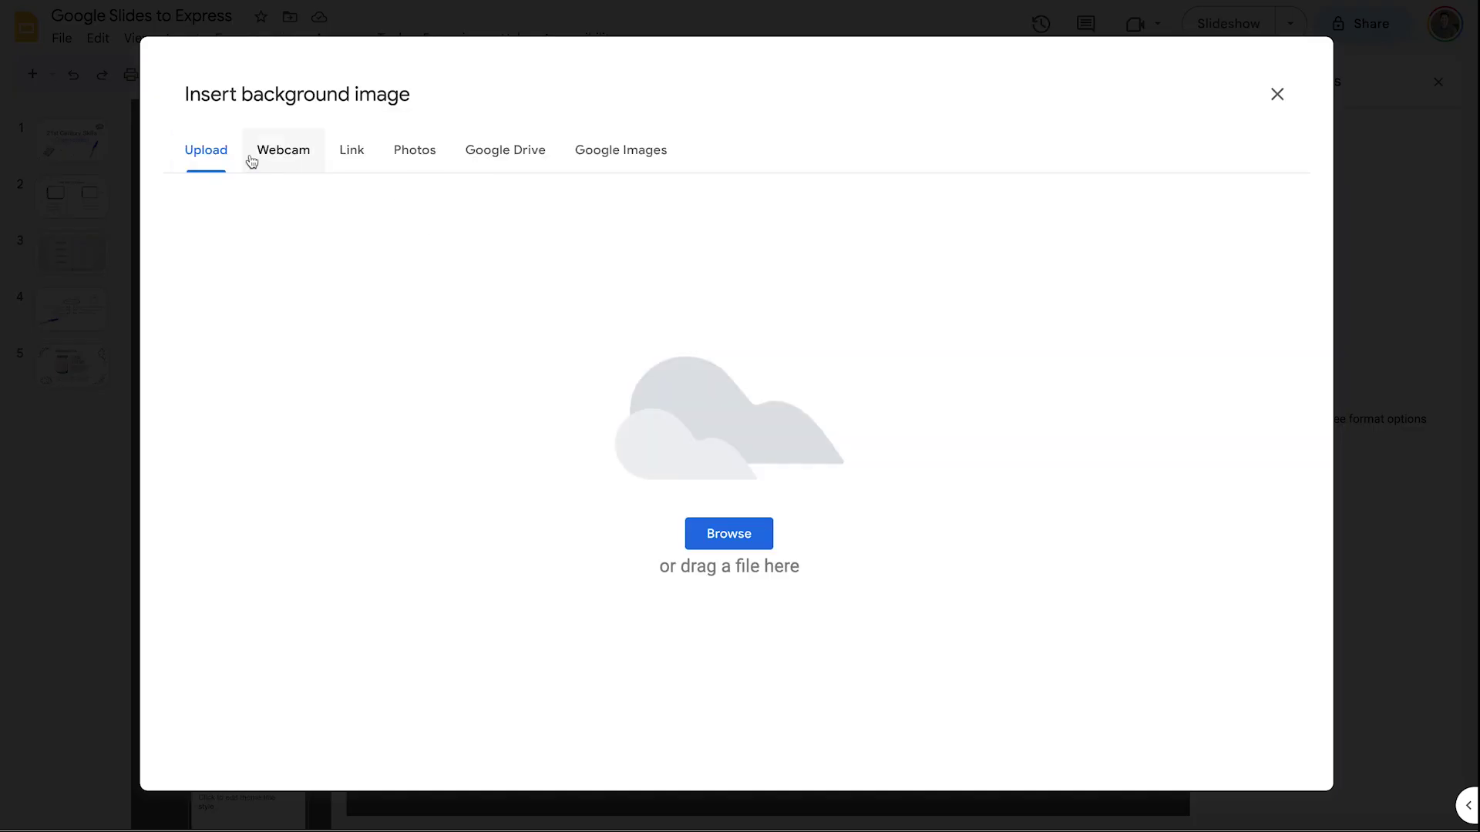
click(732, 548)
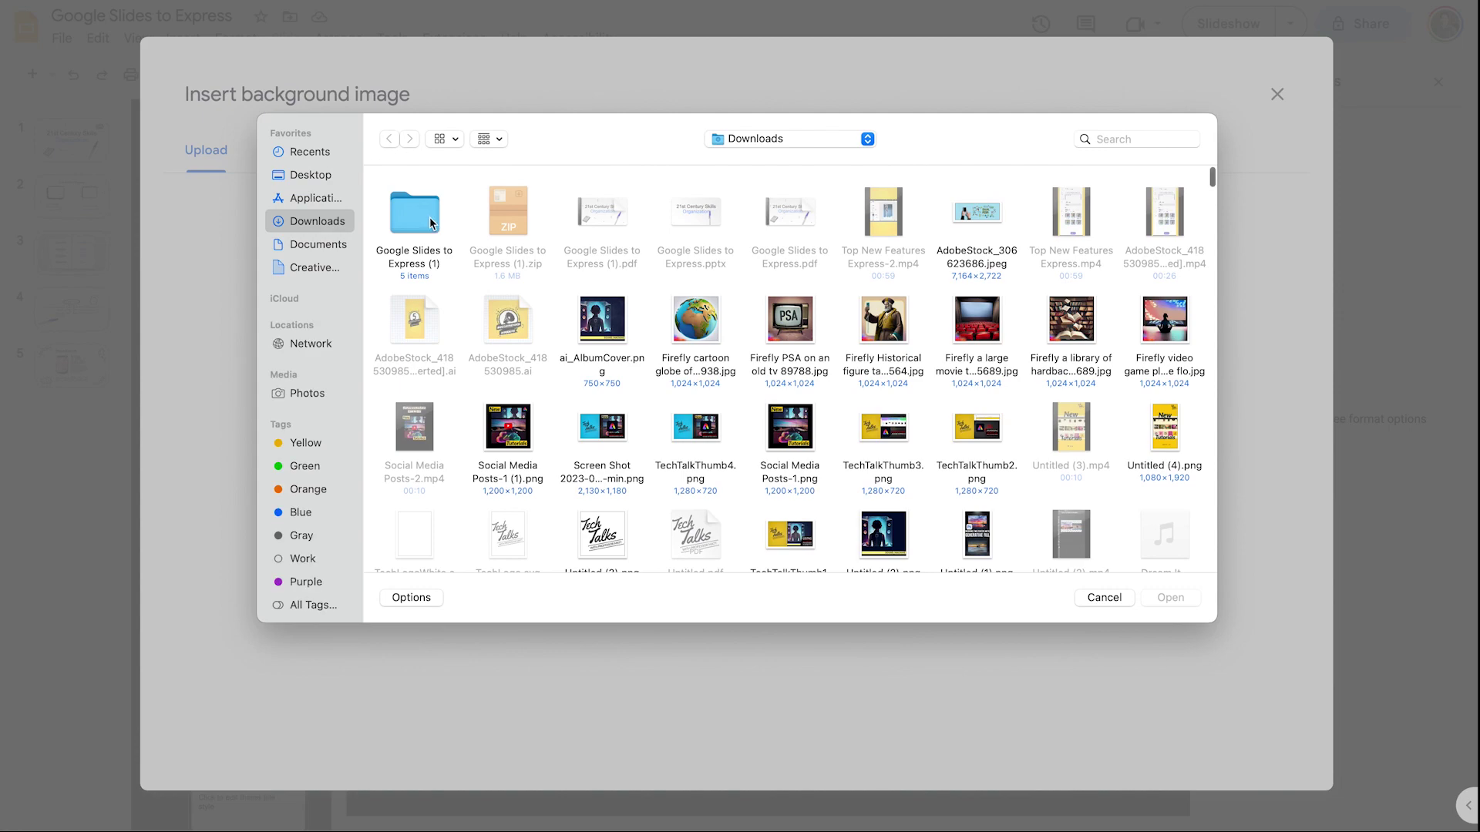
double_click(429, 221)
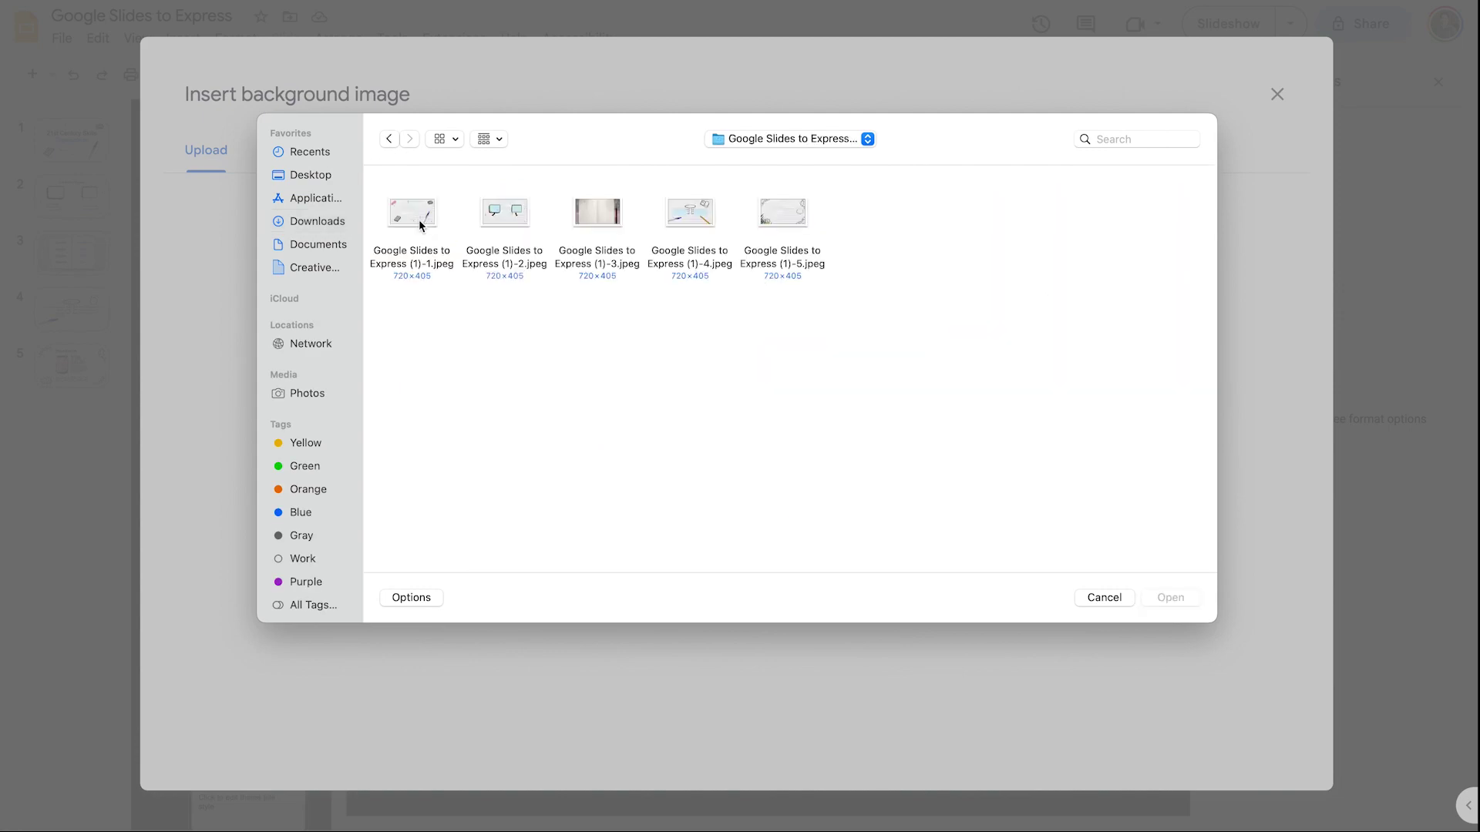
click(420, 223)
key(Return)
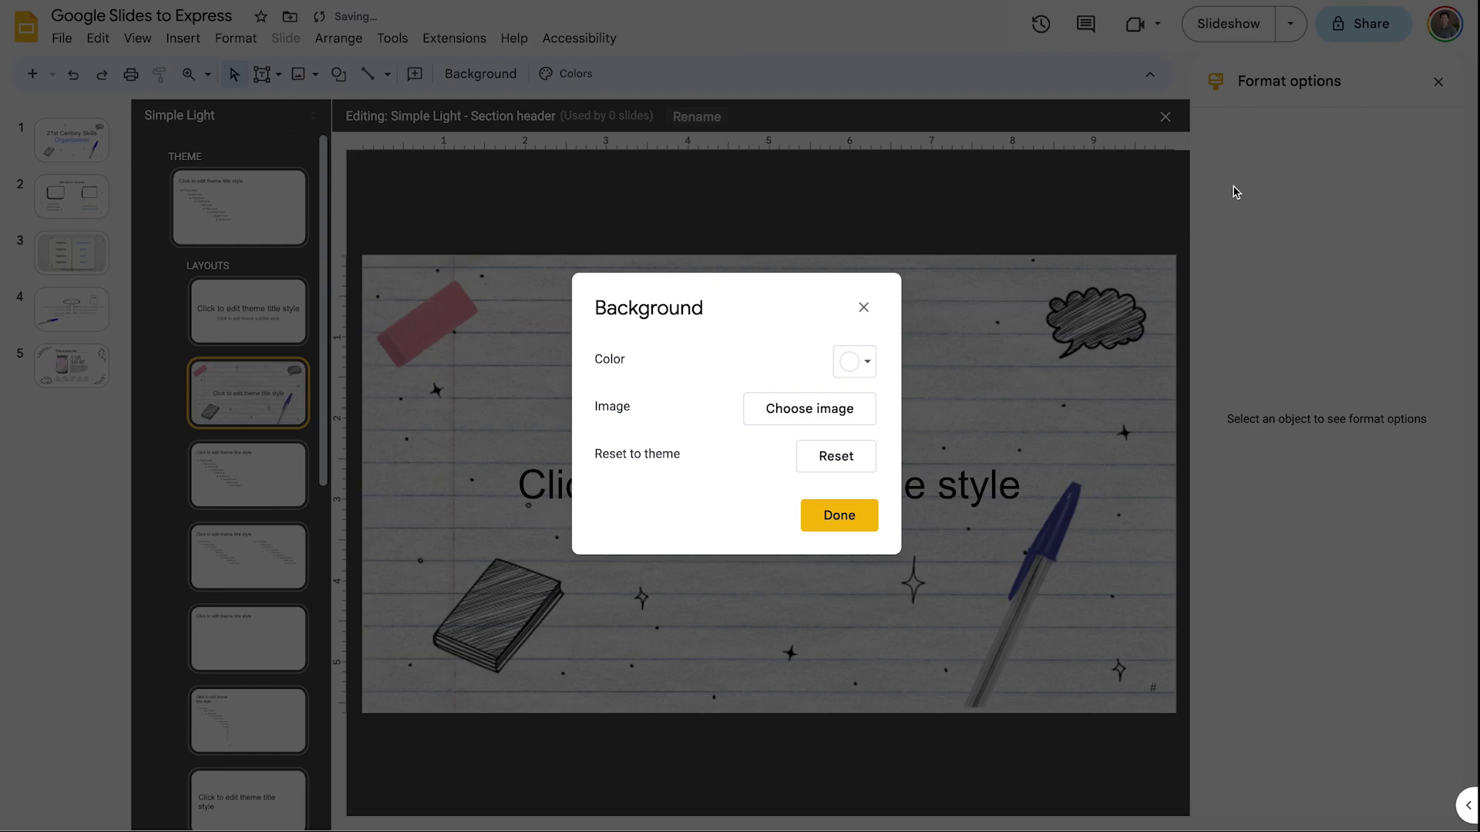
click(844, 523)
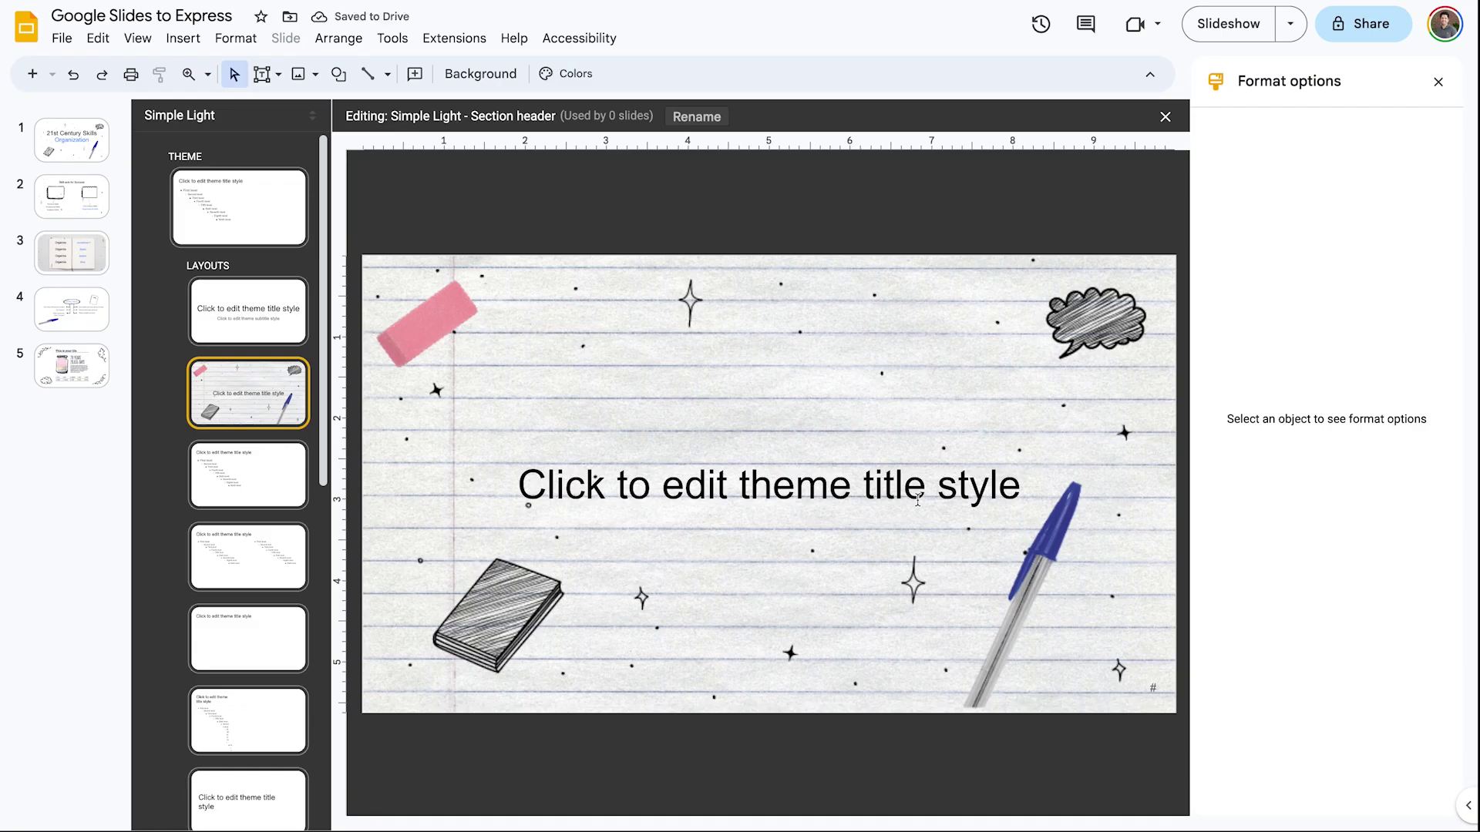
click(248, 651)
click(569, 491)
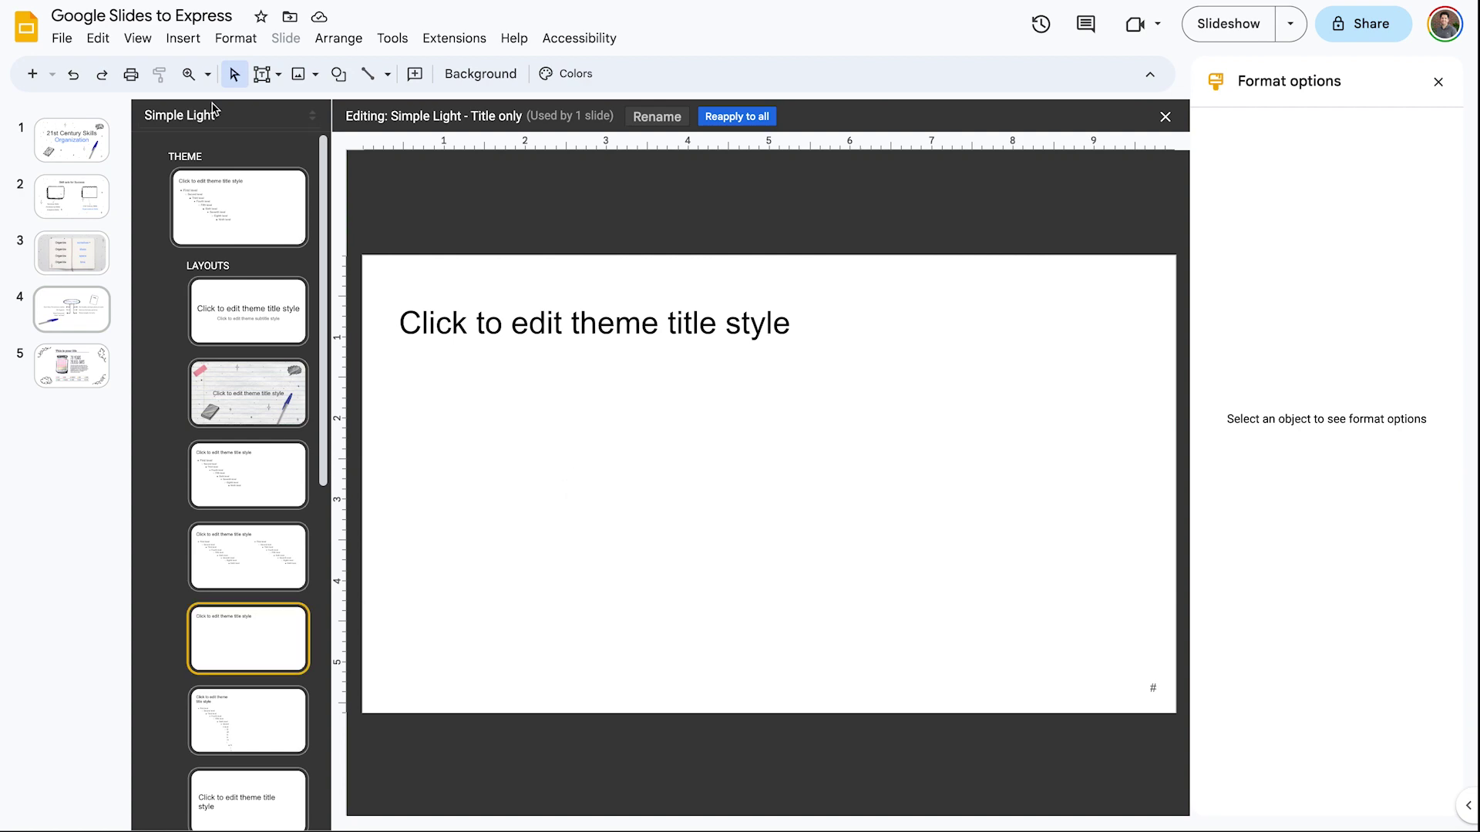
Set Title only's background to 'Google Slides to Express (1)-2.jpeg' and raise the title placeholder
click(497, 72)
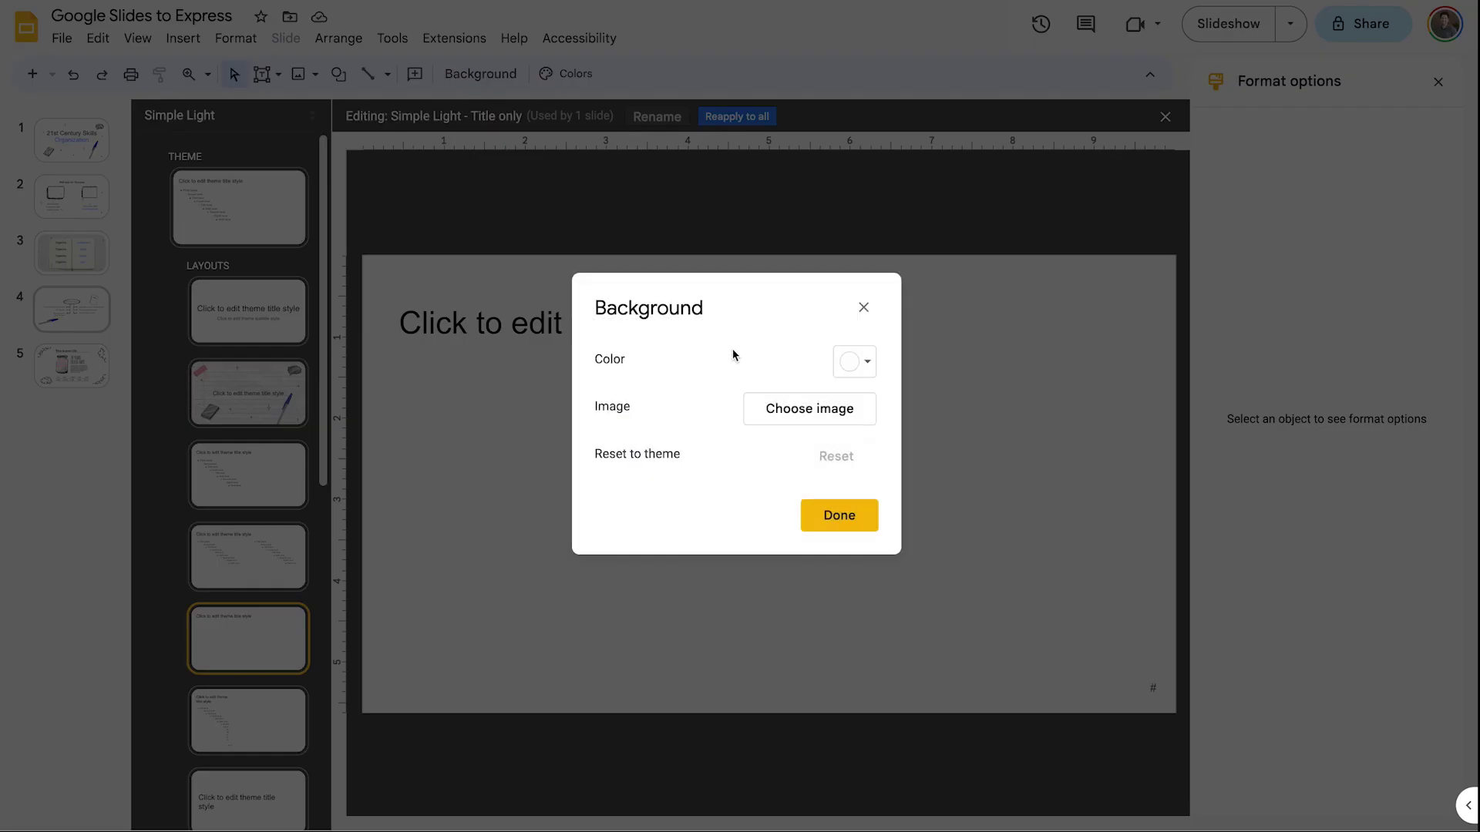
click(823, 422)
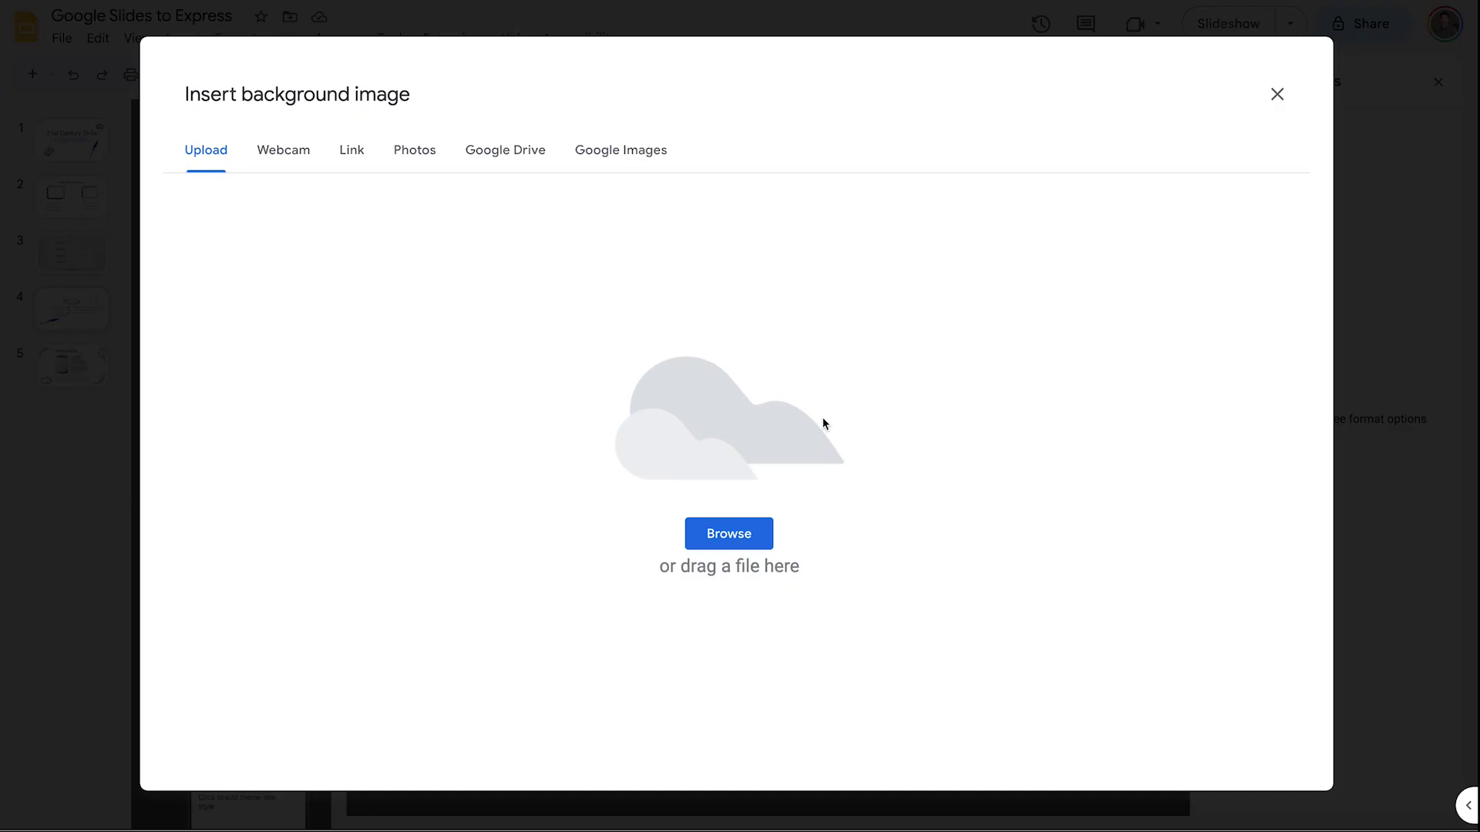
click(728, 533)
double_click(507, 232)
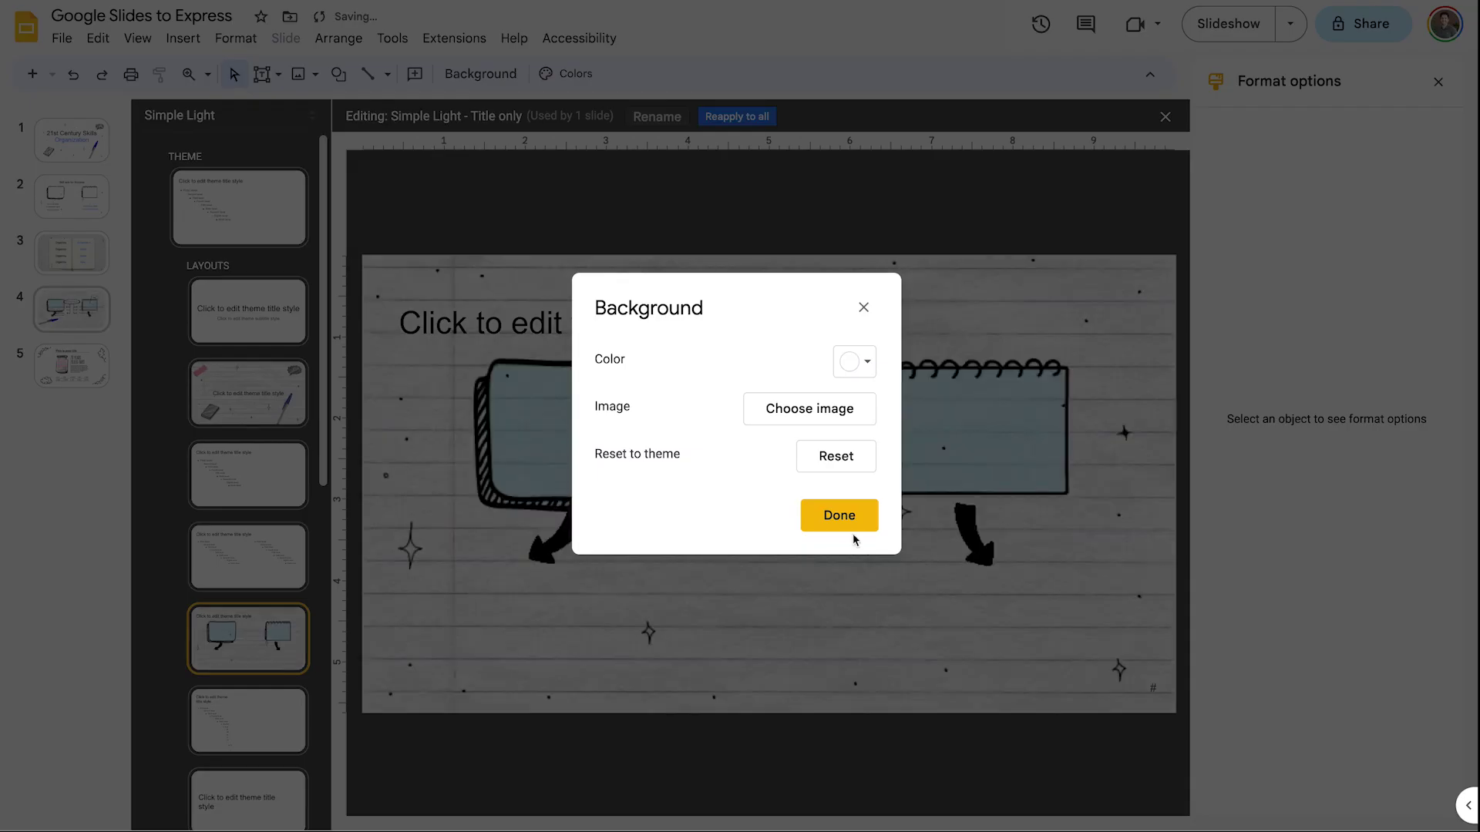
click(845, 527)
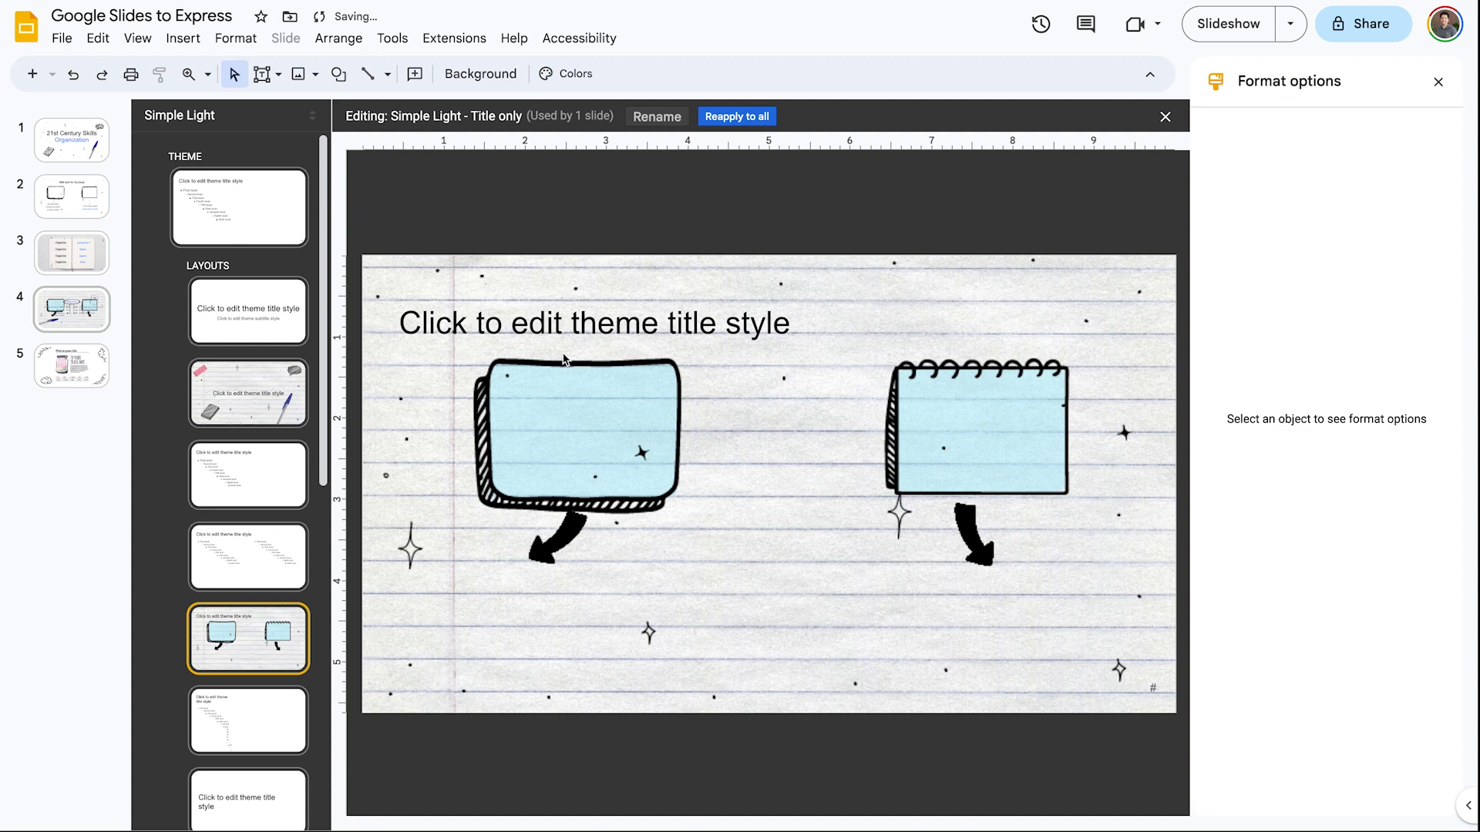
click(555, 324)
drag(594, 296, 595, 283)
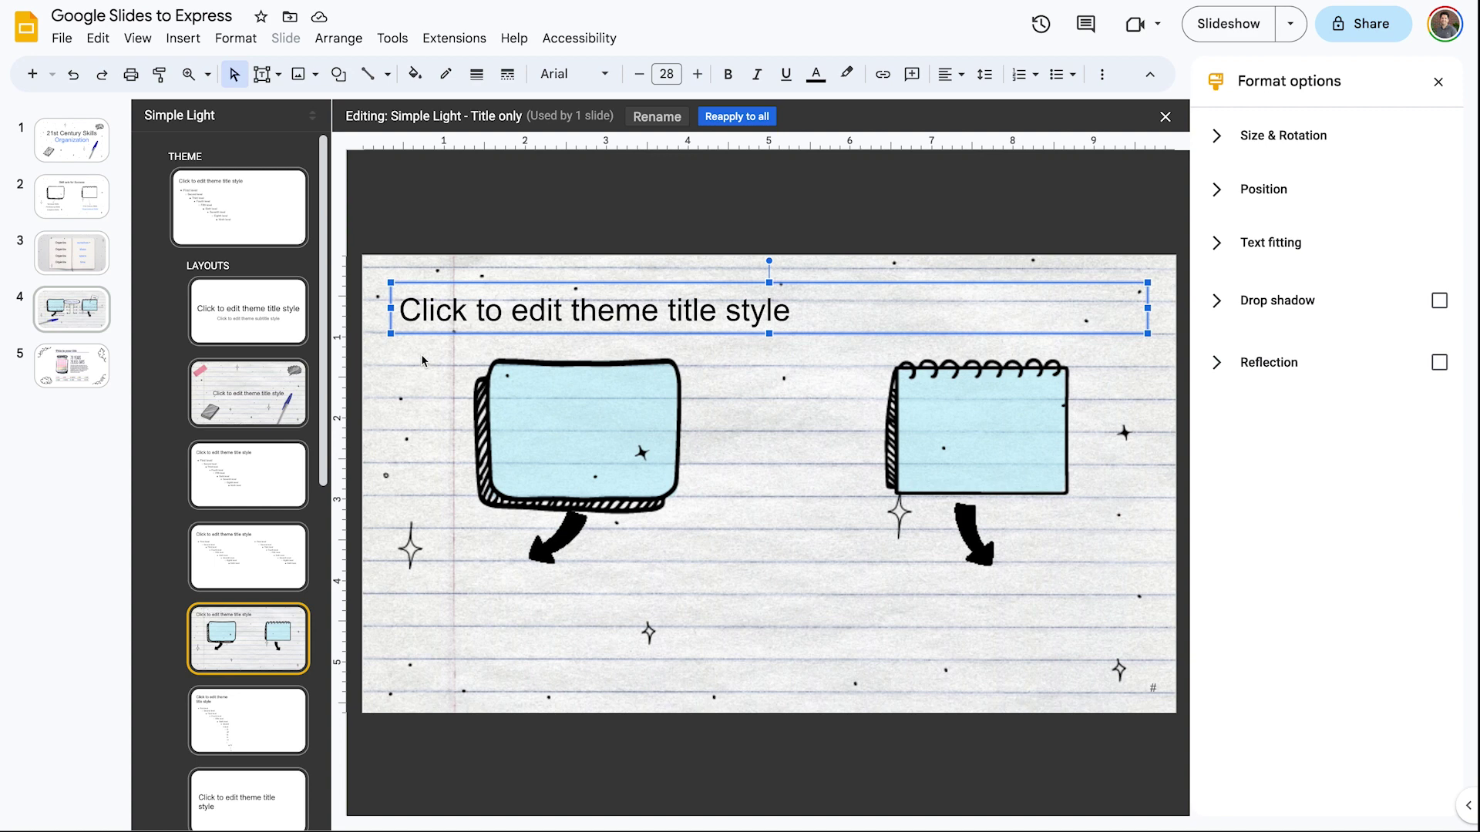
Add body text placeholders under both arrows of the Title only layout, then return to slide 1
click(278, 74)
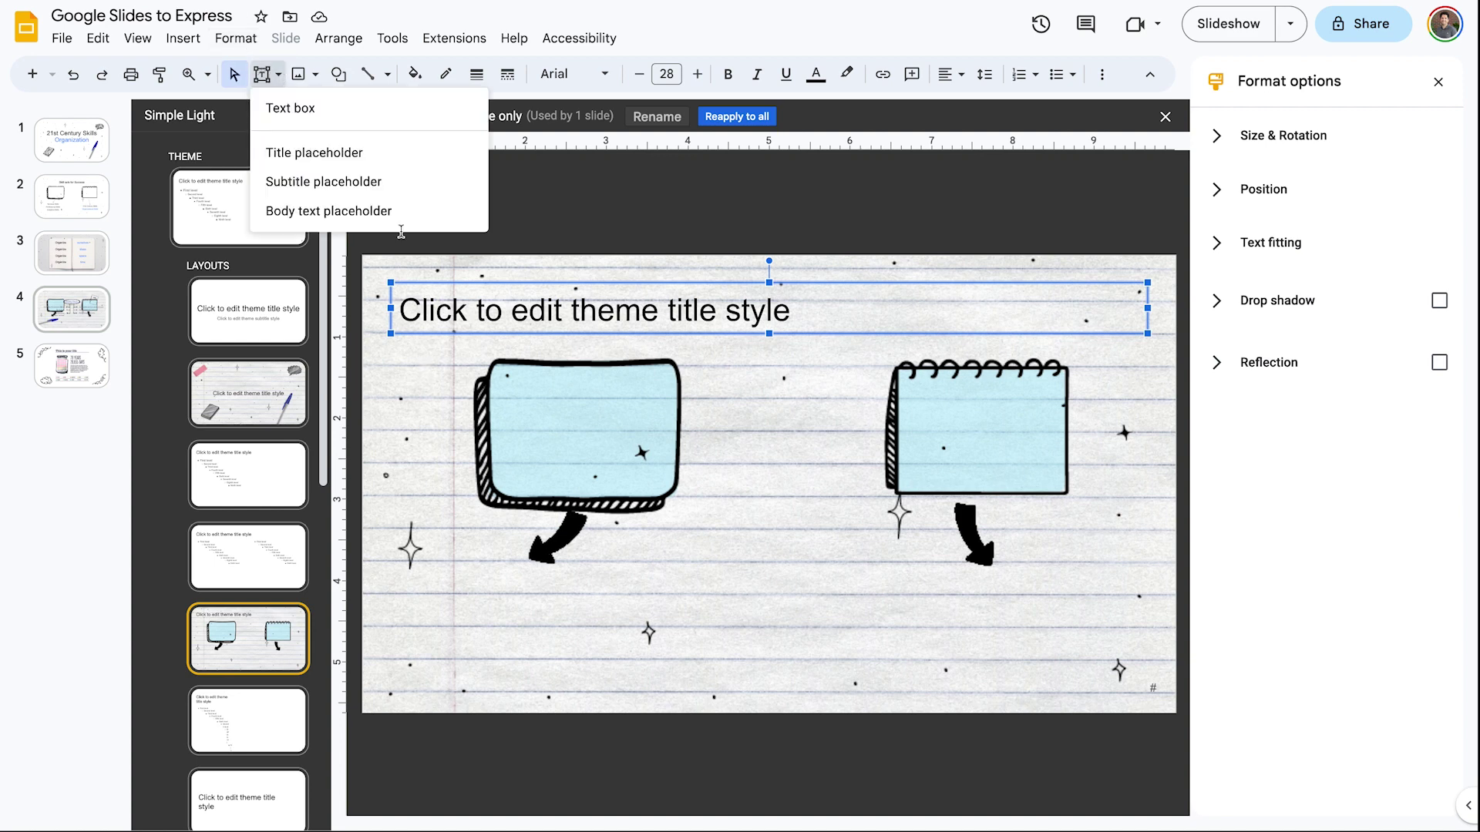
click(346, 212)
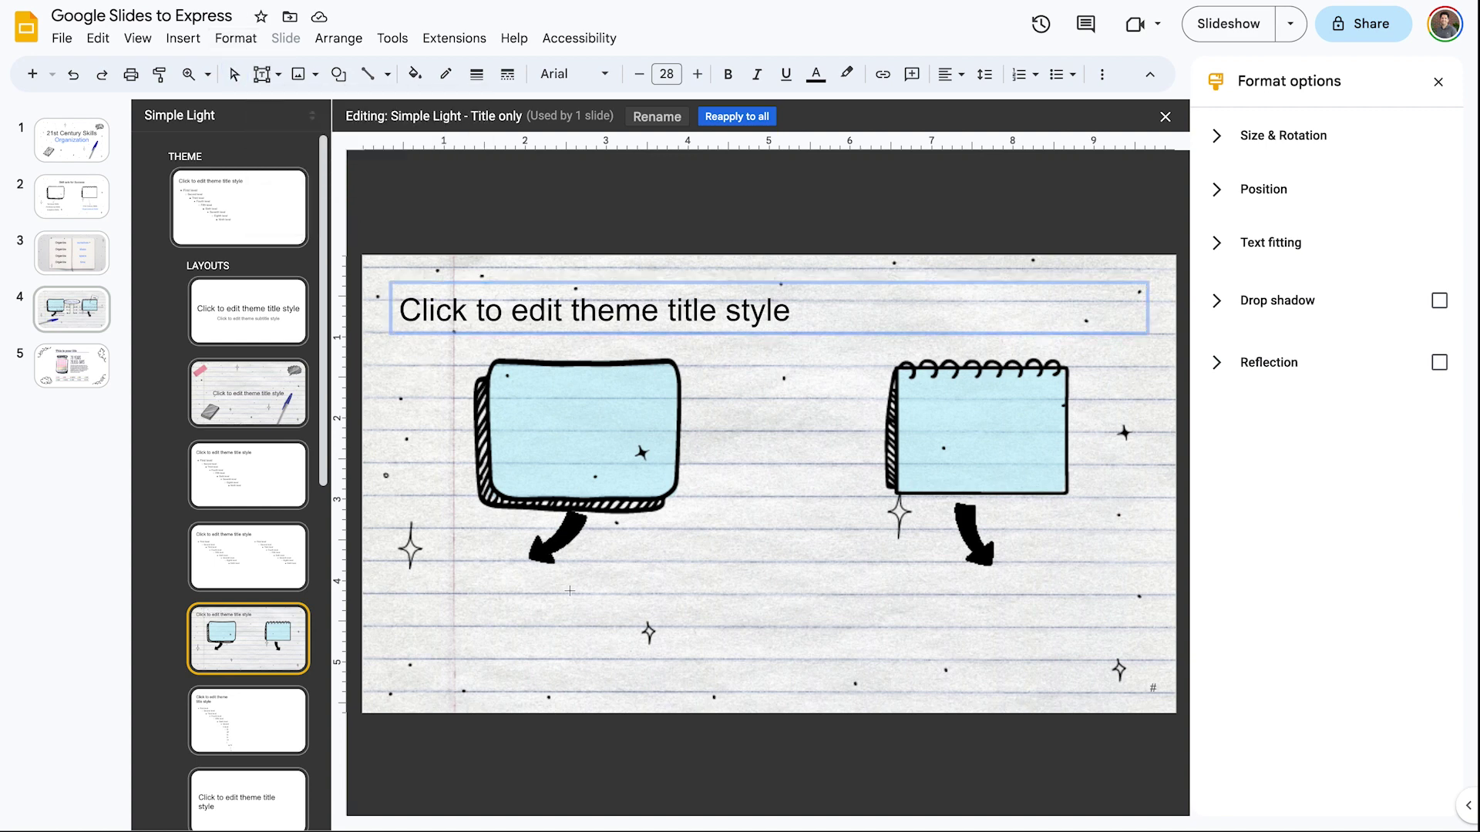
drag(464, 575, 668, 677)
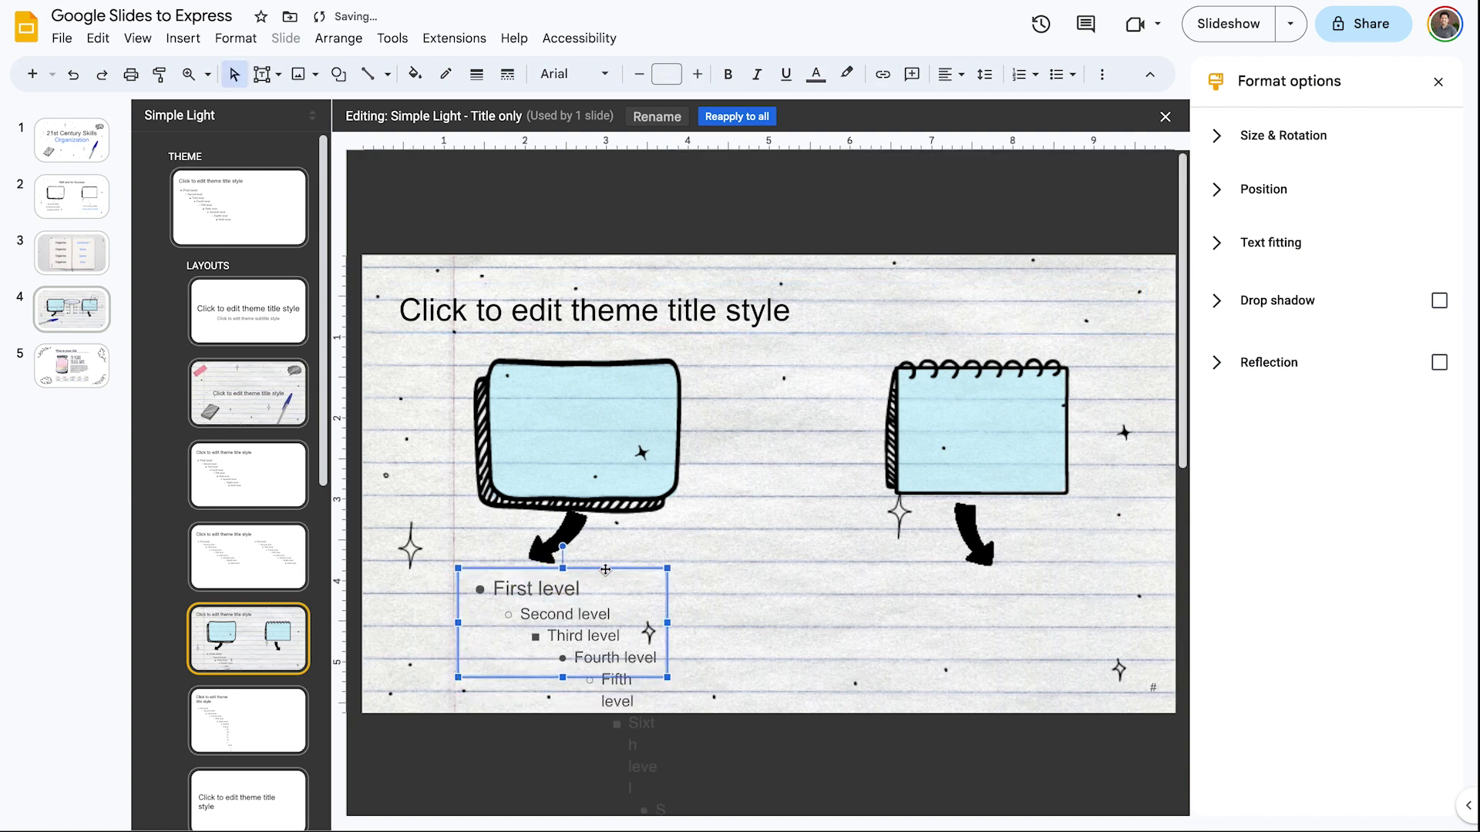
drag(604, 570, 1031, 573)
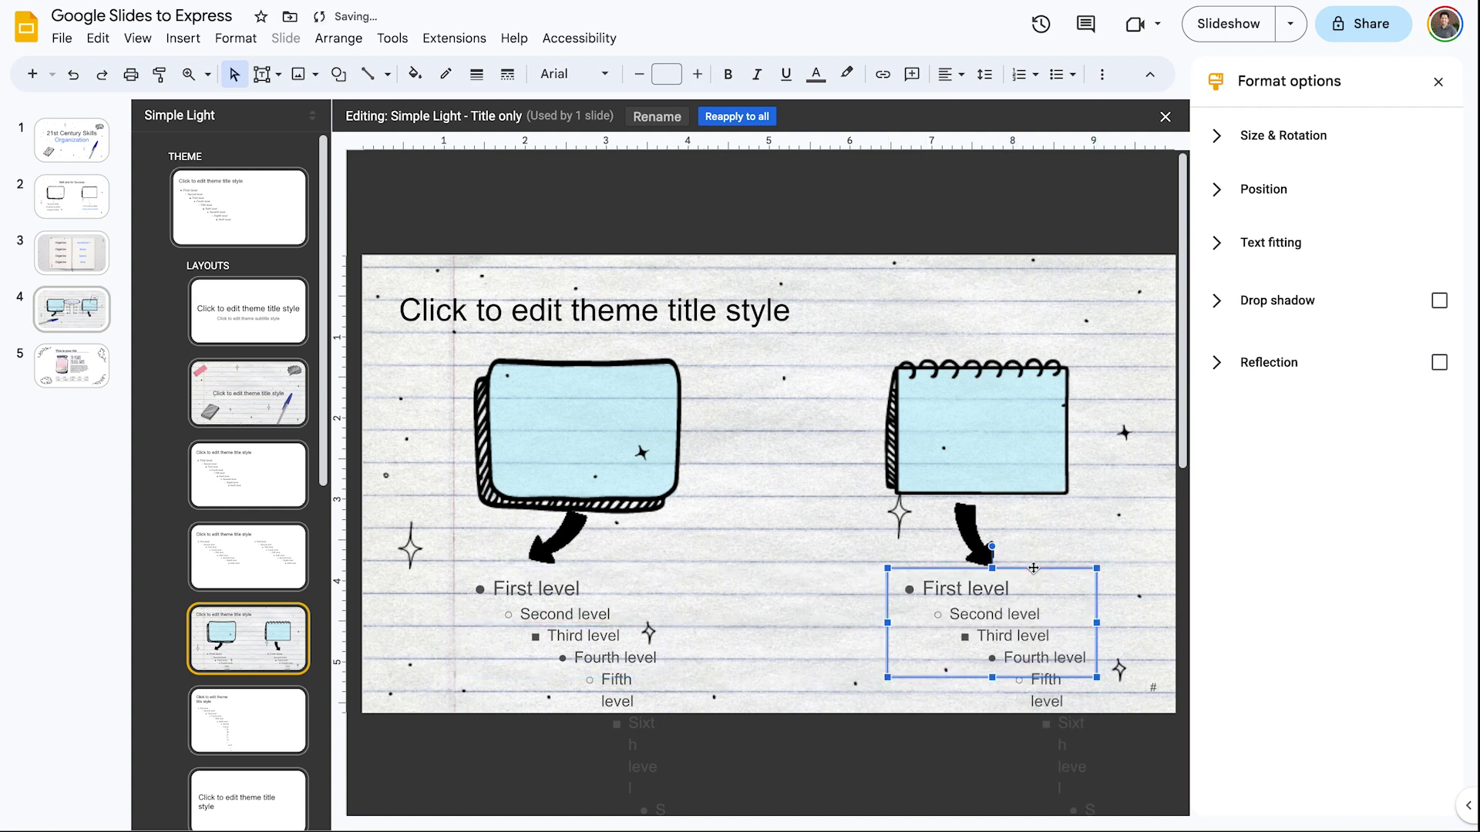
click(774, 587)
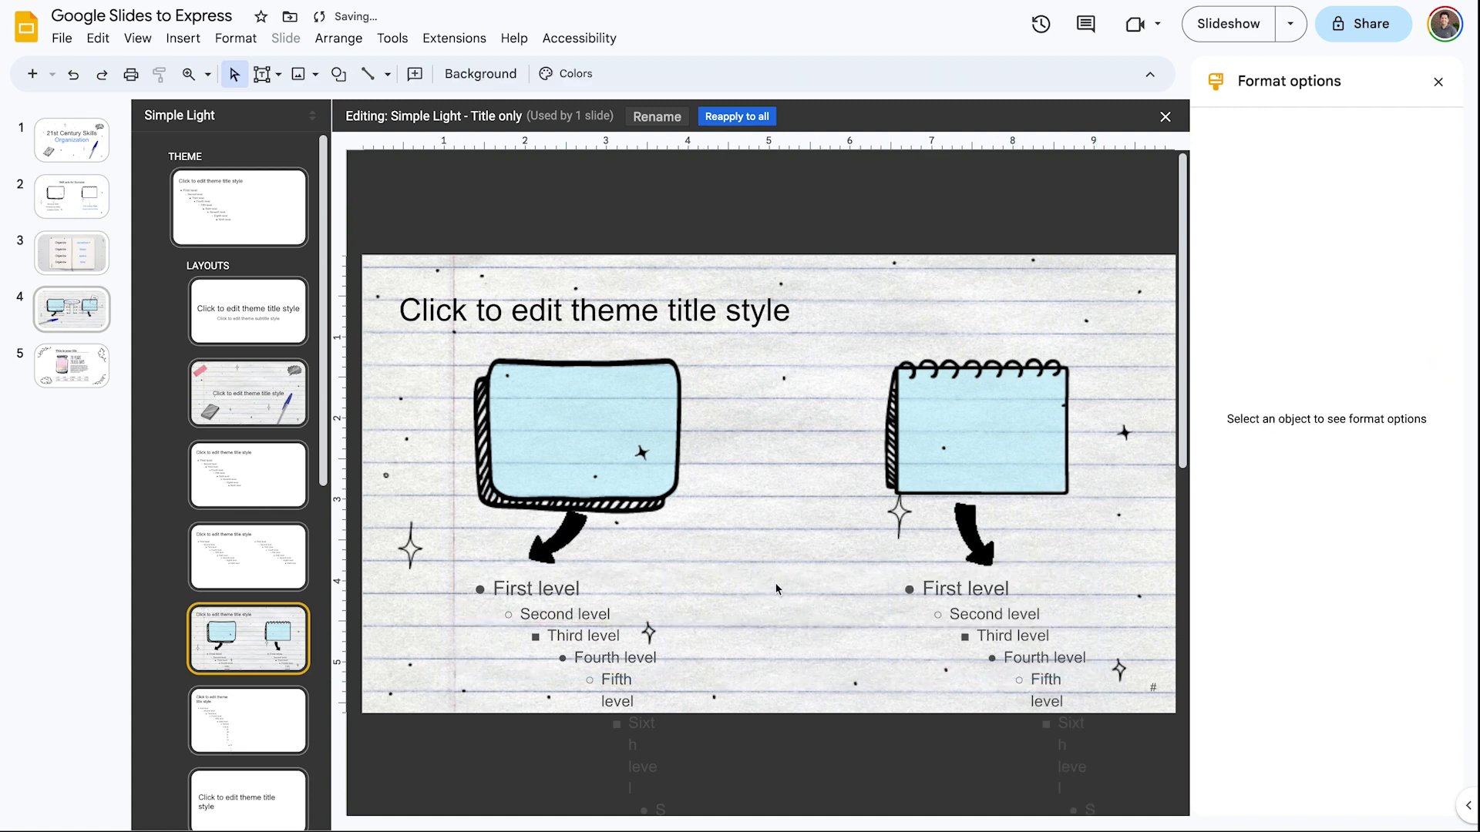
click(66, 124)
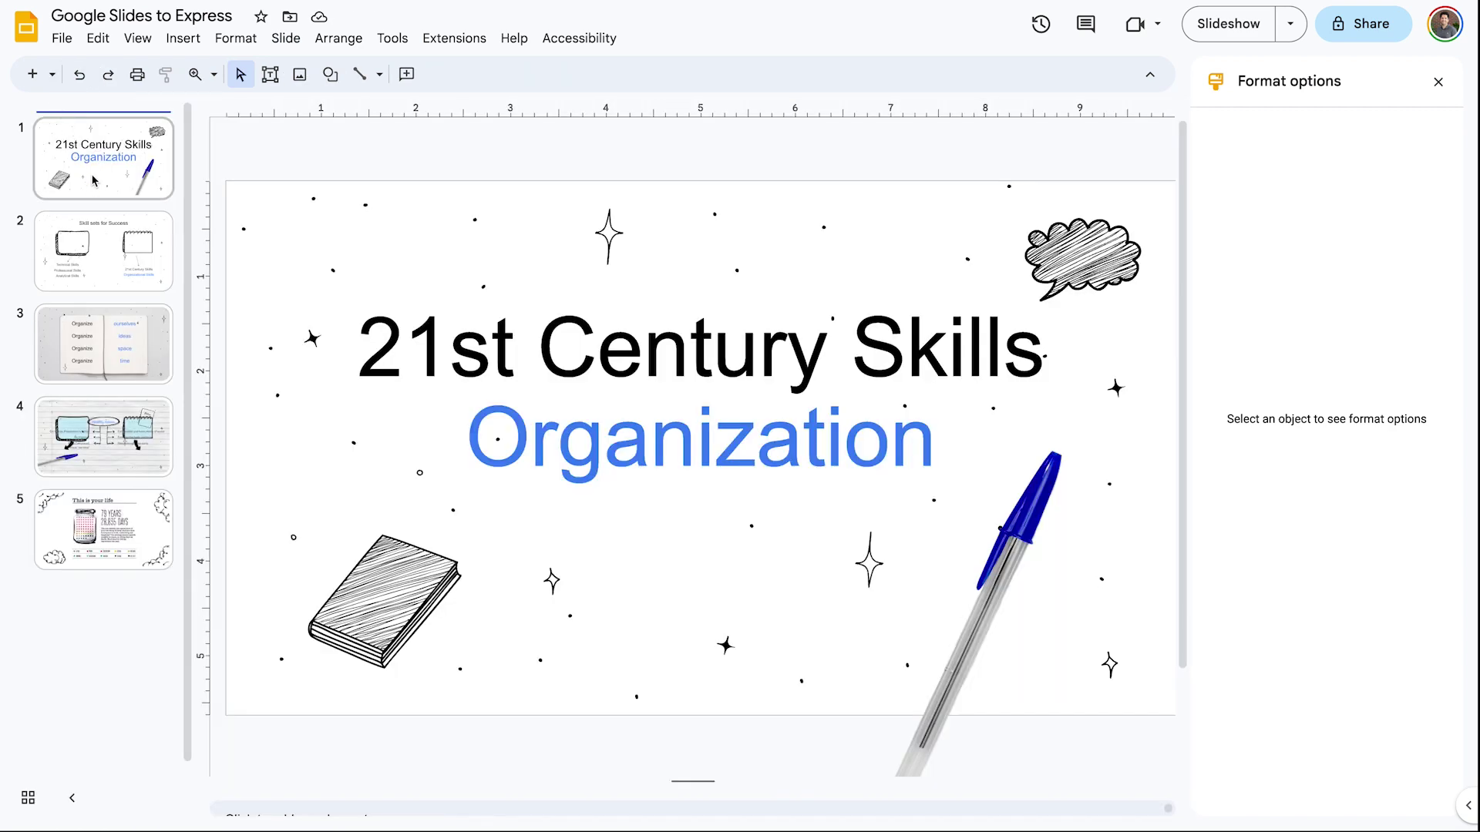
Add a Title only slide reading 'Fact #1' and 'Fact #2', and delete the old title slide
click(52, 74)
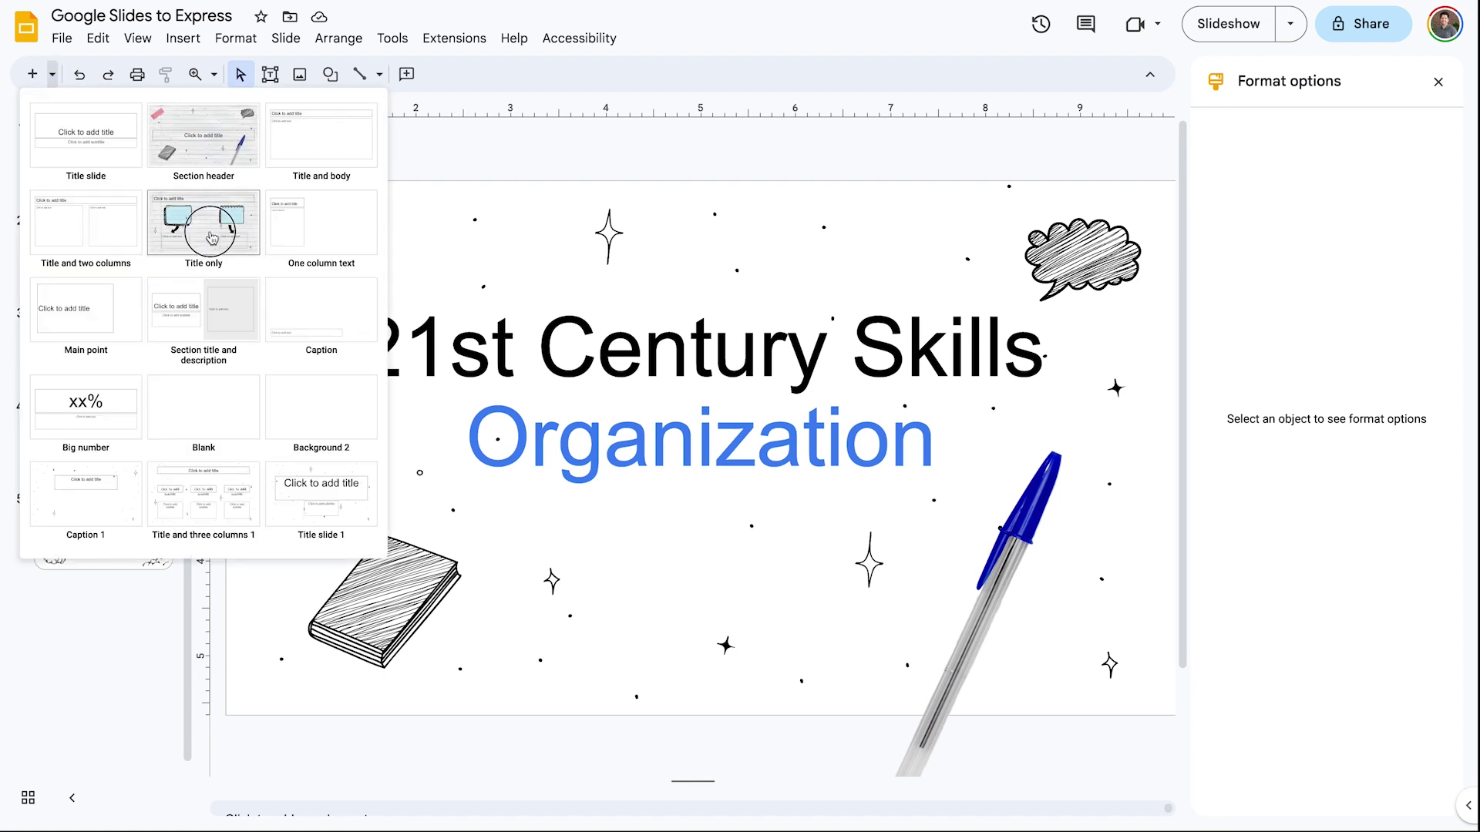
click(212, 238)
click(412, 623)
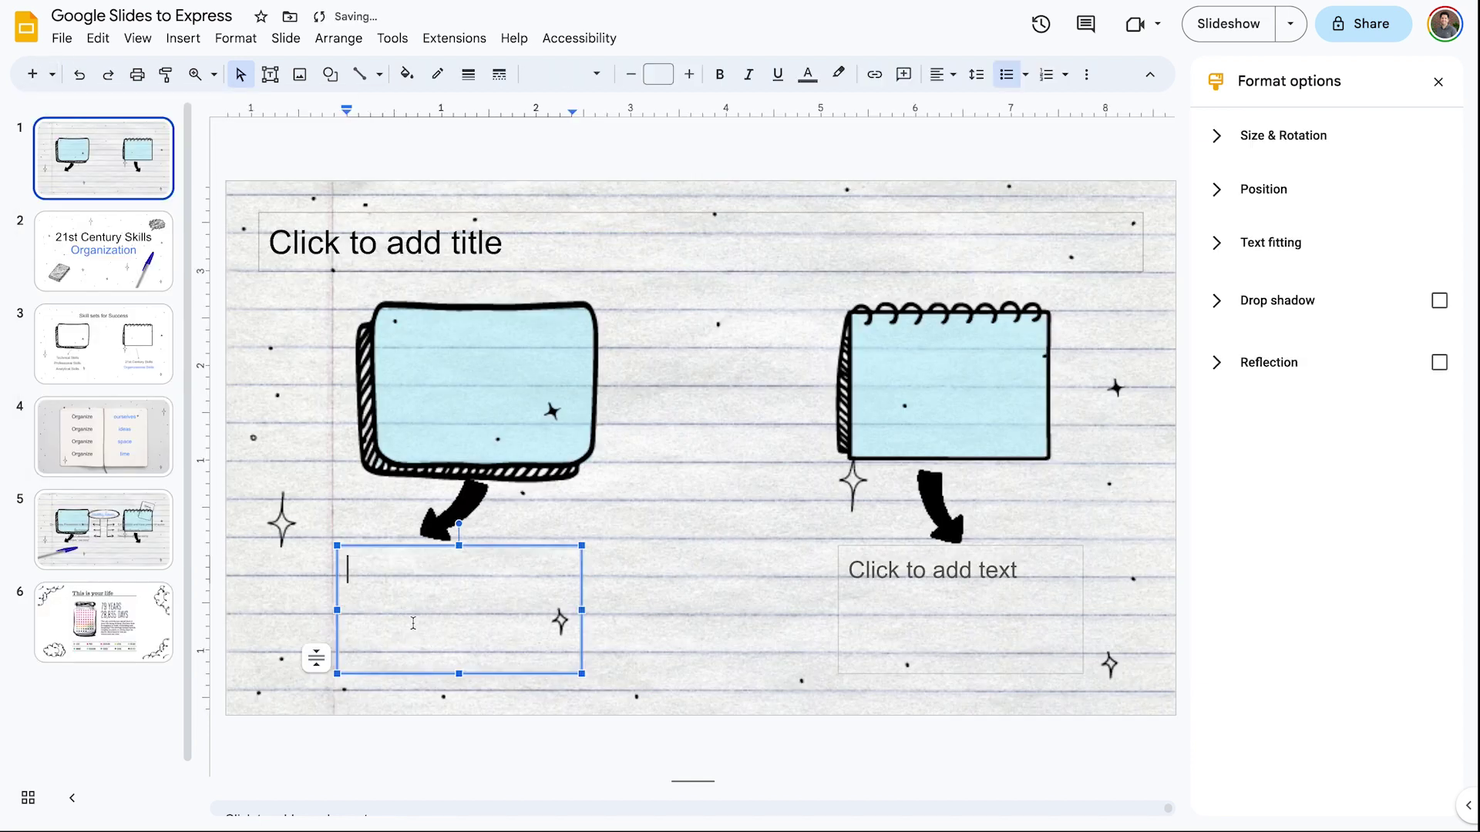
text(Fact #1)
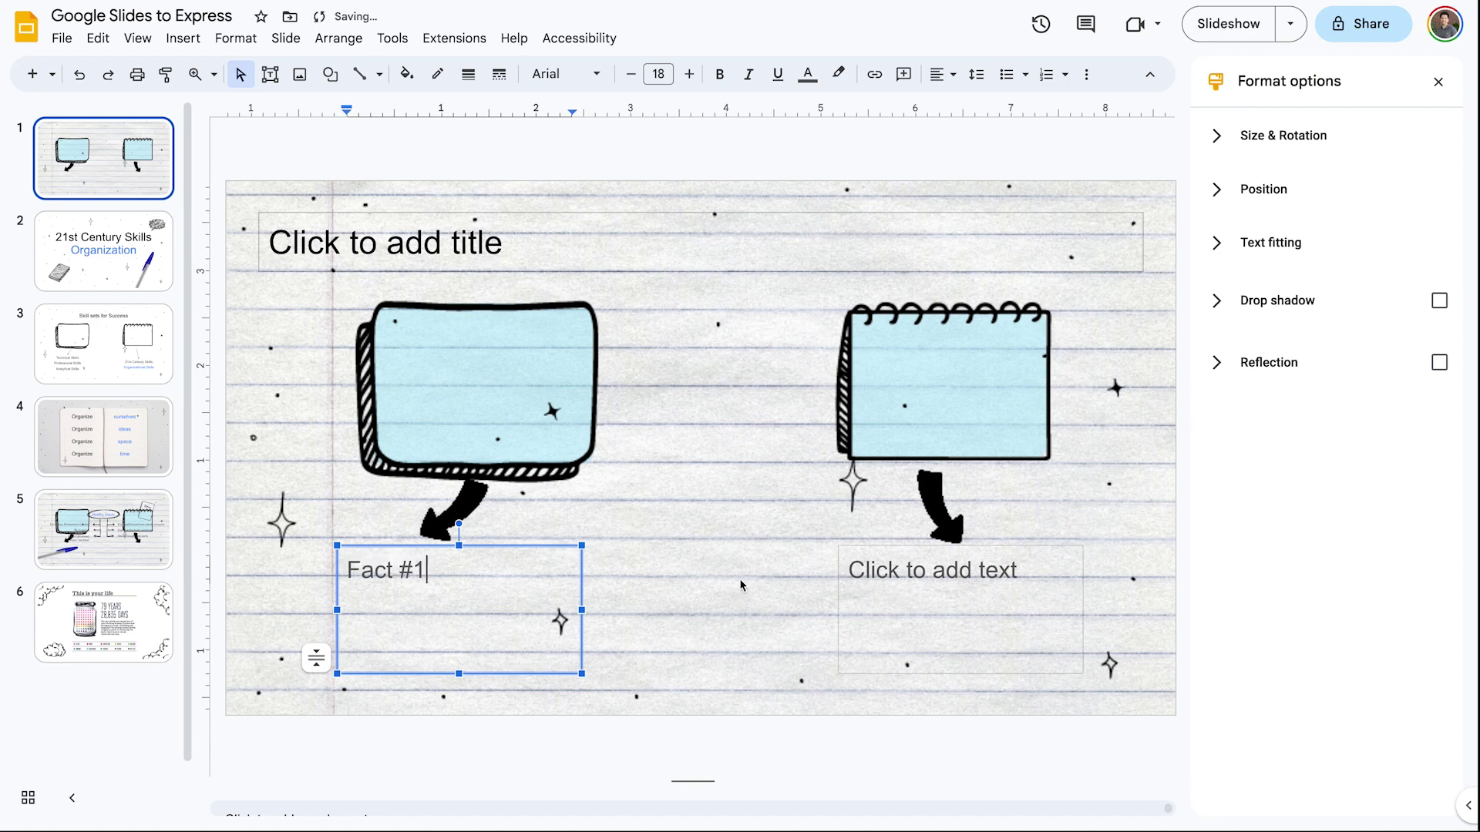
click(956, 574)
text(Fact )
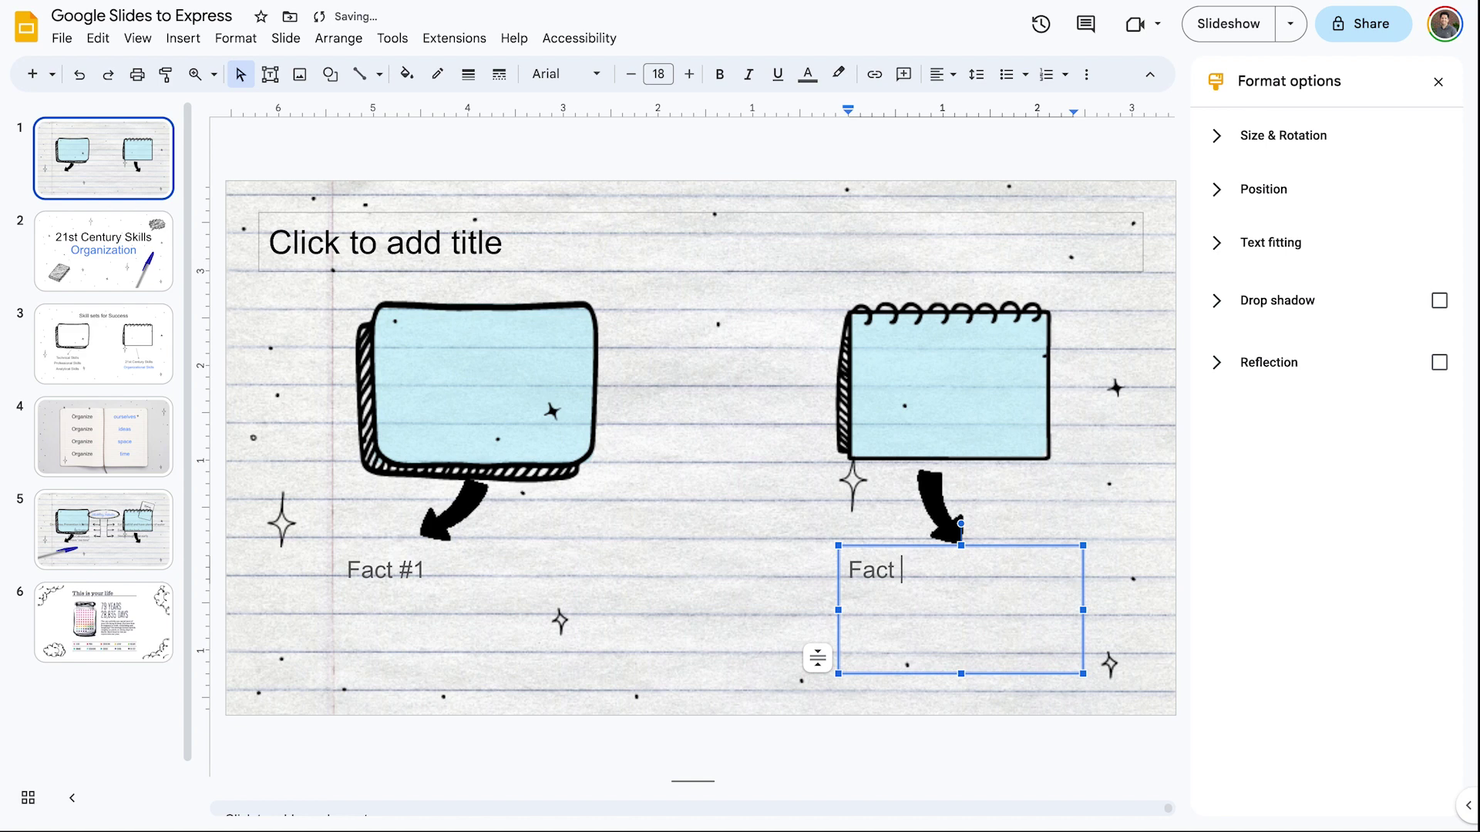
text(#2)
click(112, 271)
key(Delete)
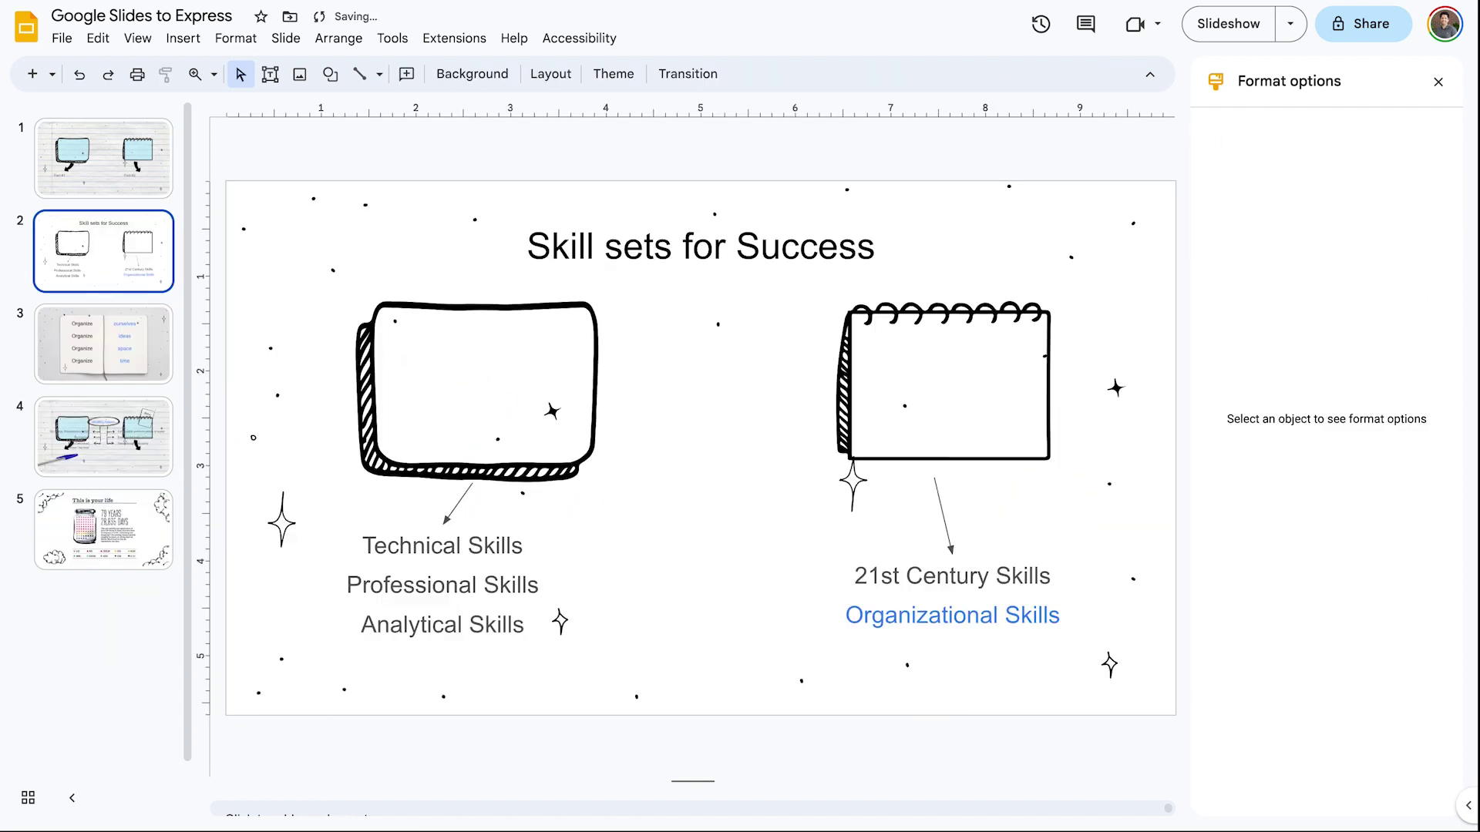
Add a Section header slide titled '21st Century Skills:' with 'Organization' on a second line
click(94, 122)
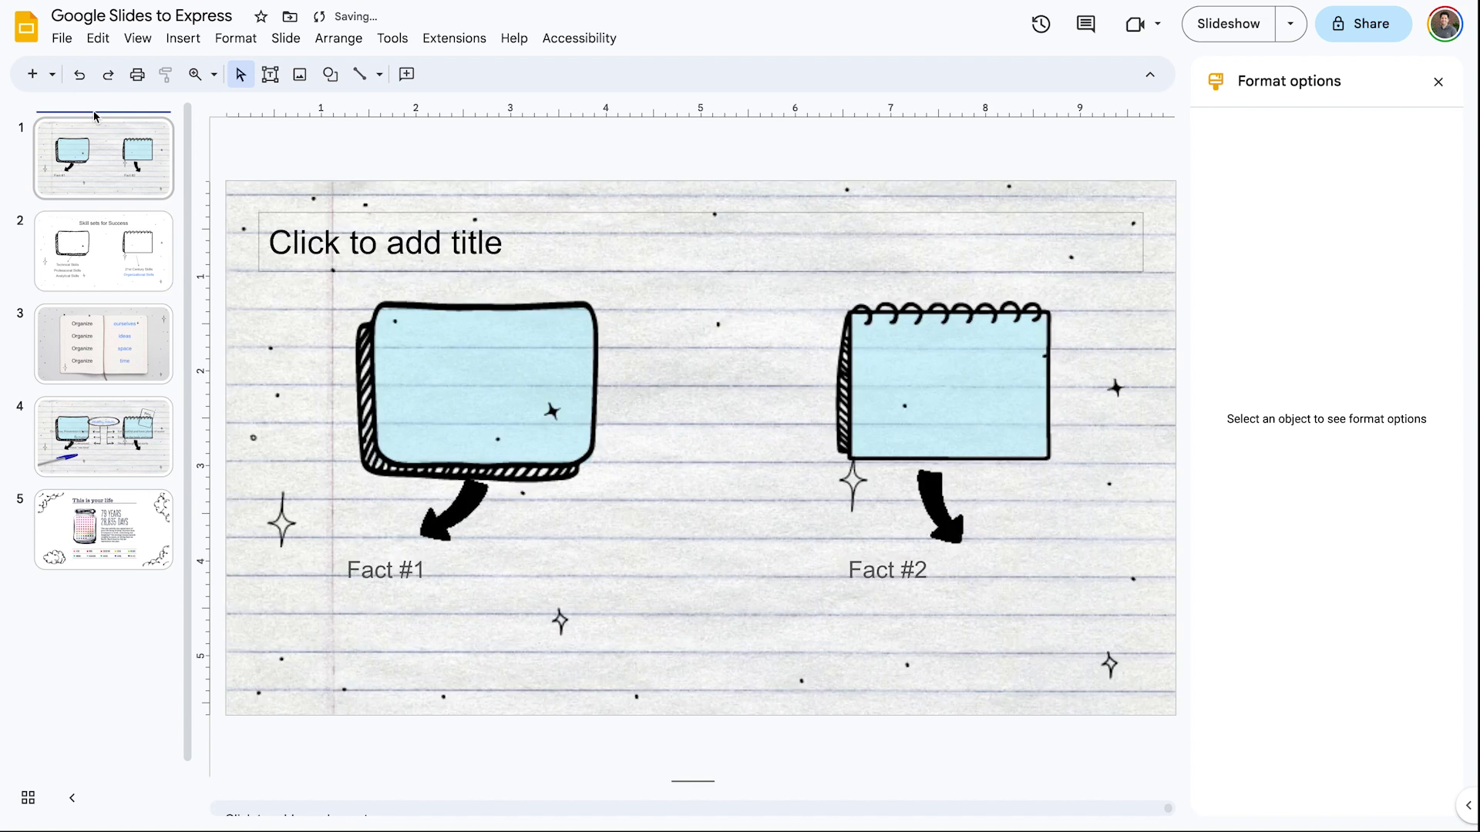
click(52, 74)
click(242, 151)
click(700, 458)
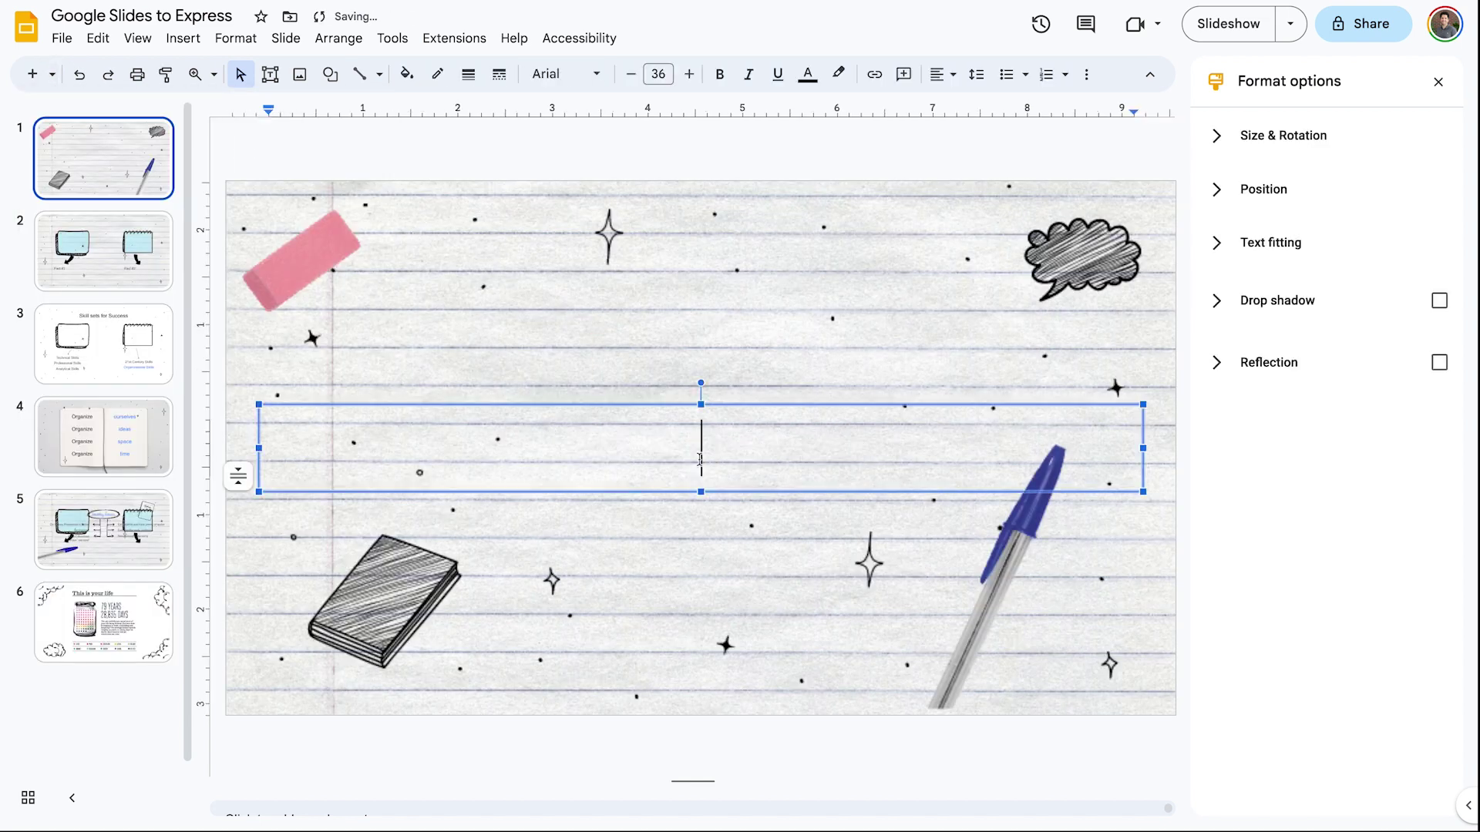
text(21st C)
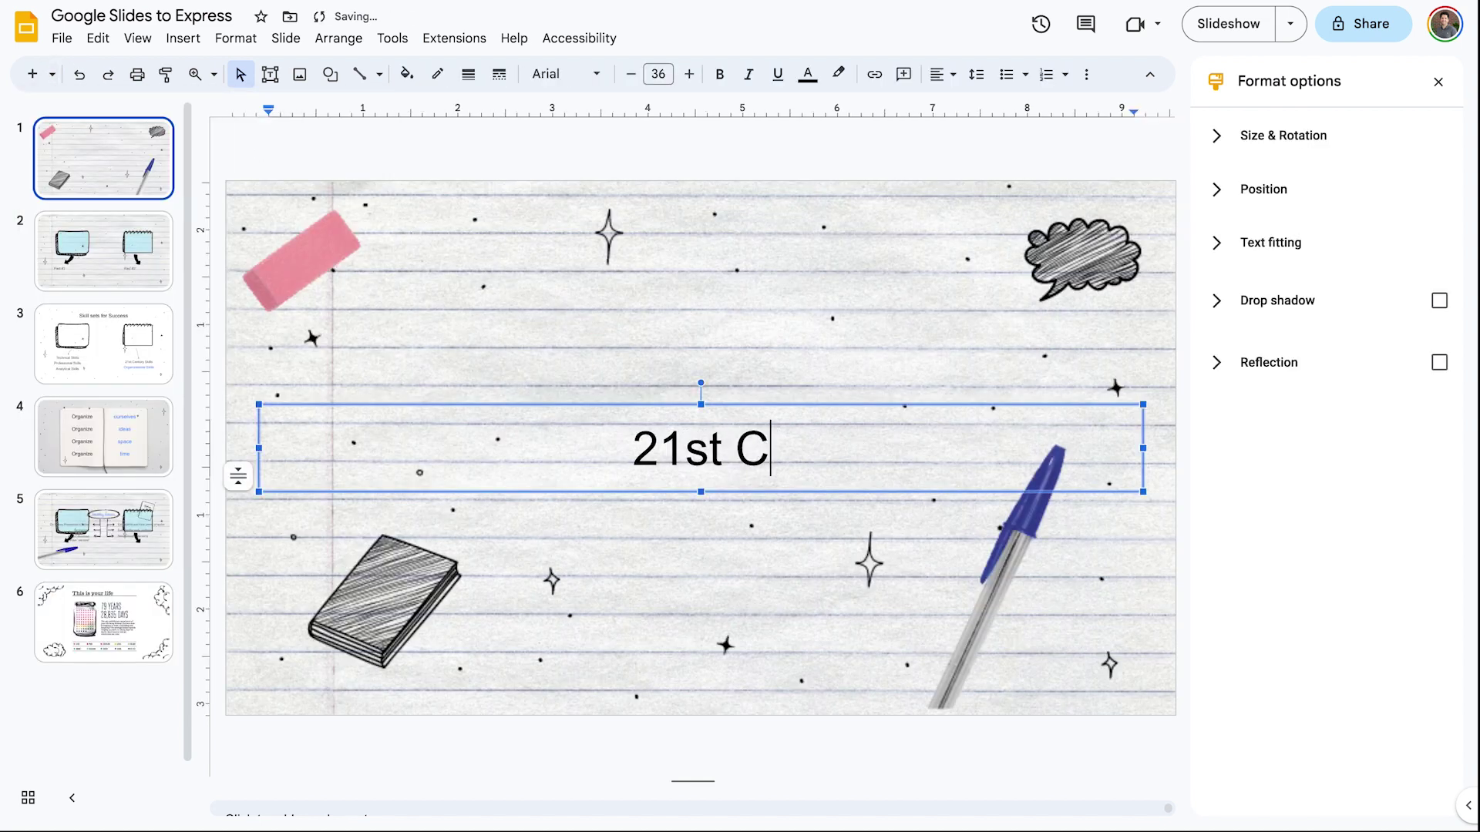
text(entury s)
key(BackSpace)
text(S)
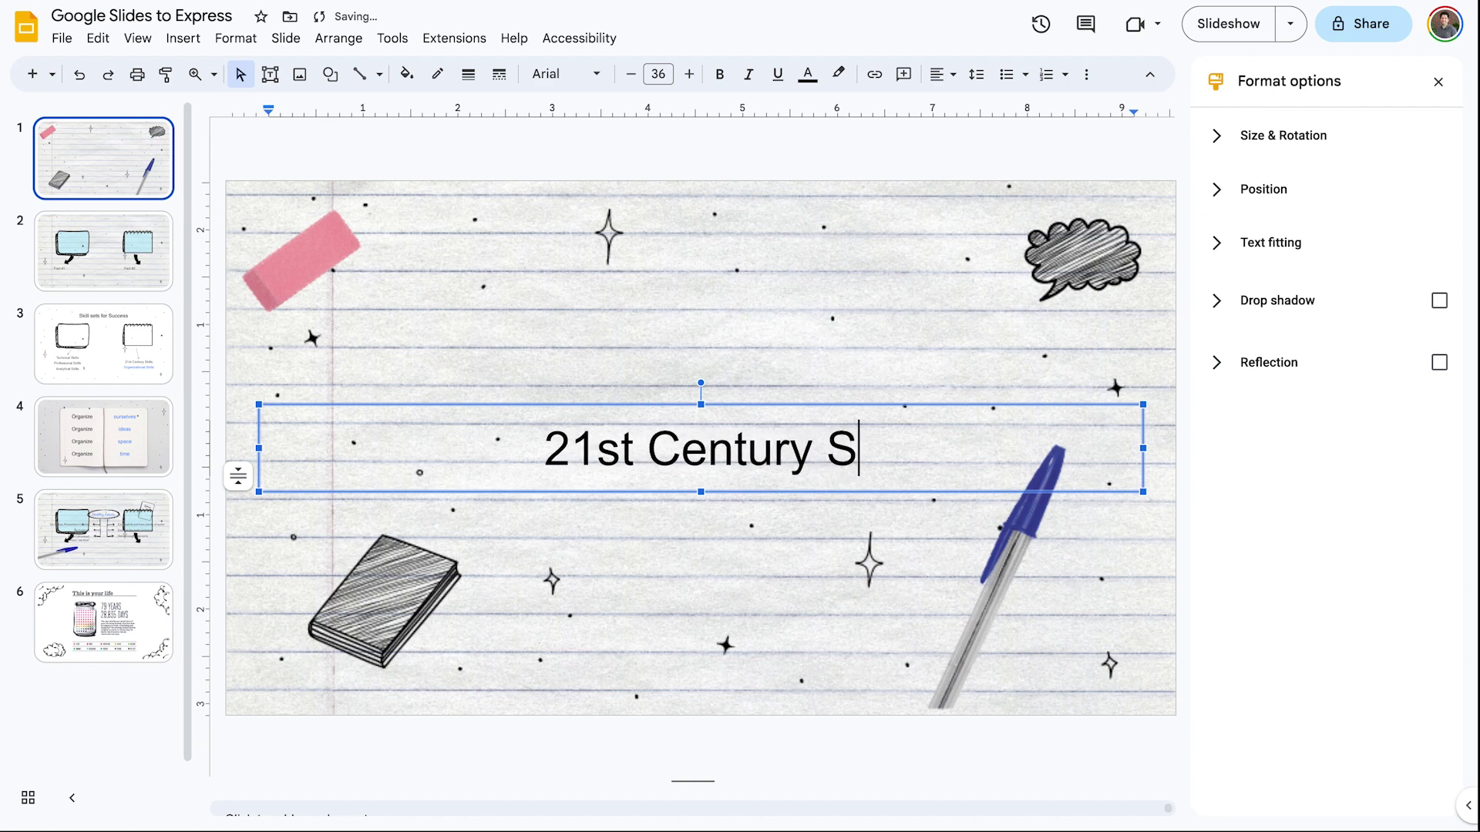
text(kills:)
key(Return)
text(Orga)
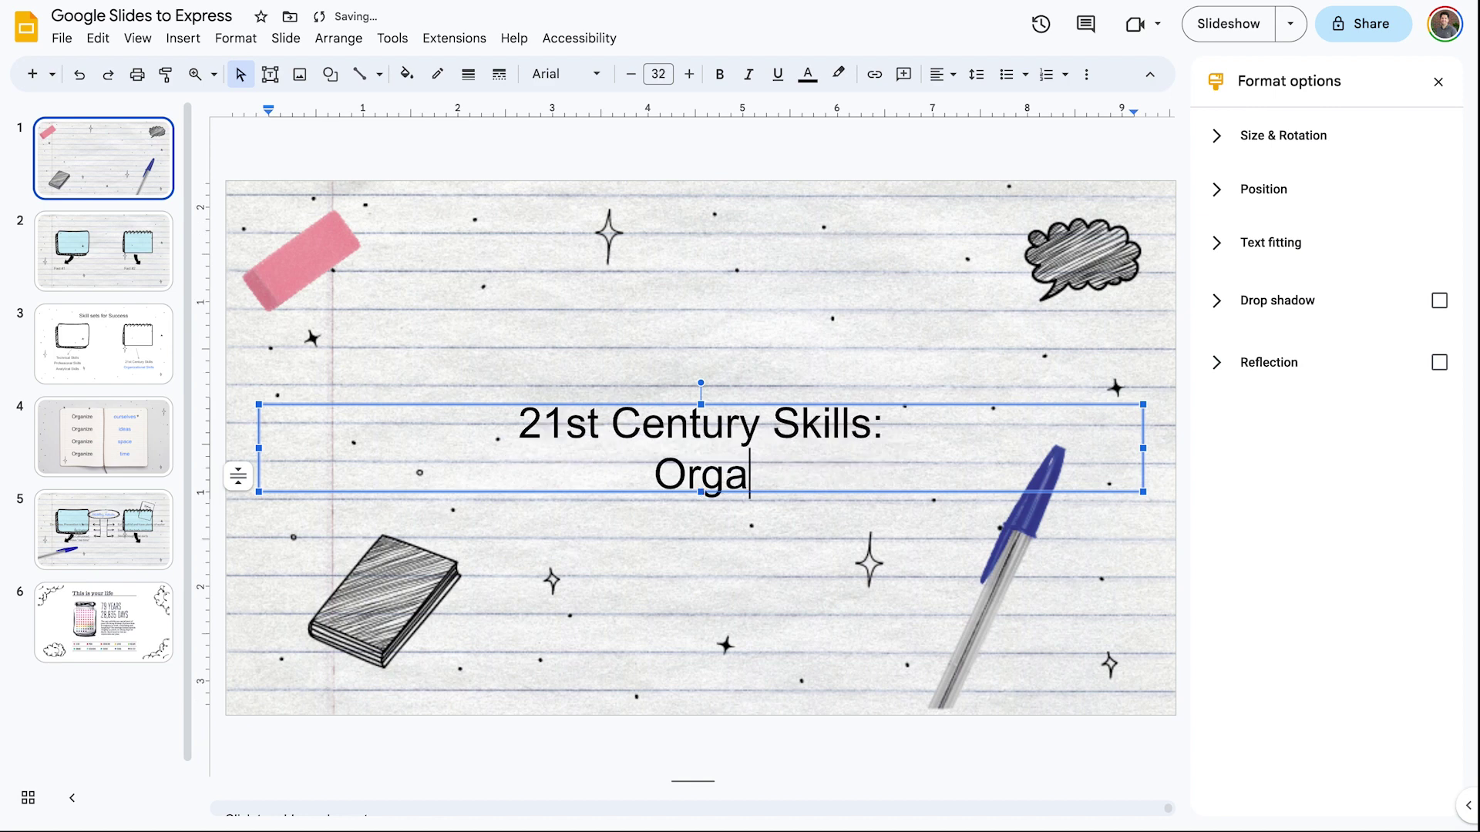
text(nization)
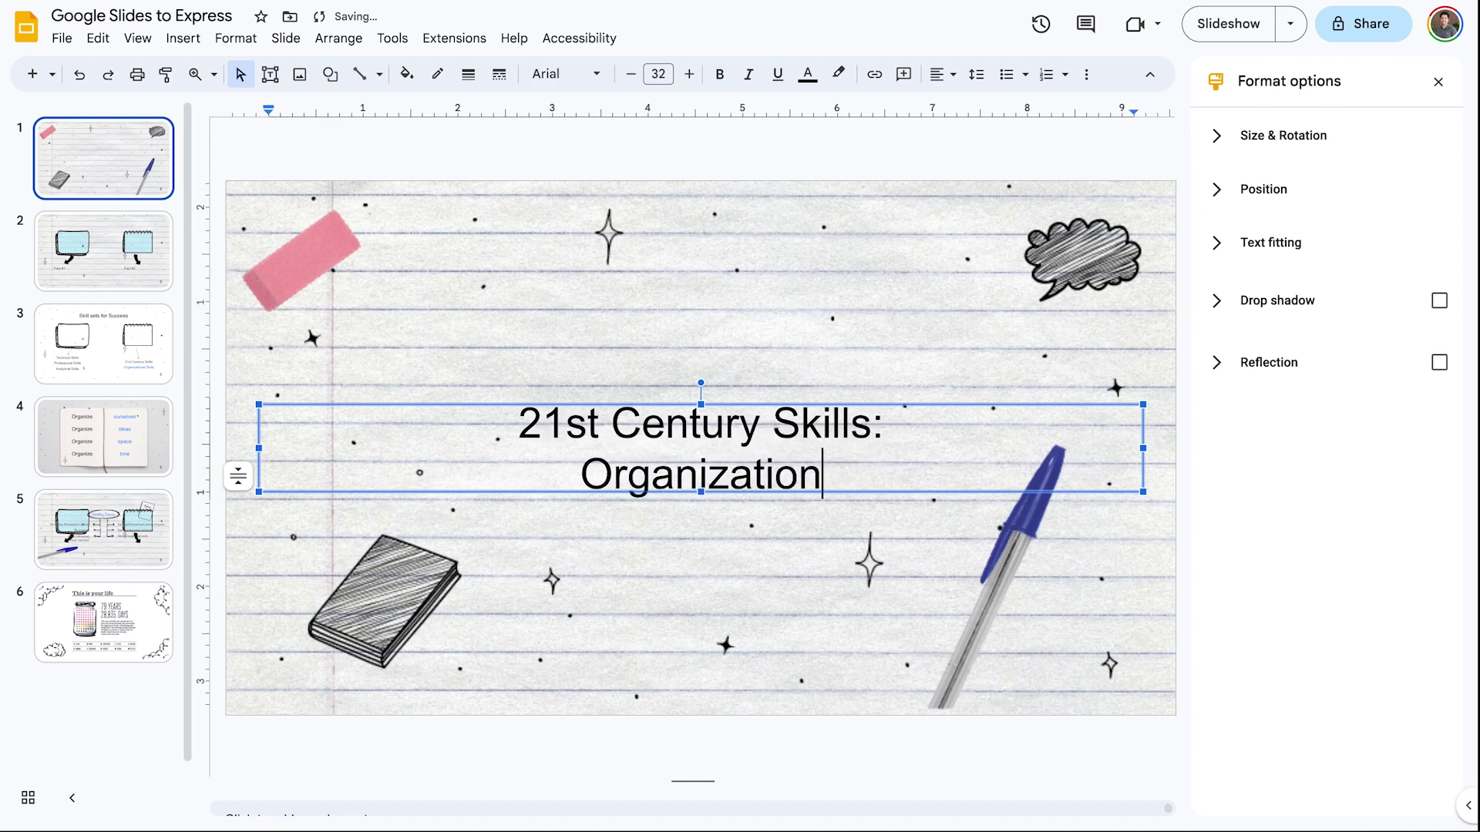
Set the whole title's font to Lato Bold
double_click(648, 435)
triple_click(647, 435)
key(ctrl+a)
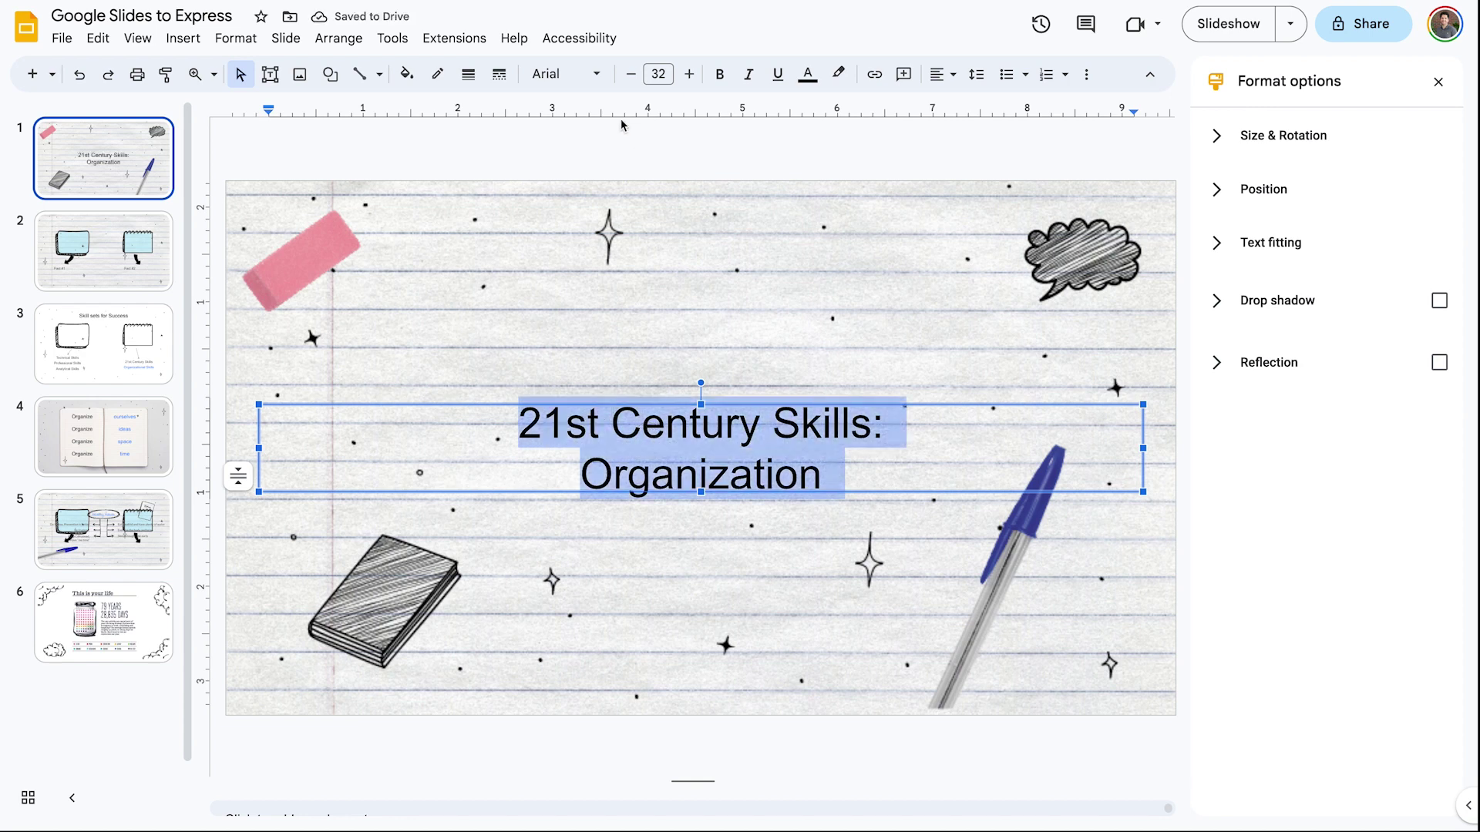
click(597, 75)
mouse_move(621, 265)
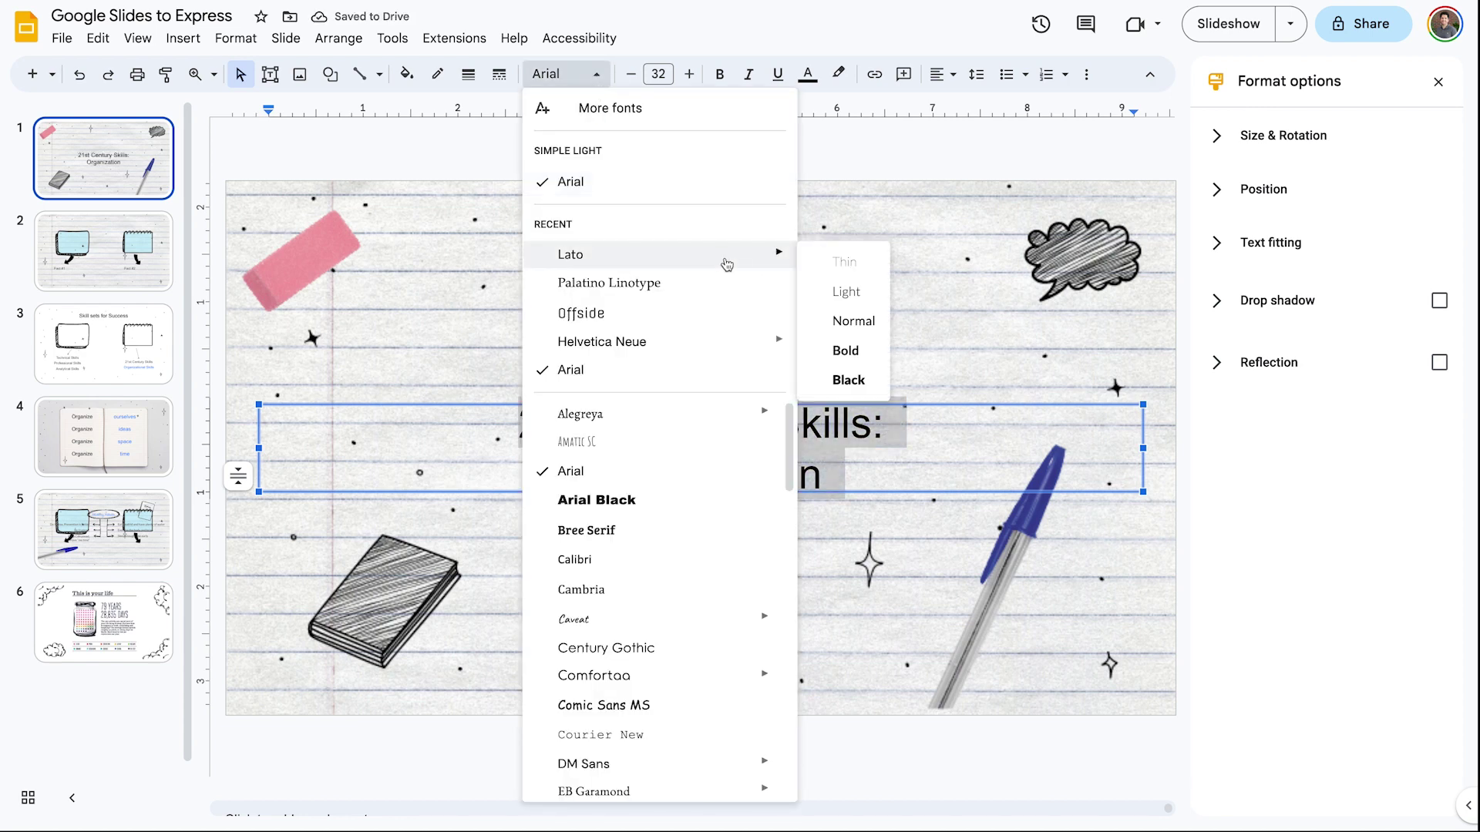
click(846, 351)
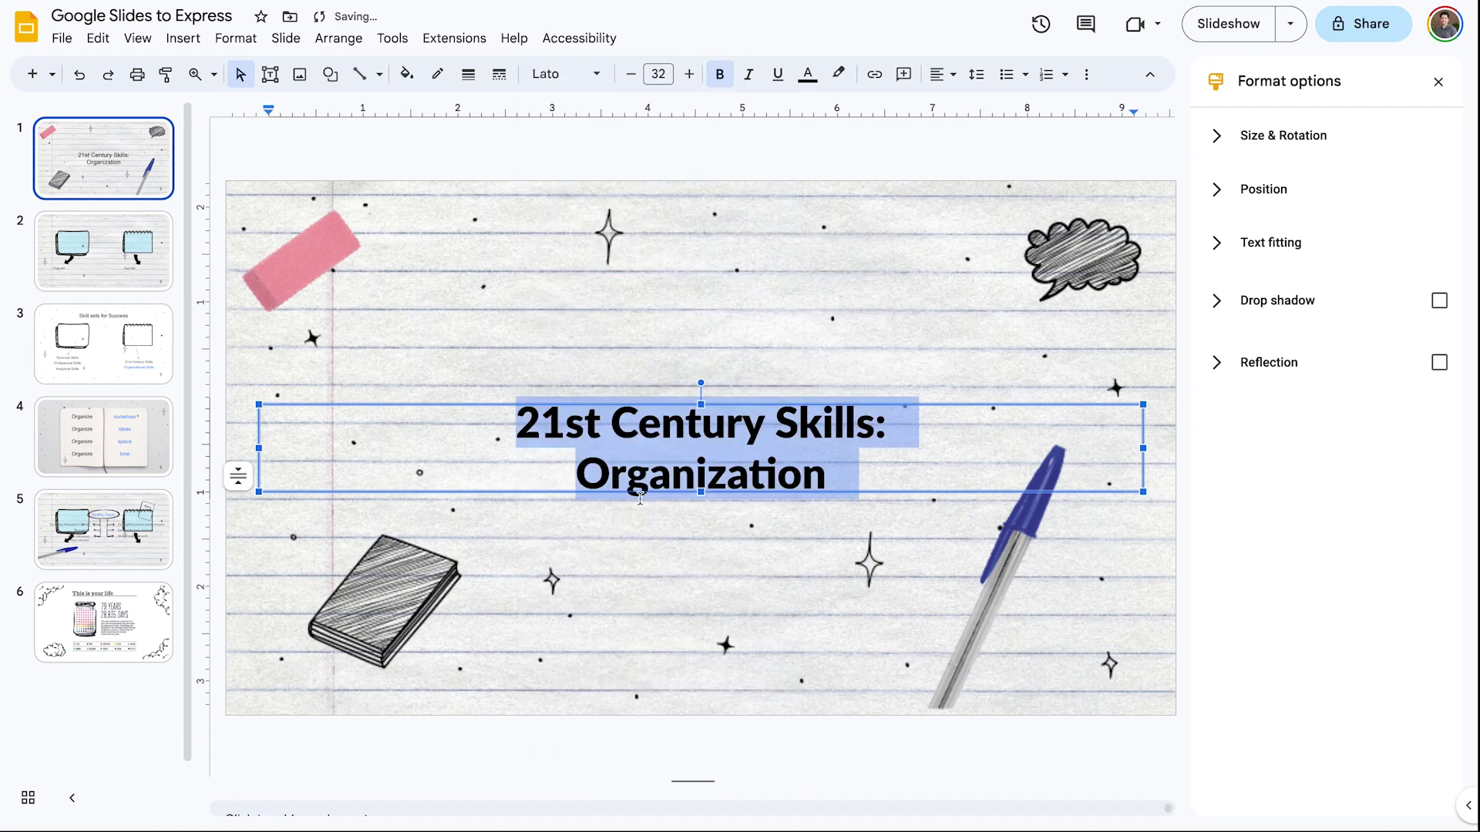
double_click(640, 497)
click(641, 497)
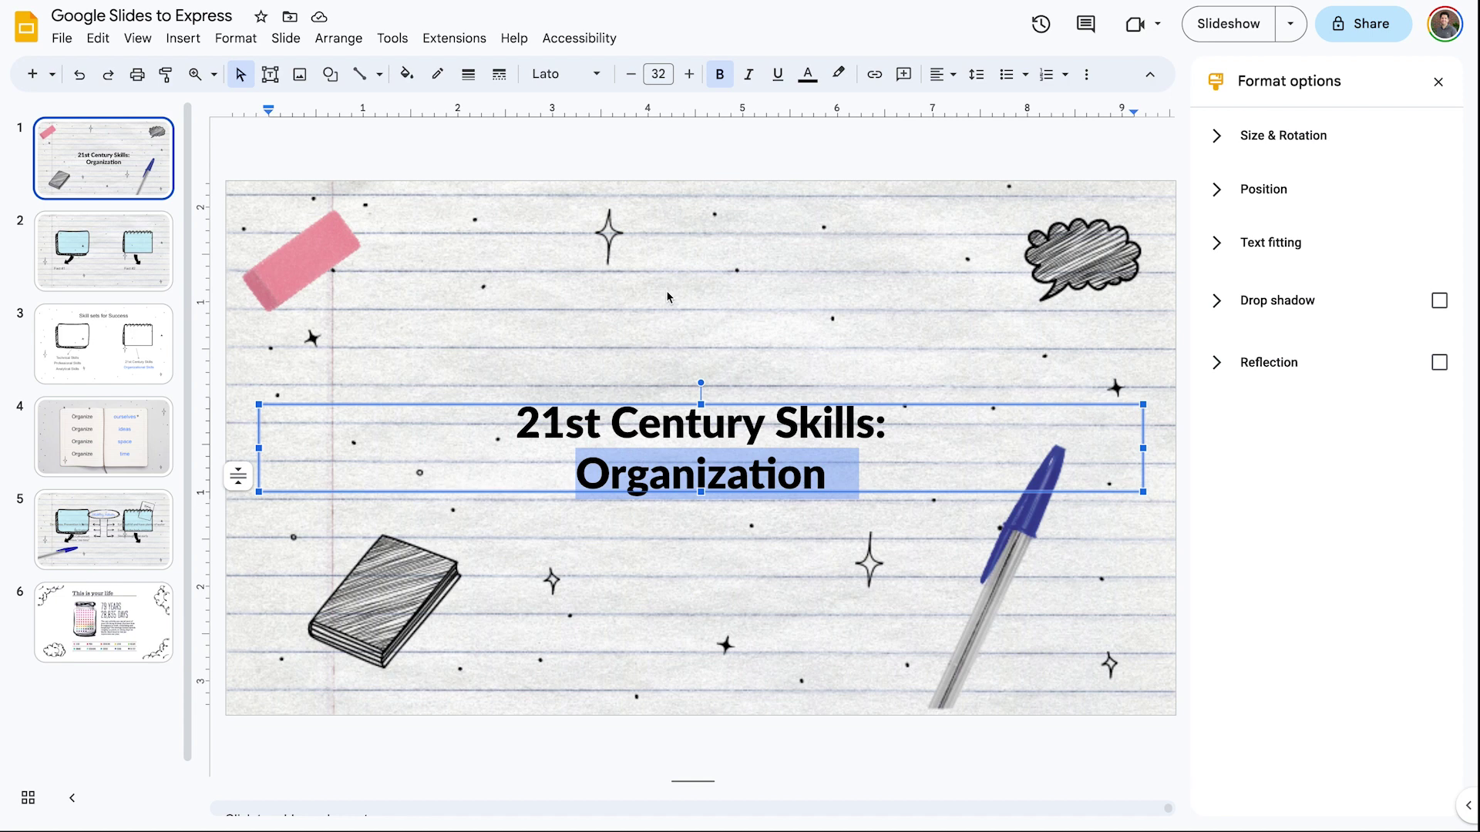
click(604, 318)
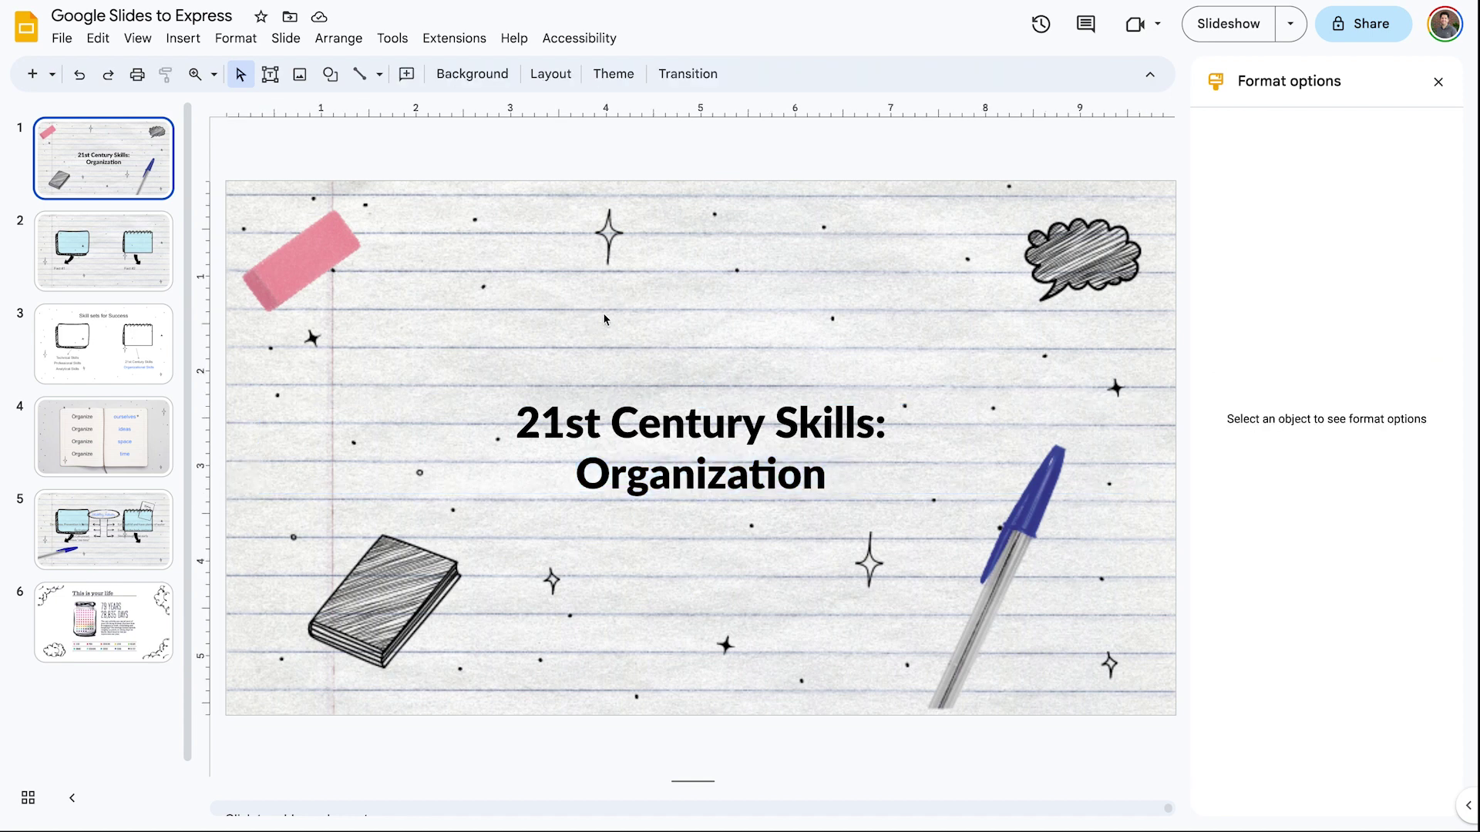